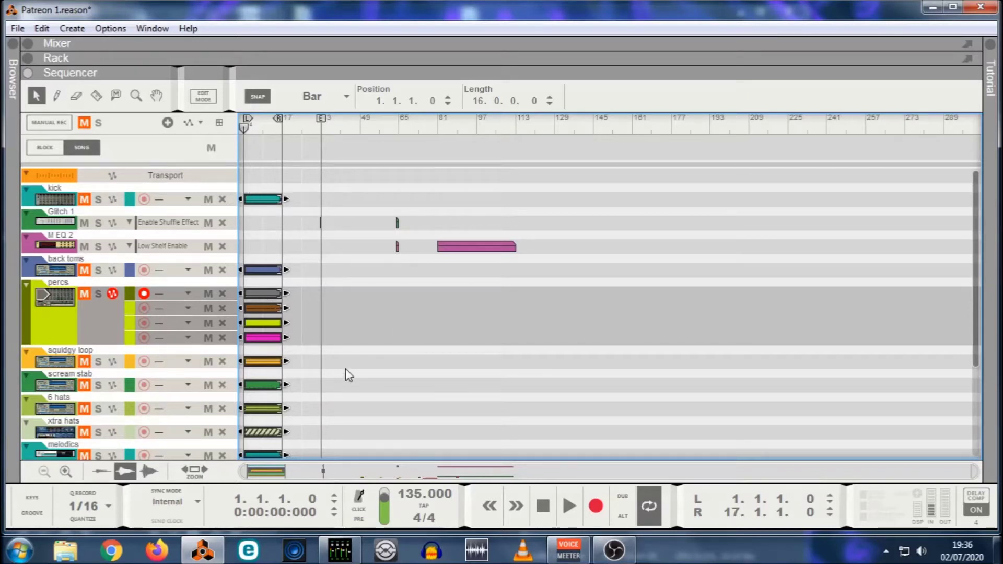
# Start loop playback and unmute the kick, back toms and percs tracks one after another.
pyautogui.click(569, 506)
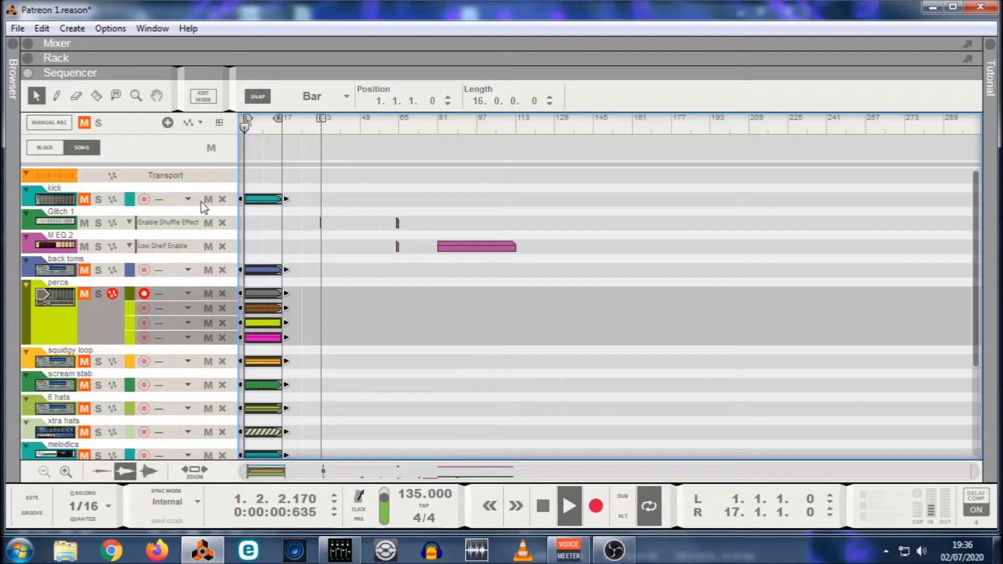
pyautogui.click(84, 200)
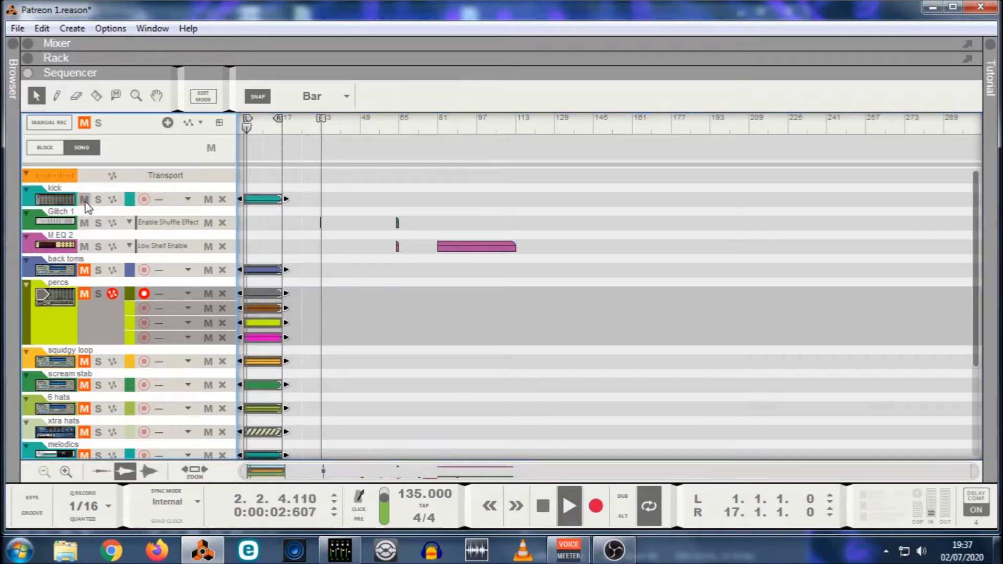
pyautogui.click(84, 270)
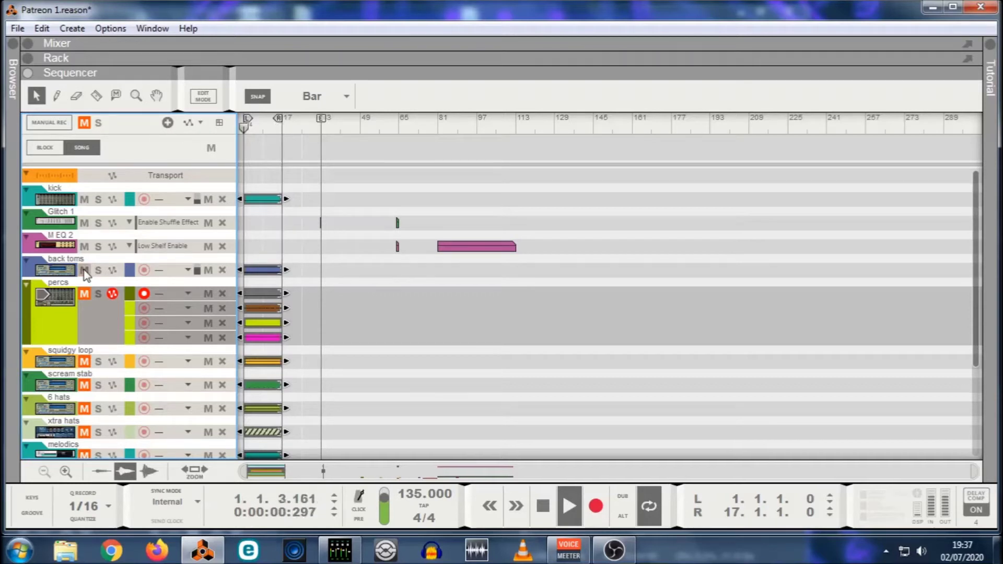
pyautogui.click(84, 270)
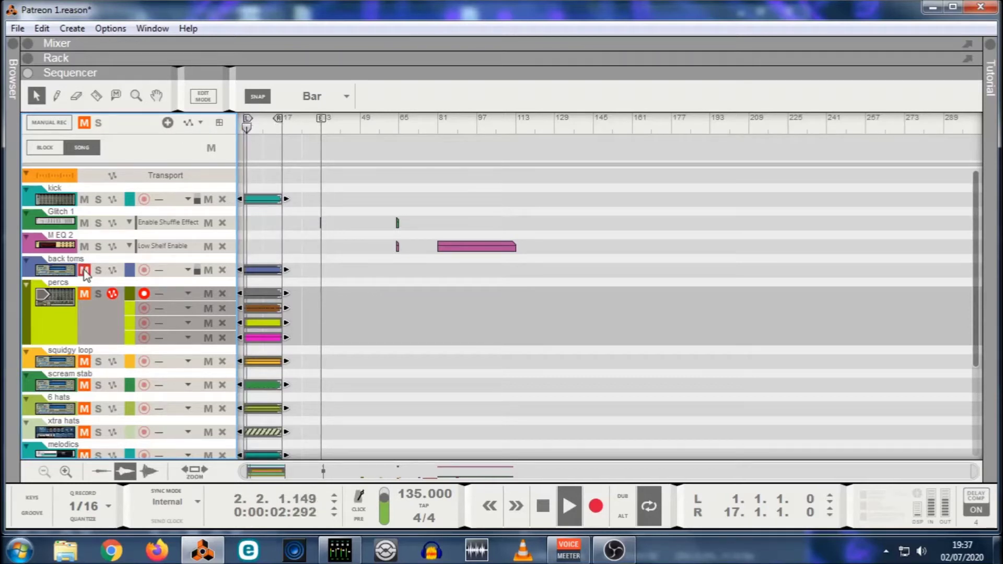
pyautogui.click(84, 270)
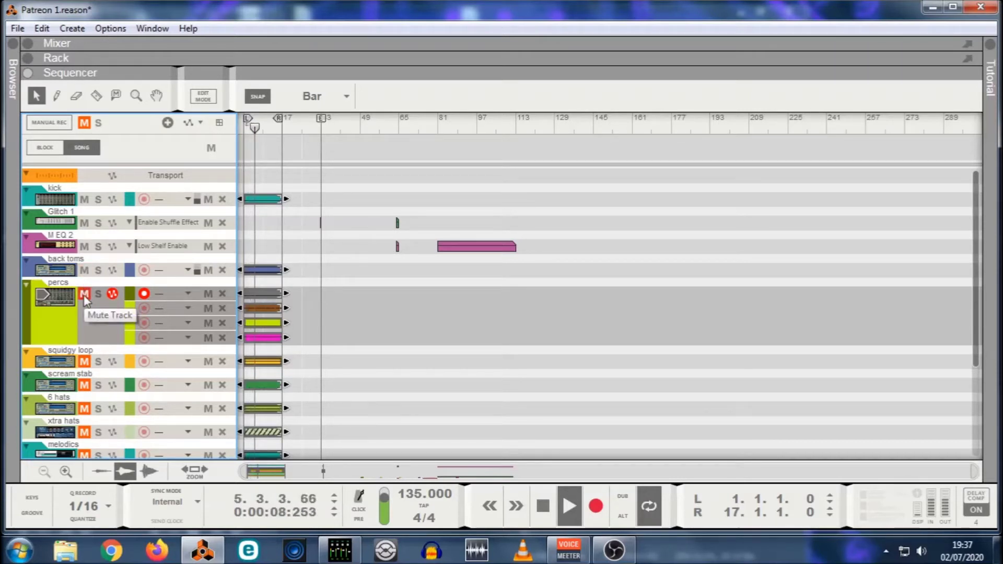
pyautogui.click(84, 294)
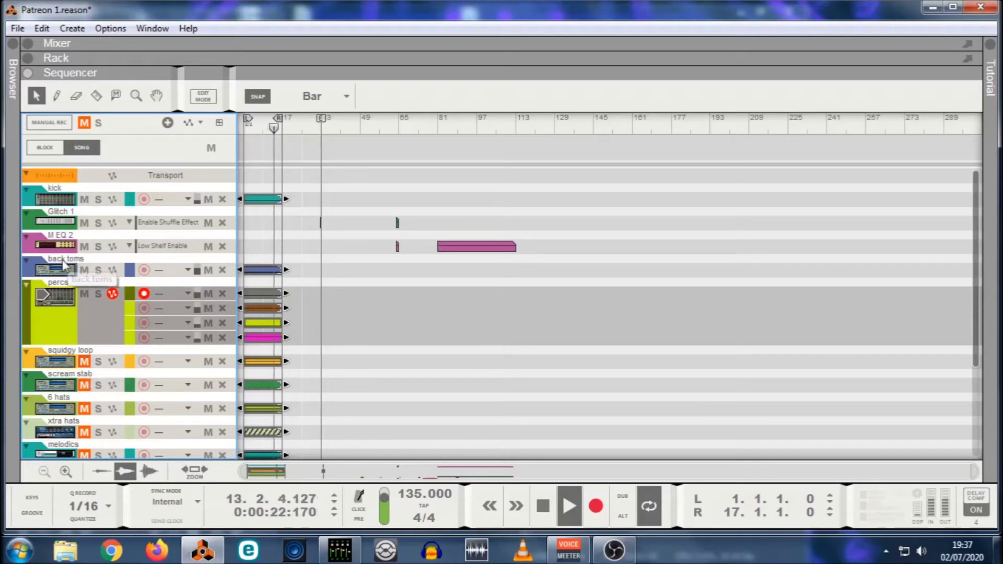
# Unmute the squidgy loop and scream stab tracks, soloing each one briefly to hear it alone.
pyautogui.click(84, 361)
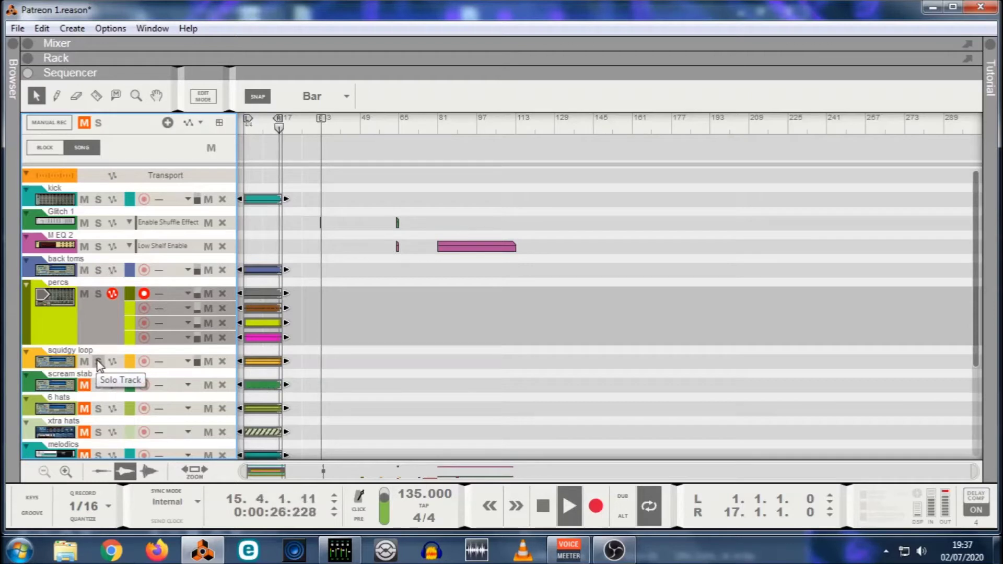
pyautogui.click(98, 361)
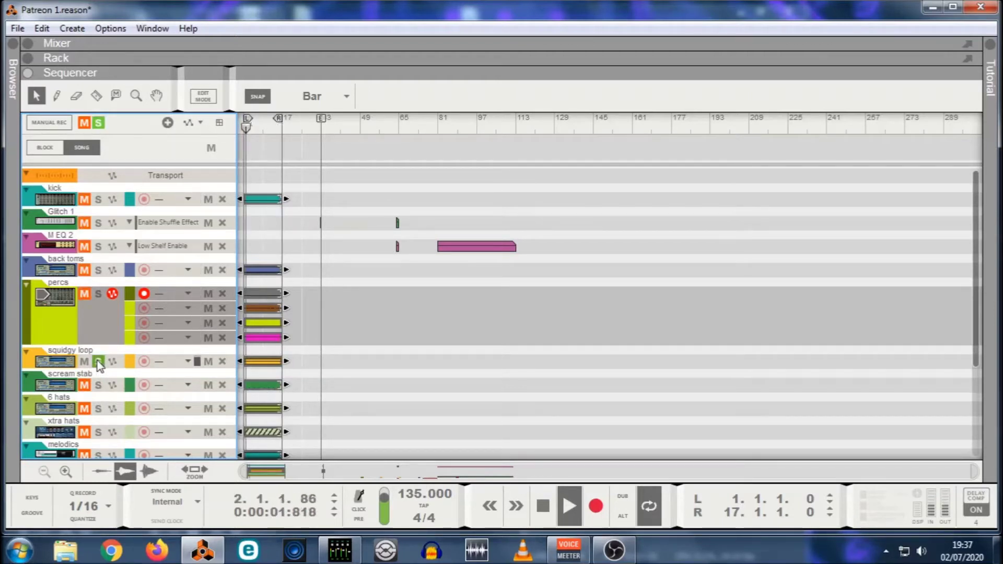
pyautogui.click(98, 361)
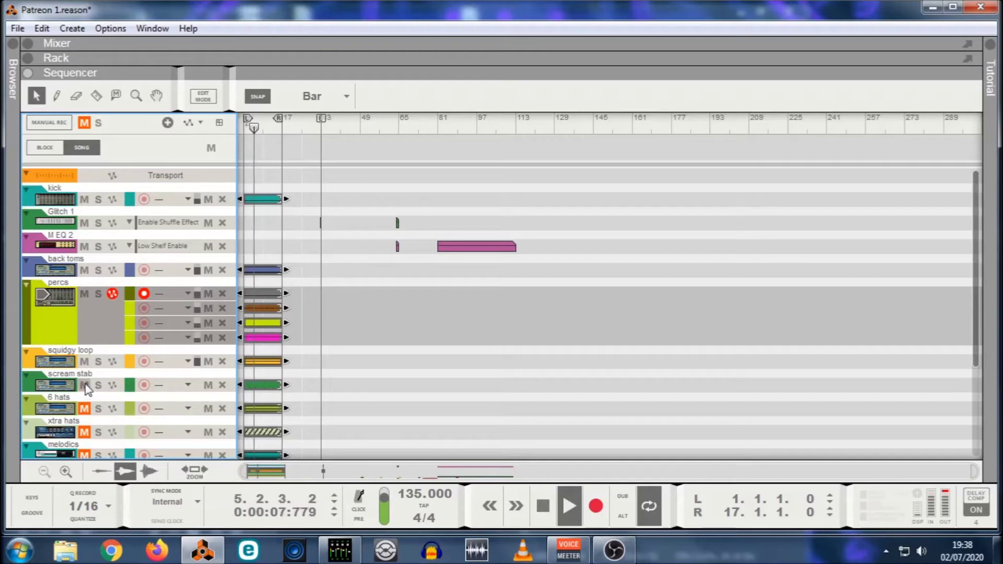
pyautogui.click(85, 386)
pyautogui.click(98, 385)
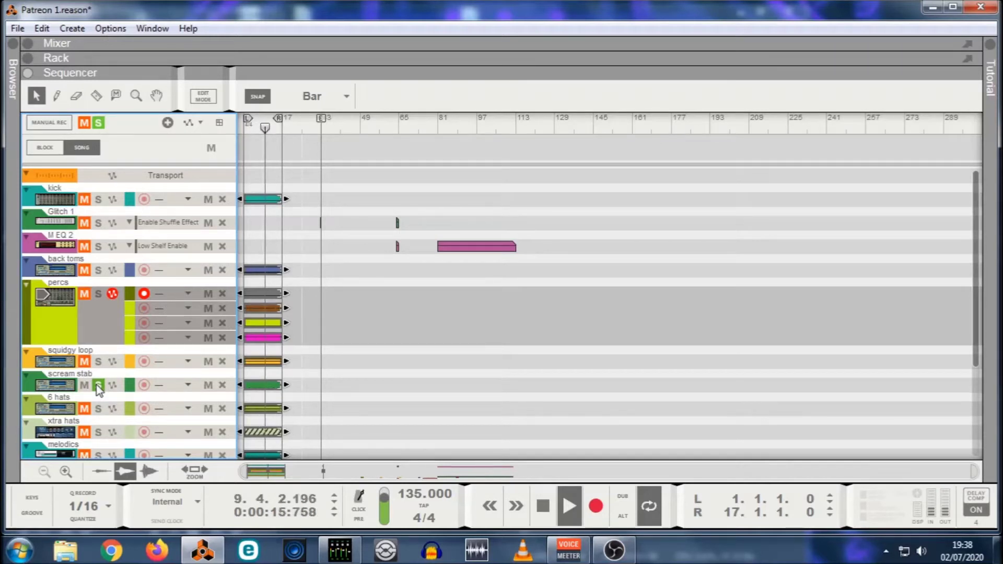
pyautogui.click(97, 387)
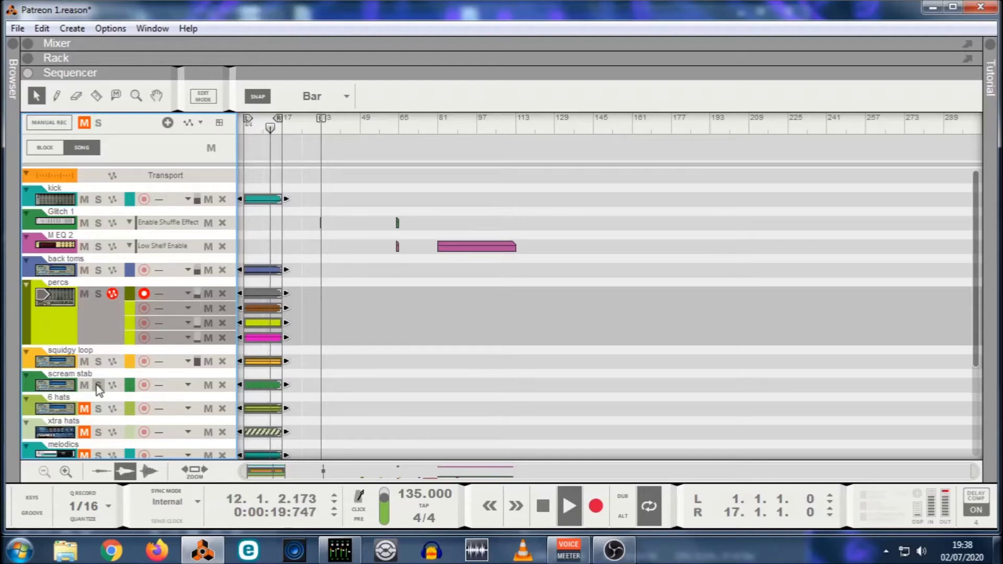
# Unmute the 6 hats, xtra hats and melodics tracks in turn while the loop plays.
pyautogui.click(84, 409)
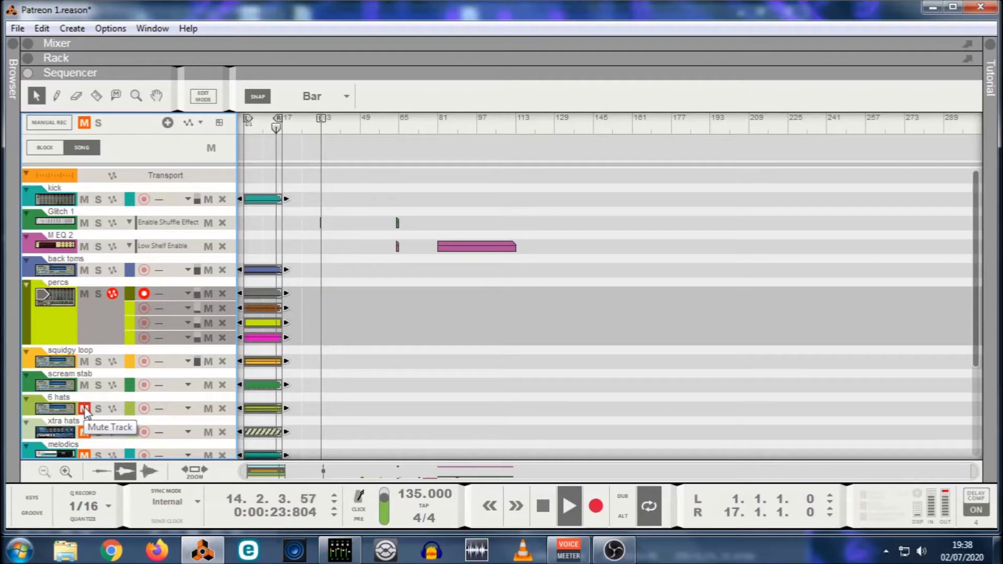
pyautogui.click(84, 409)
pyautogui.scroll(-2, 124, 342)
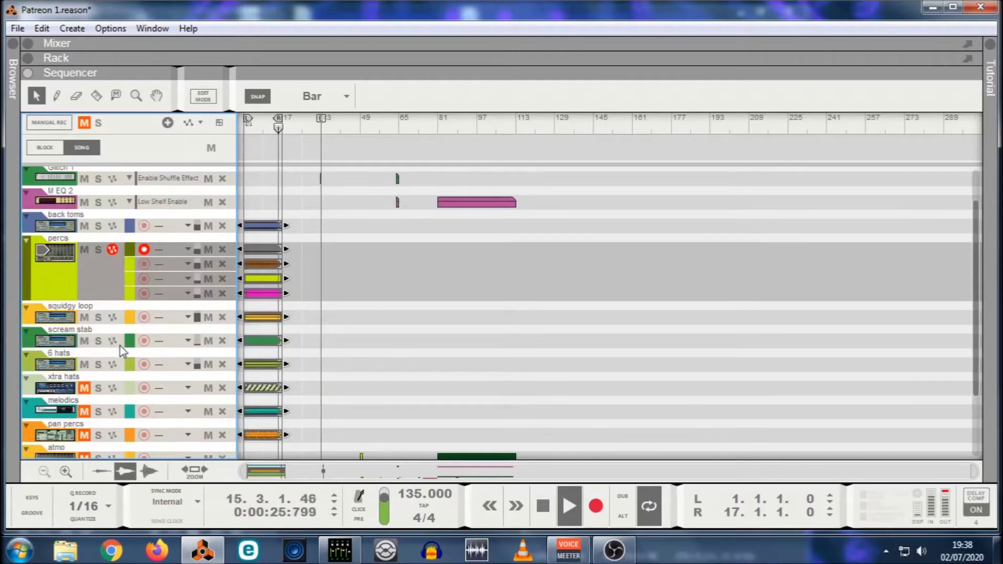
pyautogui.click(85, 388)
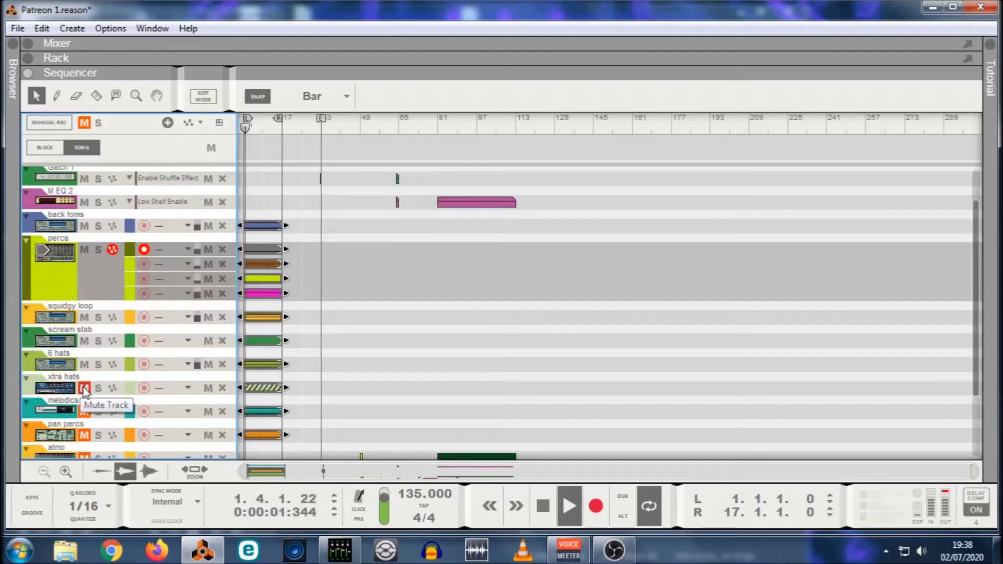
pyautogui.click(84, 388)
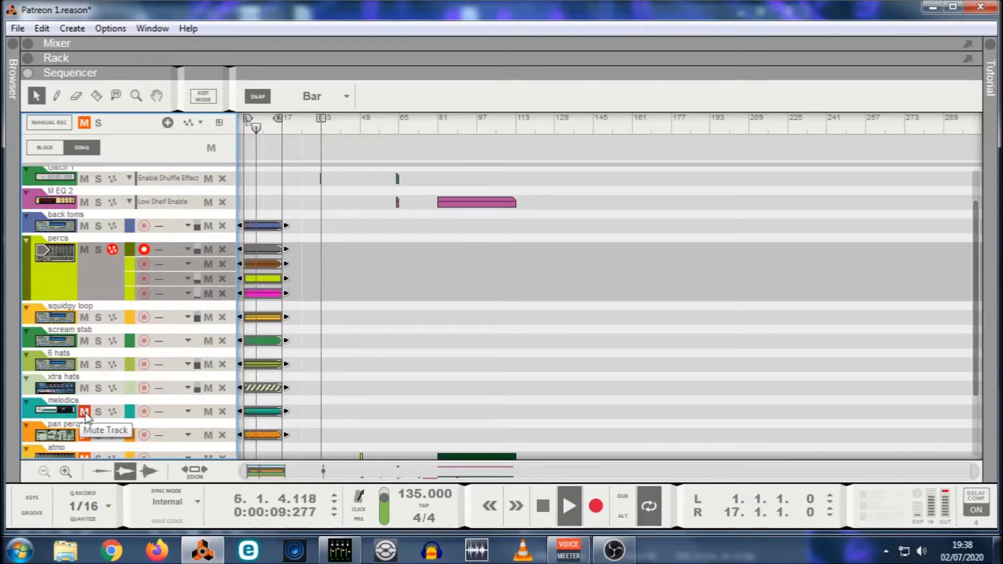
pyautogui.click(84, 412)
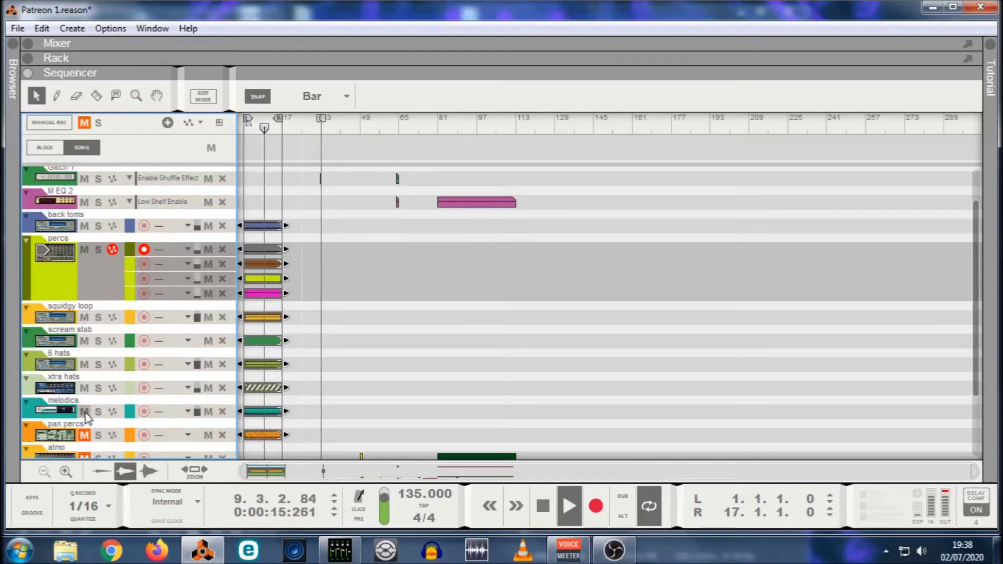
# Unmute the pan percs track and audition it briefly in solo.
pyautogui.scroll(-2, 86, 417)
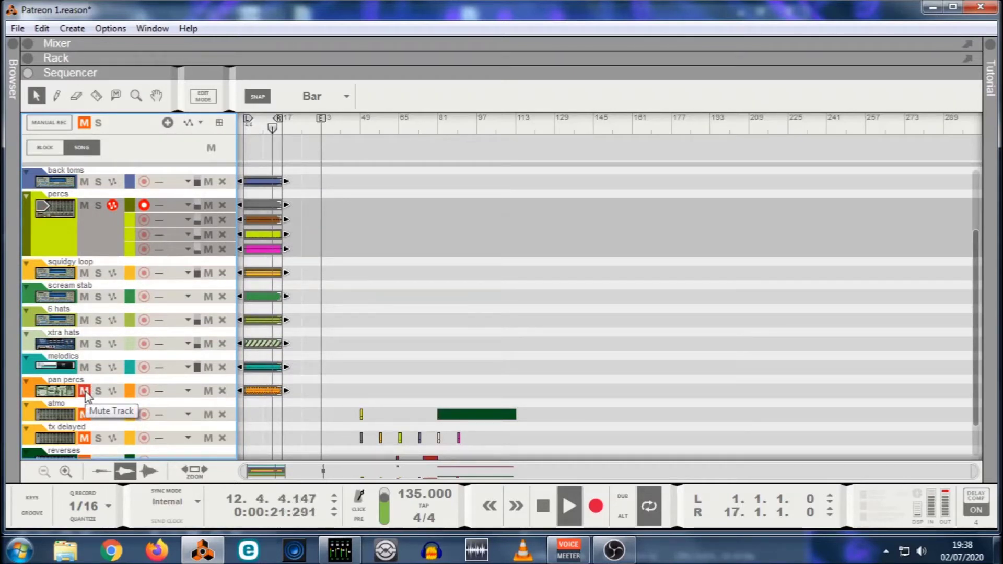
pyautogui.click(85, 391)
pyautogui.click(98, 391)
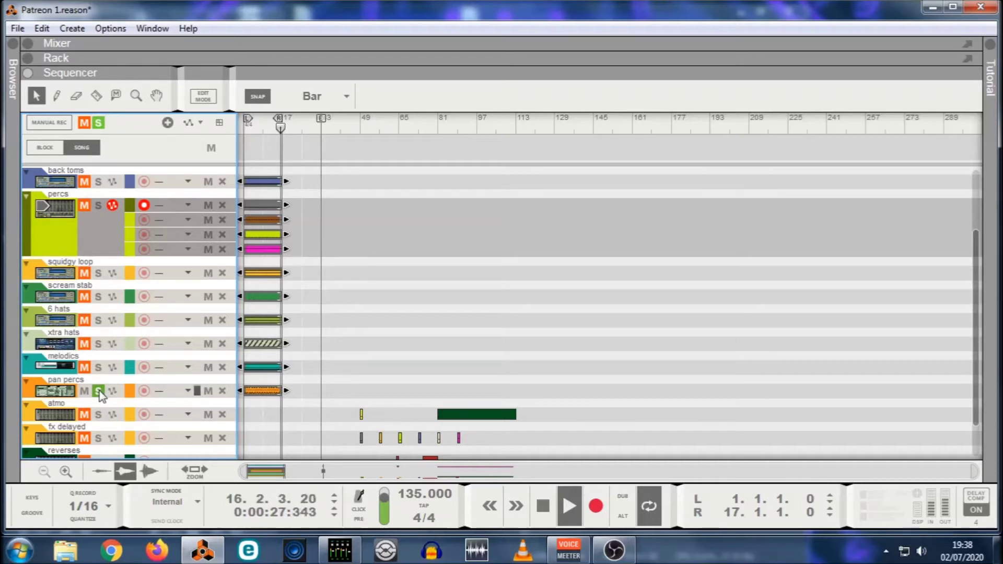
pyautogui.click(98, 391)
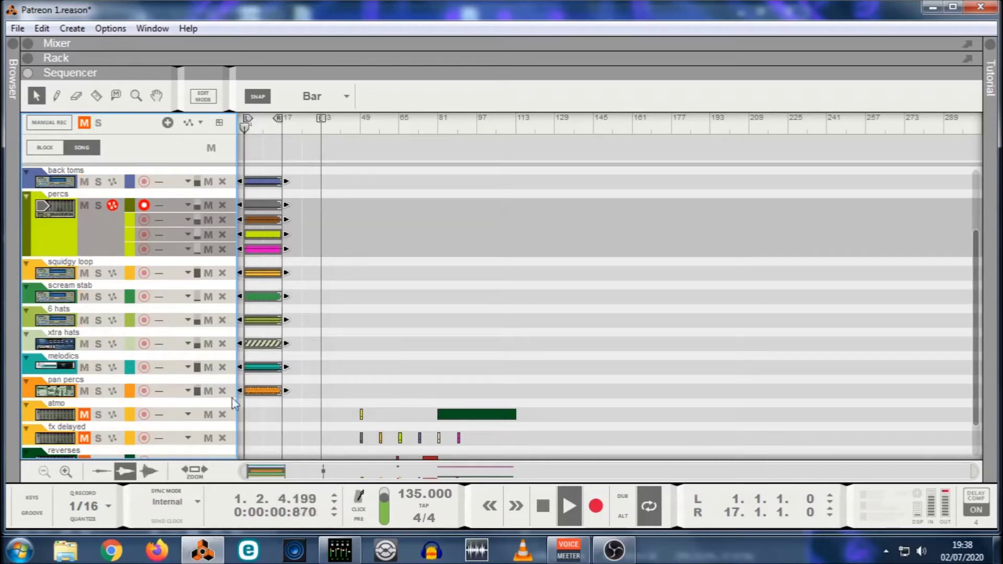
# Clear the clip selection, stop playback and return the song position to the start.
pyautogui.click(266, 425)
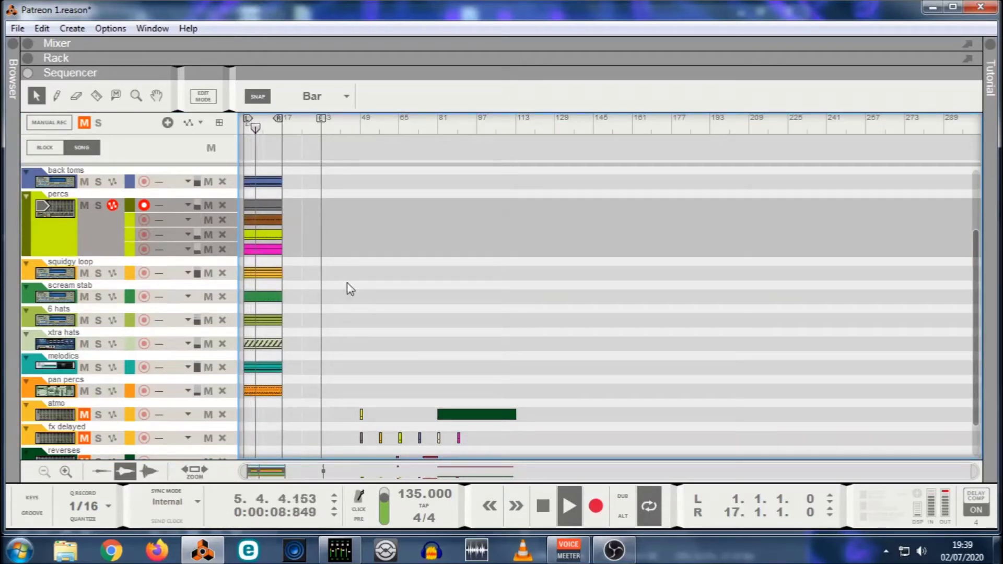
pyautogui.scroll(2, 351, 288)
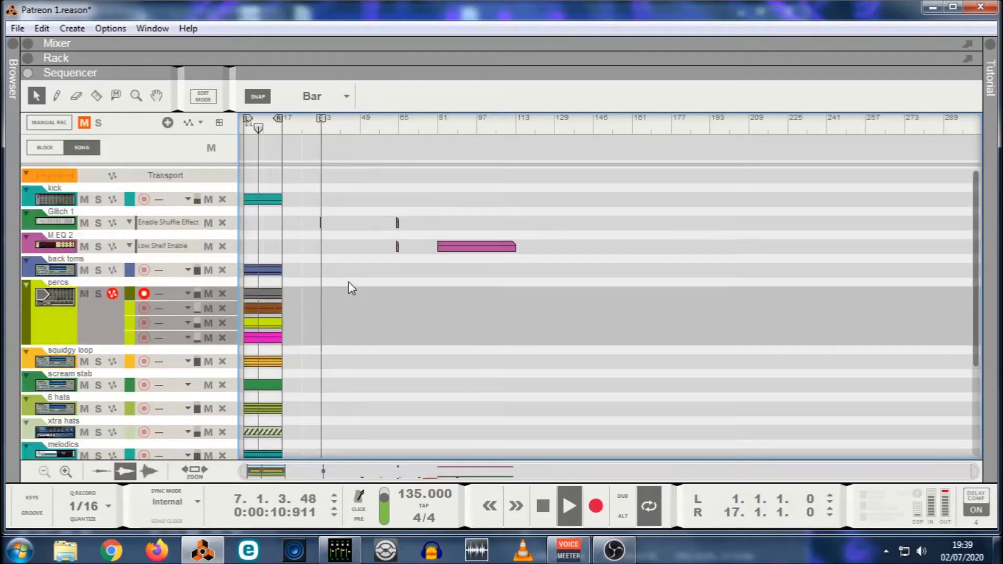
pyautogui.scroll(-1, 352, 288)
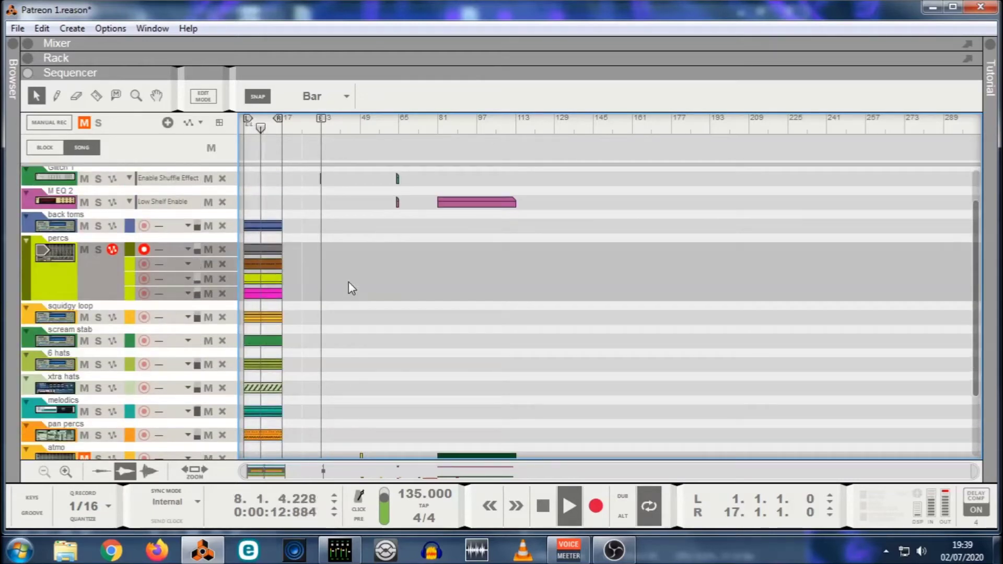
pyautogui.click(542, 505)
pyautogui.click(541, 505)
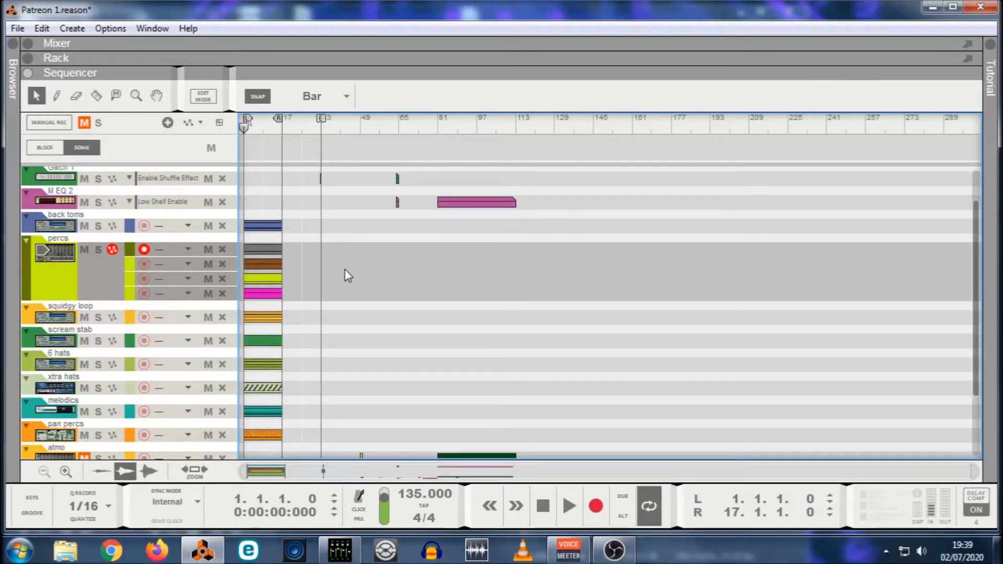
# Move all the 16-bar loop clips, from kick to pan percs, to bar 81 and deselect them.
pyautogui.scroll(2, 345, 273)
pyautogui.scroll(-4, 321, 256)
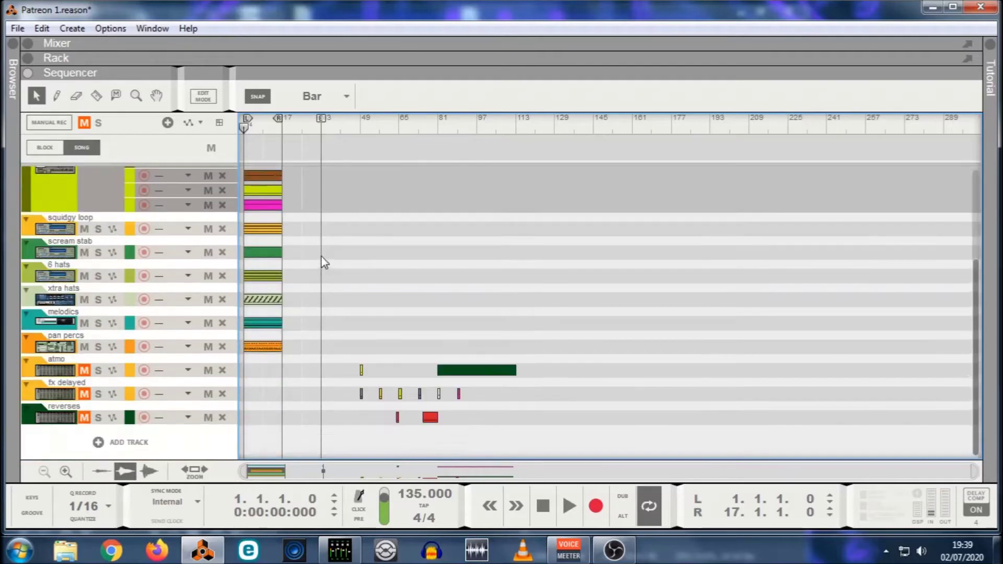
pyautogui.scroll(4, 321, 286)
pyautogui.moveTo(255, 184); pyautogui.dragTo(459, 368)
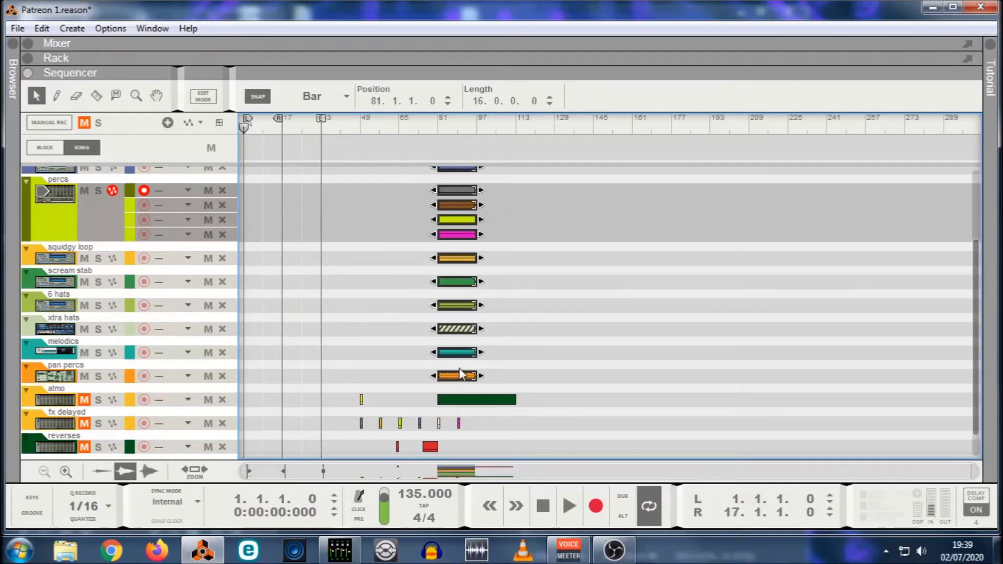
pyautogui.click(582, 290)
pyautogui.scroll(4, 519, 211)
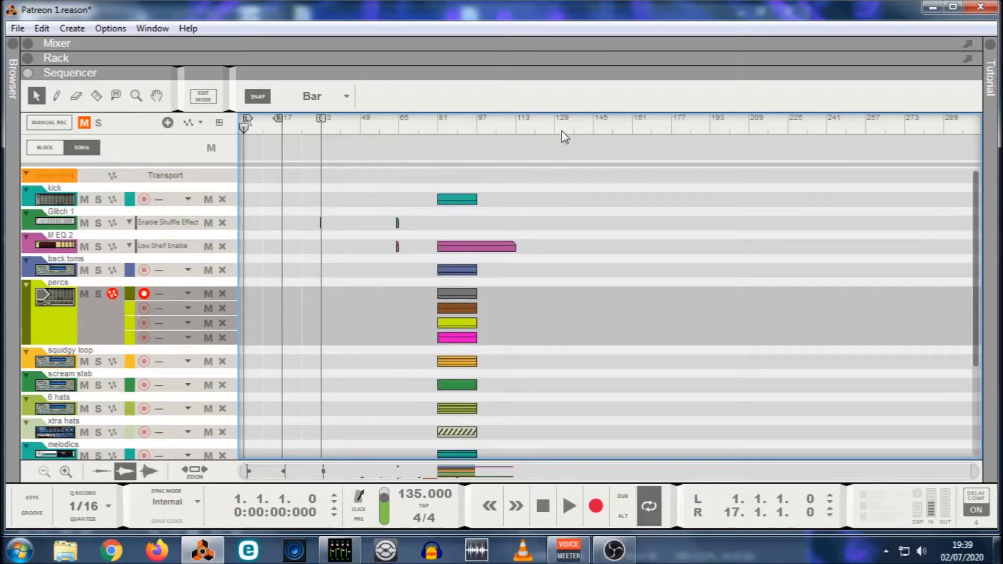
# Use the playhead to find a length of about seven minutes at bar 238, and move the song end marker to bar 241.
pyautogui.click(644, 129)
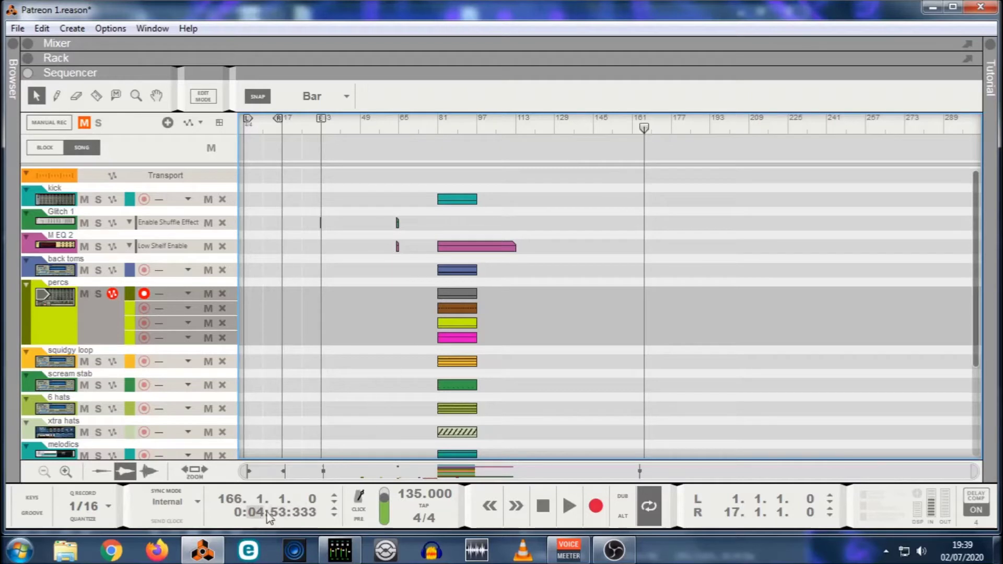
pyautogui.moveTo(812, 125)
pyautogui.mouseDown()
pyautogui.moveTo(840, 123)
pyautogui.moveTo(820, 125)
pyautogui.mouseUp()
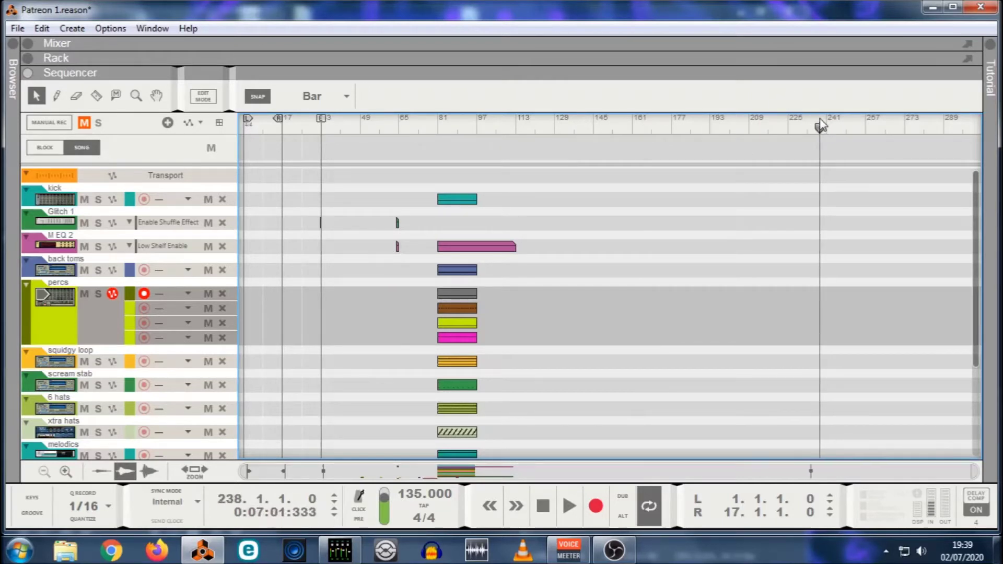
pyautogui.moveTo(320, 121); pyautogui.dragTo(827, 137)
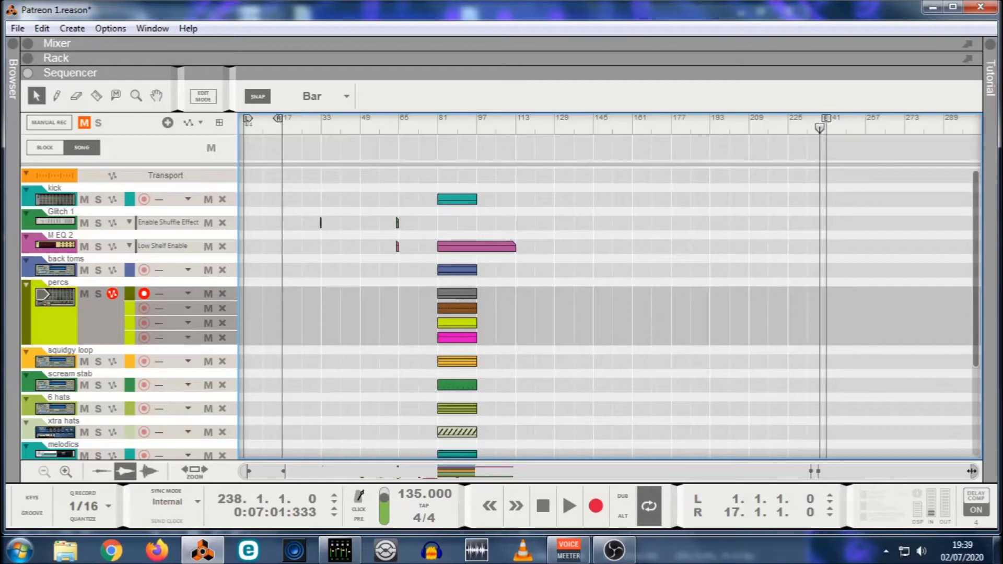
pyautogui.moveTo(912, 471); pyautogui.dragTo(794, 468)
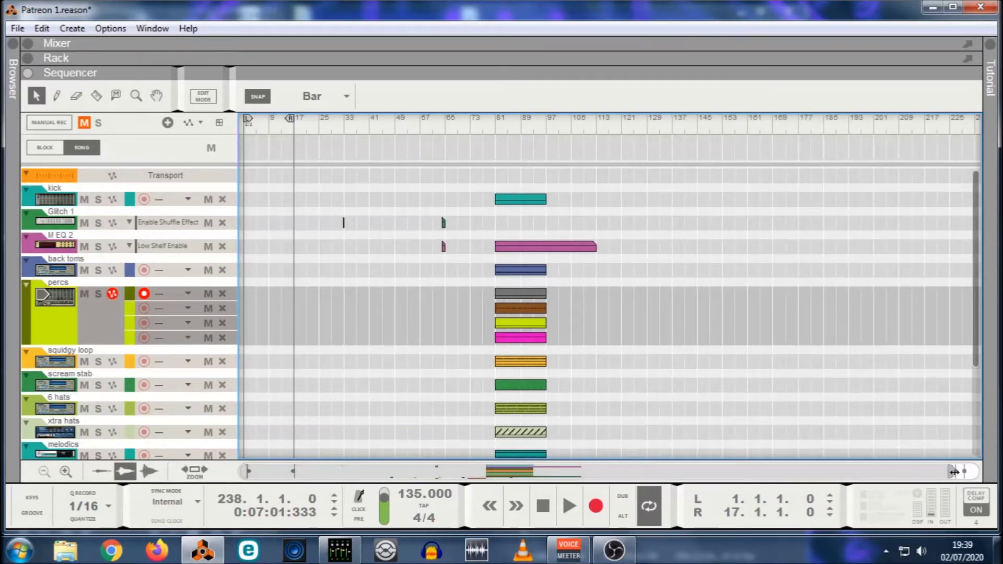
pyautogui.moveTo(953, 472); pyautogui.dragTo(971, 471)
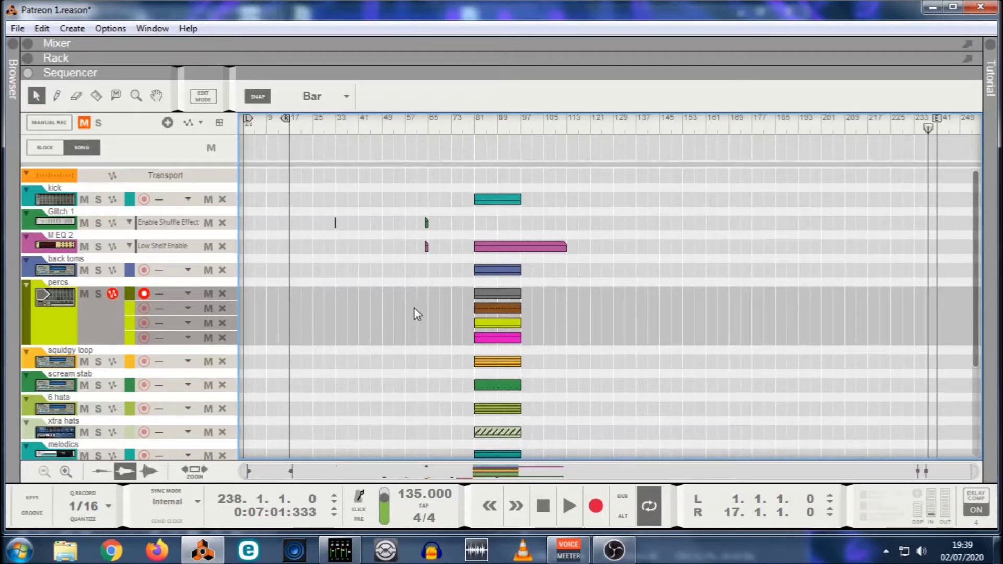
pyautogui.scroll(-2, 447, 287)
pyautogui.moveTo(445, 244); pyautogui.dragTo(603, 393)
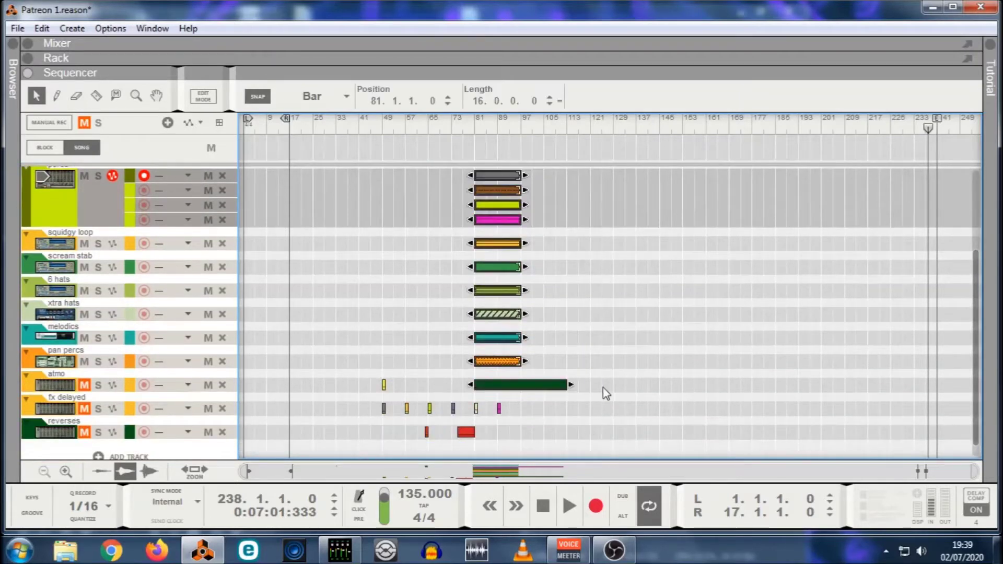
pyautogui.click(596, 325)
pyautogui.scroll(5, 597, 325)
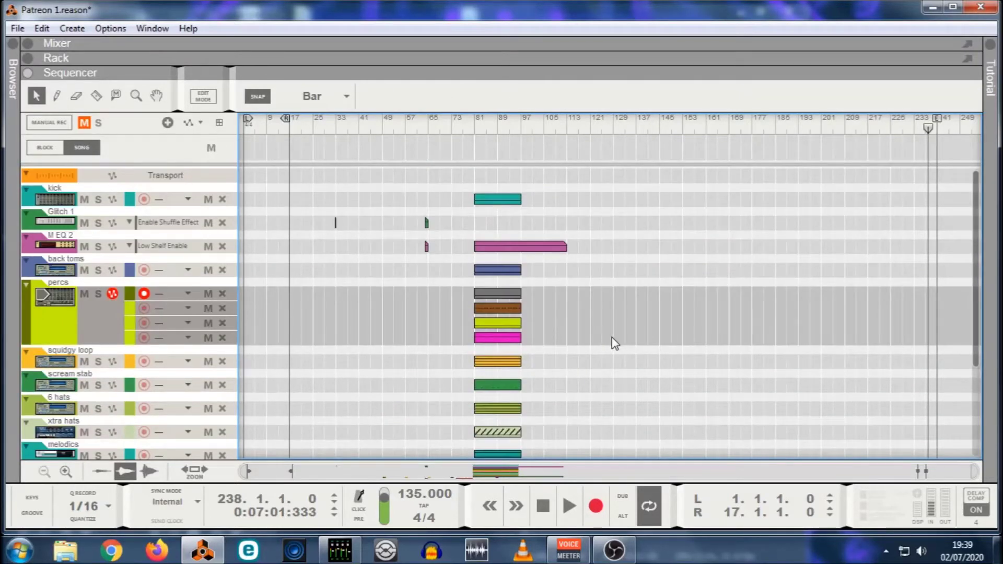
# Try moving the magenta percs clip from bar 81 to bar 57.
pyautogui.click(503, 340)
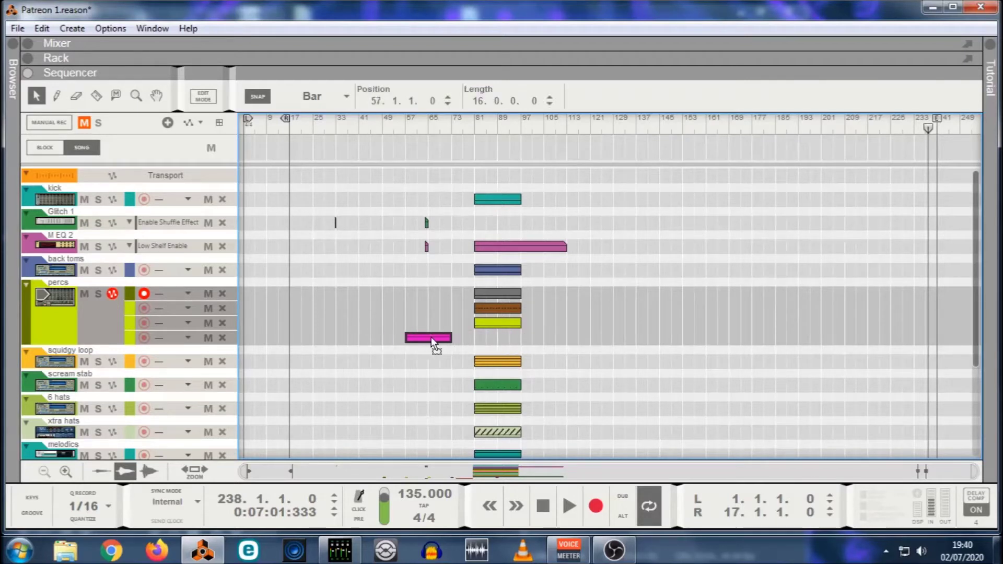
pyautogui.moveTo(501, 345); pyautogui.dragTo(499, 341)
pyautogui.click(589, 329)
pyautogui.click(510, 324)
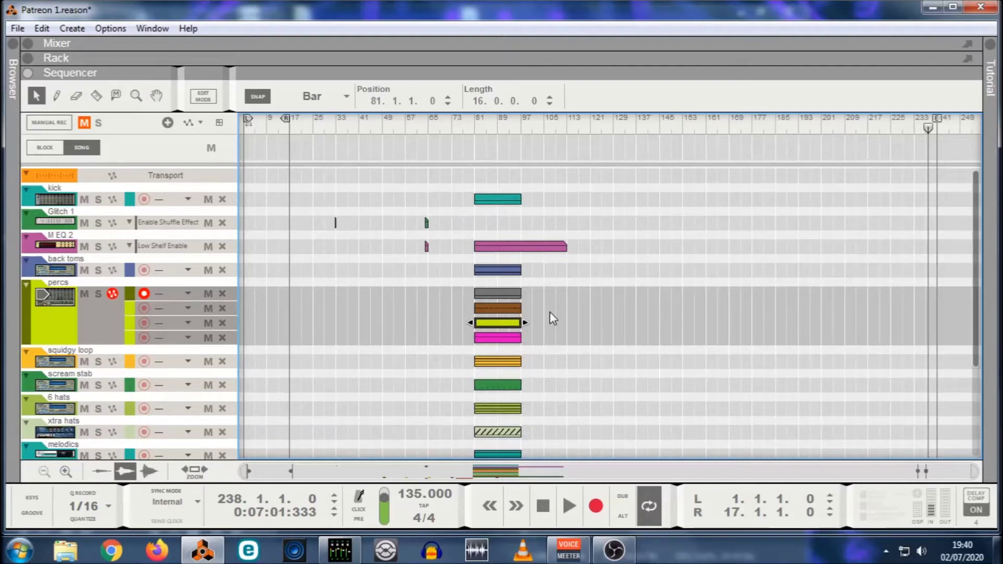
# Highlight the brown, grey and yellow percs clips at bar 81 in turn, and clear the selection.
pyautogui.press('Up')
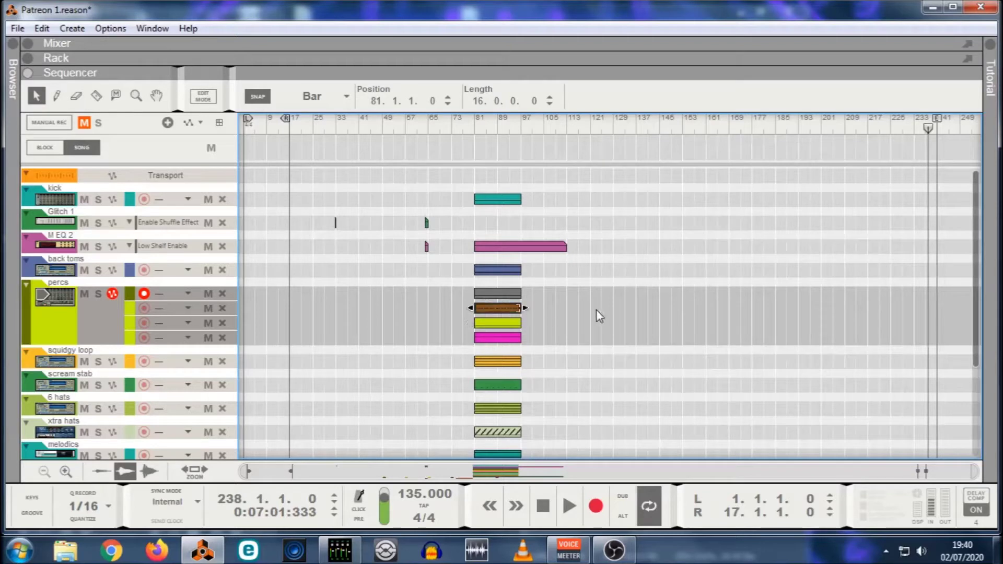
pyautogui.click(500, 295)
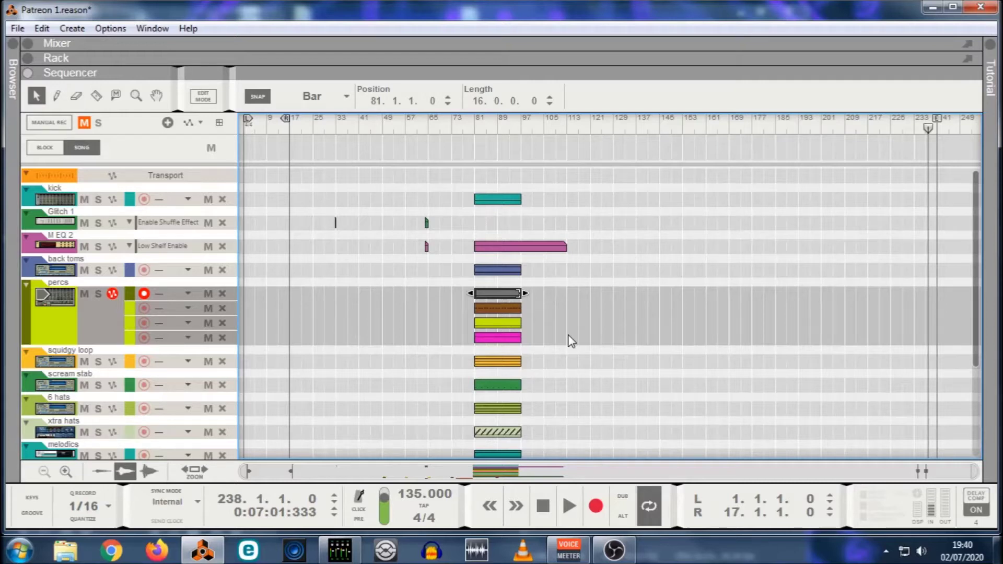
pyautogui.click(487, 325)
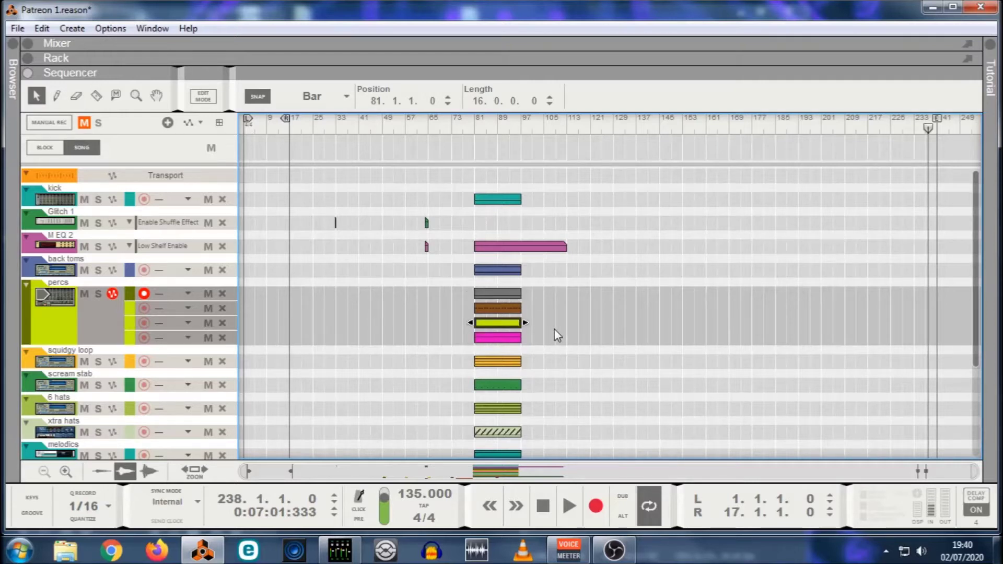
pyautogui.click(555, 331)
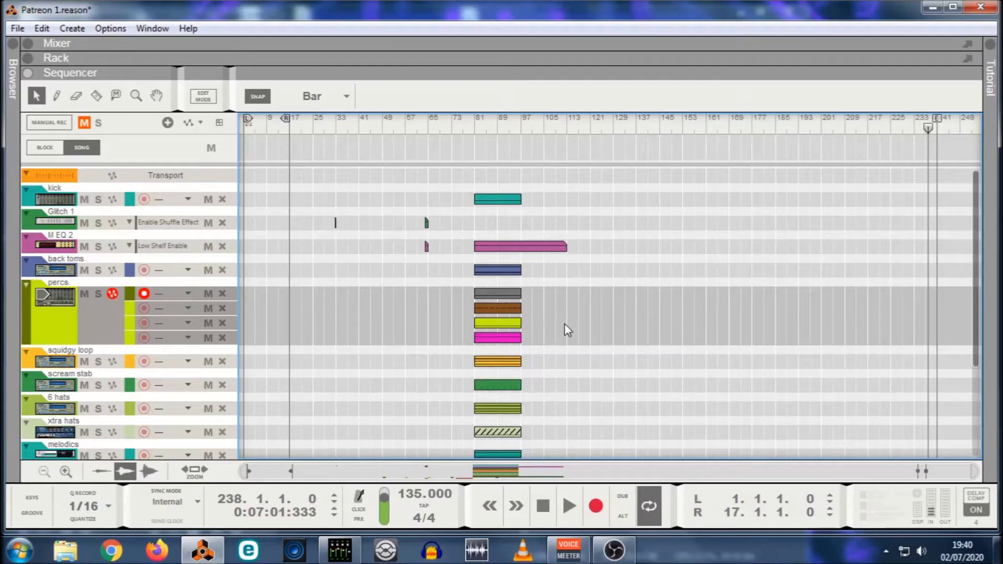
# Solo the reverses track, play its two red clips from bar 64 into bar 81, stop playback and deselect the clips.
pyautogui.scroll(-4, 564, 324)
pyautogui.scroll(-2, 584, 303)
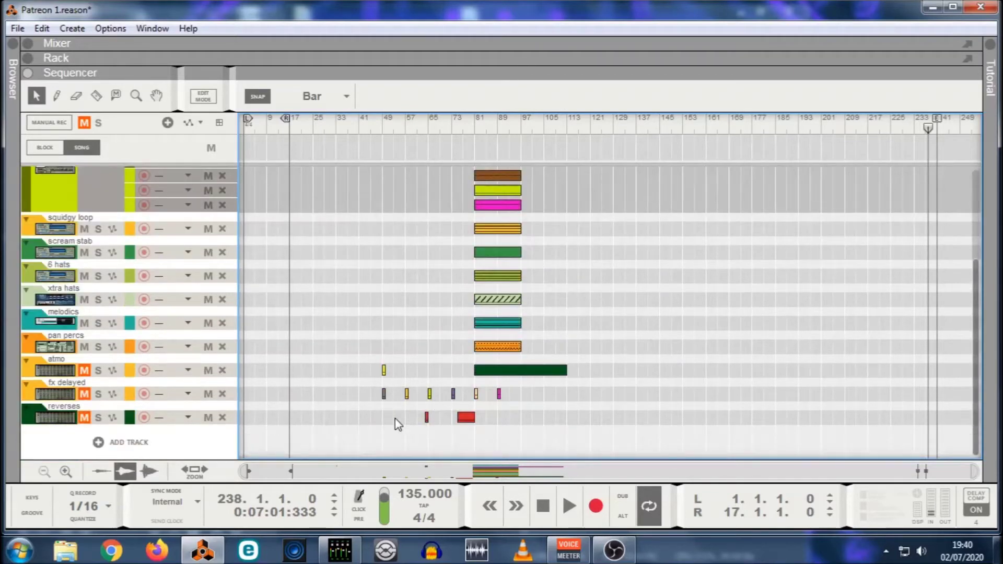
pyautogui.moveTo(395, 418); pyautogui.dragTo(501, 419)
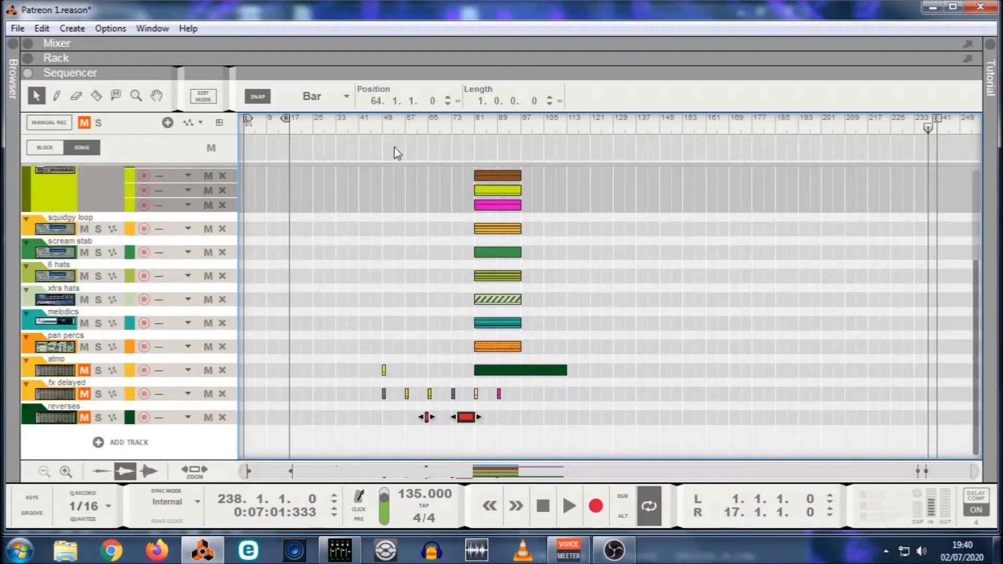
pyautogui.click(426, 130)
pyautogui.click(98, 419)
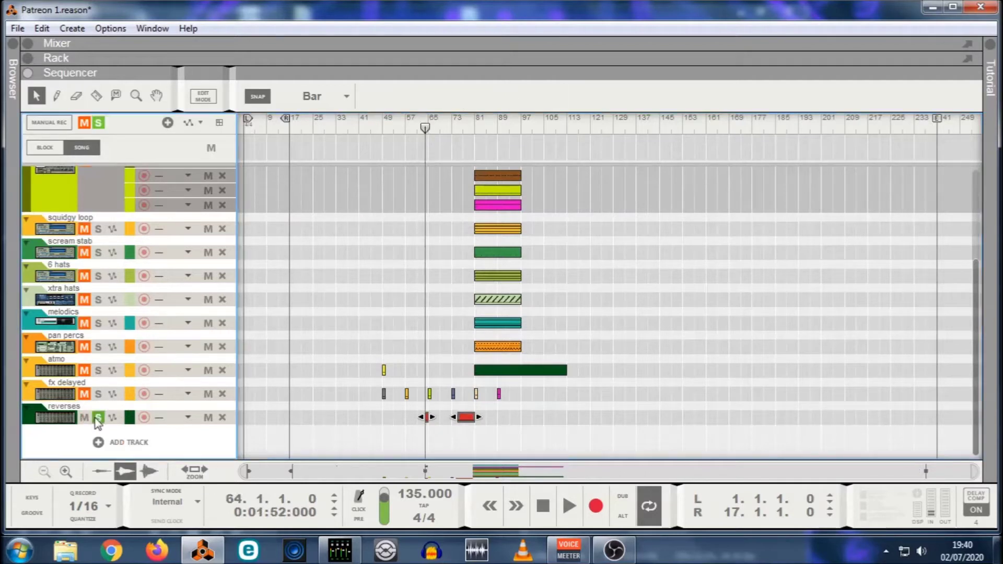
pyautogui.click(570, 506)
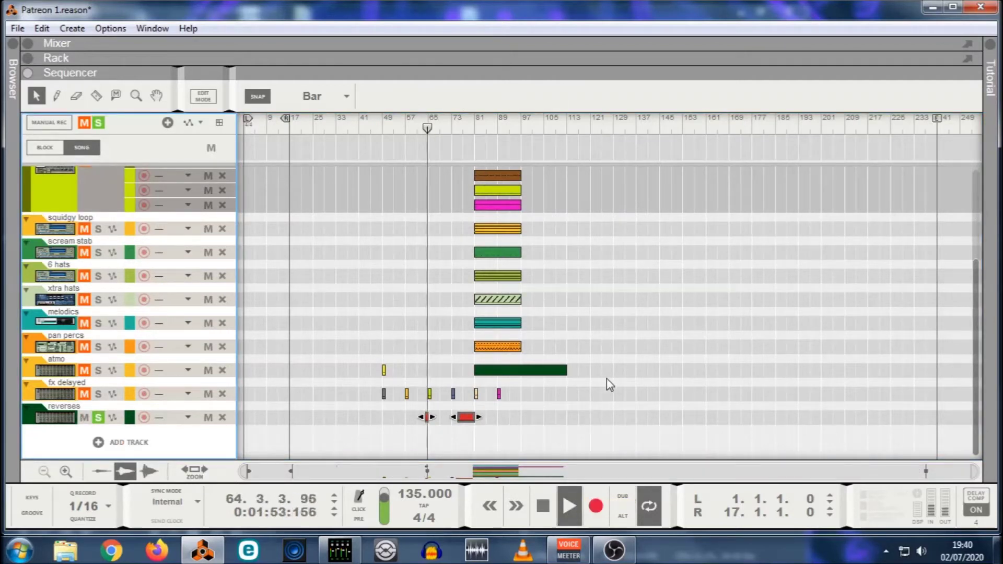
pyautogui.moveTo(462, 130); pyautogui.dragTo(459, 135)
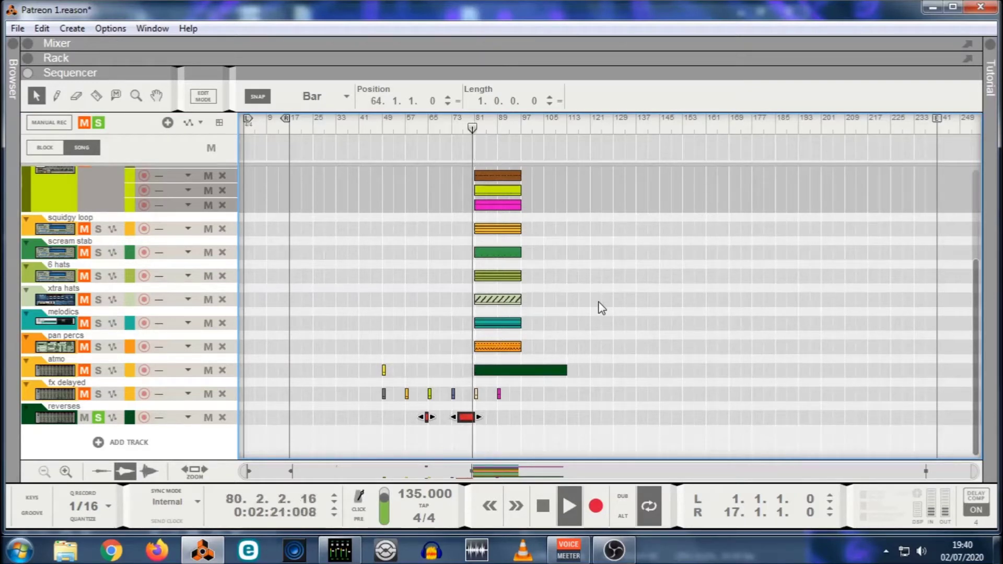
pyautogui.click(544, 506)
pyautogui.click(553, 429)
pyautogui.moveTo(535, 410); pyautogui.dragTo(396, 424)
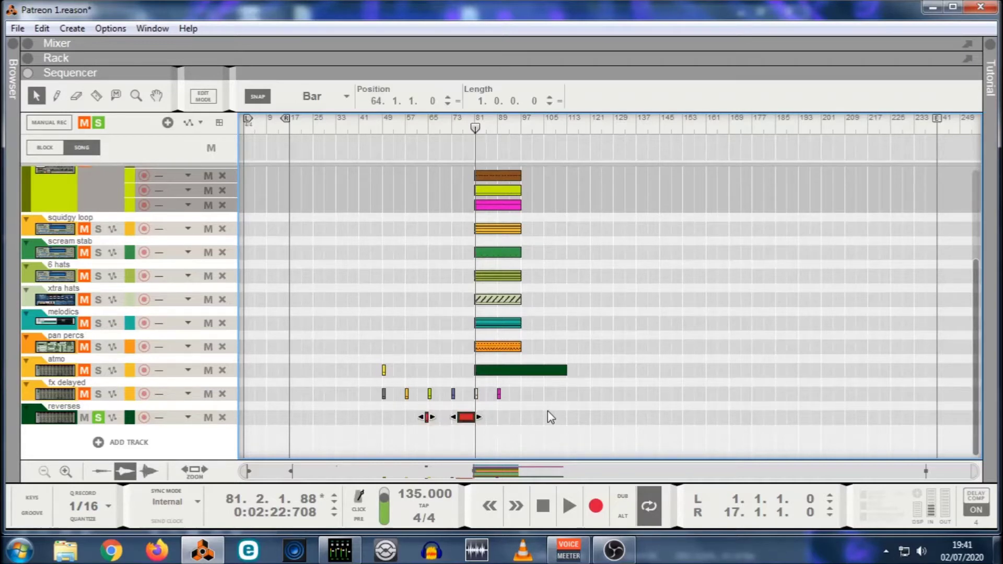
pyautogui.click(416, 282)
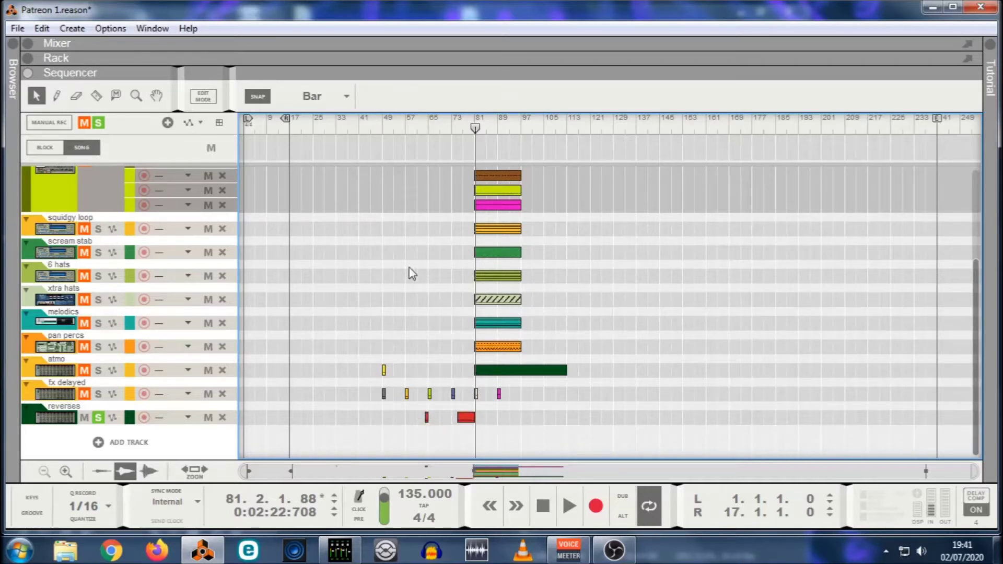
# Move both reverses clips eight bars later and set the playhead to bar 142.
pyautogui.moveTo(368, 429); pyautogui.dragTo(547, 429)
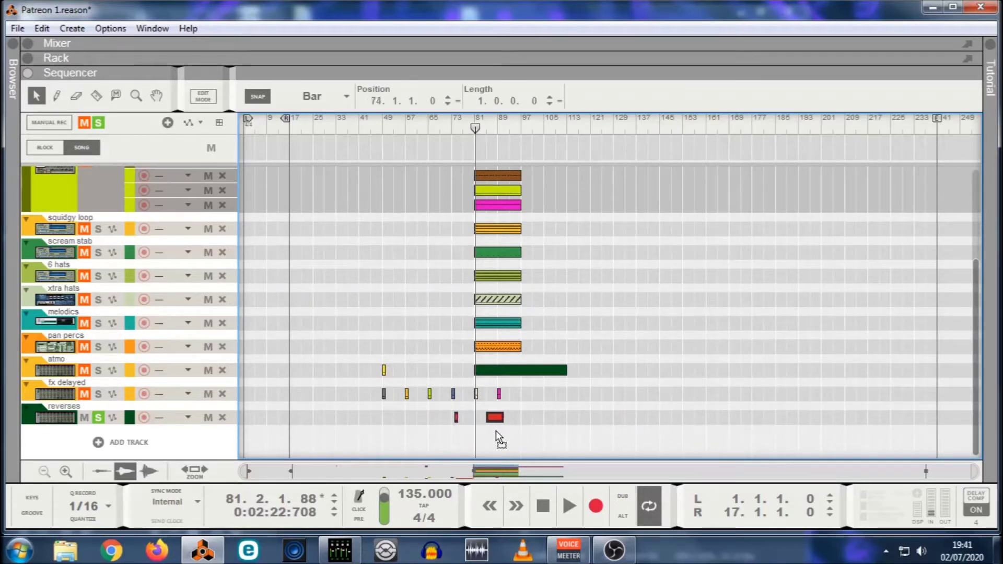
pyautogui.moveTo(351, 385); pyautogui.dragTo(548, 393)
pyautogui.moveTo(485, 137); pyautogui.dragTo(653, 141)
pyautogui.click(444, 364)
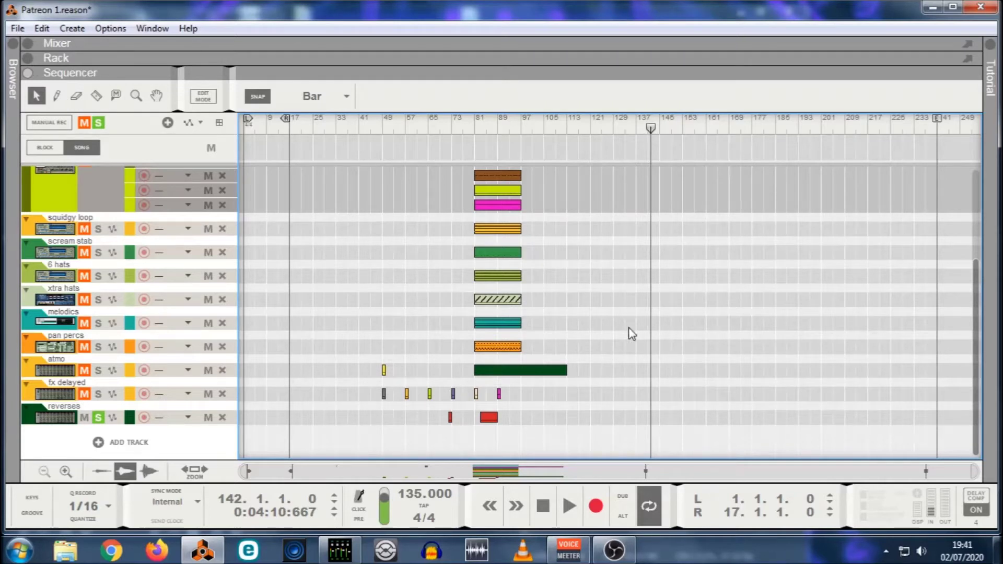
# Clear all track solos and mutes, and copy the 16-bar kick clip along its track from bar 1 past the song end.
pyautogui.scroll(5, 632, 326)
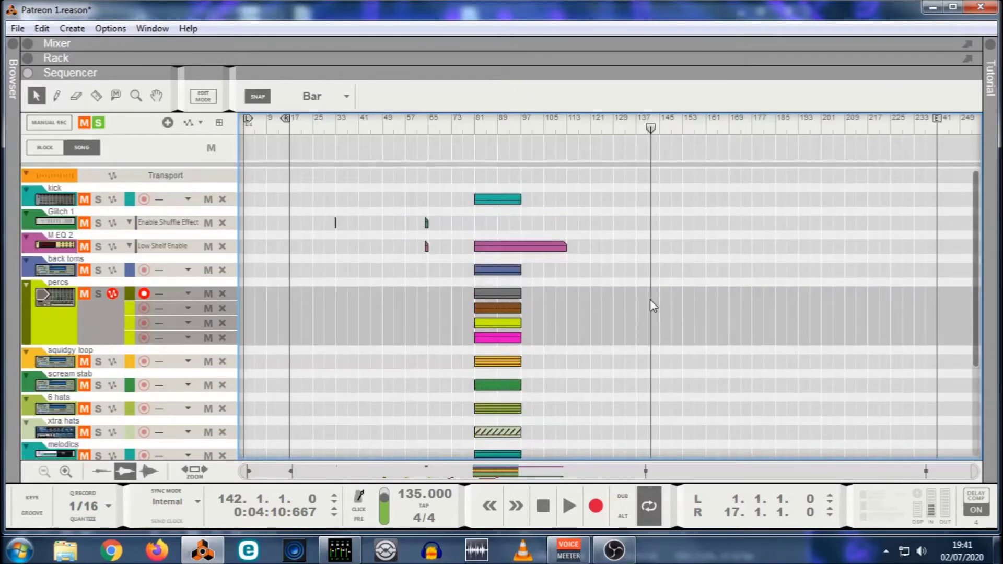
pyautogui.click(98, 124)
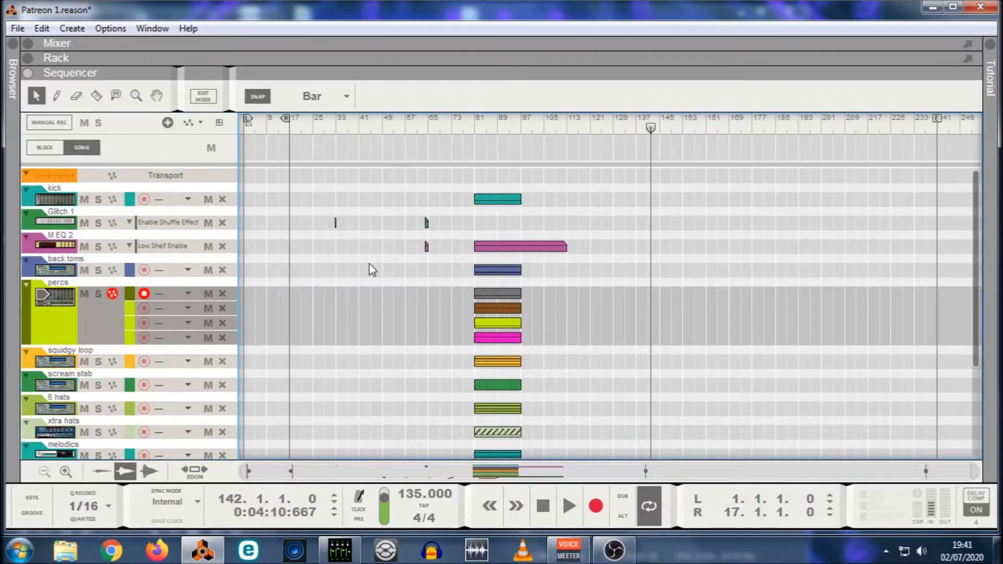
pyautogui.moveTo(503, 208); pyautogui.dragTo(354, 206)
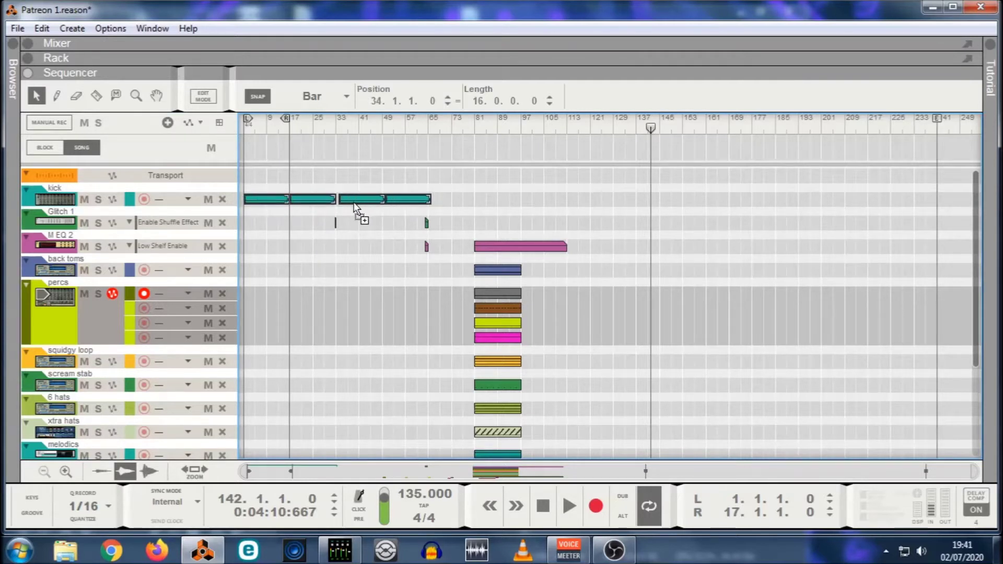
pyautogui.moveTo(491, 194); pyautogui.dragTo(452, 202)
pyautogui.moveTo(655, 199)
pyautogui.mouseDown()
pyautogui.moveTo(277, 201)
pyautogui.moveTo(660, 198)
pyautogui.moveTo(650, 208)
pyautogui.mouseUp()
pyautogui.click(651, 235)
# Try a kick break by deleting the two kick clips between bars 113 and 145.
pyautogui.click(644, 200)
pyautogui.press('Delete')
pyautogui.click(588, 204)
pyautogui.press('Delete')
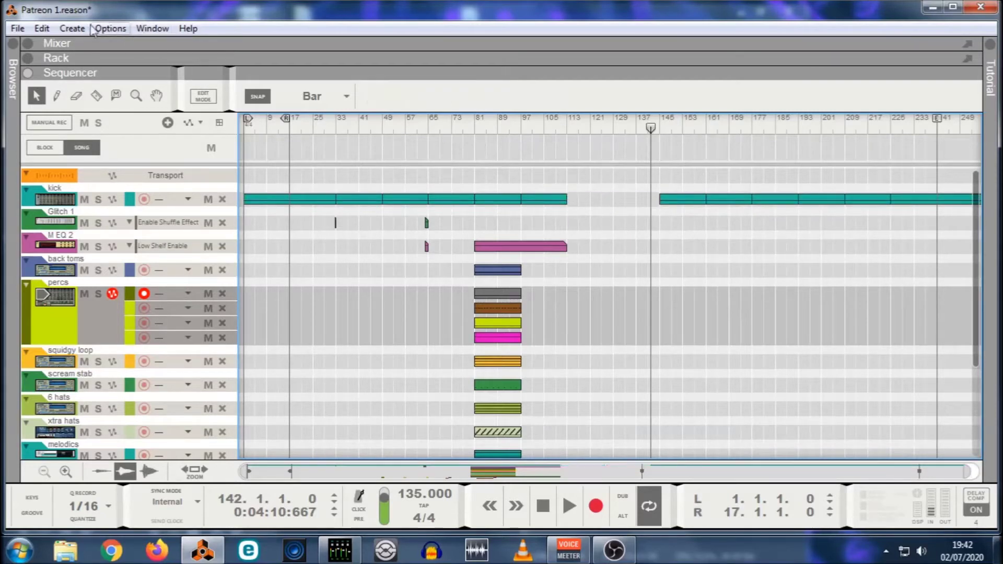
# Undo both kick clip deletions.
pyautogui.click(68, 28)
pyautogui.moveTo(41, 29)
pyautogui.click(59, 45)
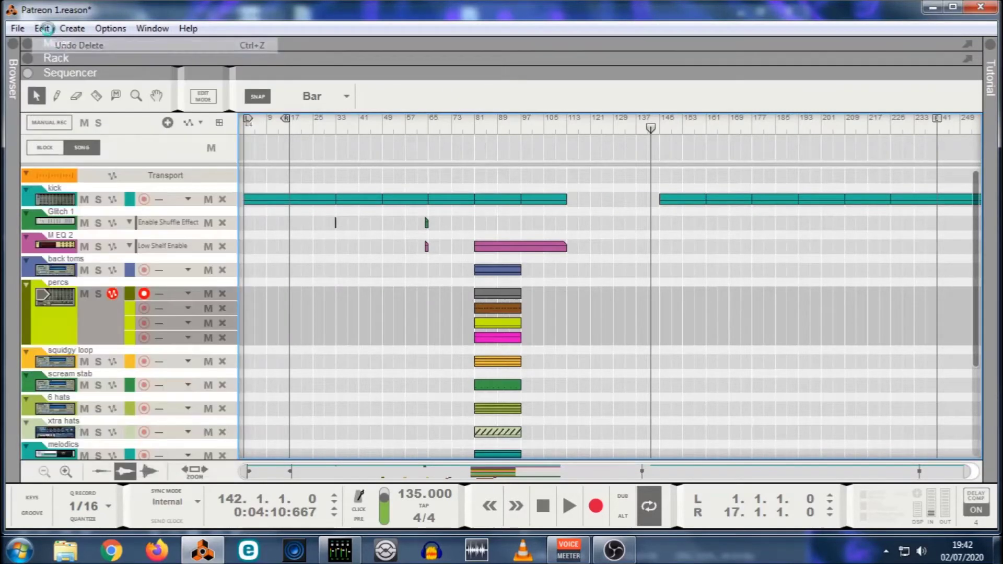
pyautogui.click(41, 29)
pyautogui.click(59, 45)
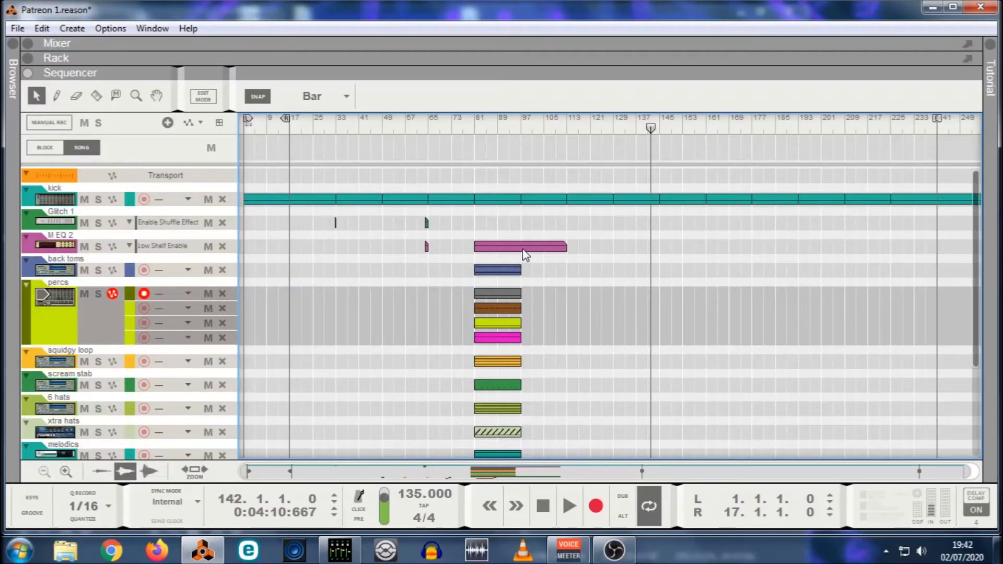
# Move the 32-bar M EQ 2 low shelf clip to bar 1 and show the track's equalizer in the rack.
pyautogui.moveTo(525, 254); pyautogui.dragTo(268, 262)
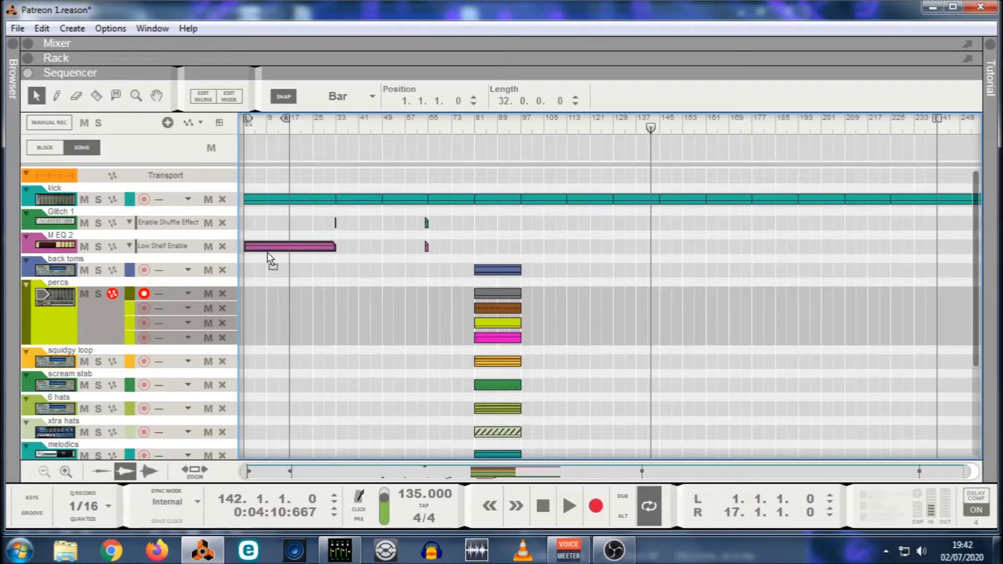
pyautogui.click(53, 251)
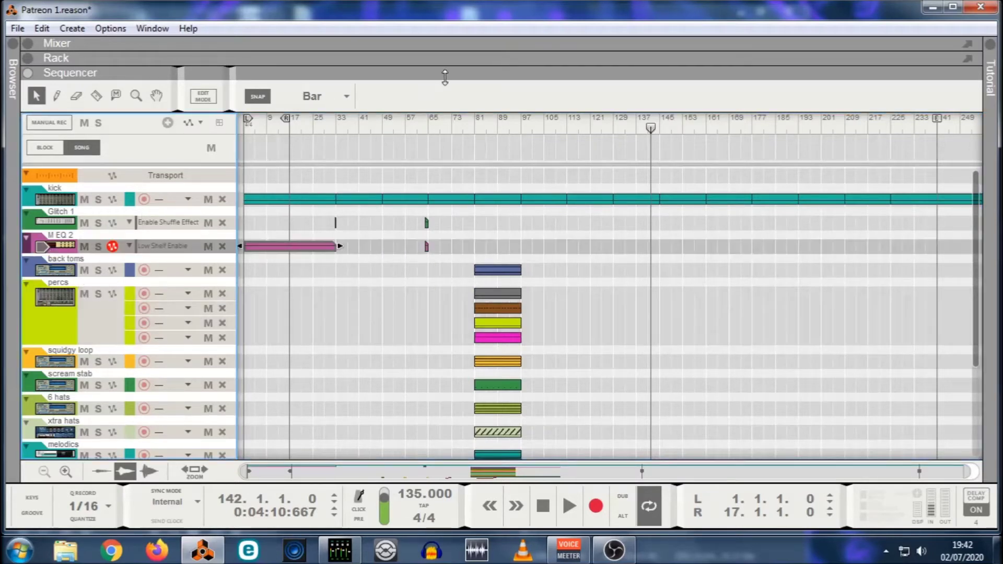
pyautogui.click(445, 62)
# Compare the intro kick without and with the low shelf by playing it with the clip at bar 35 and back at bar 1.
pyautogui.moveTo(295, 412); pyautogui.dragTo(388, 419)
pyautogui.click(267, 297)
pyautogui.click(575, 504)
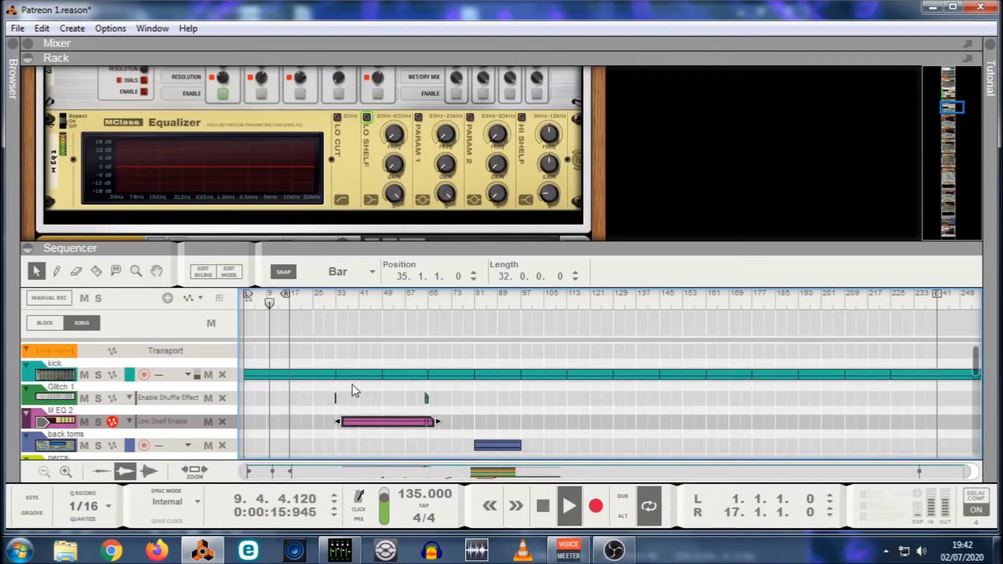
pyautogui.moveTo(369, 422); pyautogui.dragTo(266, 428)
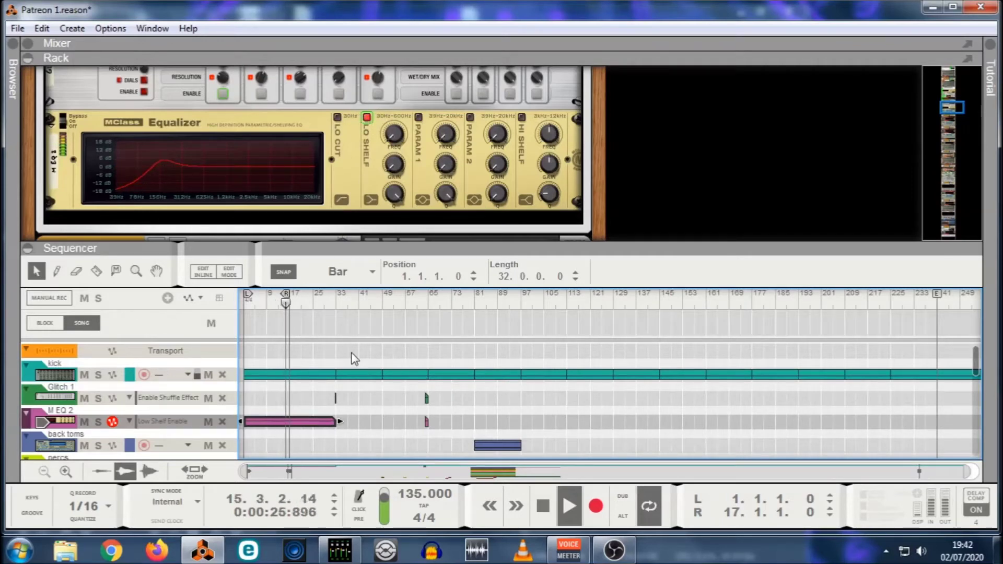
# Test the one-bar low shelf clip at bar 8 with the long clip moved to bar 89, and place the short one at bar 80.
pyautogui.moveTo(283, 422)
pyautogui.mouseDown()
pyautogui.moveTo(530, 426)
pyautogui.moveTo(274, 440)
pyautogui.moveTo(273, 423)
pyautogui.mouseUp()
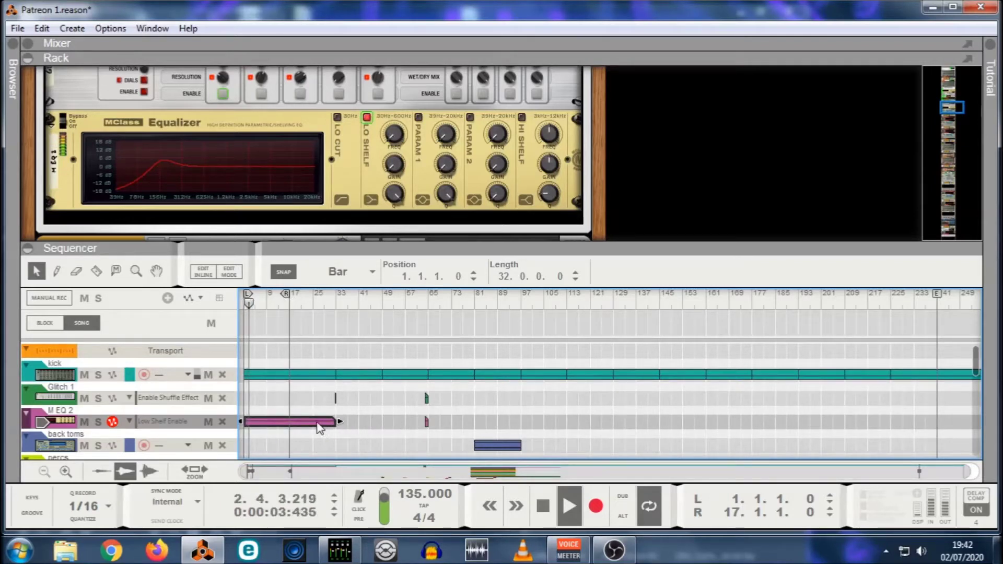
pyautogui.moveTo(320, 429); pyautogui.dragTo(559, 417)
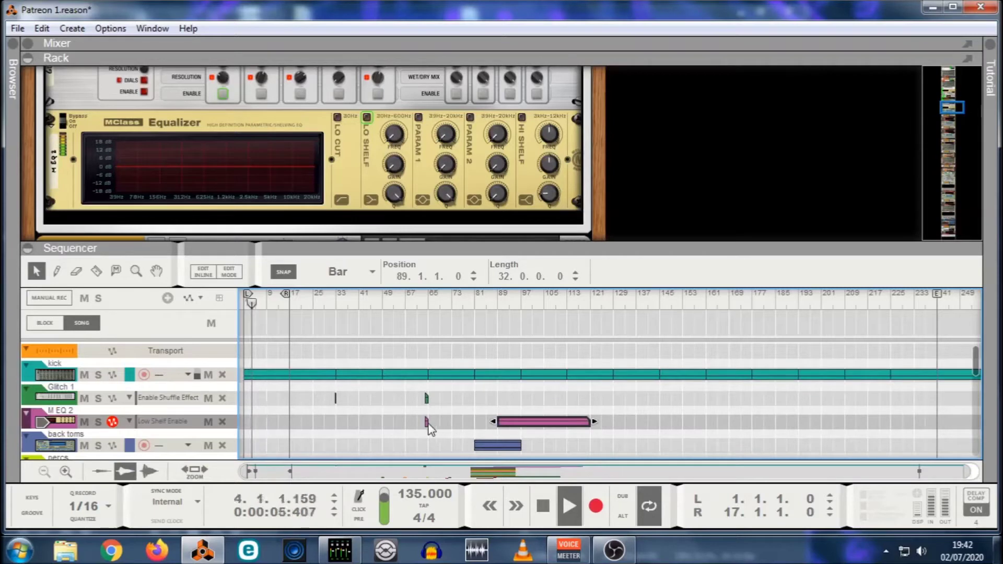
pyautogui.moveTo(428, 424); pyautogui.dragTo(264, 424)
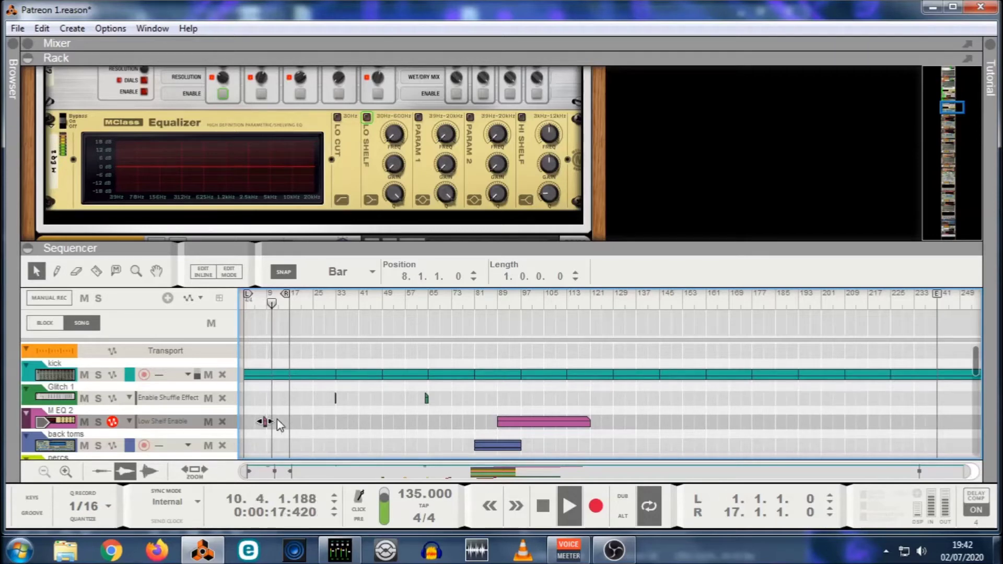
pyautogui.moveTo(264, 422); pyautogui.dragTo(472, 423)
pyautogui.click(415, 421)
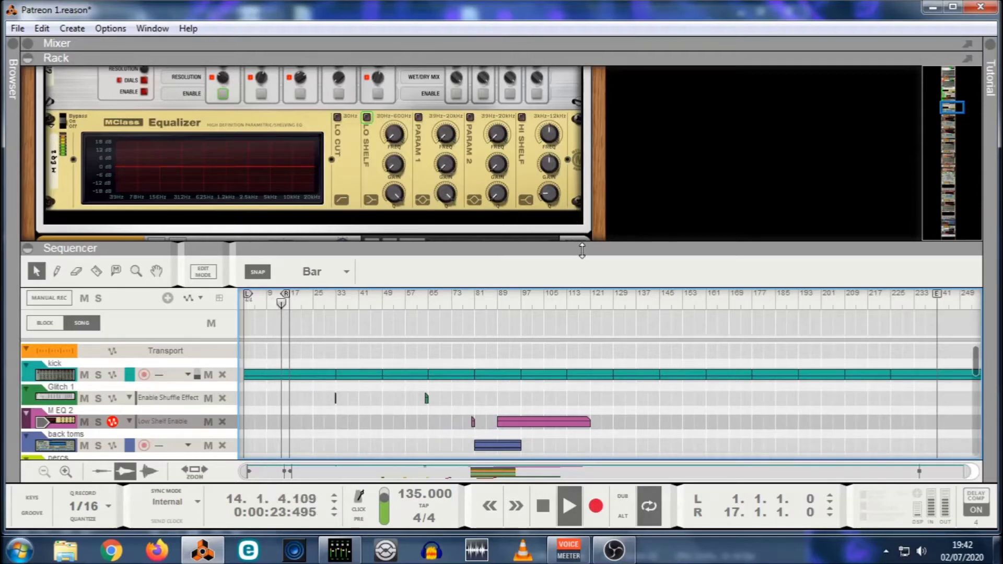
# Return the long low shelf clip to bar 1 in the full sequencer view and shorten it to 16 bars.
pyautogui.moveTo(582, 251); pyautogui.dragTo(581, 67)
pyautogui.moveTo(544, 253); pyautogui.dragTo(262, 253)
pyautogui.click(290, 280)
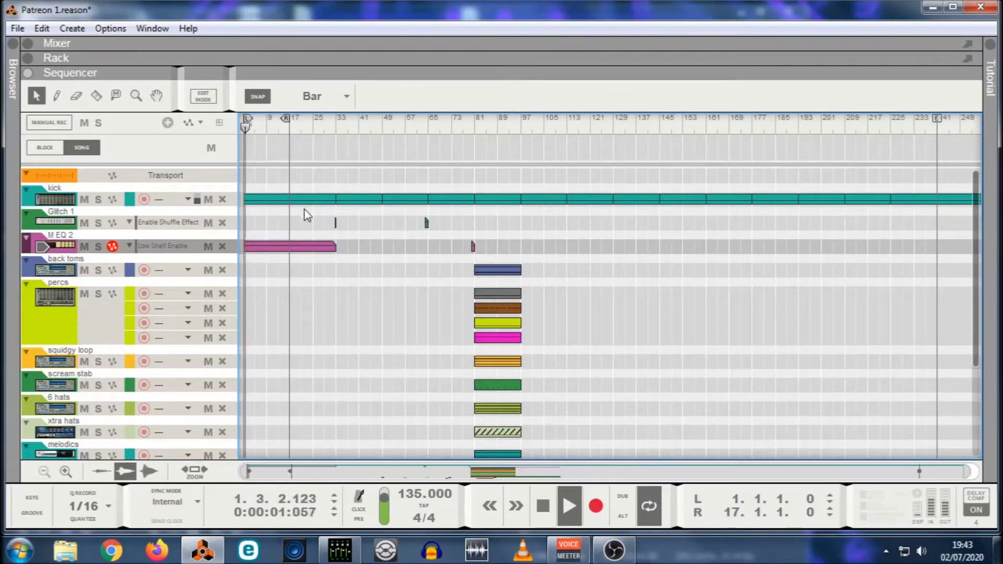
pyautogui.click(335, 246)
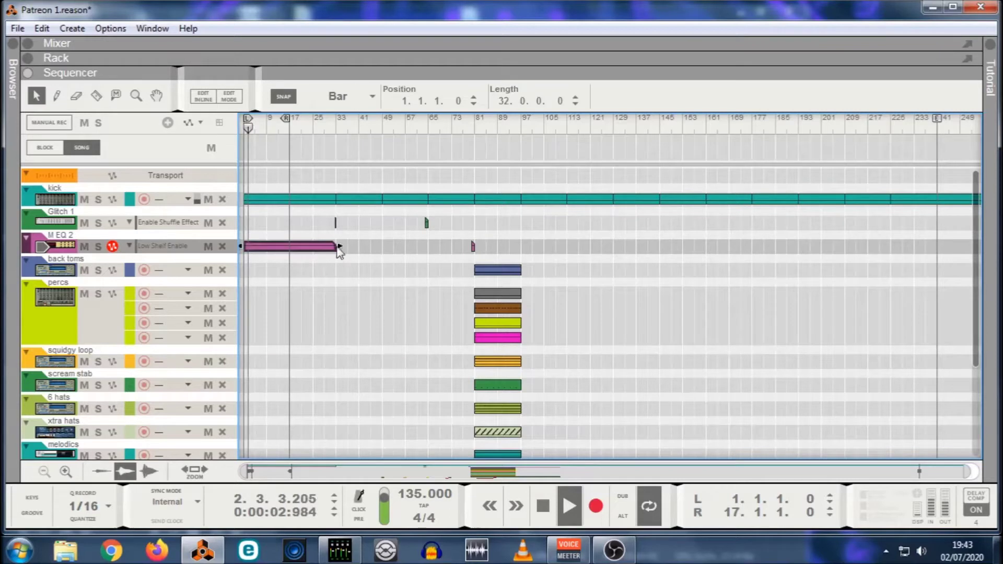
pyautogui.moveTo(337, 248); pyautogui.dragTo(289, 247)
pyautogui.click(302, 137)
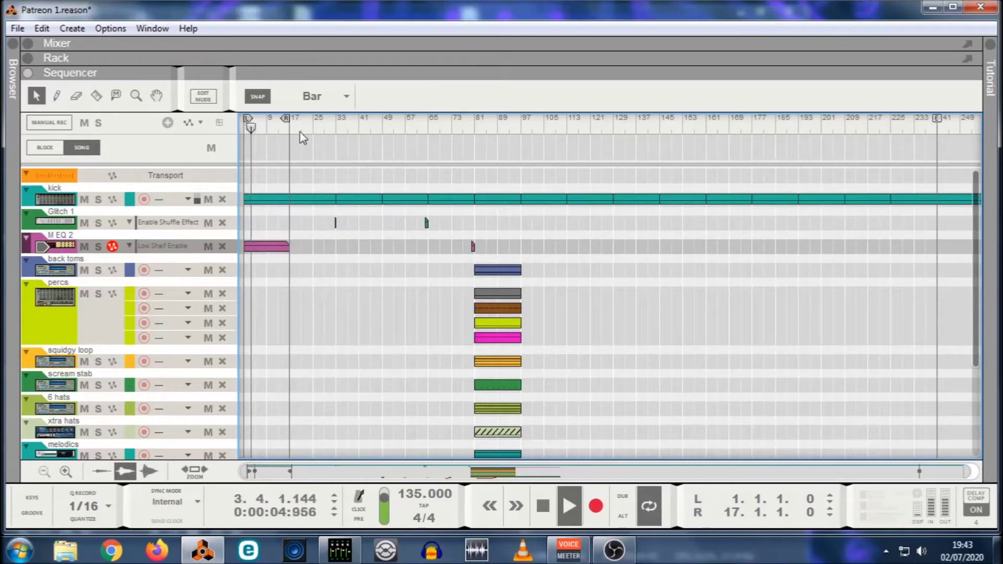
# Extend the right locator to bar 157 and check the M EQ 2 curve while the intro plays, ending with the song position at bar 1.
pyautogui.moveTo(285, 118); pyautogui.dragTo(691, 118)
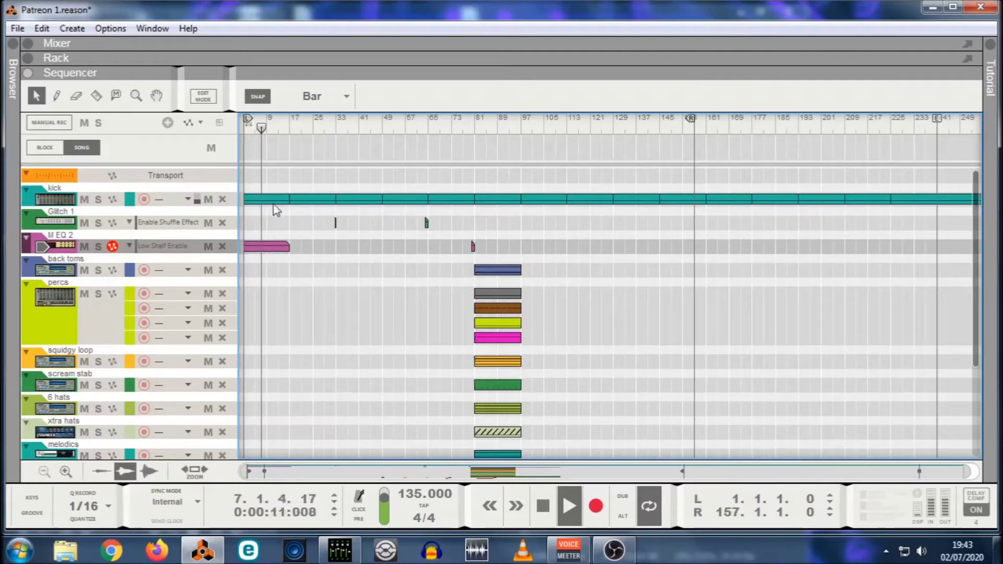
pyautogui.moveTo(401, 77); pyautogui.dragTo(324, 217)
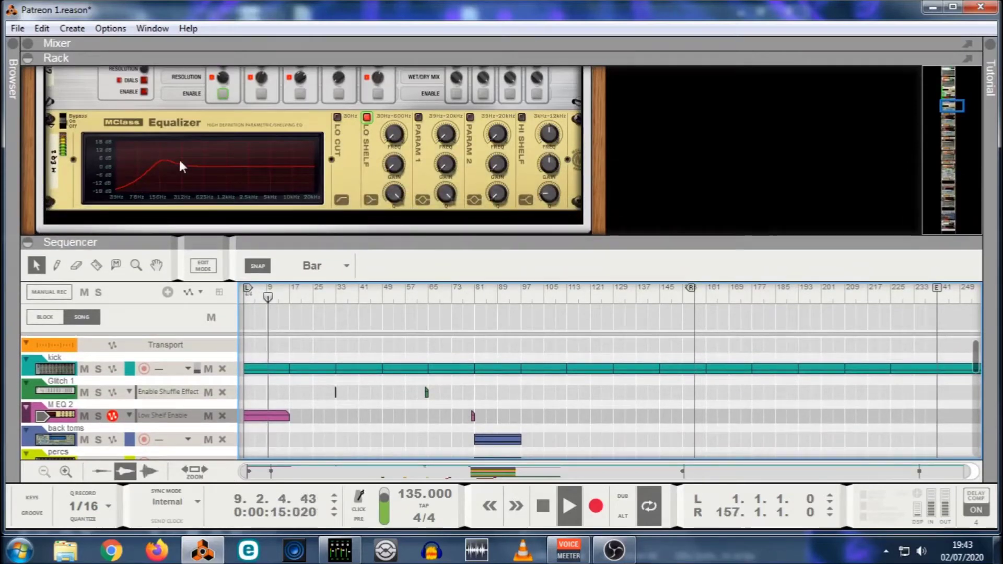
pyautogui.press('F6')
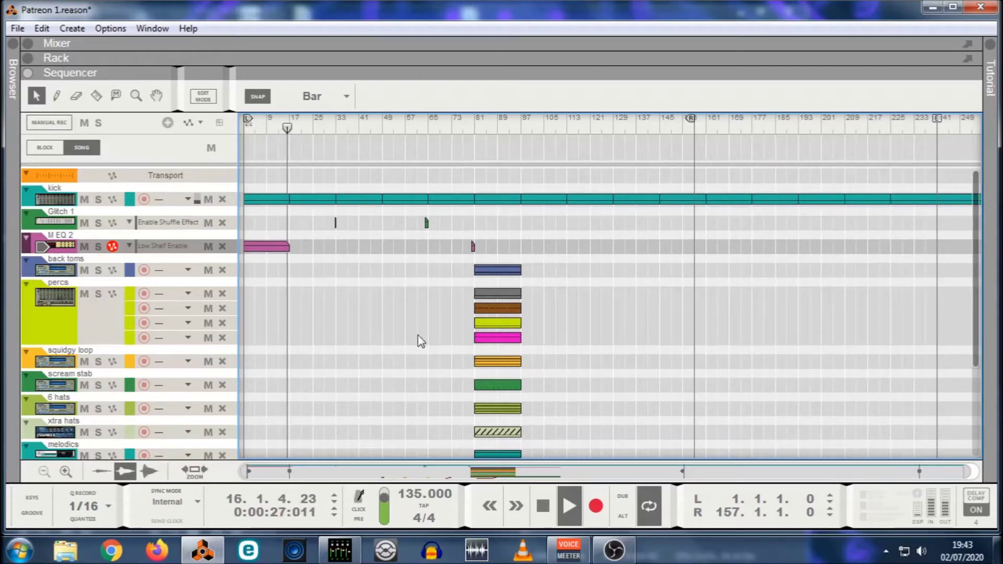
pyautogui.click(544, 506)
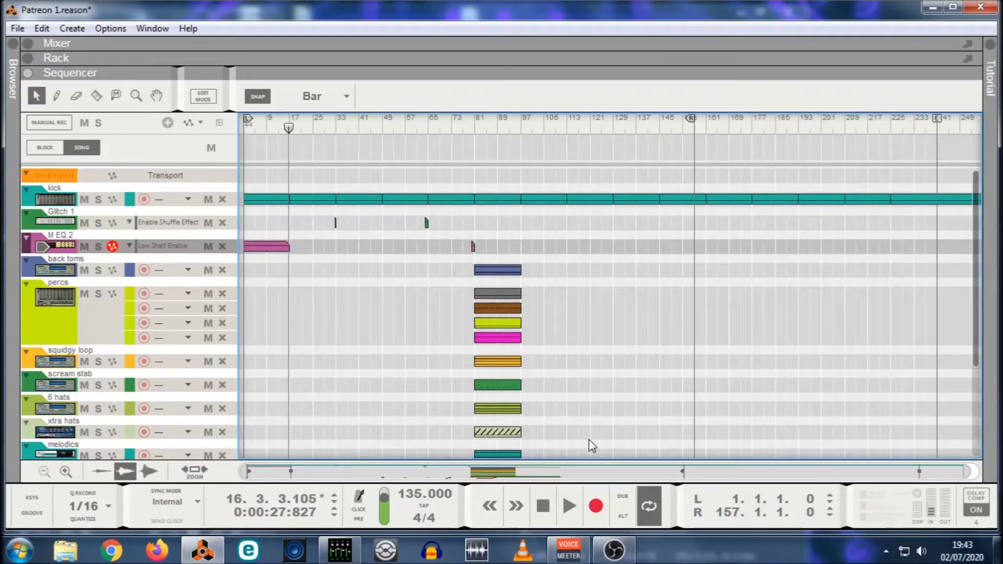
pyautogui.click(544, 503)
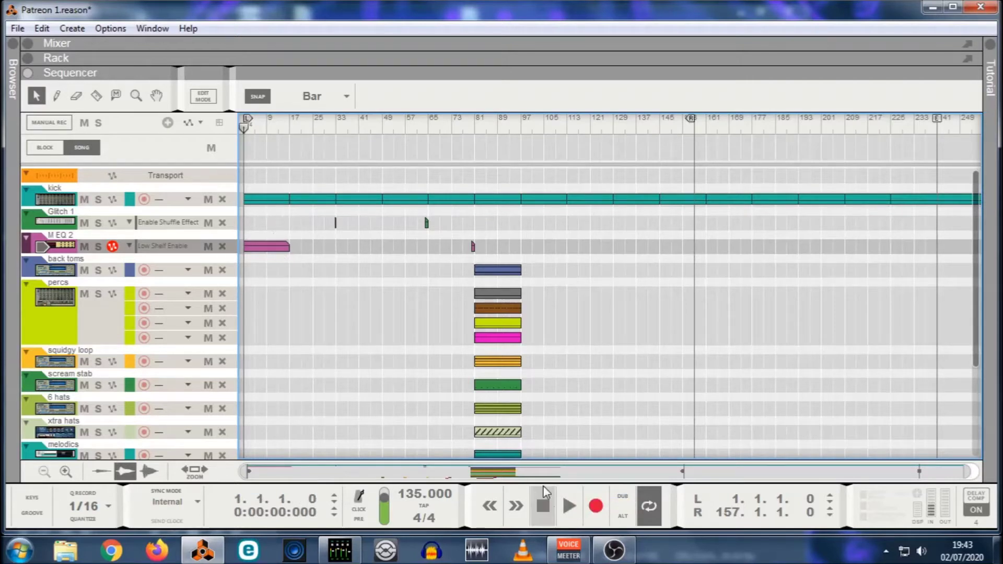
# Play the low-cut kick intro from bar 1 and look over the low shelf and kick clips.
pyautogui.click(563, 497)
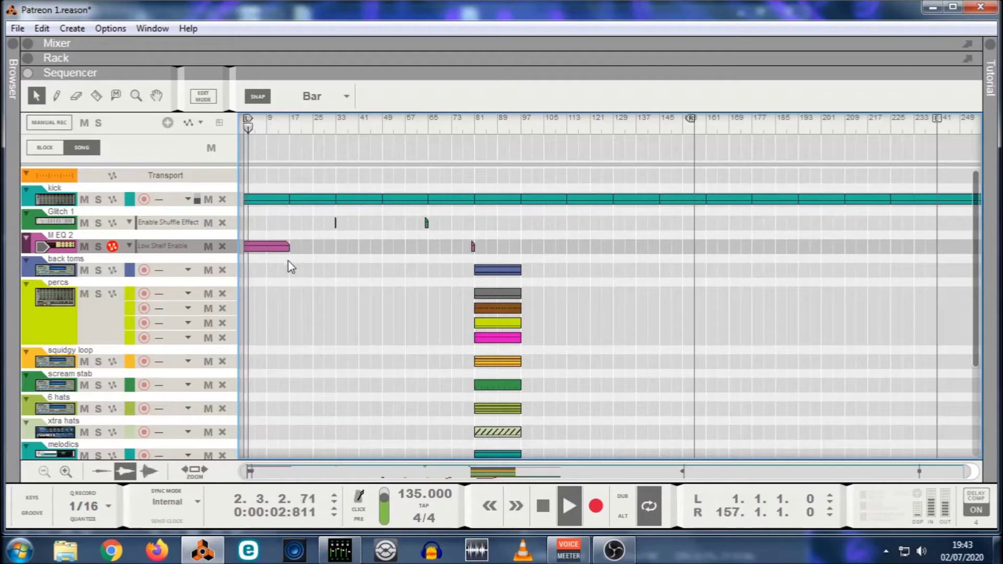
pyautogui.moveTo(289, 277)
pyautogui.mouseDown()
pyautogui.moveTo(250, 266)
pyautogui.moveTo(244, 217)
pyautogui.mouseUp()
pyautogui.click(290, 305)
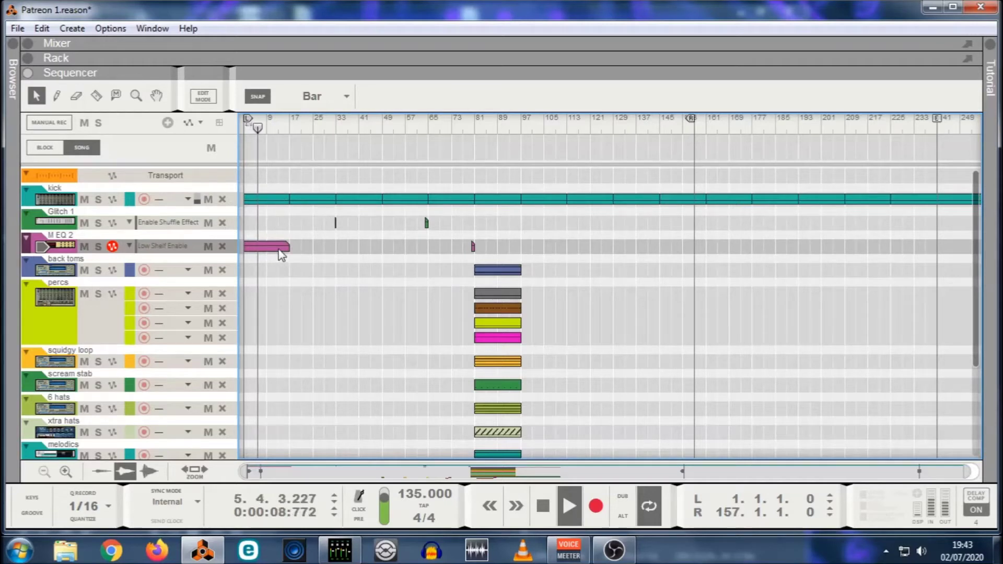
pyautogui.moveTo(293, 190); pyautogui.dragTo(965, 204)
pyautogui.click(341, 300)
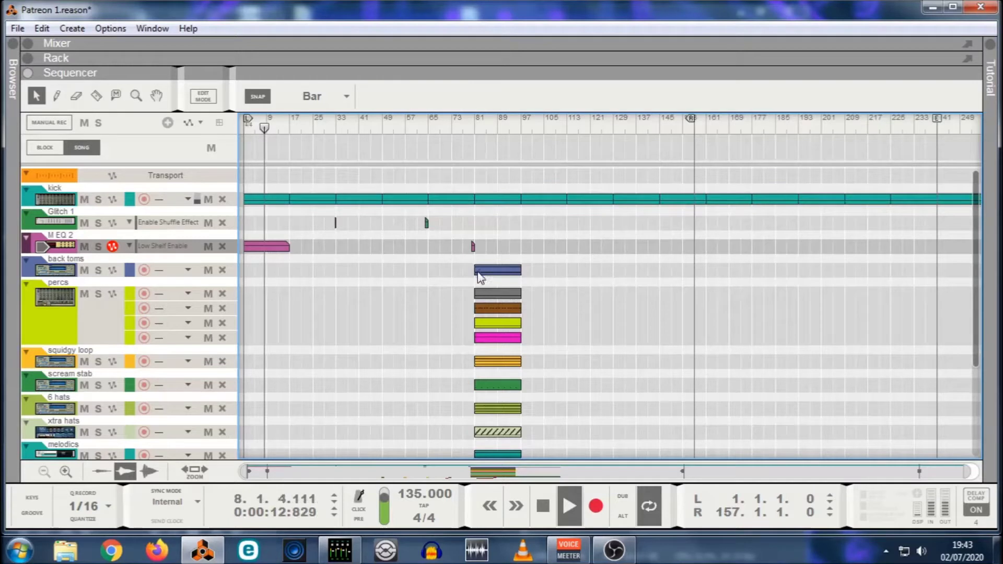
# Move the 16-bar back toms clip to bar 17 and repeat it end to end up to bar 273.
pyautogui.moveTo(491, 274); pyautogui.dragTo(307, 277)
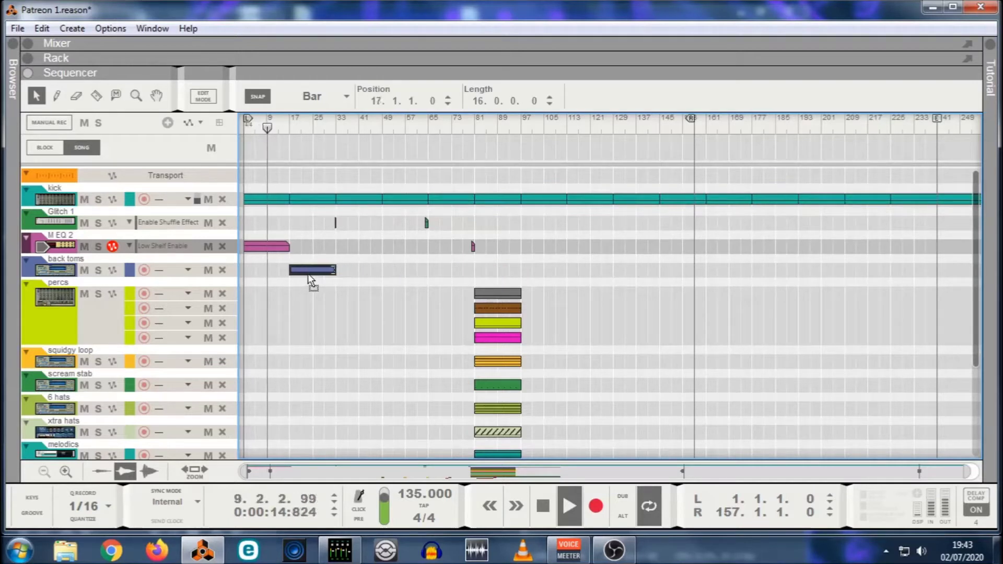
pyautogui.click(311, 287)
pyautogui.moveTo(301, 268); pyautogui.dragTo(348, 267)
pyautogui.moveTo(421, 282); pyautogui.dragTo(403, 265)
pyautogui.moveTo(515, 280); pyautogui.dragTo(490, 268)
pyautogui.click(606, 326)
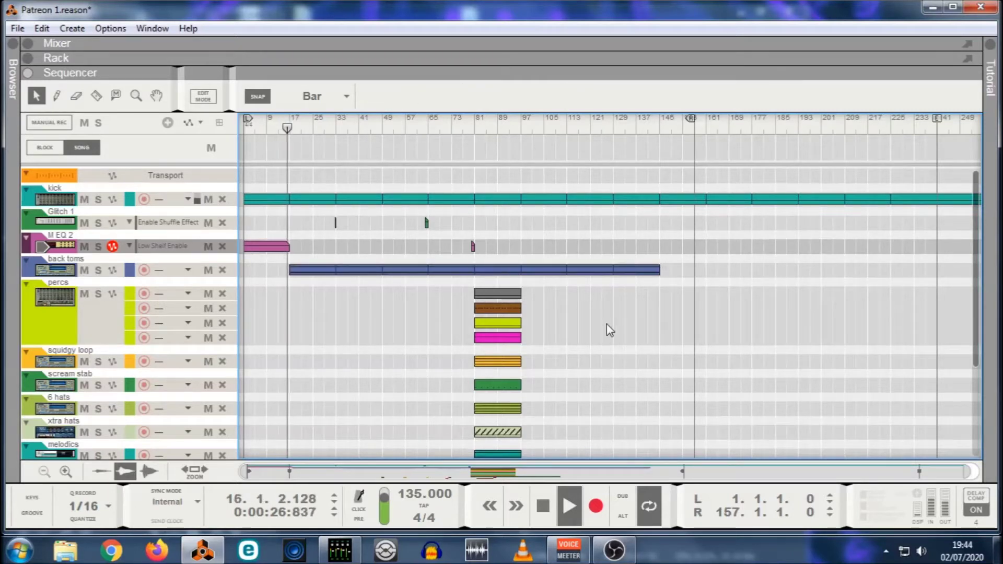
pyautogui.moveTo(684, 263)
pyautogui.mouseDown()
pyautogui.moveTo(454, 273)
pyautogui.moveTo(717, 273)
pyautogui.moveTo(682, 262)
pyautogui.mouseUp()
pyautogui.click(925, 289)
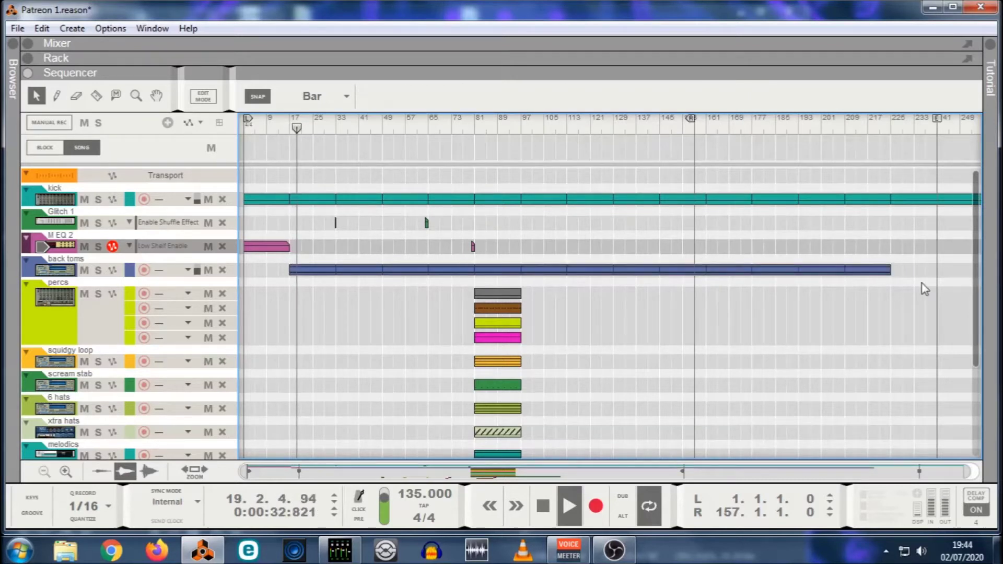
pyautogui.keyDown('ctrl'); pyautogui.moveTo(784, 270); pyautogui.dragTo(906, 272); pyautogui.keyUp('ctrl')
pyautogui.click(594, 373)
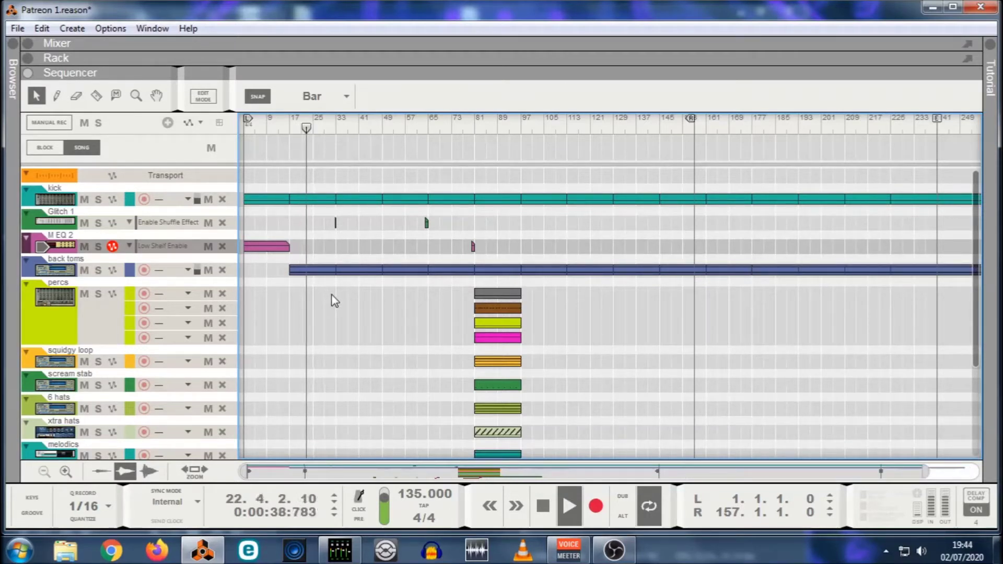
# Compare the playing section without and with the back toms by muting and unmuting their track.
pyautogui.click(84, 270)
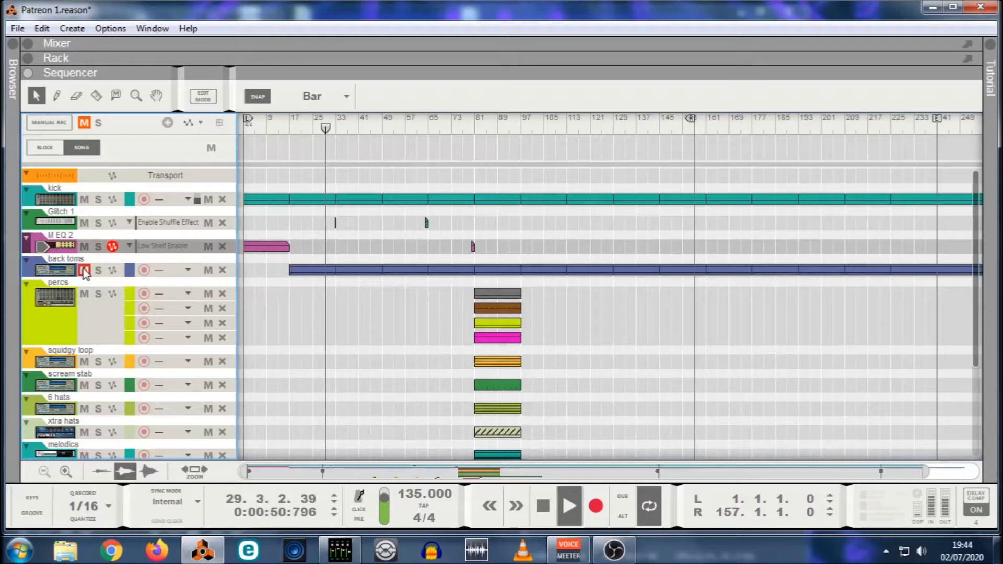
pyautogui.click(84, 270)
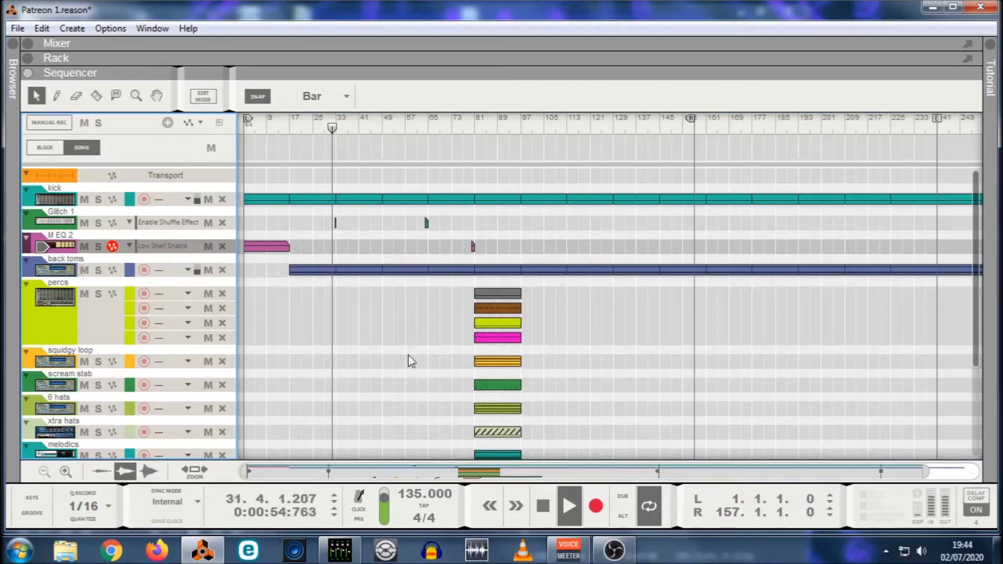
# Examine the Glitch 1 clip before bar 33 and the device's shuffle effect in the rack, and play into the clip at bar 64.
pyautogui.click(335, 223)
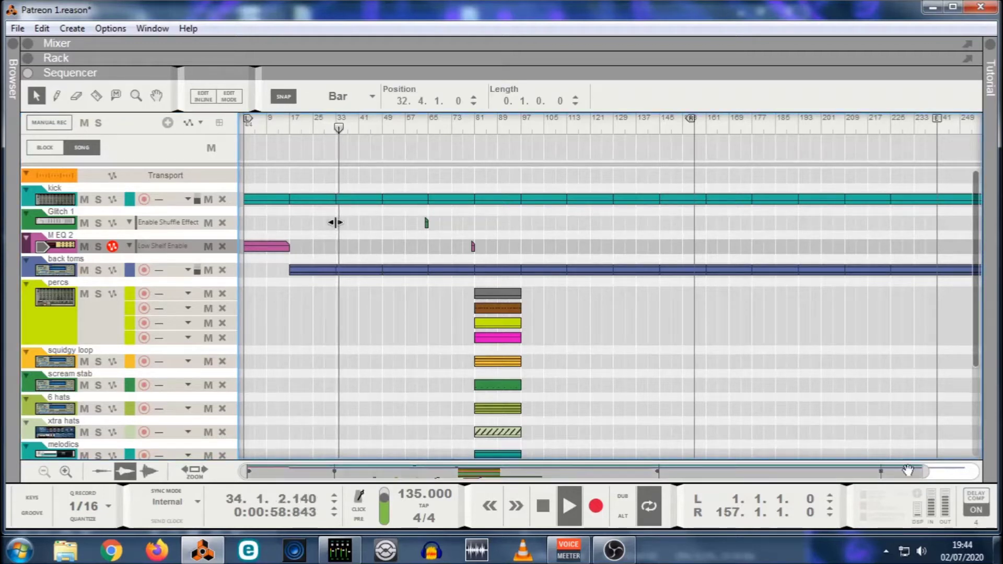
pyautogui.scroll(3, 336, 221)
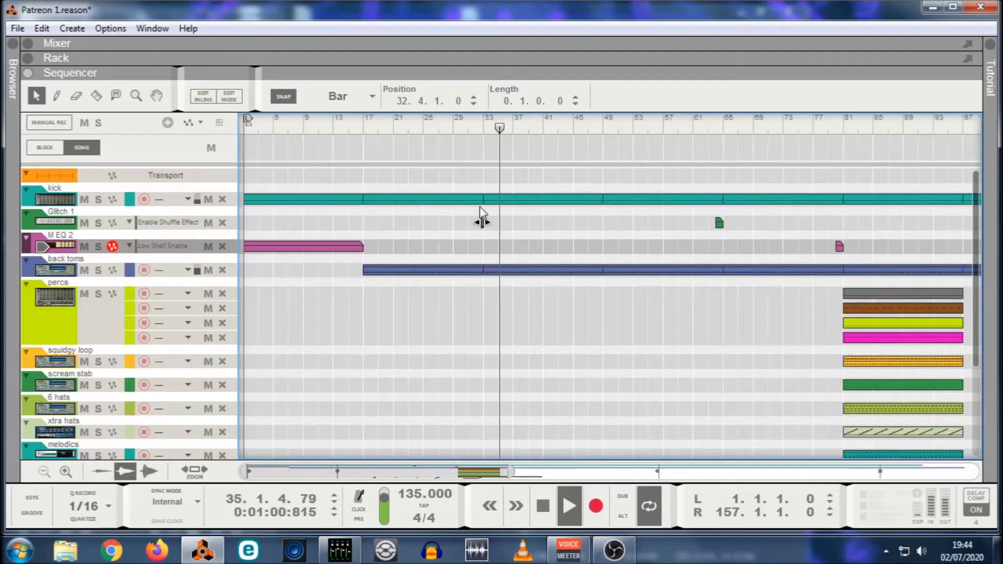
pyautogui.click(727, 228)
pyautogui.moveTo(387, 78); pyautogui.dragTo(382, 276)
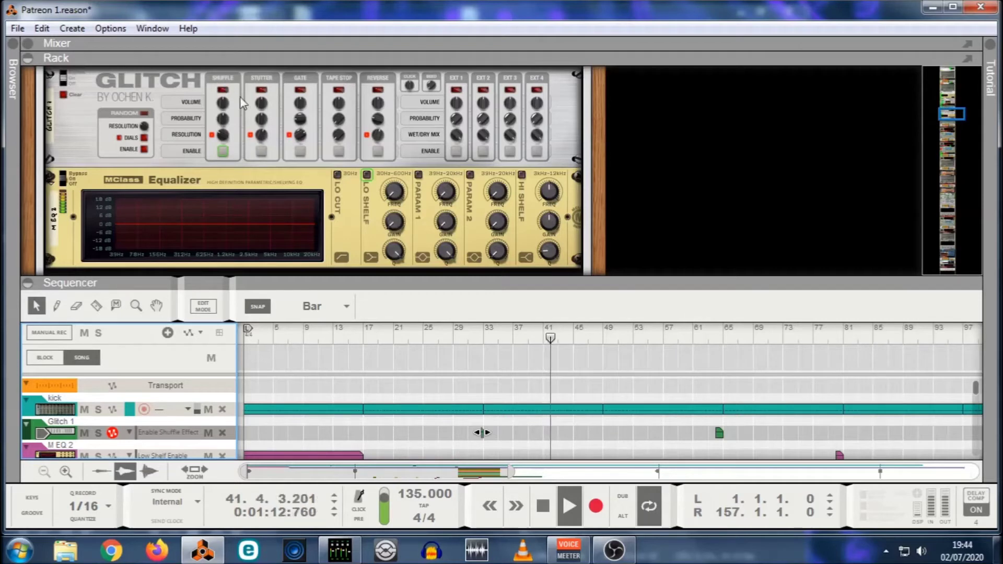
pyautogui.moveTo(765, 281); pyautogui.dragTo(683, 222)
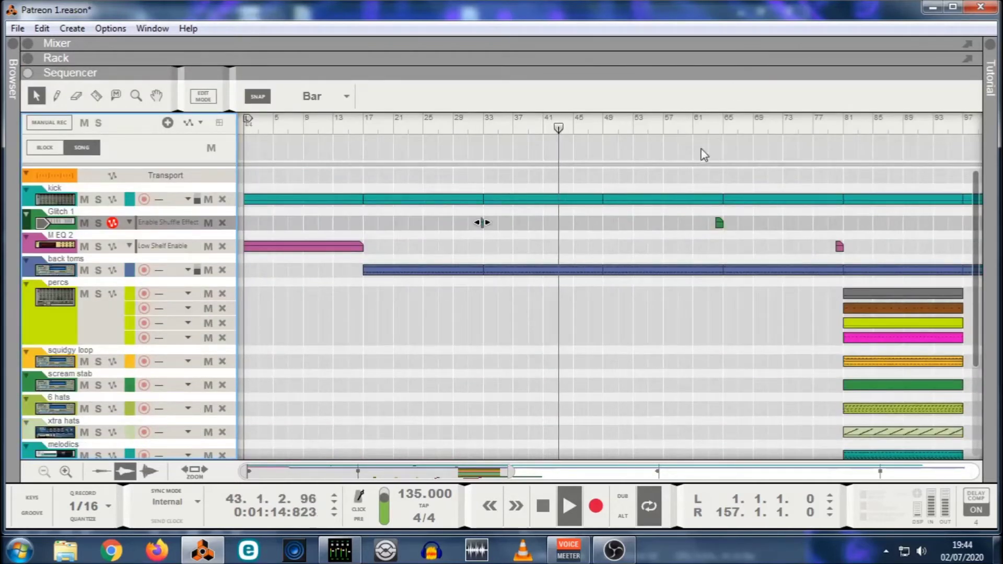
pyautogui.click(711, 134)
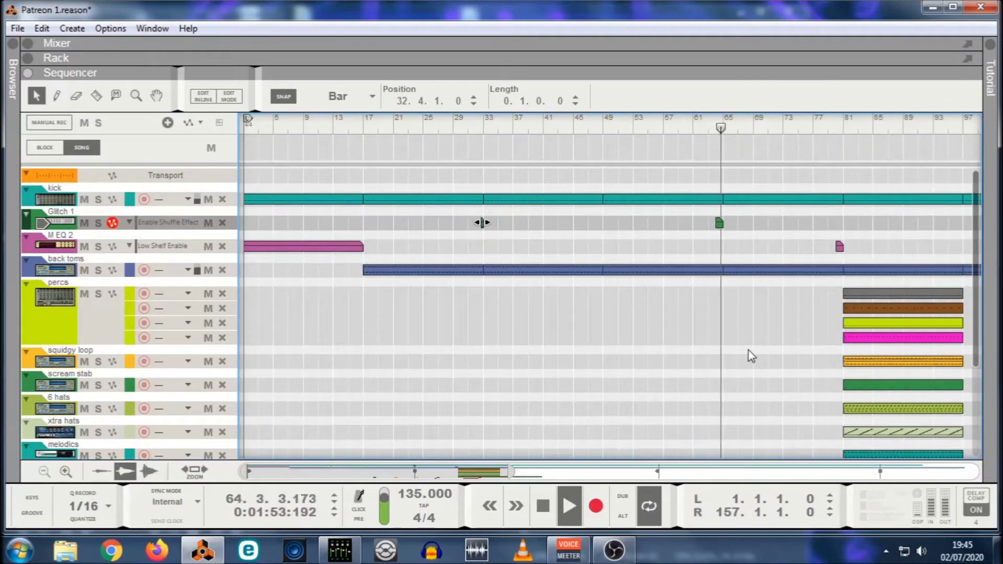
# Move the fx delayed clip at bar 65 to bar 94 and stop playback.
pyautogui.scroll(-5, 746, 348)
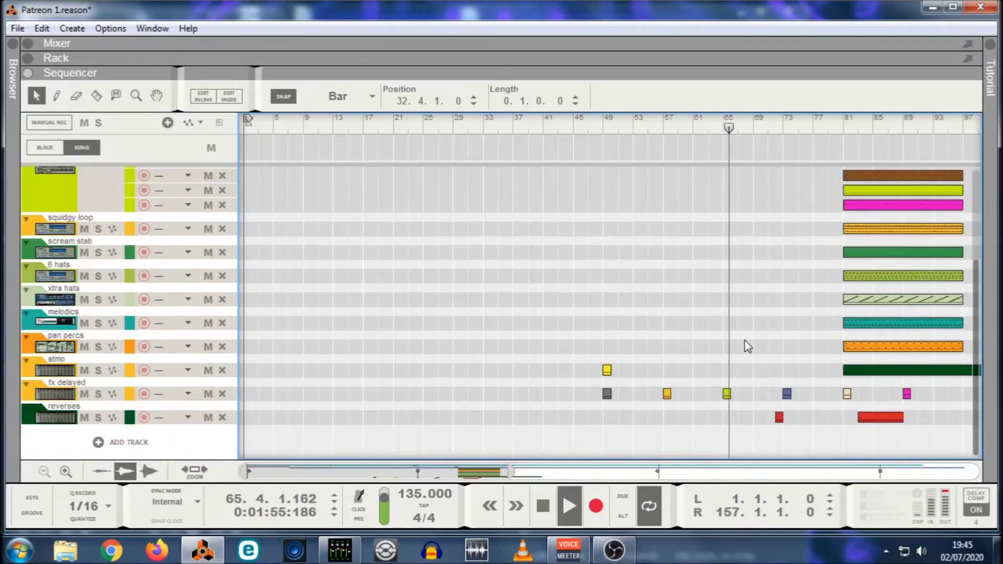
pyautogui.moveTo(728, 395); pyautogui.dragTo(944, 395)
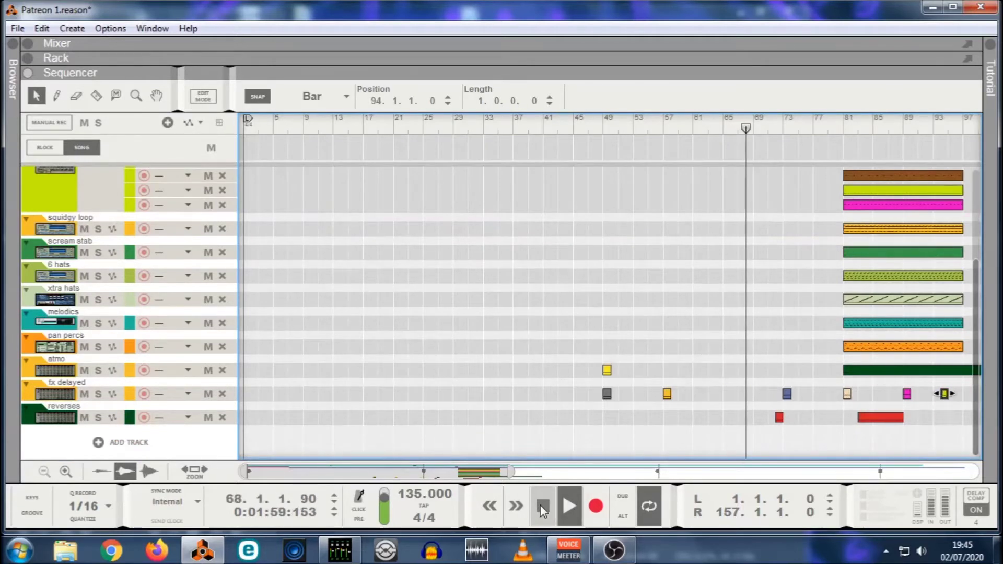
pyautogui.click(543, 506)
# Play from bar 31 through the first Glitch 1 clip and check the Glitch shuffle control in the rack.
pyautogui.scroll(5, 734, 280)
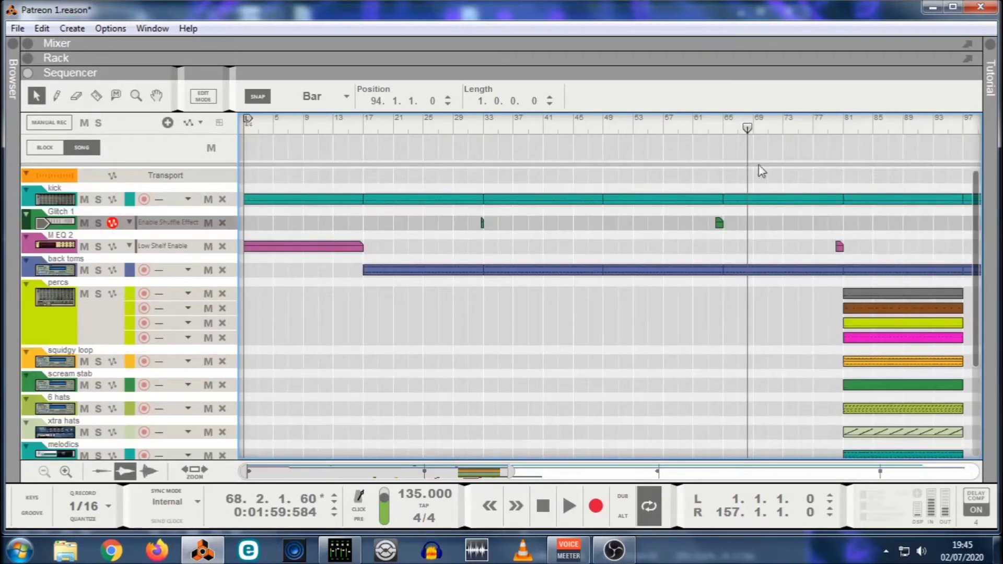
pyautogui.moveTo(747, 129); pyautogui.dragTo(466, 138)
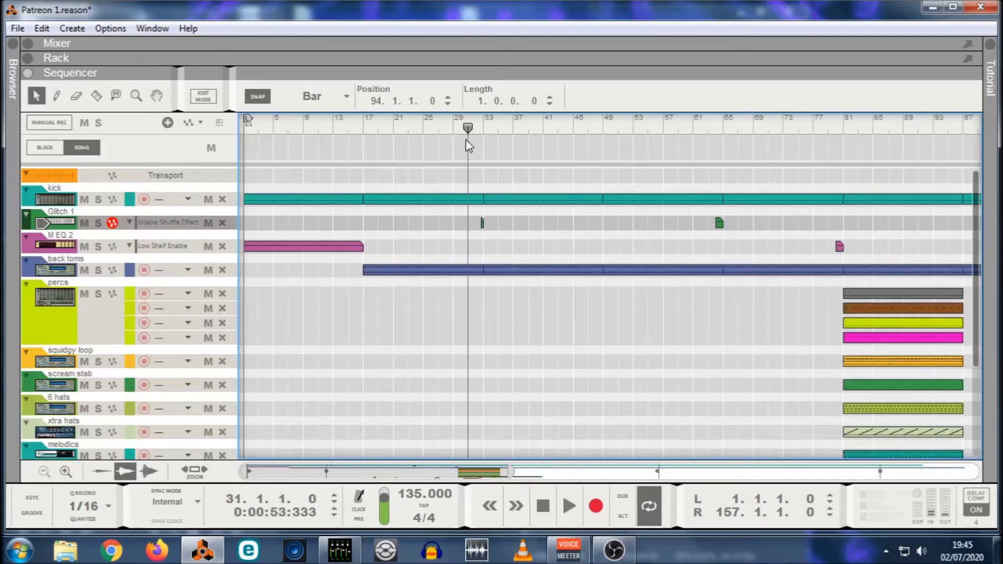
pyautogui.click(481, 224)
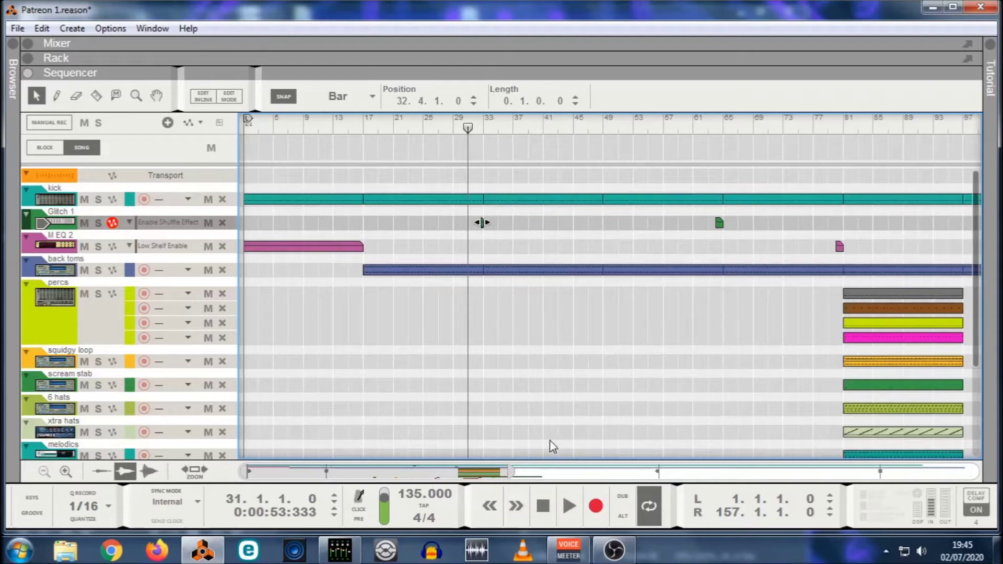
pyautogui.click(568, 505)
pyautogui.click(569, 385)
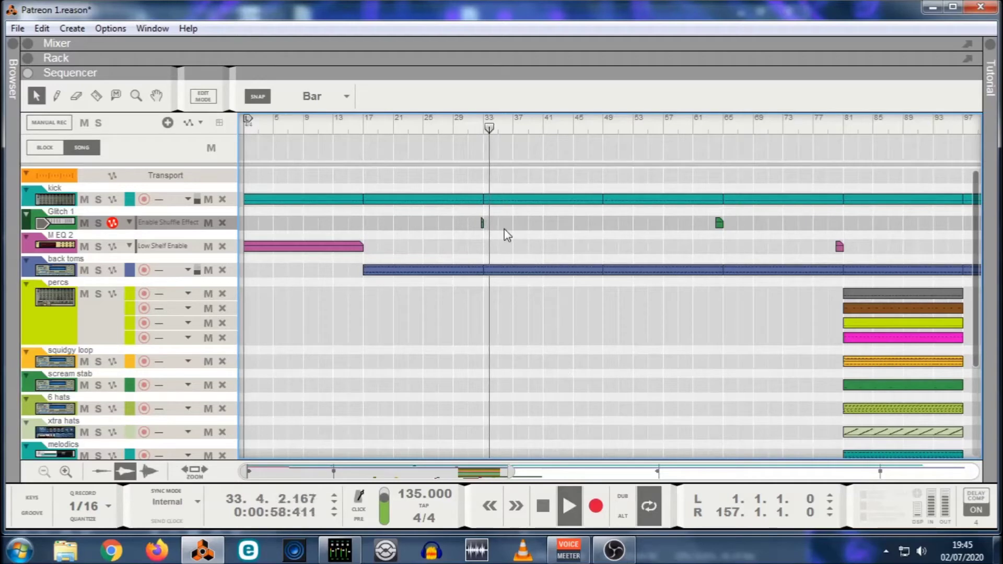
pyautogui.click(562, 58)
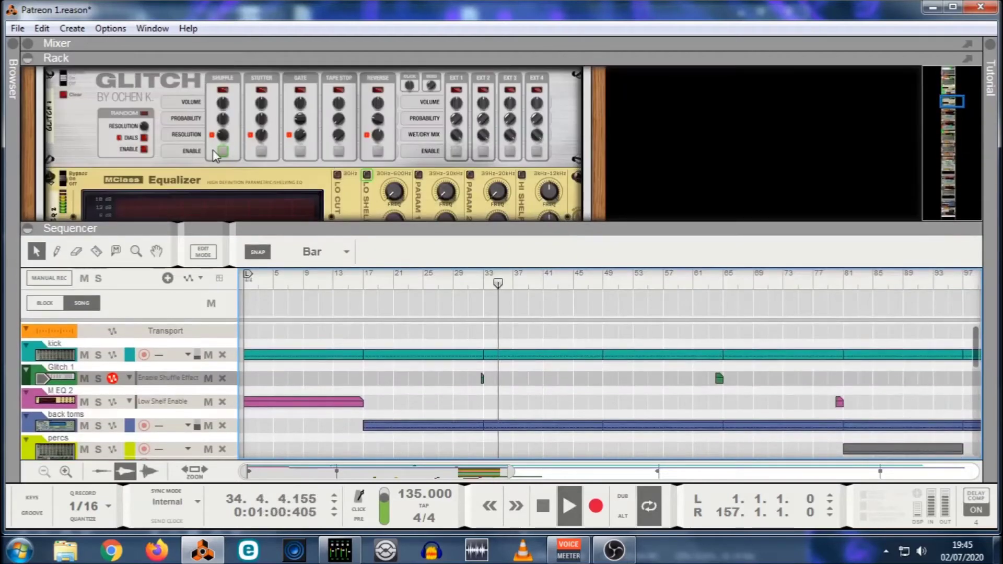
pyautogui.click(604, 230)
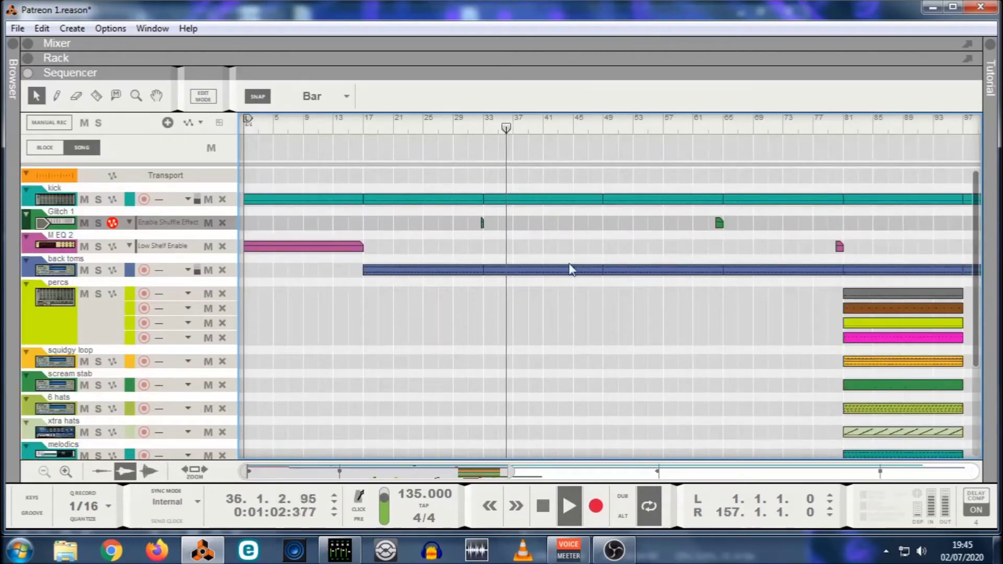
# Select both Glitch 1 clips and move them together 128 bars later, to bars 160 and 192.
pyautogui.moveTo(433, 217); pyautogui.dragTo(784, 230)
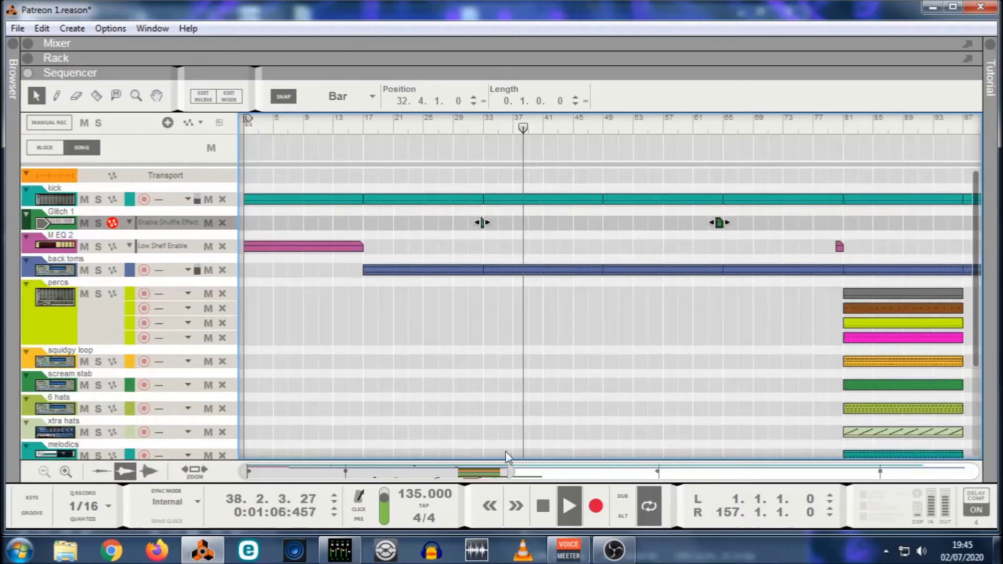
pyautogui.moveTo(510, 472); pyautogui.dragTo(882, 445)
pyautogui.click(631, 388)
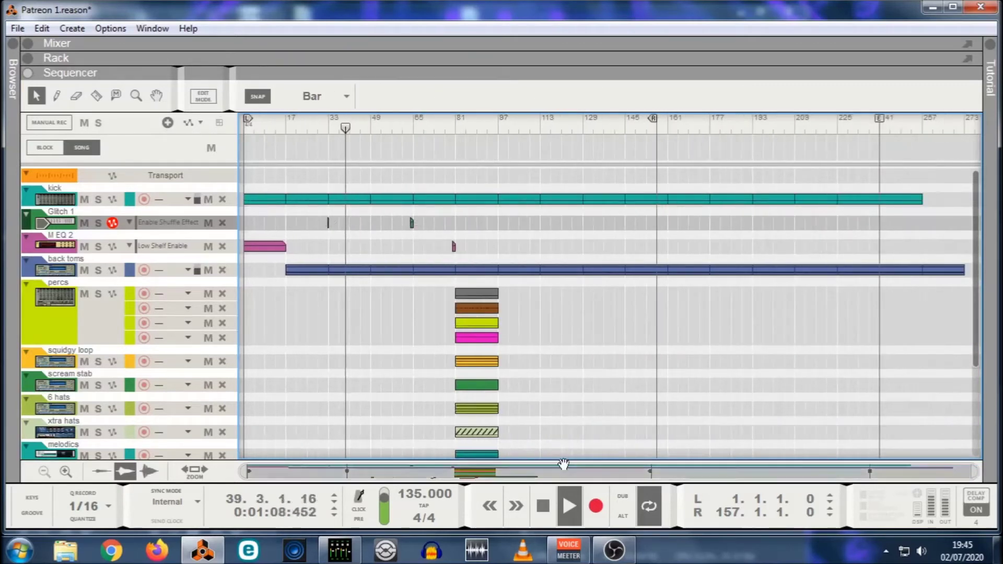
pyautogui.moveTo(422, 217); pyautogui.dragTo(300, 238)
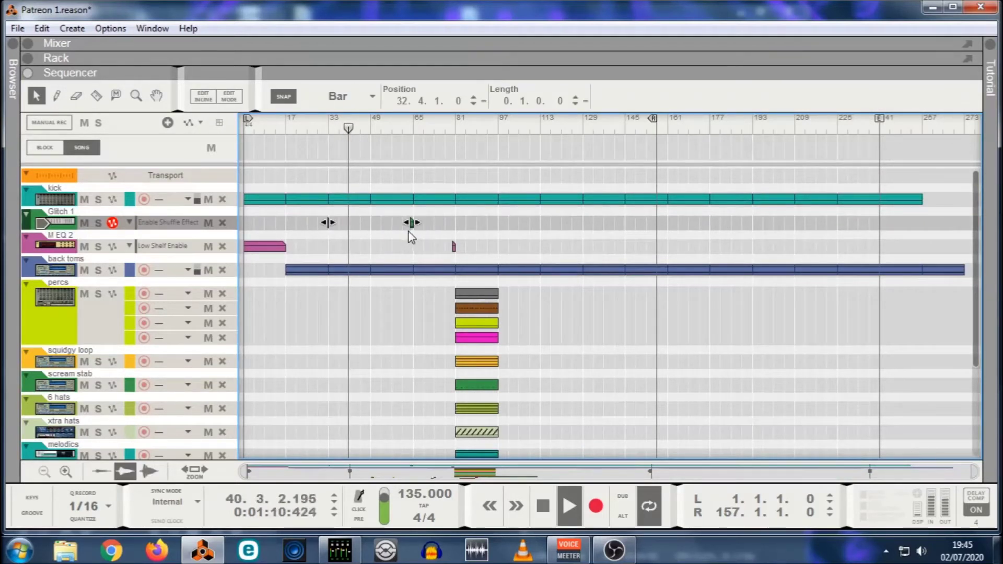
pyautogui.moveTo(413, 228); pyautogui.dragTo(751, 222)
pyautogui.click(559, 355)
# Move the atmo and fx delayed clips 112 bars later, and repeat the two reverses clips every 32 bars from bar 16.
pyautogui.scroll(-5, 559, 355)
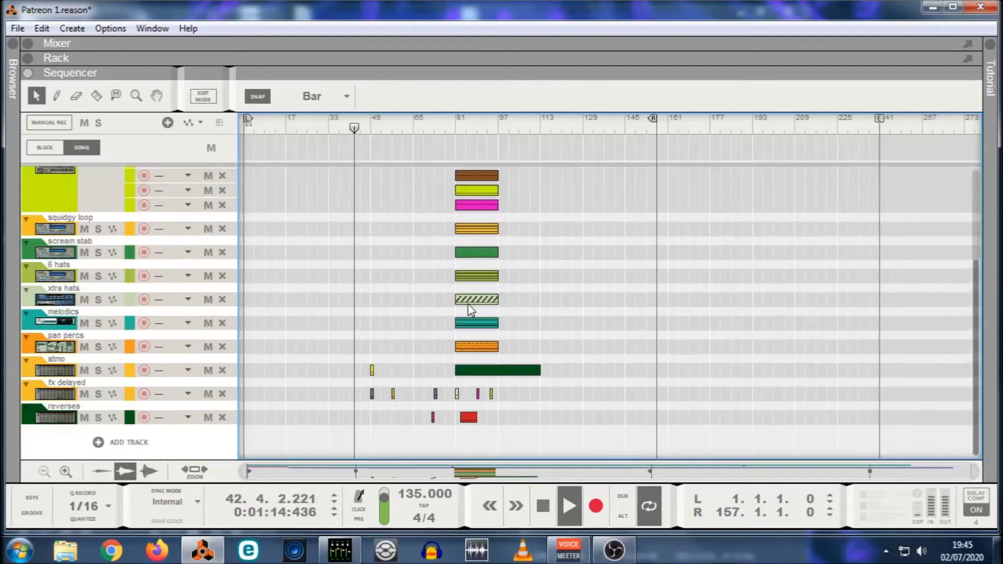
pyautogui.moveTo(343, 364); pyautogui.dragTo(782, 368)
pyautogui.moveTo(397, 418); pyautogui.dragTo(496, 420)
pyautogui.moveTo(609, 425); pyautogui.dragTo(661, 426)
pyautogui.click(605, 286)
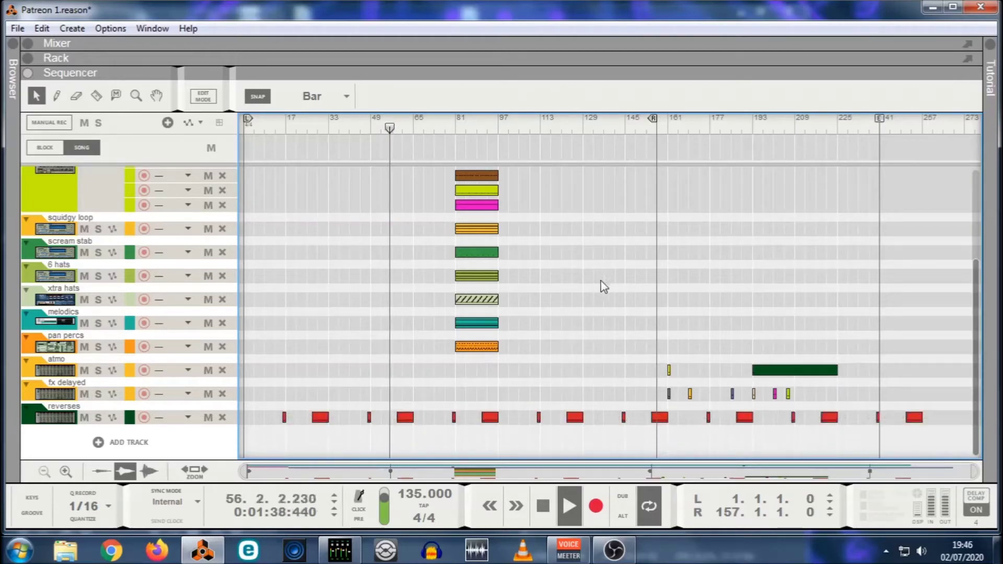
# Look over the clips stacked at bar 81 on the percs through pan percs tracks and the repeated reverses clips during playback.
pyautogui.scroll(5, 421, 326)
pyautogui.scroll(-5, 429, 314)
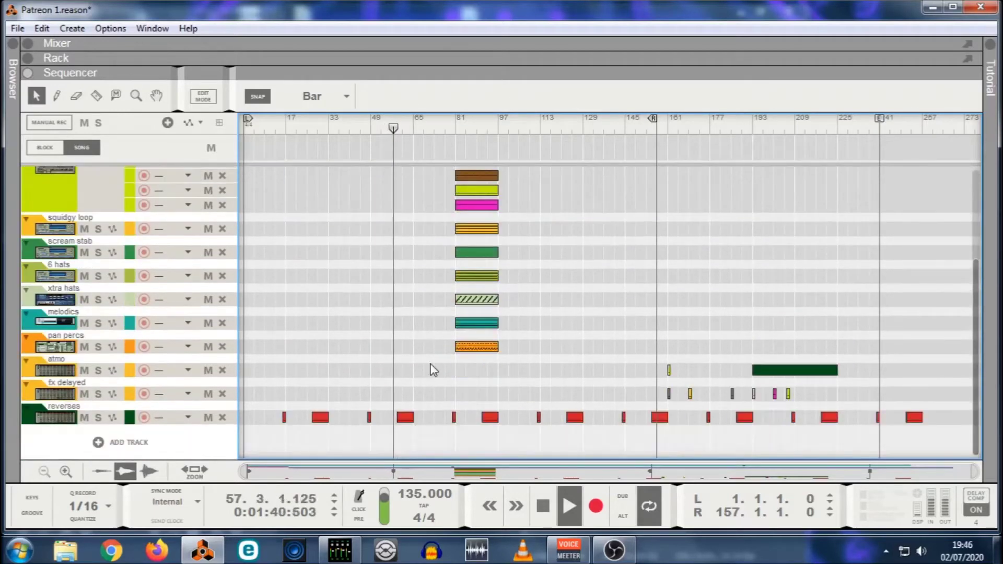
pyautogui.moveTo(416, 340); pyautogui.dragTo(434, 420)
pyautogui.scroll(5, 424, 314)
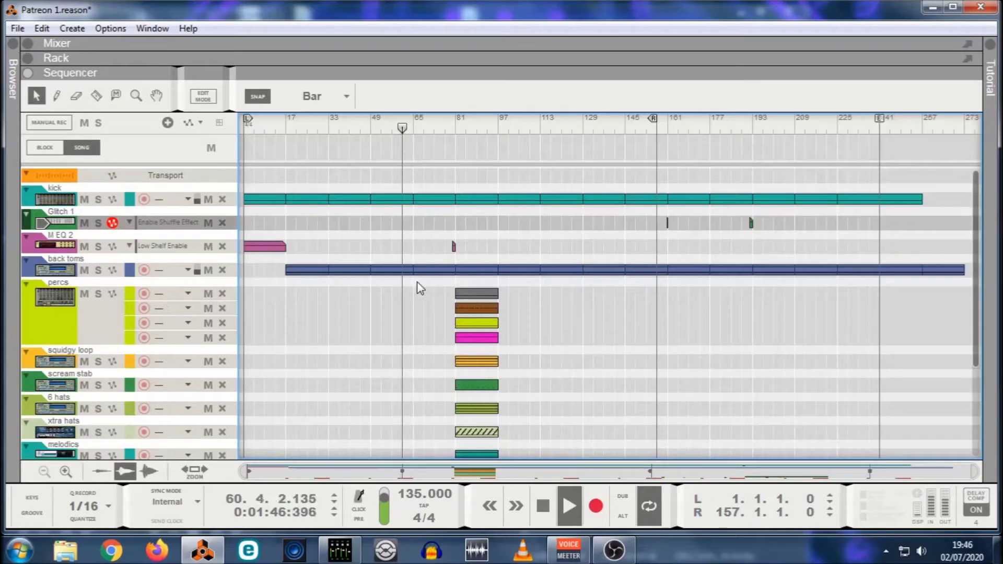
pyautogui.moveTo(417, 287); pyautogui.dragTo(450, 308)
pyautogui.moveTo(451, 345); pyautogui.dragTo(452, 343)
pyautogui.scroll(-3, 427, 316)
pyautogui.scroll(5, 441, 317)
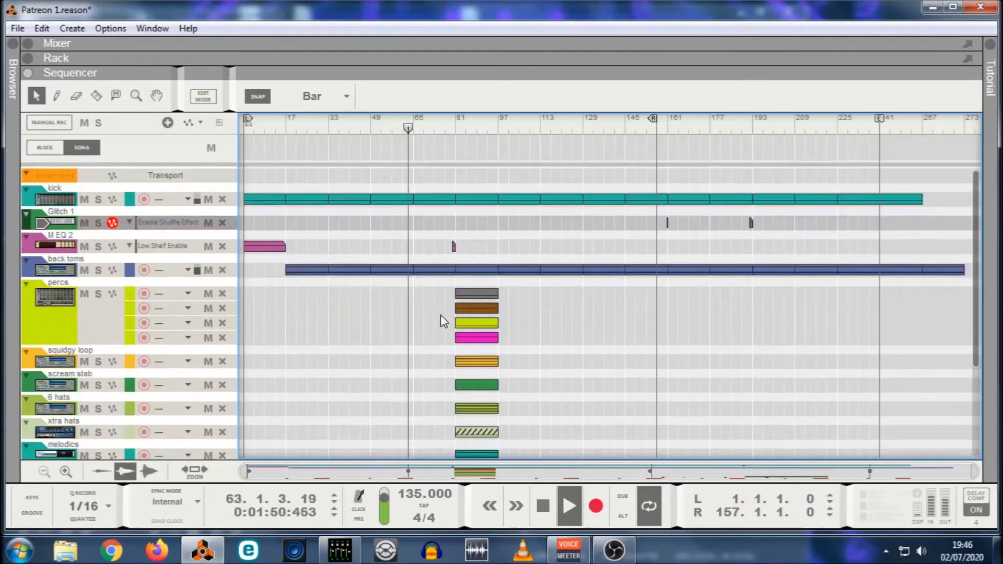
pyautogui.scroll(-5, 441, 317)
pyautogui.moveTo(264, 413); pyautogui.dragTo(945, 442)
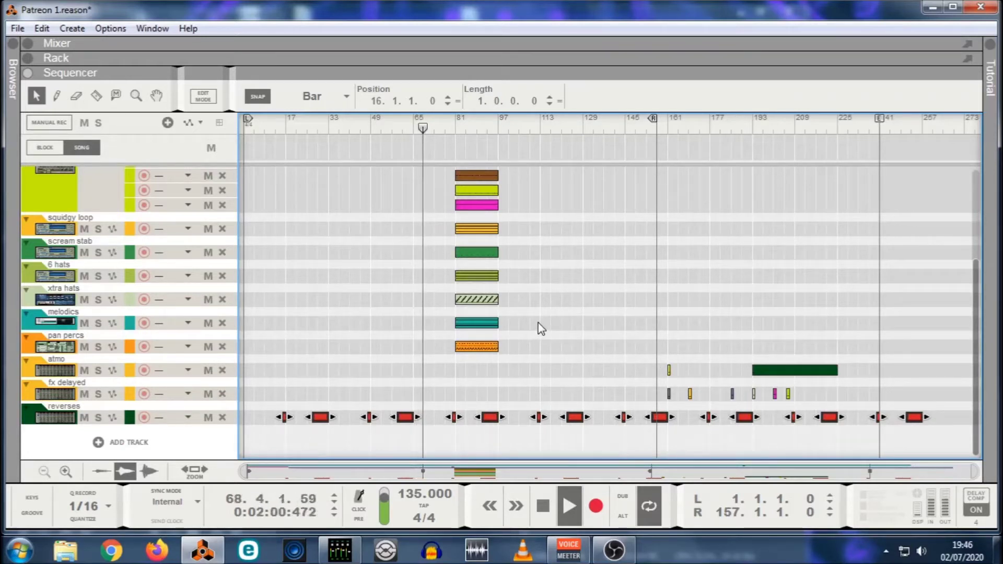
pyautogui.scroll(5, 547, 311)
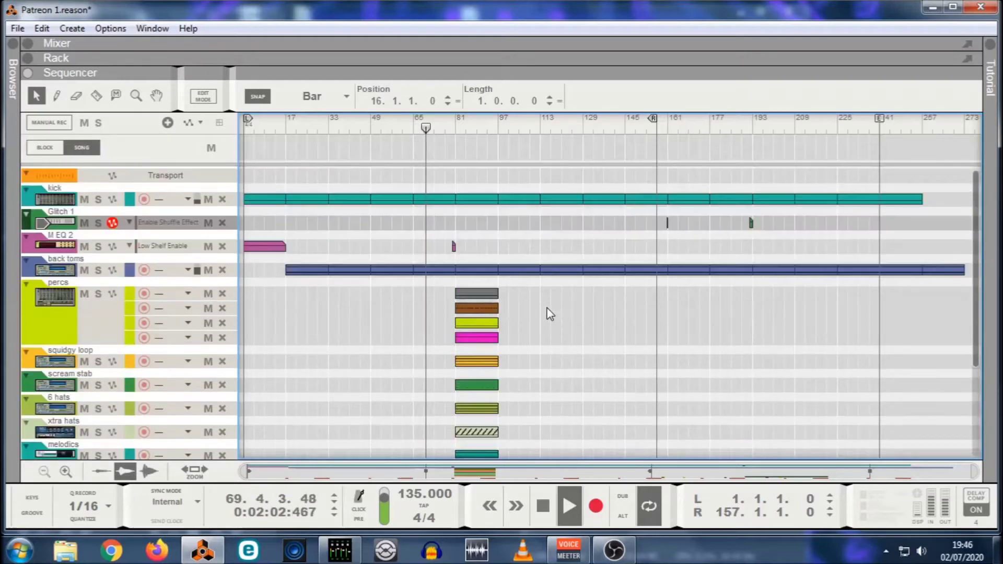
# Stop playback, return the song position to bar 1, and move the 32-bar atmo clip to bar 1.
pyautogui.click(544, 506)
pyautogui.click(544, 506)
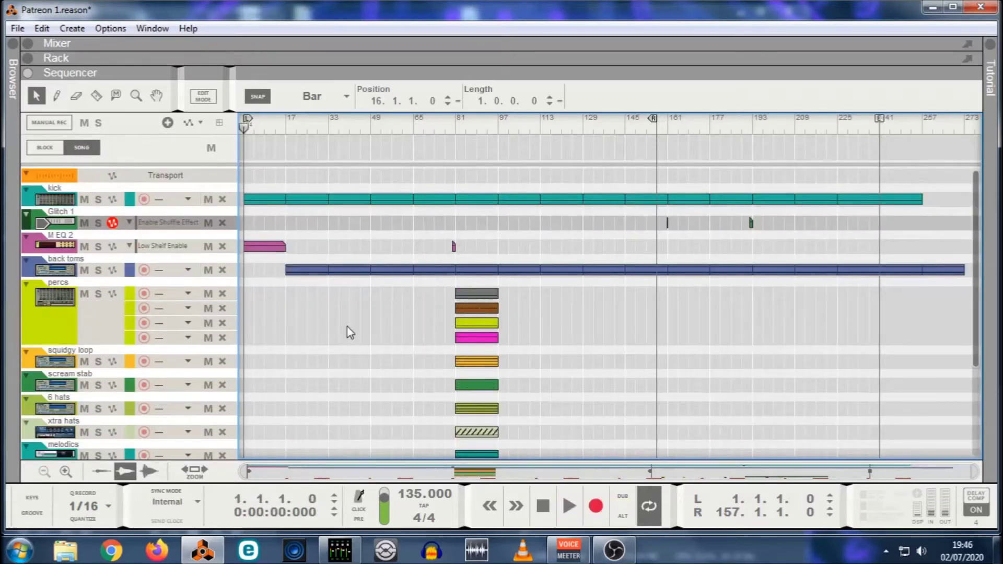
pyautogui.scroll(-5, 312, 294)
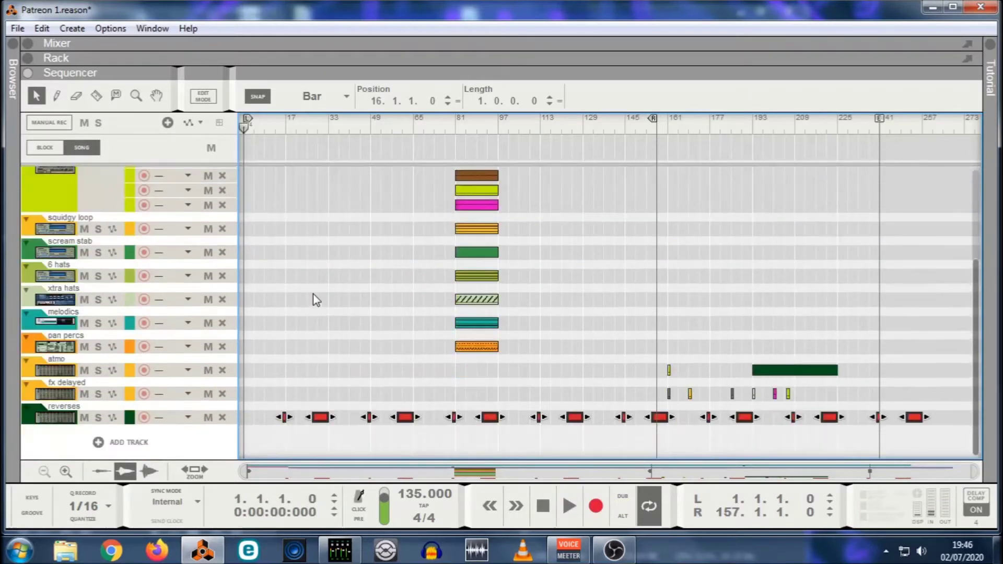
pyautogui.click(716, 323)
pyautogui.moveTo(772, 377); pyautogui.dragTo(243, 366)
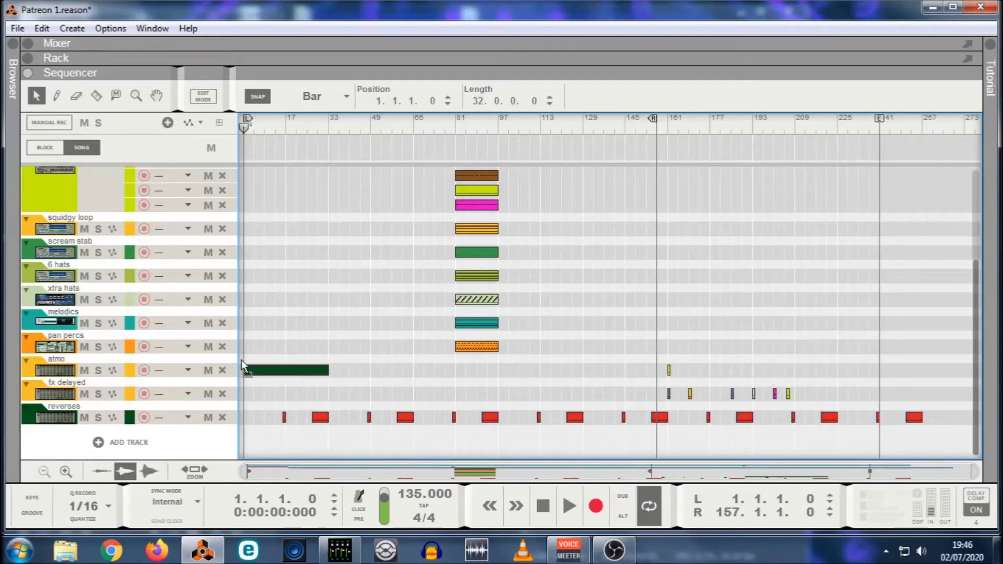
# Look over the clips on all tracks from kick to reverses, and start playback from bar 1.
pyautogui.scroll(5, 294, 316)
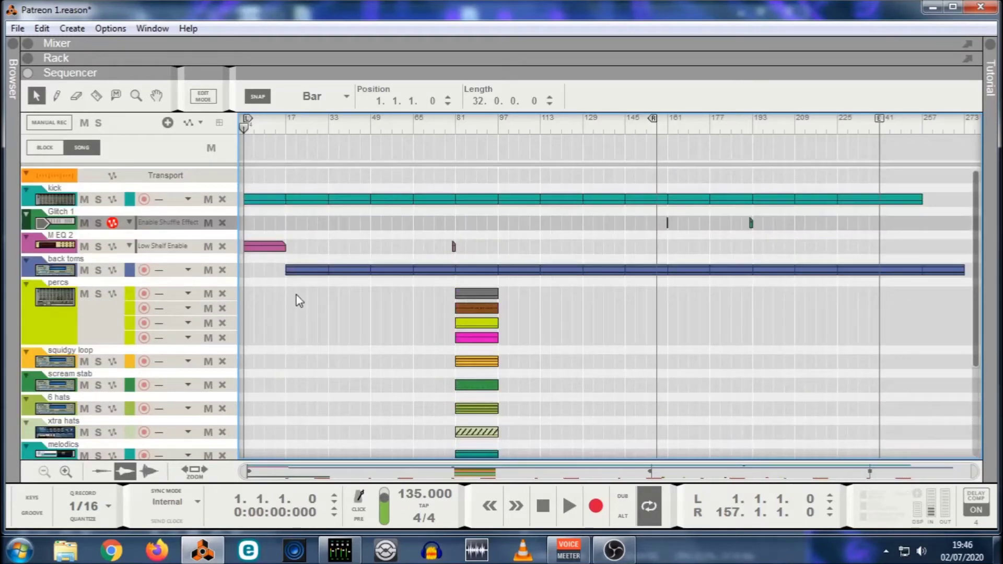
pyautogui.scroll(-5, 299, 298)
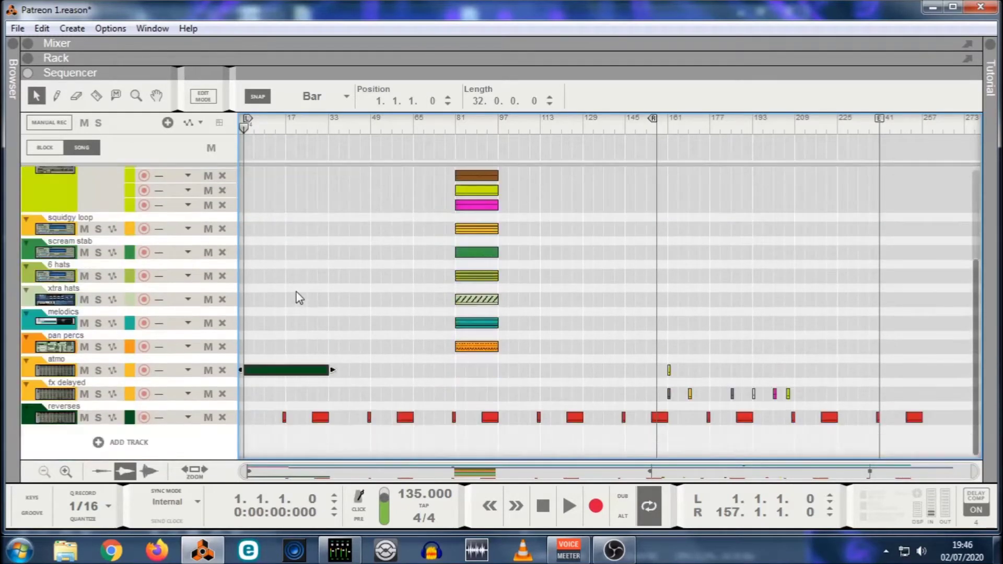
pyautogui.click(330, 363)
pyautogui.scroll(5, 325, 334)
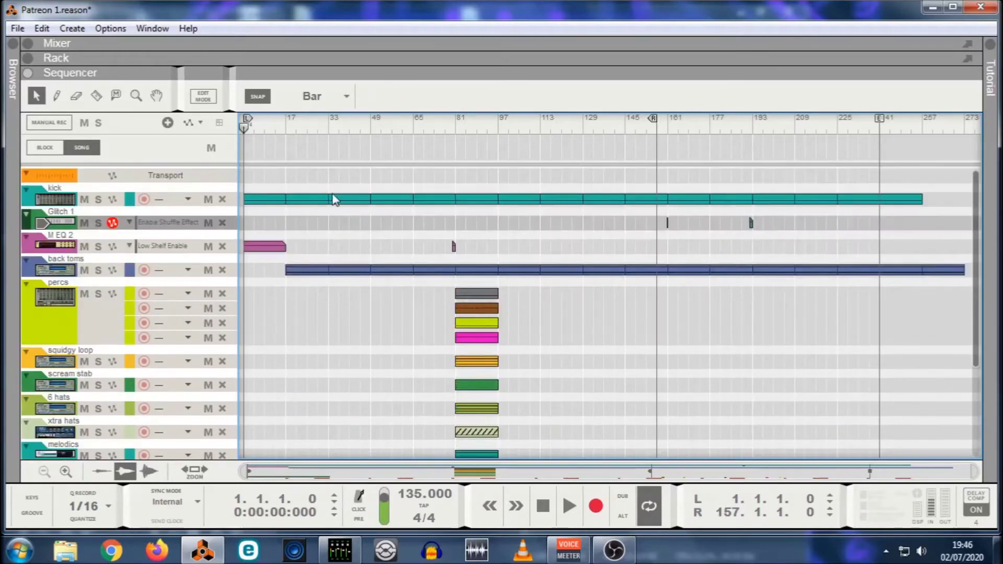
pyautogui.moveTo(327, 233); pyautogui.dragTo(327, 317)
pyautogui.scroll(-5, 321, 318)
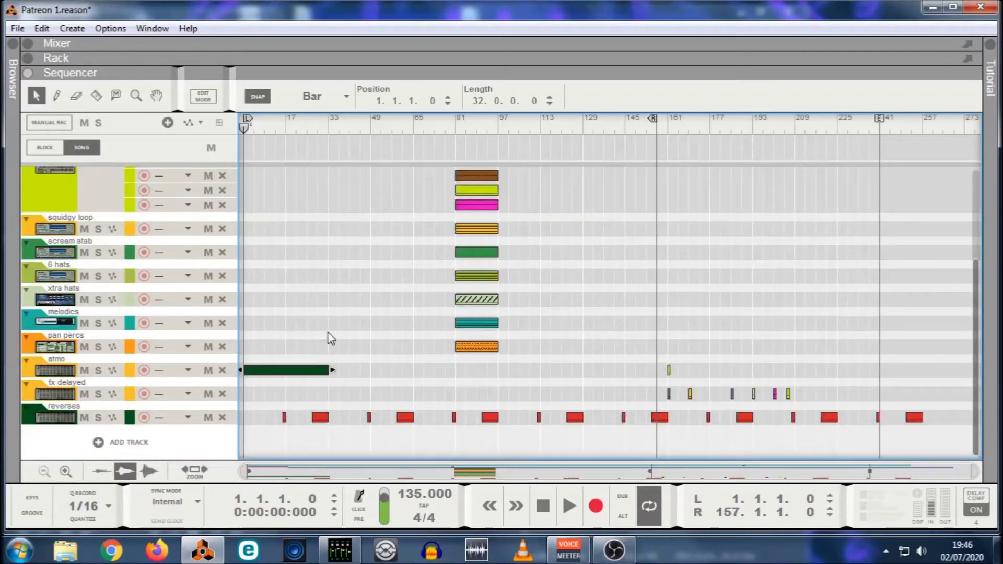
pyautogui.scroll(5, 413, 303)
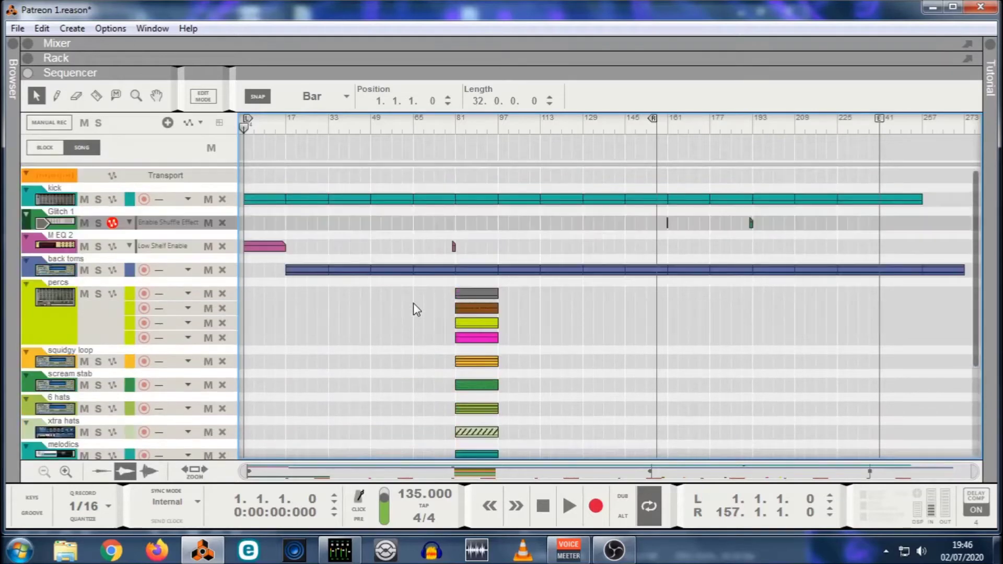
pyautogui.scroll(-2, 413, 310)
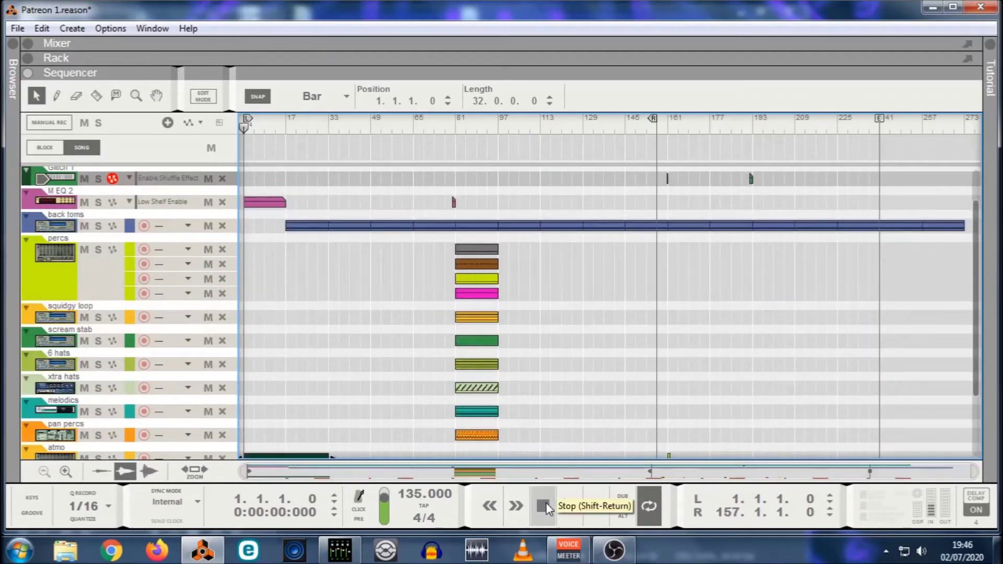
pyautogui.scroll(-2, 534, 361)
pyautogui.click(573, 512)
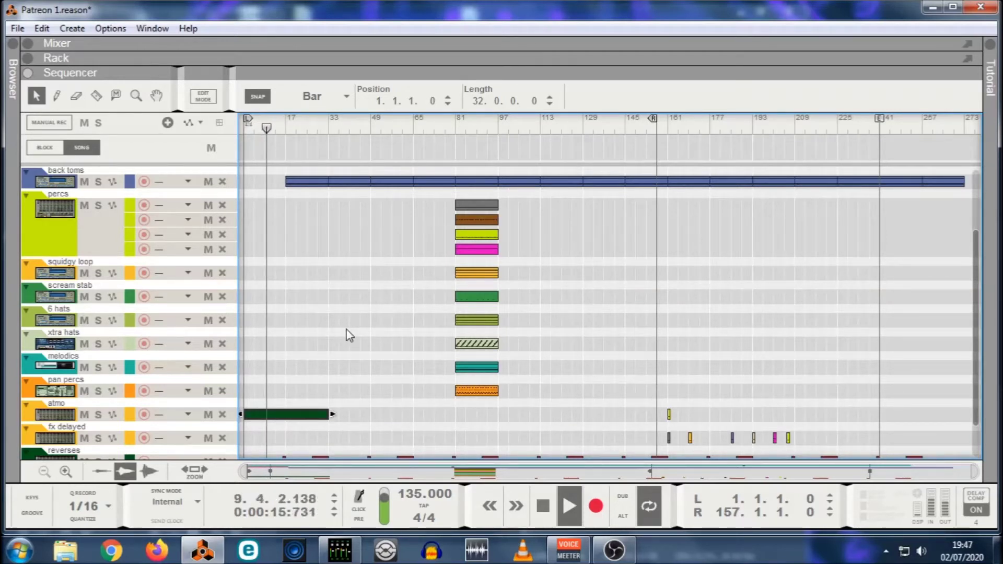
# Delete the back toms clip at bar 17 so the track starts at bar 33.
pyautogui.scroll(3, 347, 335)
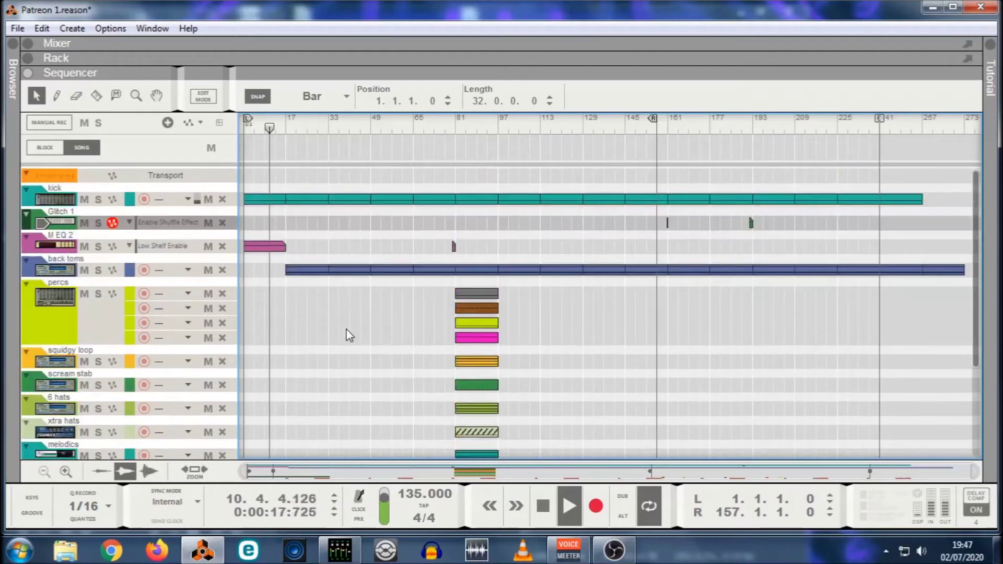
pyautogui.click(306, 272)
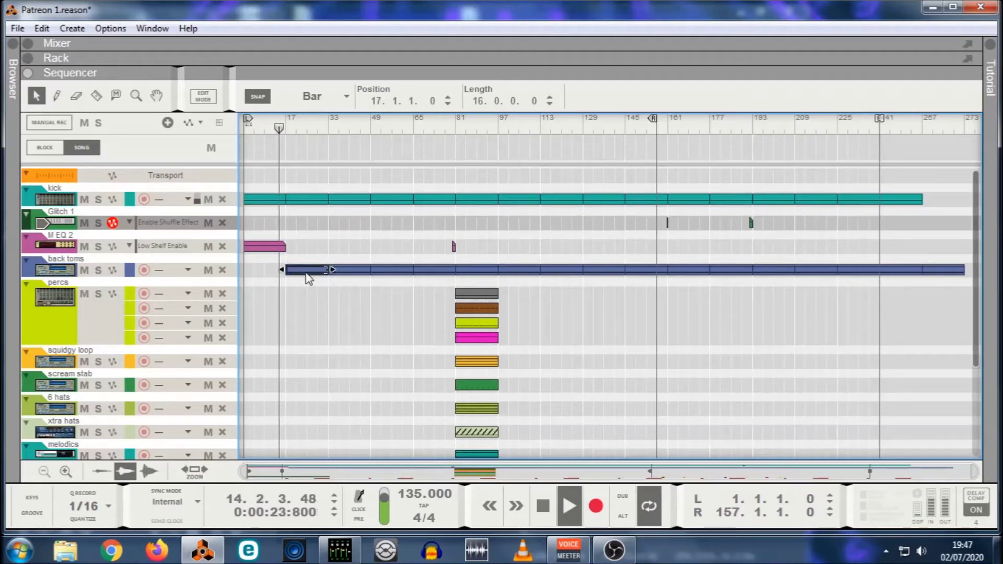
pyautogui.press('Delete')
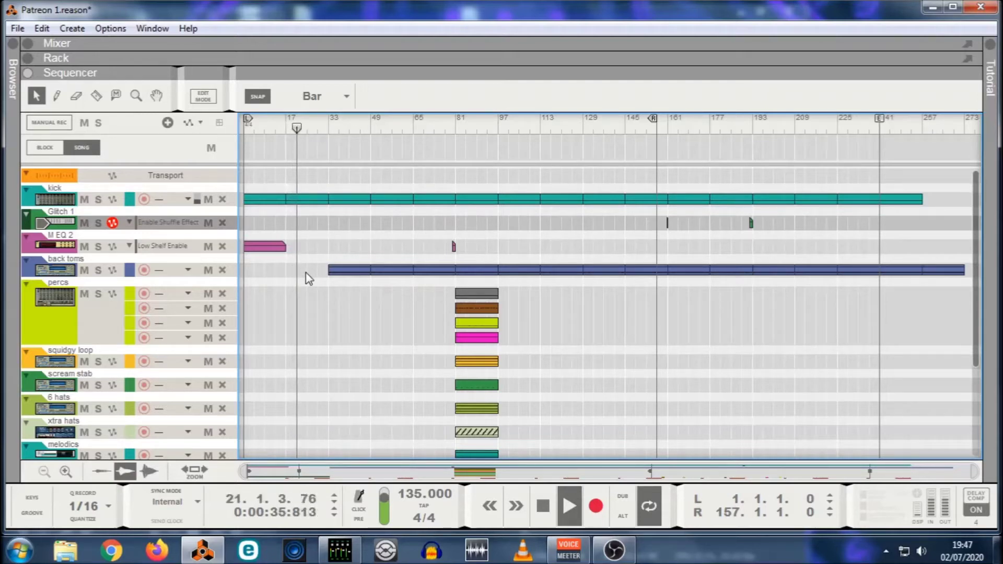
# Check how the reverses clip at bar 27 leads into the back toms clips from bar 33 during playback.
pyautogui.scroll(-1, 310, 284)
pyautogui.scroll(-4, 311, 287)
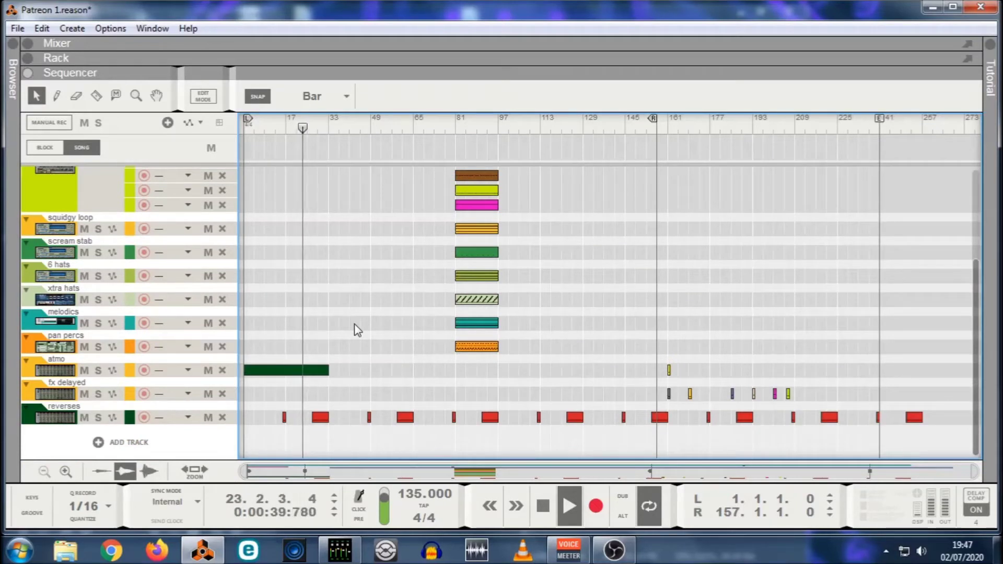
pyautogui.scroll(1, 355, 329)
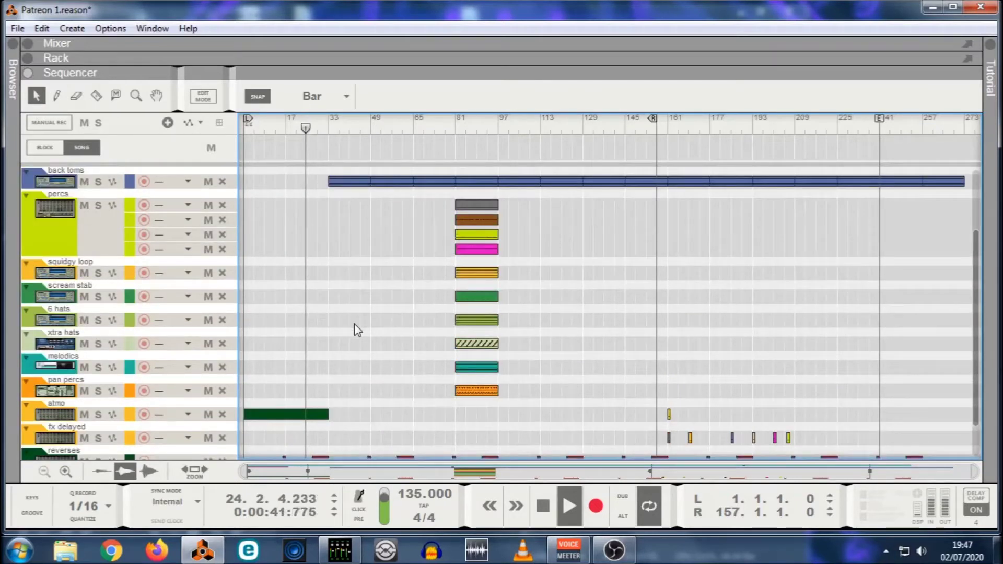
pyautogui.scroll(-1, 355, 328)
pyautogui.click(320, 417)
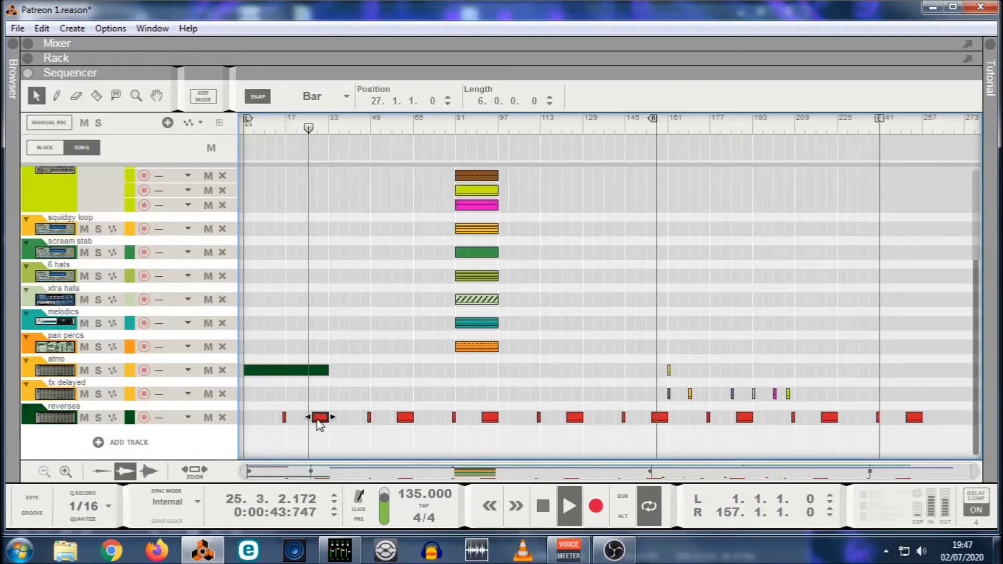
pyautogui.scroll(5, 329, 412)
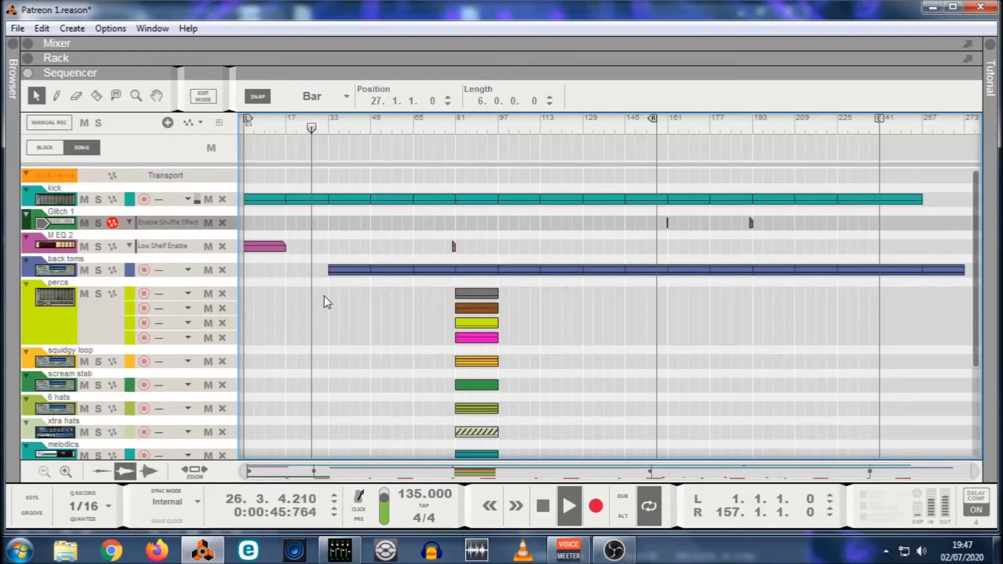
pyautogui.moveTo(331, 285); pyautogui.dragTo(403, 288)
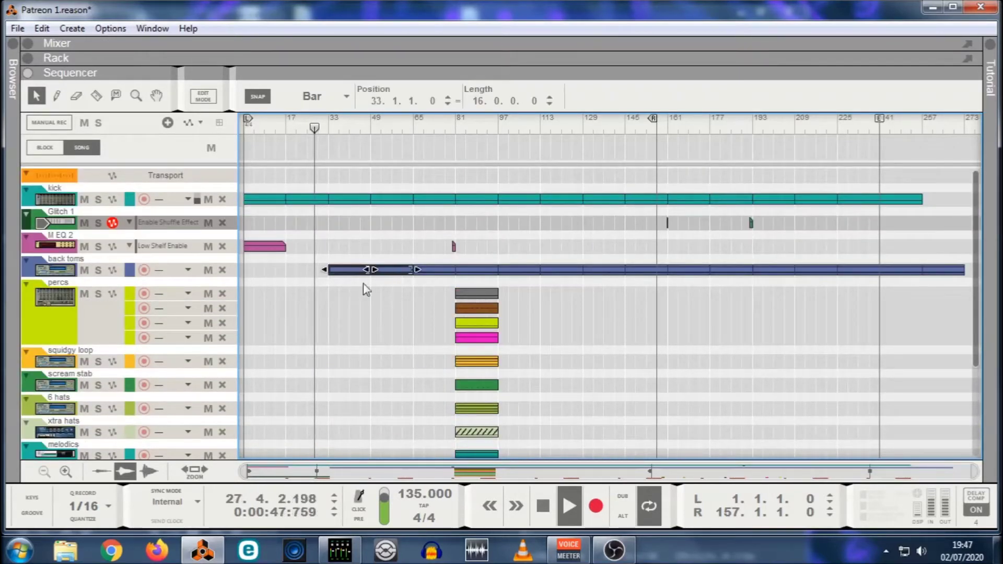
pyautogui.click(372, 316)
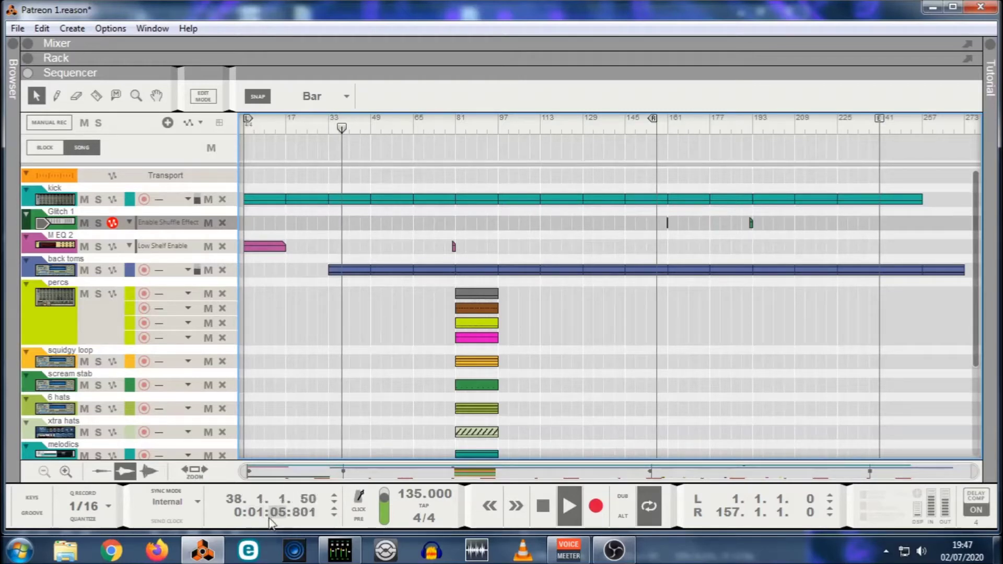
# Move the four percs clips from bar 81 to bar 33 and duplicate them at bar 49.
pyautogui.scroll(-5, 361, 291)
pyautogui.scroll(5, 361, 346)
pyautogui.moveTo(426, 287); pyautogui.dragTo(530, 459)
pyautogui.click(381, 329)
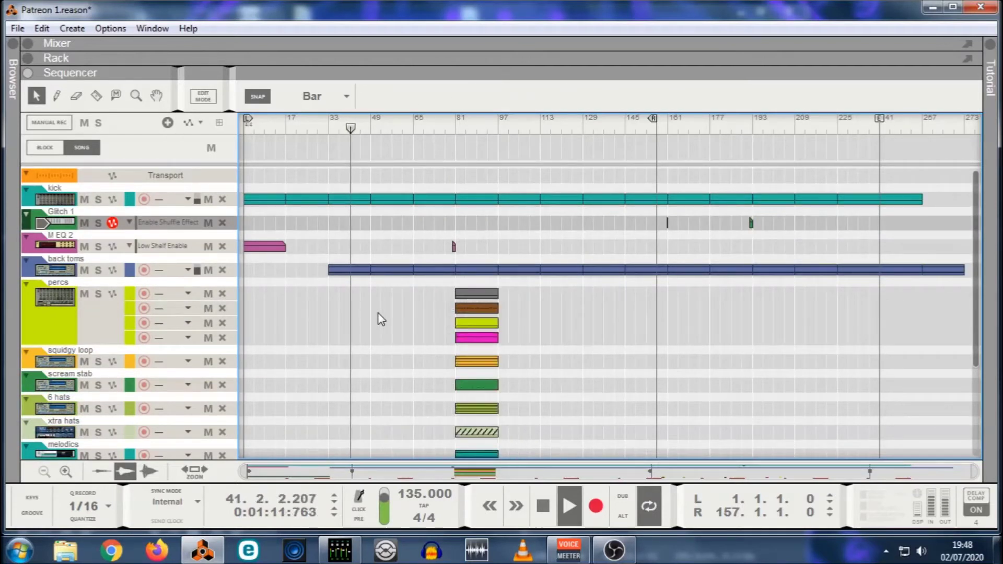
pyautogui.moveTo(437, 287); pyautogui.dragTo(361, 337)
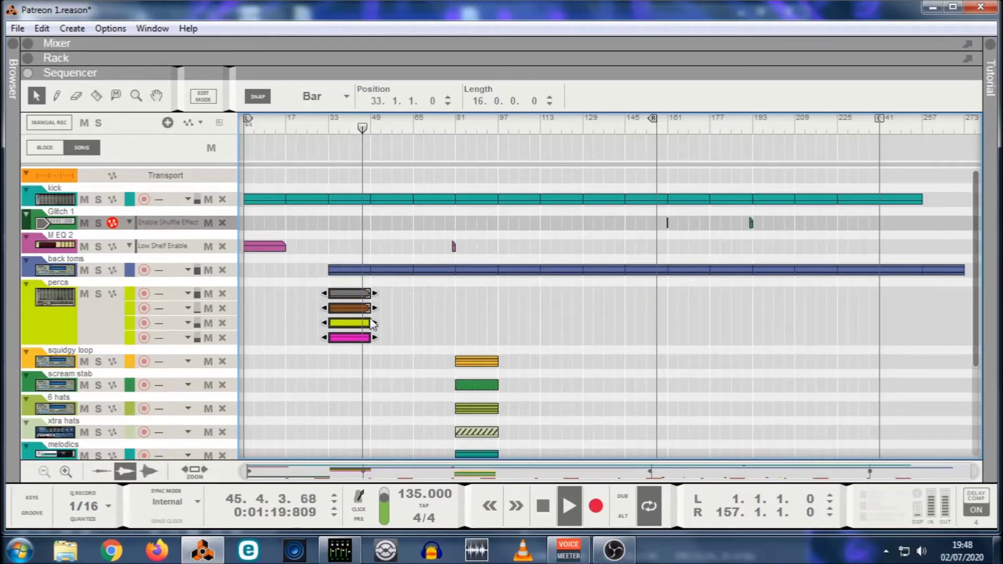
pyautogui.moveTo(388, 368); pyautogui.dragTo(392, 294)
pyautogui.click(443, 306)
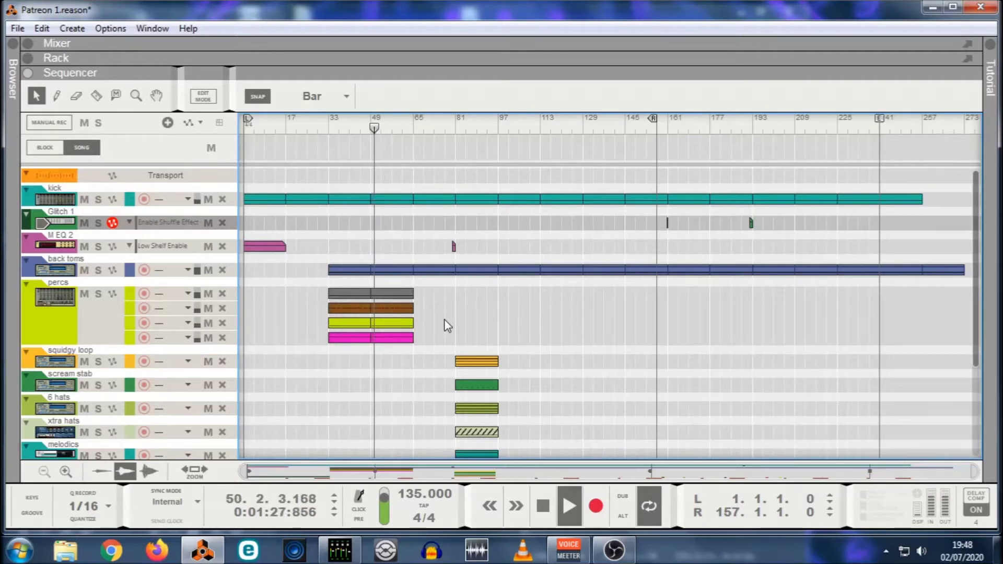
# Move both sets of percs clips together 64 bars later, to bars 97 and 113.
pyautogui.moveTo(436, 345); pyautogui.dragTo(507, 278)
pyautogui.click(459, 306)
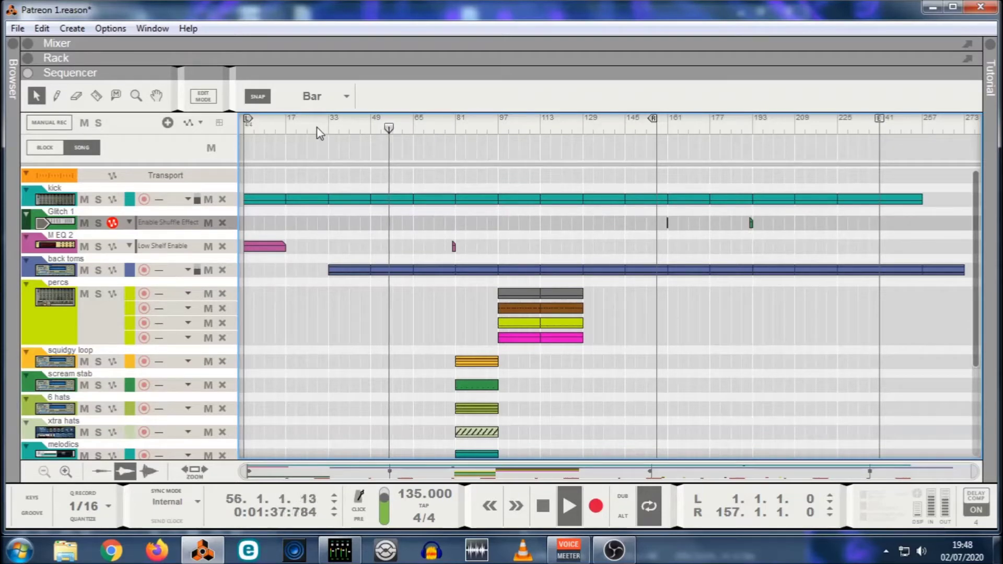
# Move the first fx delayed clip from bar 161 to bar 33.
pyautogui.scroll(-3, 365, 324)
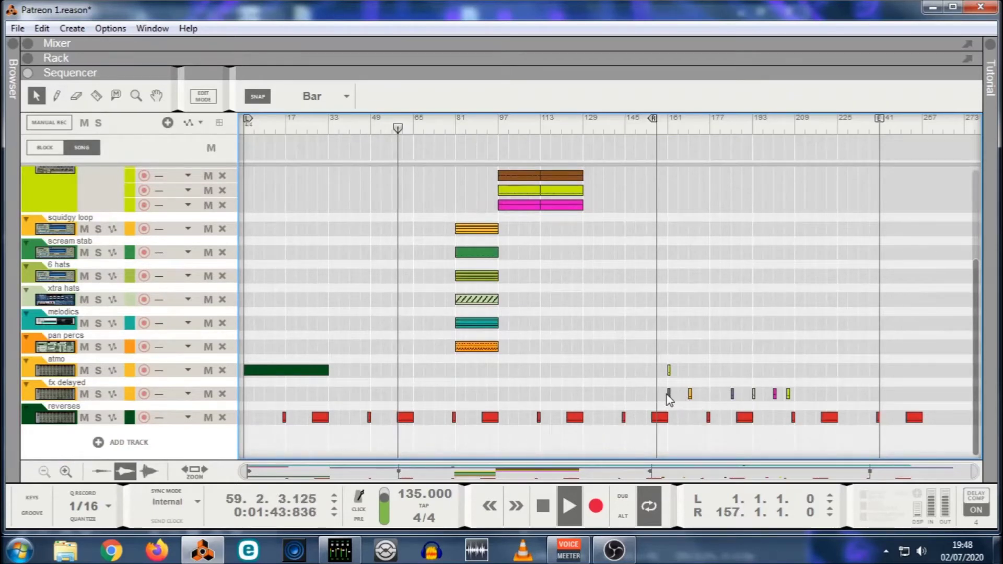
pyautogui.moveTo(651, 387); pyautogui.dragTo(818, 400)
pyautogui.click(720, 389)
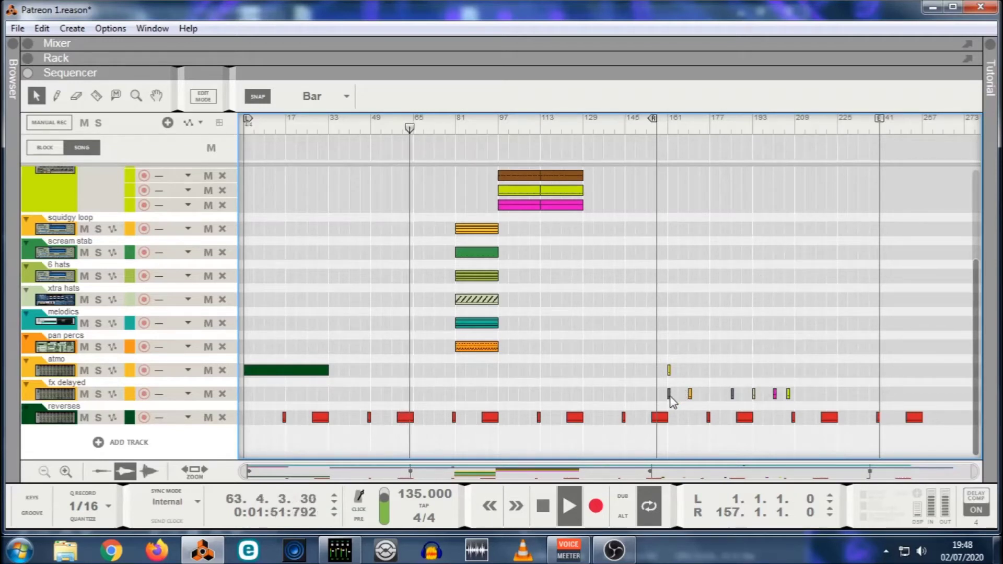
pyautogui.moveTo(669, 394); pyautogui.dragTo(328, 383)
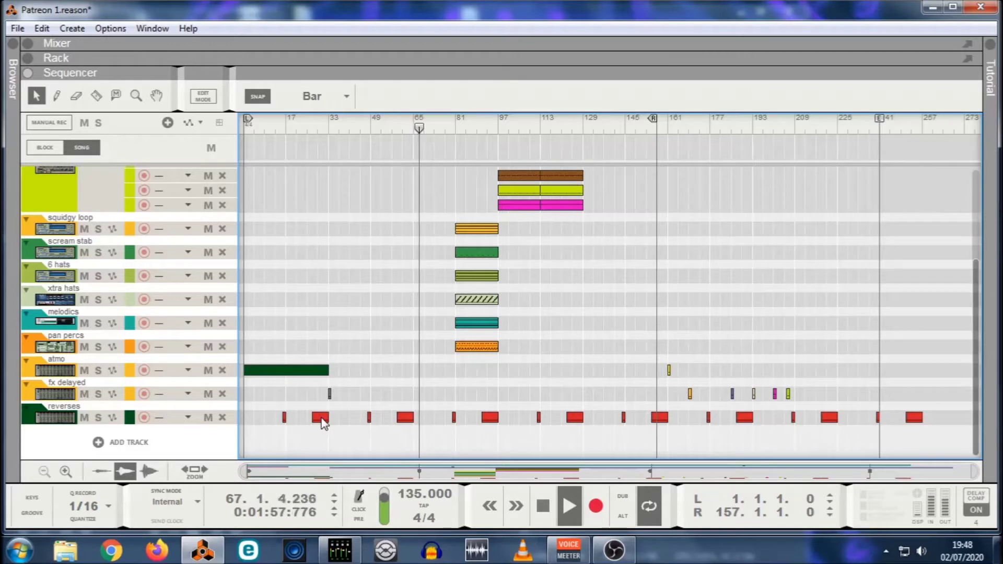
# Check the back toms and fx delayed clips at bar 33, and restart playback from the beginning.
pyautogui.scroll(5, 308, 303)
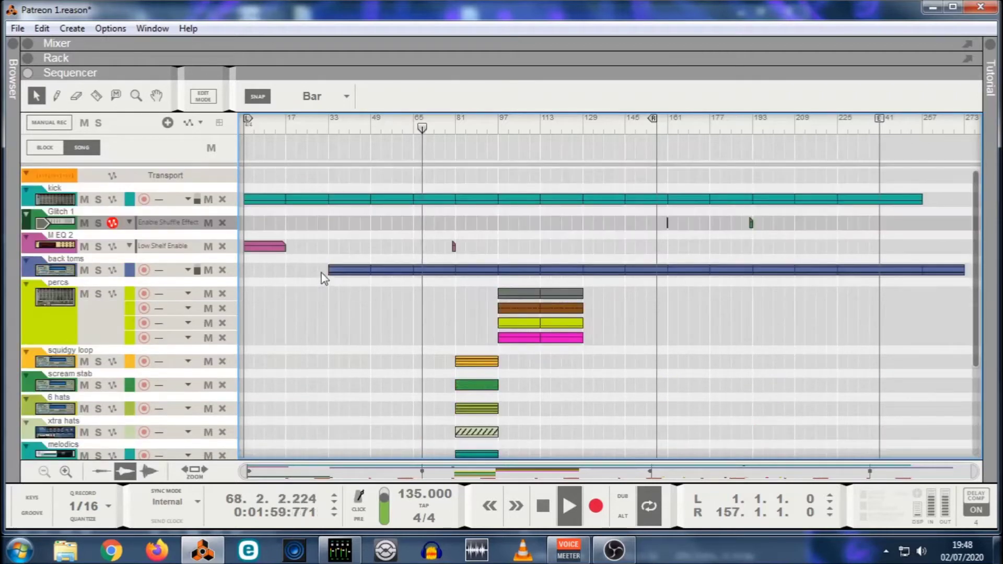
pyautogui.click(337, 276)
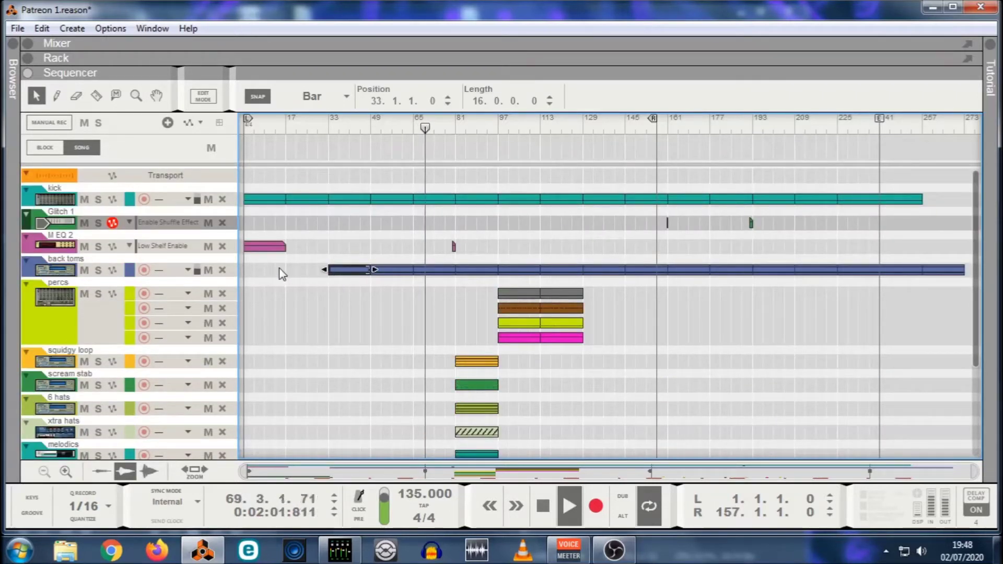
pyautogui.scroll(-5, 374, 322)
pyautogui.moveTo(338, 387); pyautogui.dragTo(319, 400)
pyautogui.doubleClick(543, 515)
pyautogui.click(564, 506)
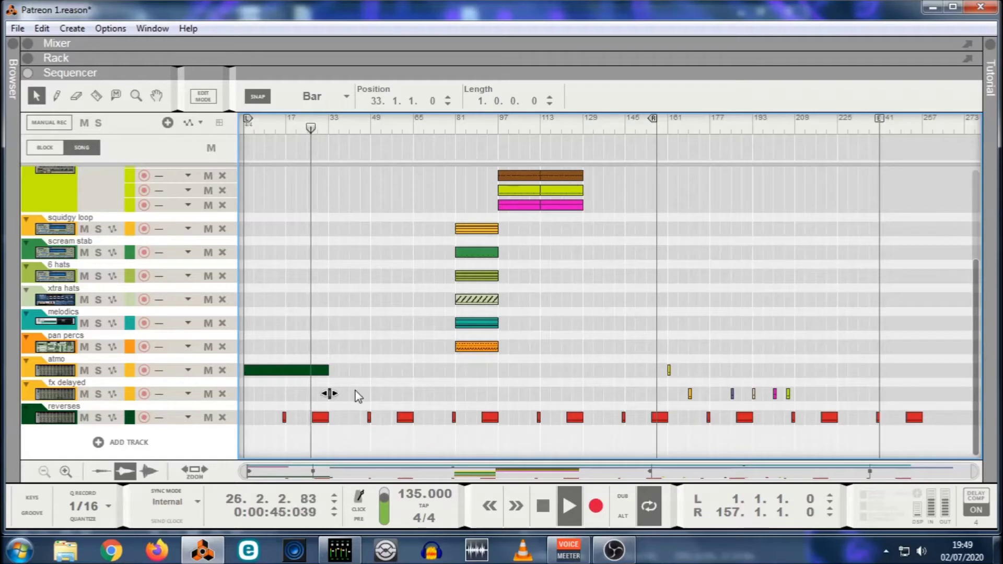
# Examine the back toms, fx delayed and reverses clips around bar 33 and the percs clips at bar 97 during playback.
pyautogui.scroll(3, 355, 324)
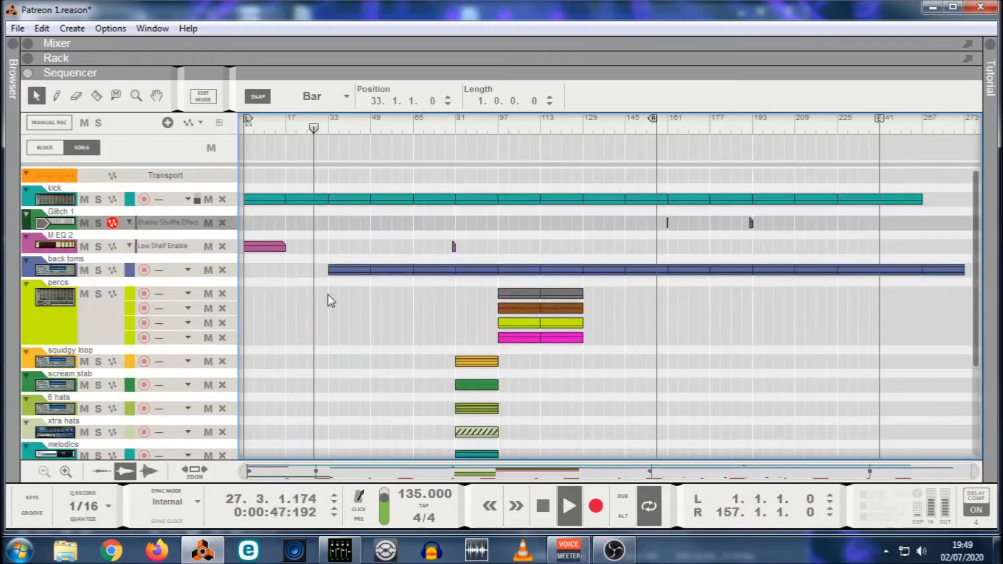
pyautogui.click(393, 269)
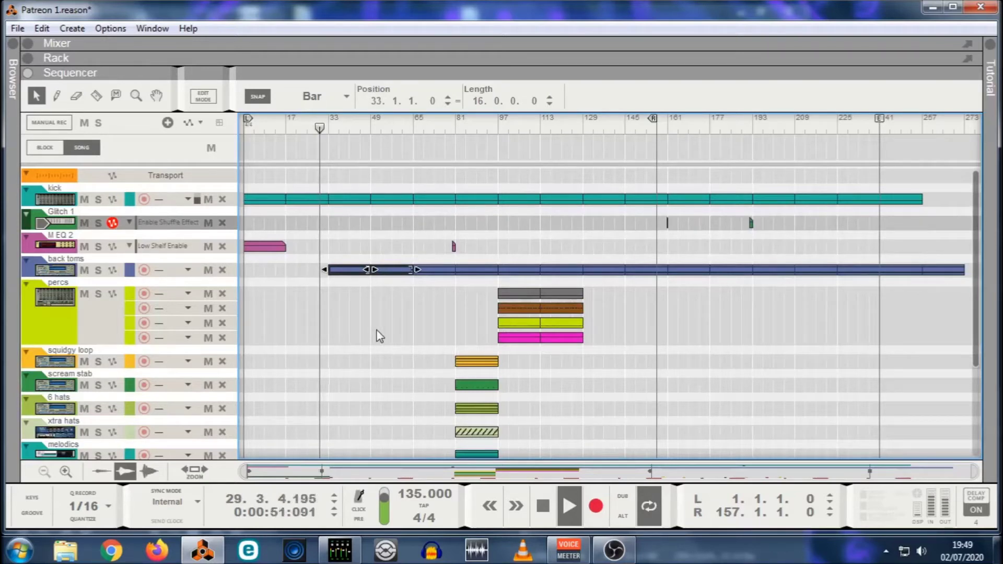
pyautogui.scroll(-3, 379, 336)
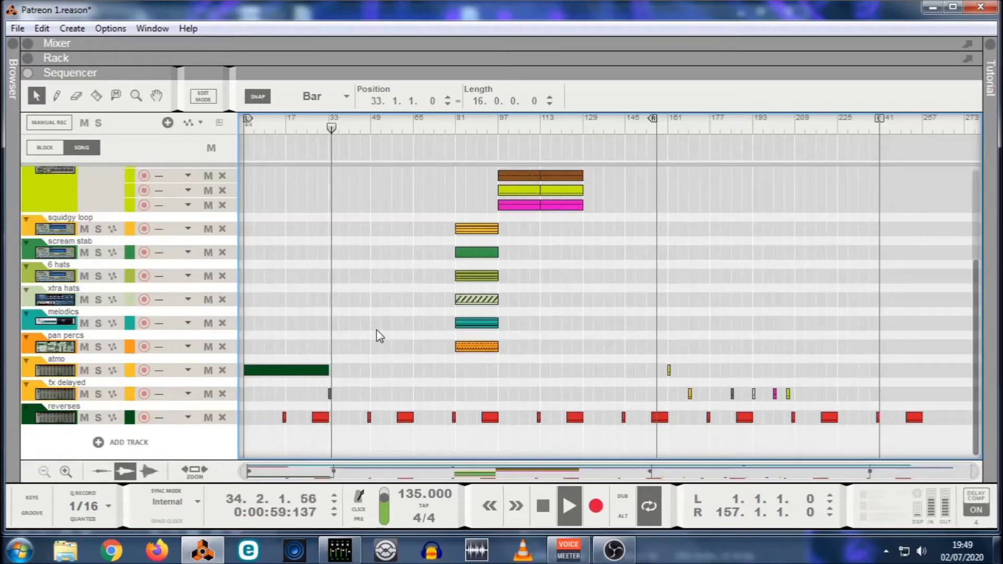
pyautogui.click(330, 394)
pyautogui.scroll(5, 340, 339)
pyautogui.moveTo(313, 277); pyautogui.dragTo(404, 238)
pyautogui.moveTo(405, 198); pyautogui.dragTo(403, 201)
pyautogui.click(395, 324)
pyautogui.scroll(-3, 395, 324)
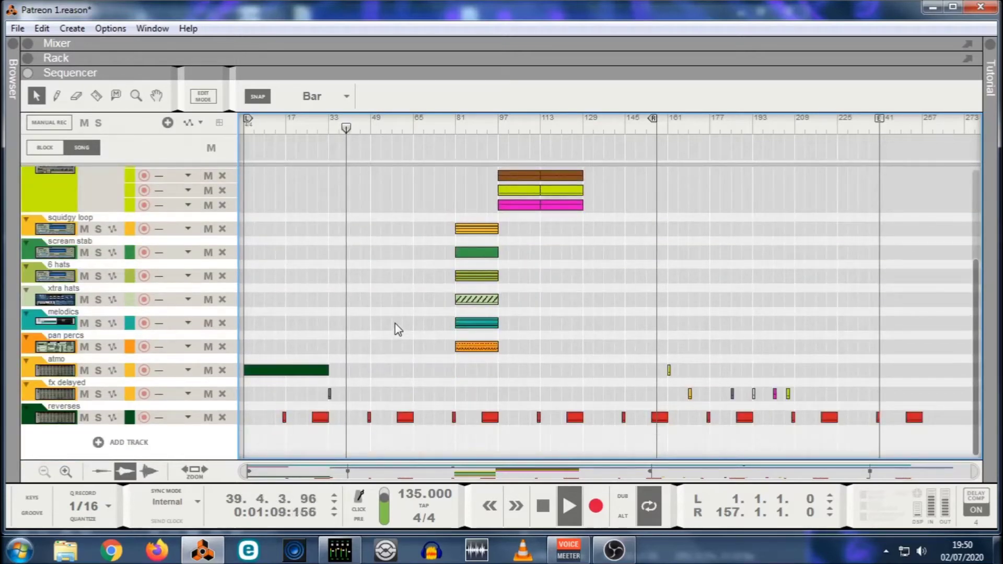
pyautogui.scroll(3, 395, 324)
pyautogui.scroll(-3, 395, 324)
pyautogui.scroll(3, 395, 324)
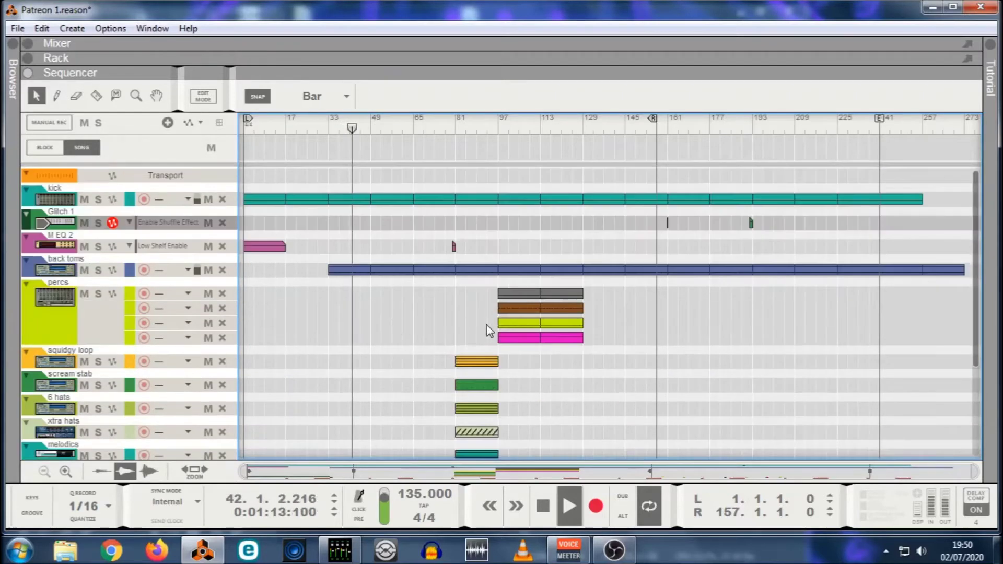
# Move the yellow percs clip from bar 97 to bar 49, and check it against the short reverses clip at bar 48.
pyautogui.moveTo(529, 325); pyautogui.dragTo(403, 324)
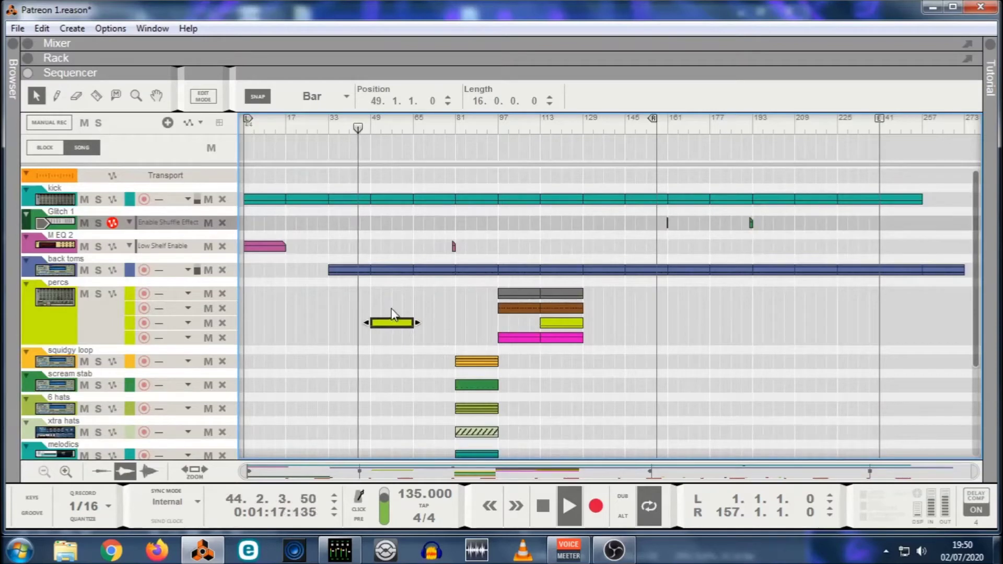
pyautogui.scroll(-5, 387, 324)
pyautogui.moveTo(361, 424); pyautogui.dragTo(384, 412)
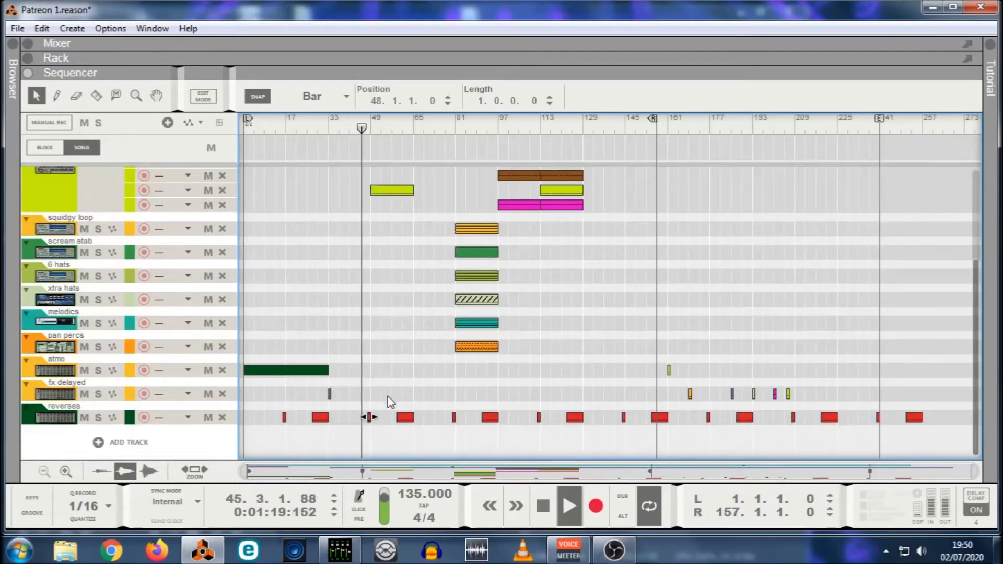
pyautogui.scroll(5, 381, 313)
pyautogui.click(383, 324)
pyautogui.click(401, 362)
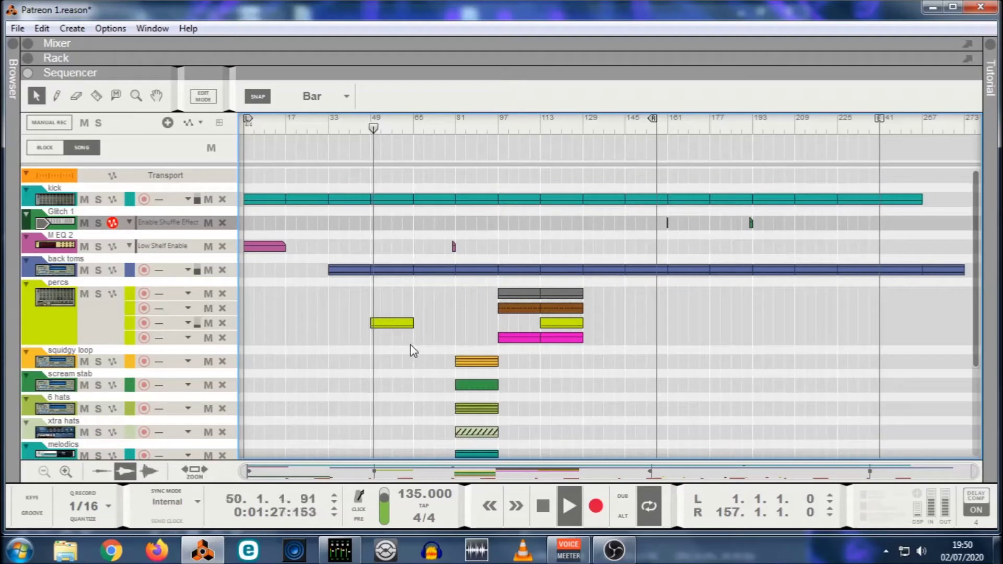
# Fill the yellow percs lane with back-to-back 16-bar clips from bar 49 to bar 225.
pyautogui.moveTo(550, 322); pyautogui.dragTo(465, 319)
pyautogui.moveTo(572, 328)
pyautogui.mouseDown()
pyautogui.moveTo(392, 322)
pyautogui.moveTo(563, 325)
pyautogui.mouseUp()
pyautogui.moveTo(752, 316); pyautogui.dragTo(723, 321)
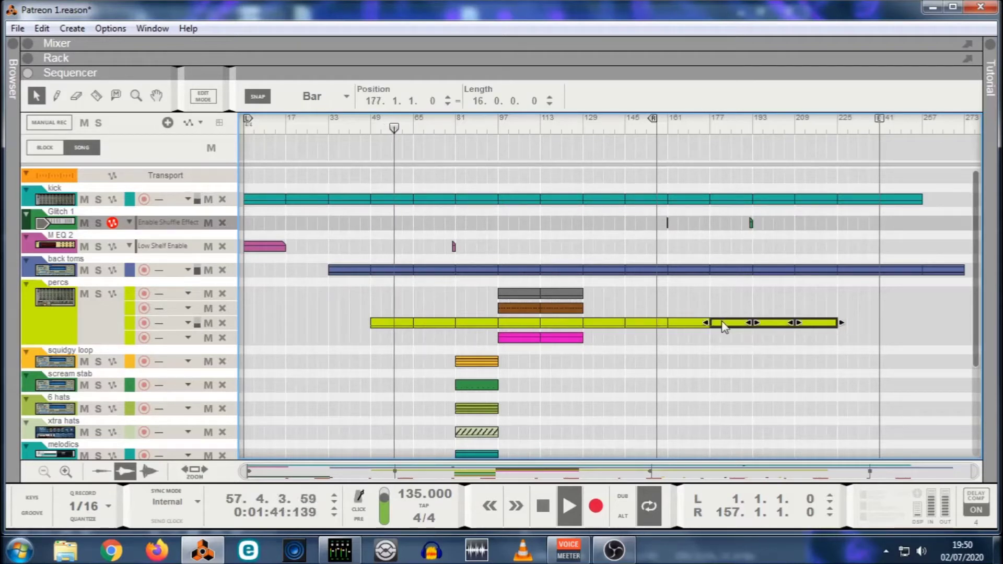
# Move the scream stab, 6 hats, xtra hats, melodics and pan percs clips from bar 81 to bar 129.
pyautogui.click(732, 359)
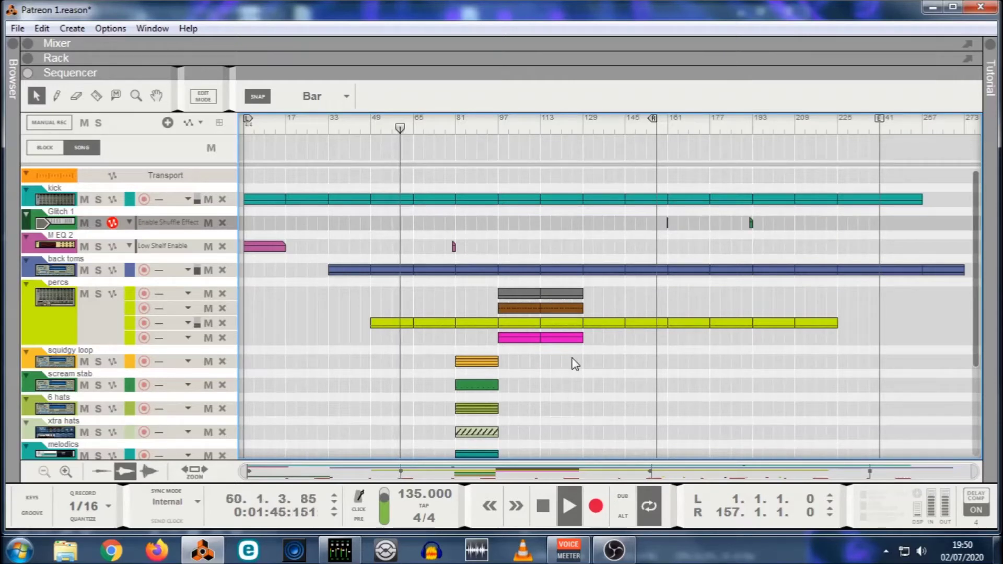
pyautogui.scroll(-3, 575, 364)
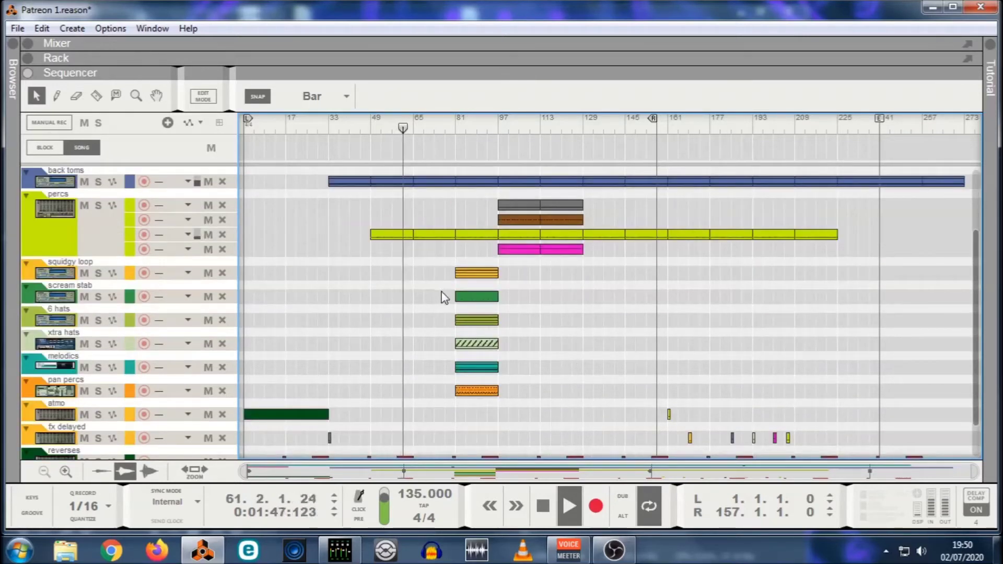
pyautogui.moveTo(444, 296); pyautogui.dragTo(607, 388)
pyautogui.click(540, 384)
pyautogui.scroll(-2, 484, 354)
pyautogui.scroll(4, 485, 337)
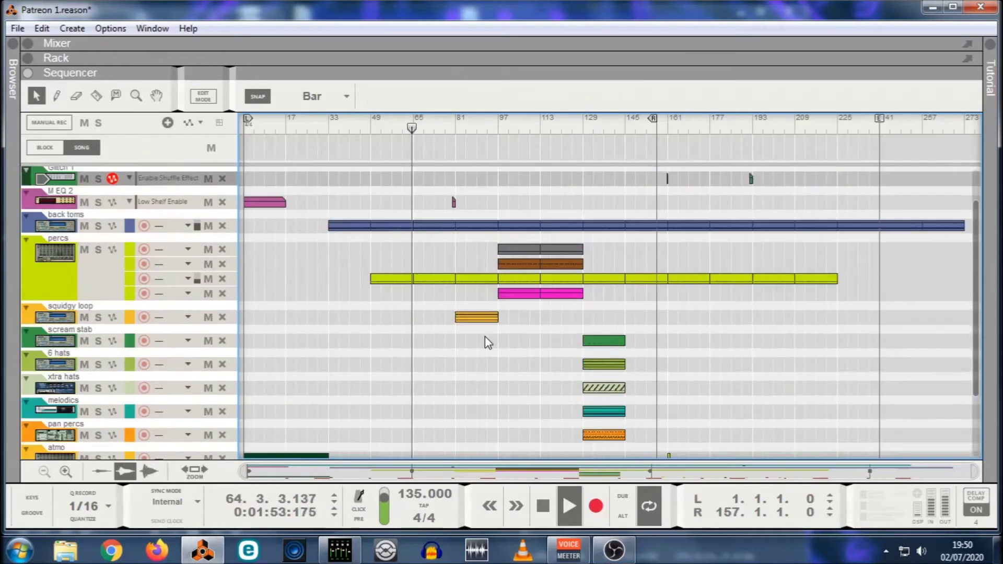
# Move the squidgy loop clip from bar 81 to bar 113.
pyautogui.scroll(2, 484, 345)
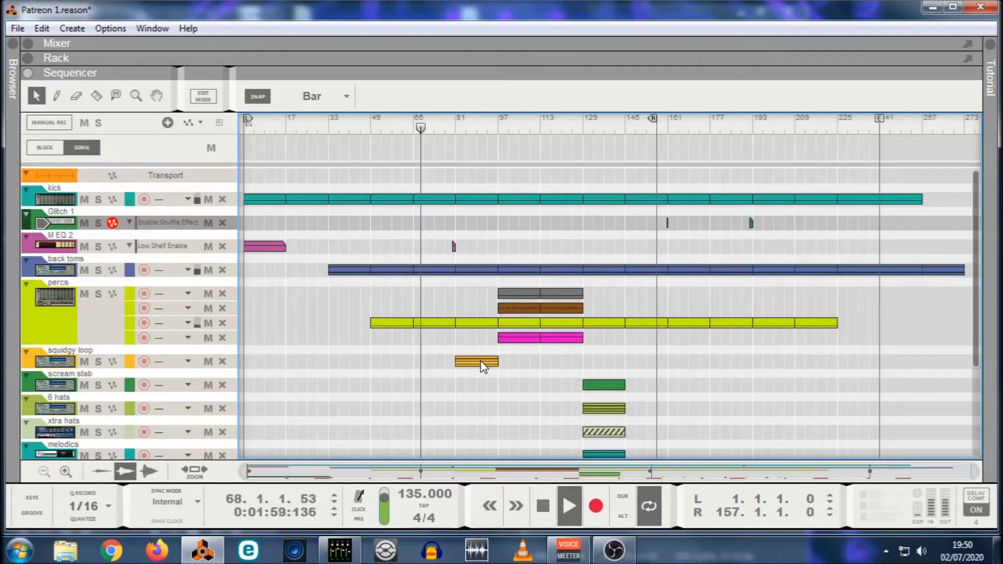
pyautogui.moveTo(481, 365); pyautogui.dragTo(566, 361)
pyautogui.click(518, 380)
# Check the short reverses clip at bar 80, and move the two pink percs clips to start at bar 81.
pyautogui.scroll(-5, 475, 386)
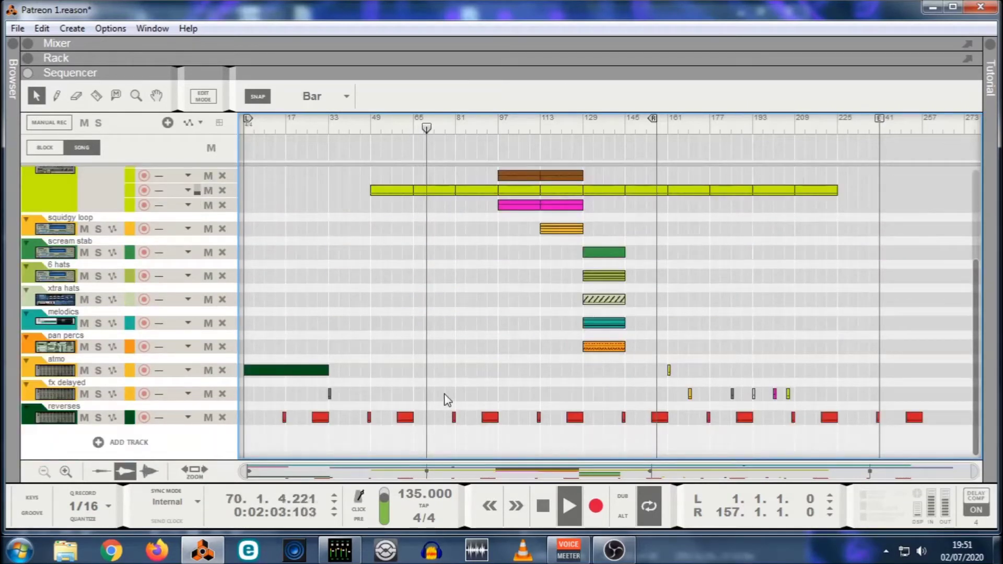
pyautogui.moveTo(469, 431); pyautogui.dragTo(468, 429)
pyautogui.scroll(5, 460, 371)
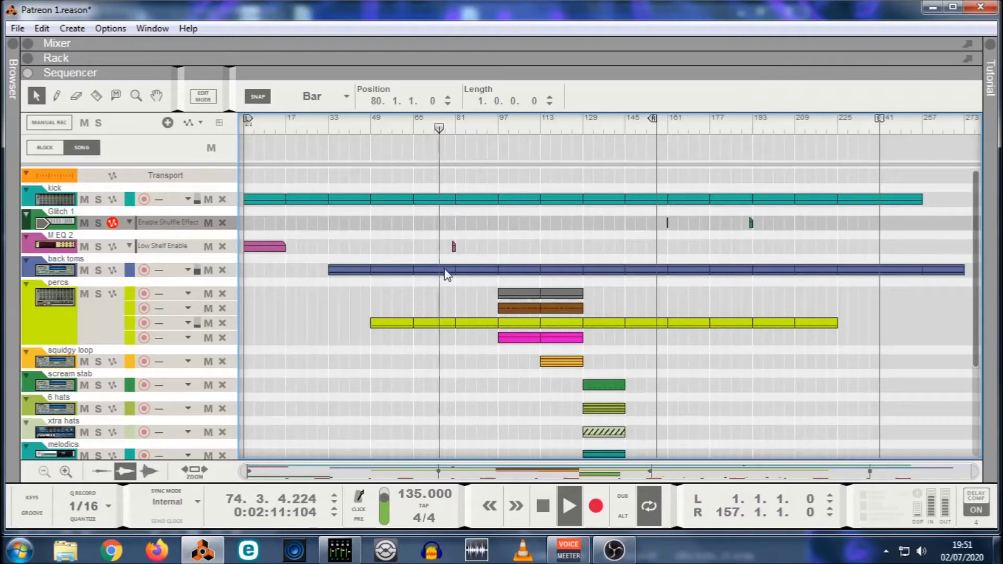
pyautogui.scroll(-5, 457, 352)
pyautogui.scroll(5, 455, 370)
pyautogui.moveTo(503, 339); pyautogui.dragTo(460, 337)
pyautogui.moveTo(560, 336); pyautogui.dragTo(514, 336)
pyautogui.click(527, 385)
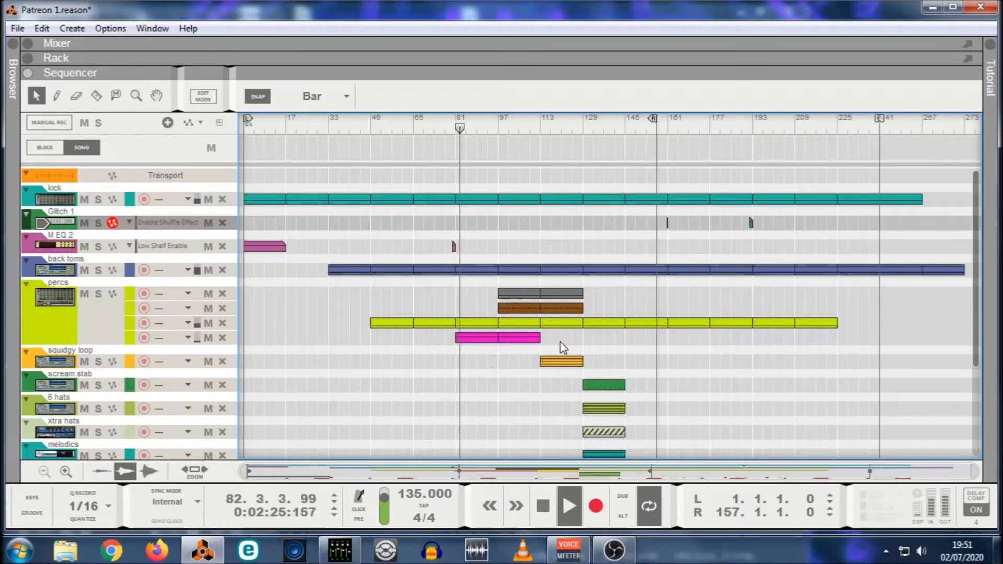
# Fill the pink percs lane with back-to-back copies of its 16-bar clips up to bar 209.
pyautogui.moveTo(476, 340); pyautogui.dragTo(560, 339)
pyautogui.moveTo(667, 342); pyautogui.dragTo(647, 337)
pyautogui.click(691, 393)
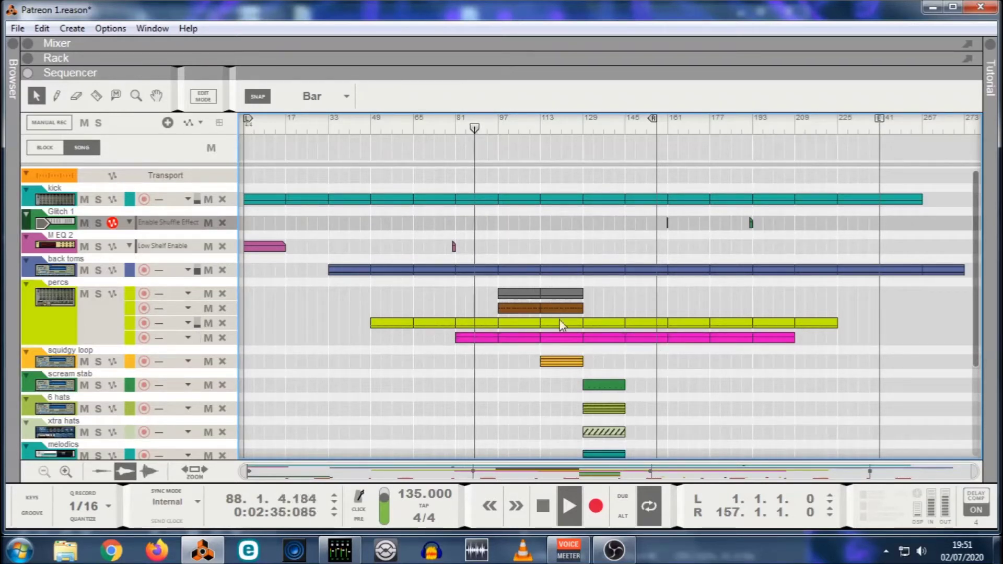
# Move the grey and brown percs clips from bar 97 to bar 145.
pyautogui.moveTo(474, 287); pyautogui.dragTo(692, 296)
pyautogui.click(721, 408)
pyautogui.scroll(-2, 627, 353)
pyautogui.scroll(-2, 550, 358)
pyautogui.scroll(6, 550, 359)
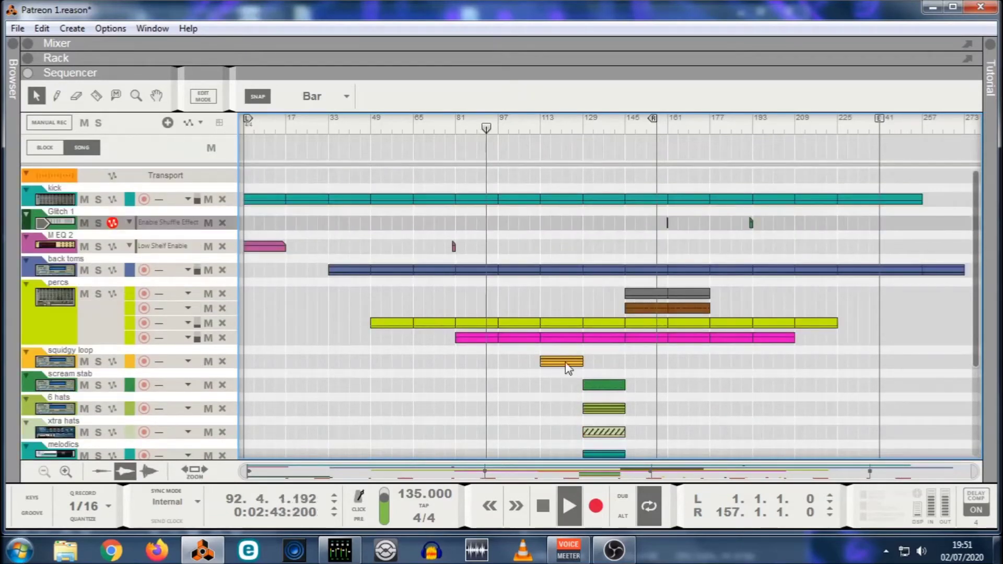
# Move the squidgy loop clip from bar 113 to bar 97.
pyautogui.click(567, 361)
pyautogui.moveTo(495, 356); pyautogui.dragTo(532, 368)
pyautogui.click(535, 386)
pyautogui.scroll(-4, 535, 386)
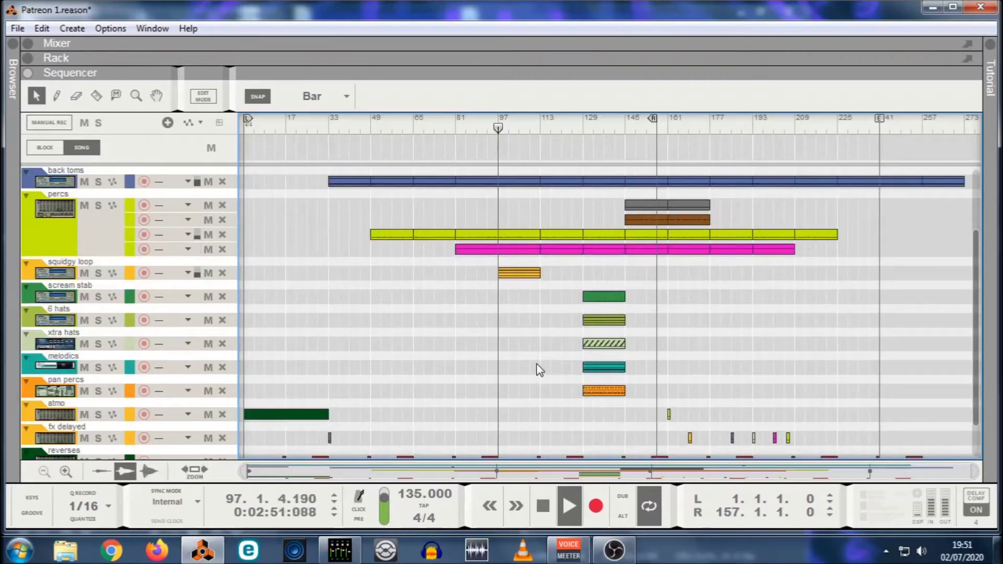
pyautogui.scroll(2, 537, 364)
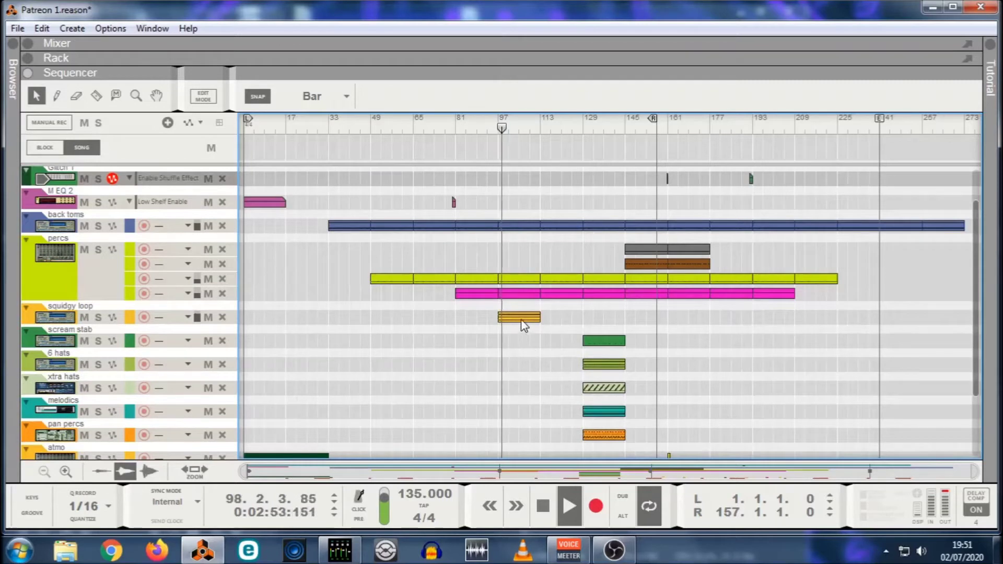
# Fill the squidgy loop track with back-to-back copies of its 16-bar clip from bar 113 to bar 225.
pyautogui.moveTo(521, 325); pyautogui.dragTo(559, 328)
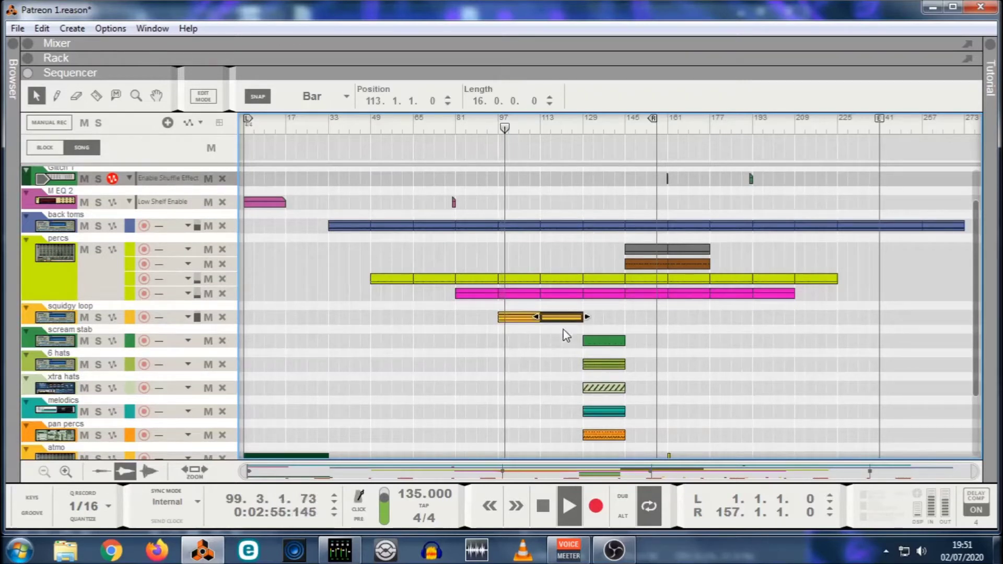
pyautogui.click(560, 351)
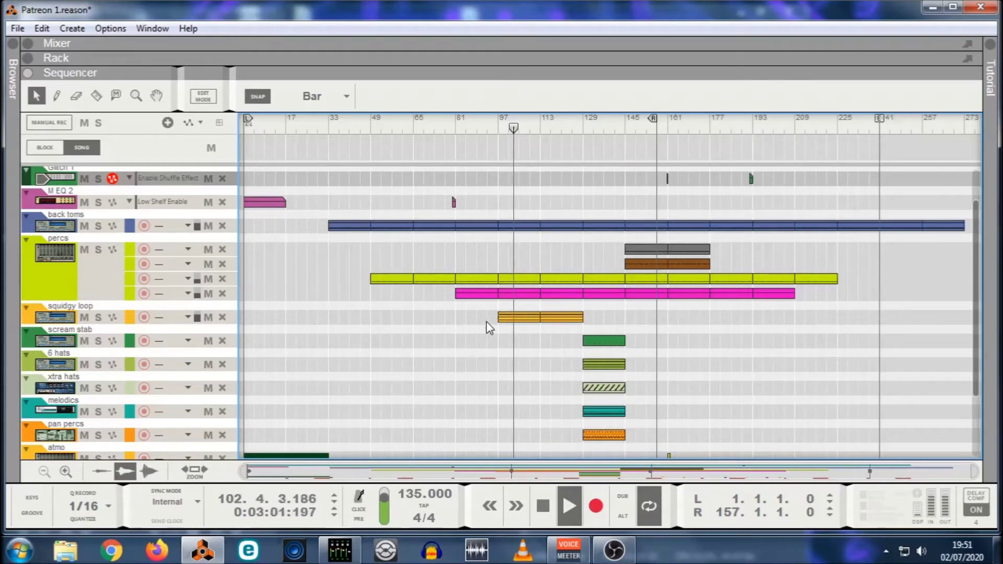
pyautogui.click(522, 319)
pyautogui.moveTo(524, 319); pyautogui.dragTo(605, 321)
pyautogui.moveTo(698, 324)
pyautogui.mouseDown()
pyautogui.moveTo(563, 288)
pyautogui.moveTo(512, 310)
pyautogui.moveTo(688, 319)
pyautogui.mouseUp()
pyautogui.click(710, 358)
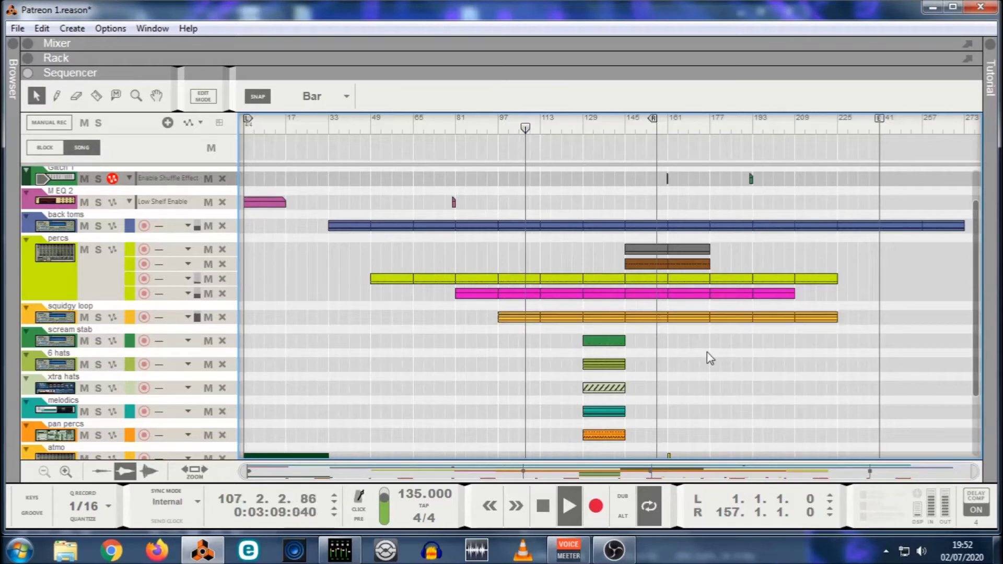
# Examine the unplaced clips at bar 129 against the reverses, and replay the section from about bar 105.
pyautogui.scroll(-3, 713, 377)
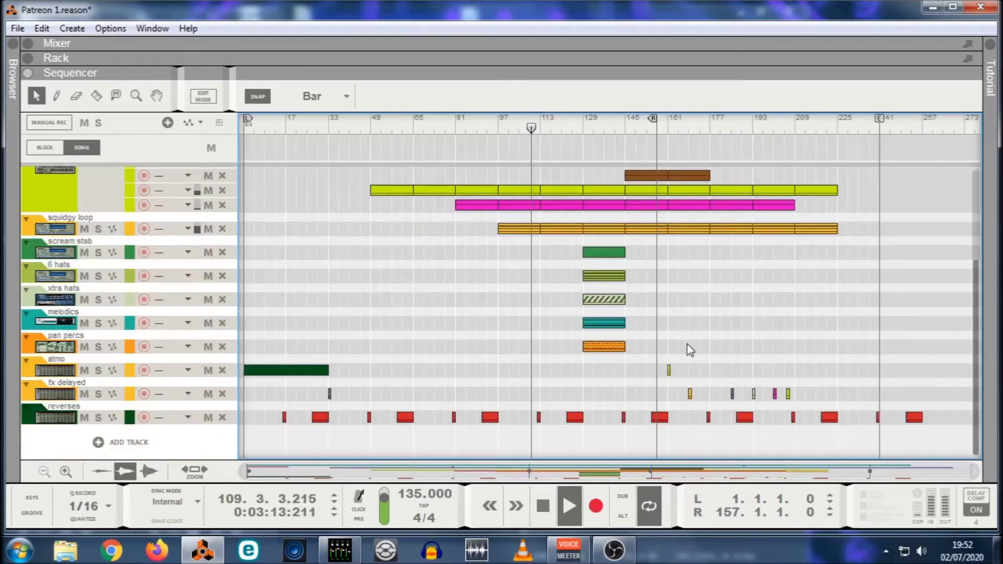
pyautogui.scroll(3, 689, 350)
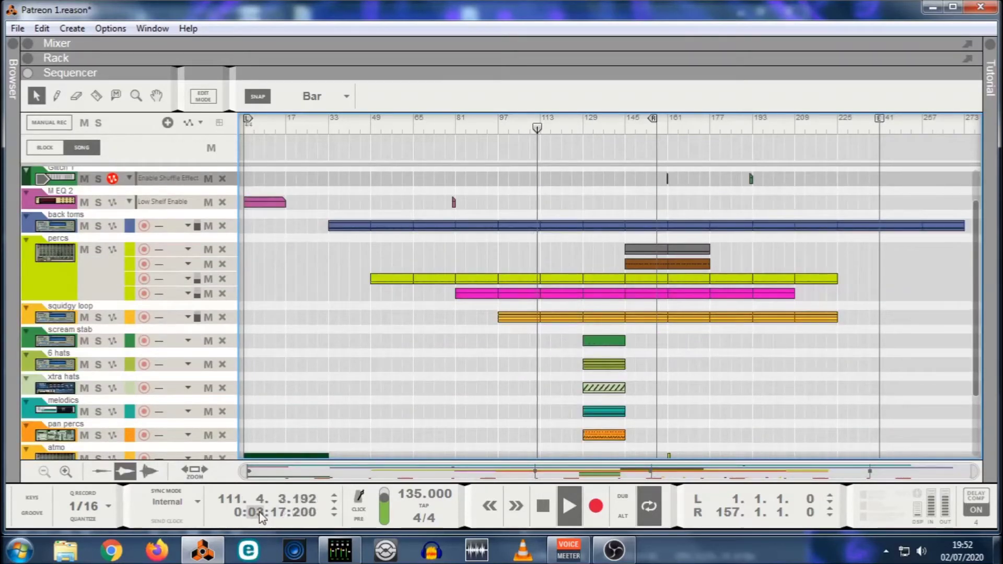
pyautogui.scroll(-3, 533, 357)
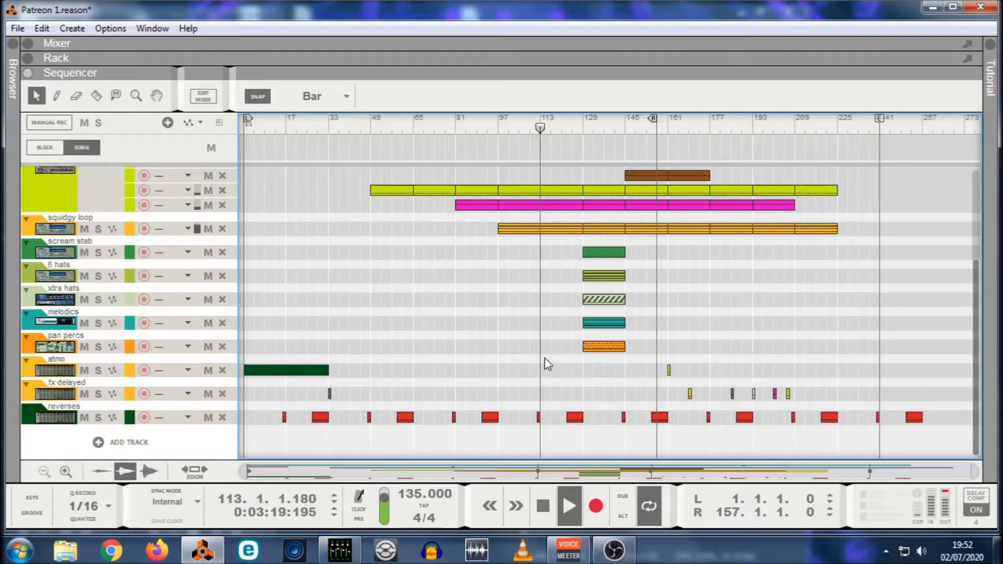
pyautogui.moveTo(572, 246); pyautogui.dragTo(644, 355)
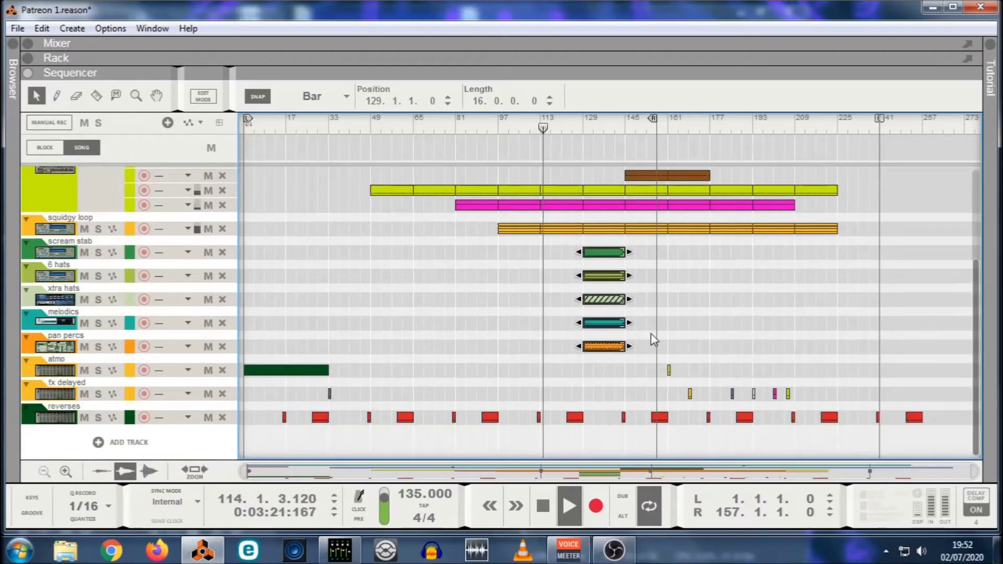
pyautogui.click(693, 342)
pyautogui.scroll(3, 567, 230)
pyautogui.click(519, 127)
pyautogui.scroll(-3, 562, 275)
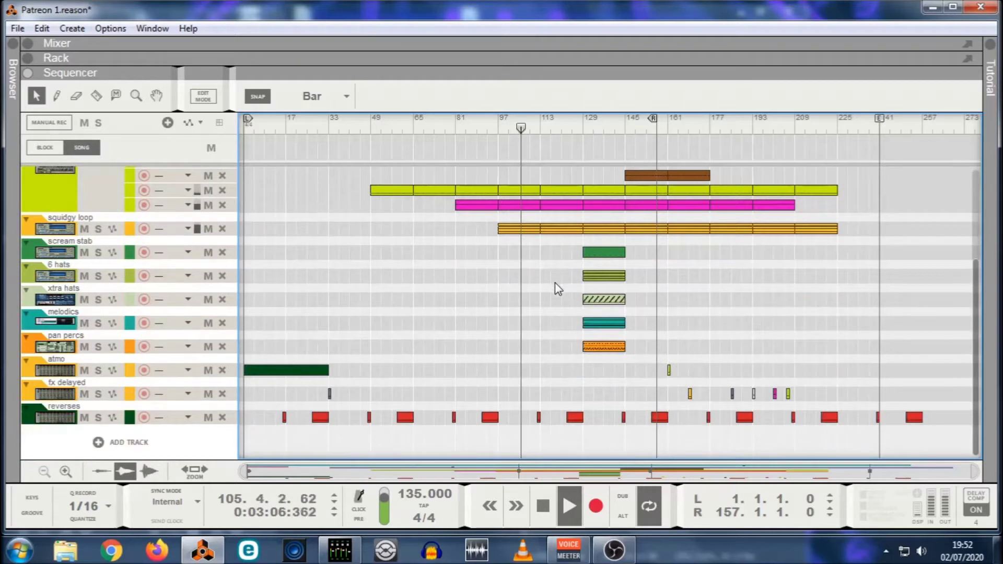
# Move the pan percs clip from bar 129 to bar 113.
pyautogui.moveTo(606, 352); pyautogui.dragTo(563, 352)
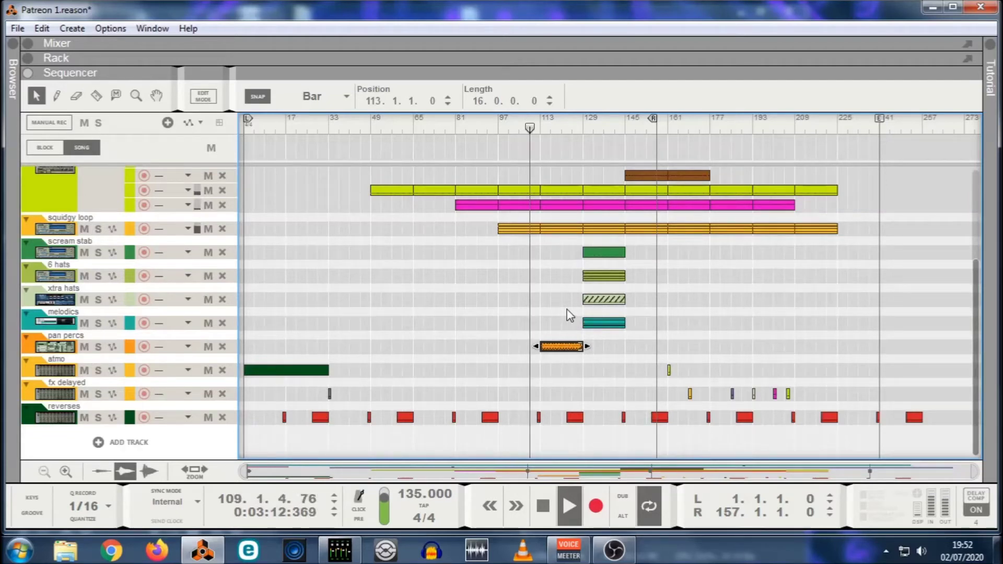
pyautogui.scroll(3, 566, 302)
pyautogui.scroll(-3, 566, 302)
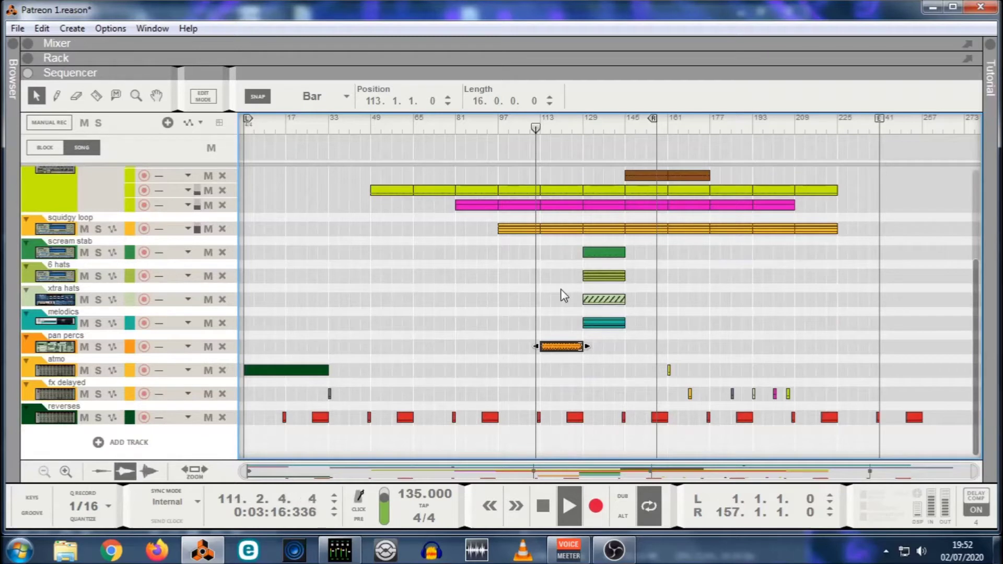
# Move the 6 hats, xtra hats and melodics clips from bar 129 to bar 177.
pyautogui.scroll(2, 567, 292)
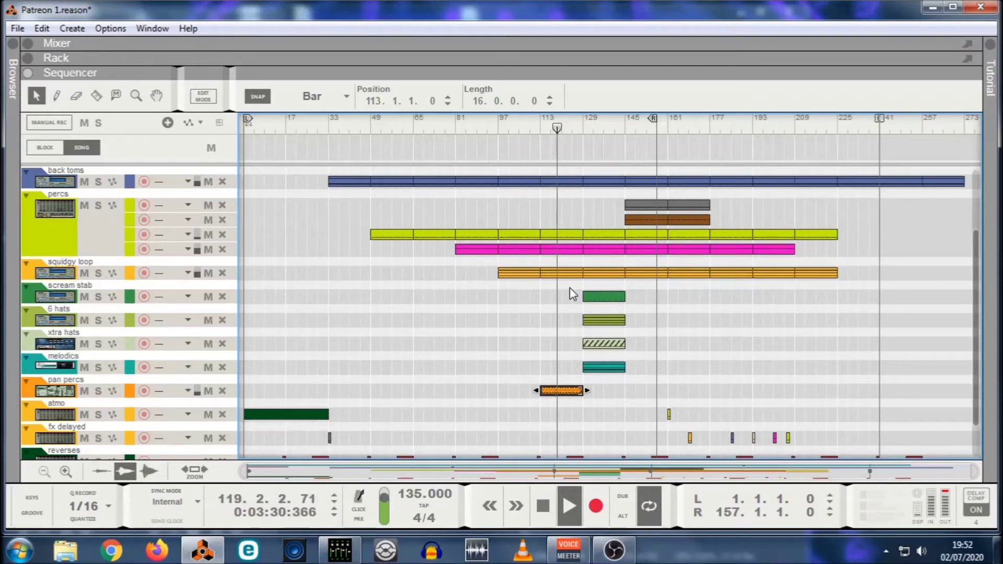
pyautogui.moveTo(576, 313); pyautogui.dragTo(723, 369)
pyautogui.click(660, 365)
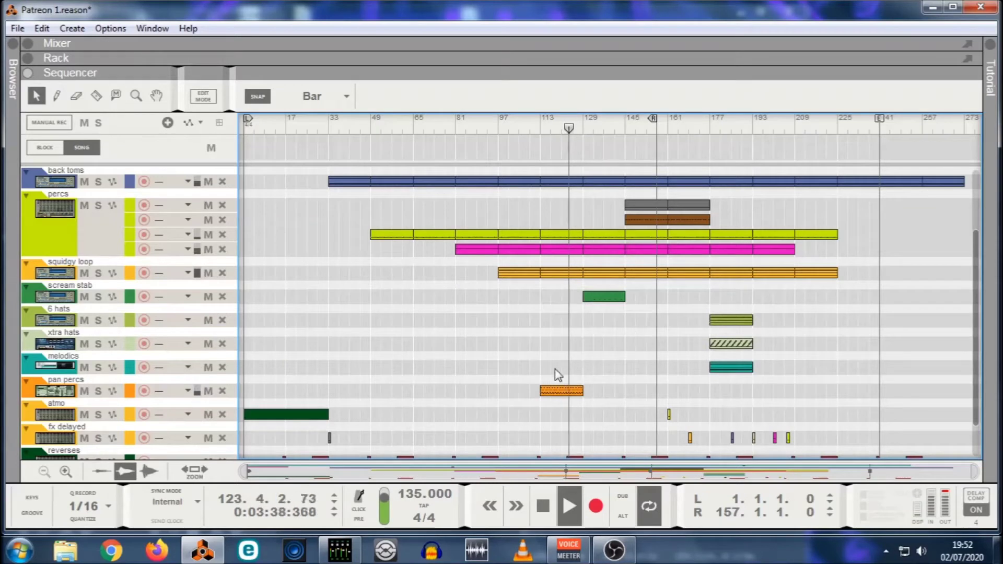
# Duplicate the pan percs clip to bar 129, and check the scream stab clip at bar 129 against the reverses clip at bar 123.
pyautogui.moveTo(546, 392); pyautogui.dragTo(587, 391)
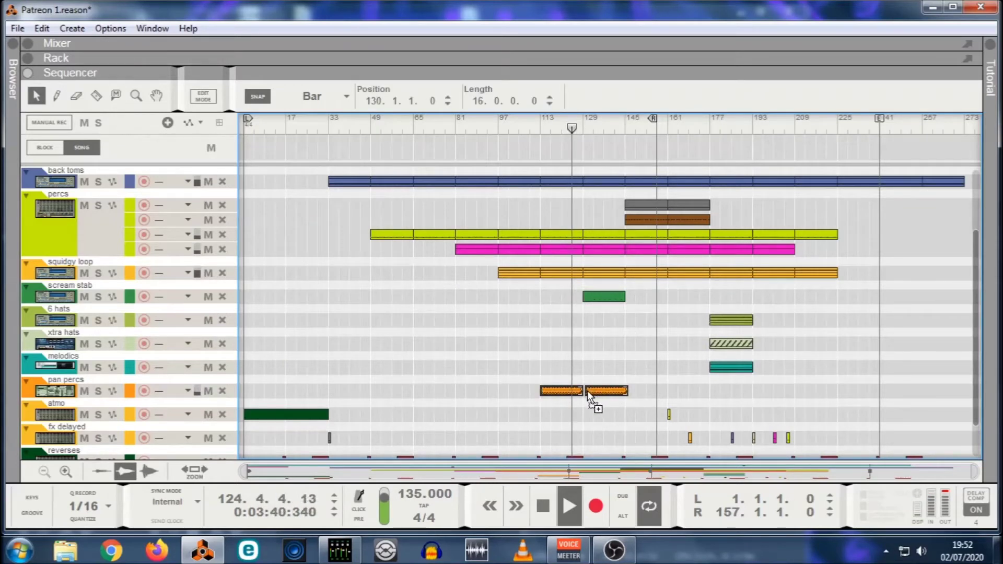
pyautogui.click(555, 308)
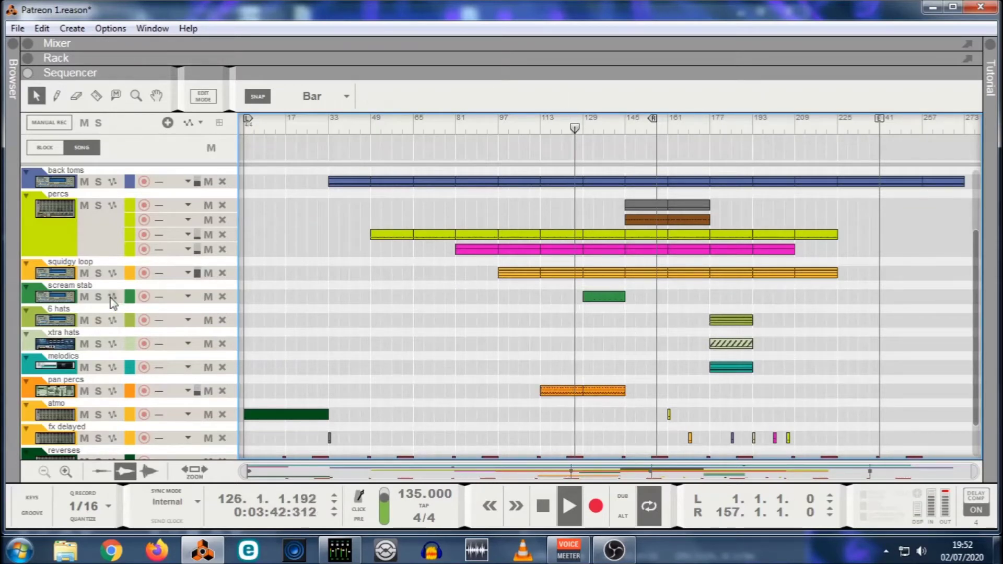
pyautogui.click(128, 298)
pyautogui.moveTo(549, 290); pyautogui.dragTo(622, 309)
pyautogui.scroll(-2, 609, 349)
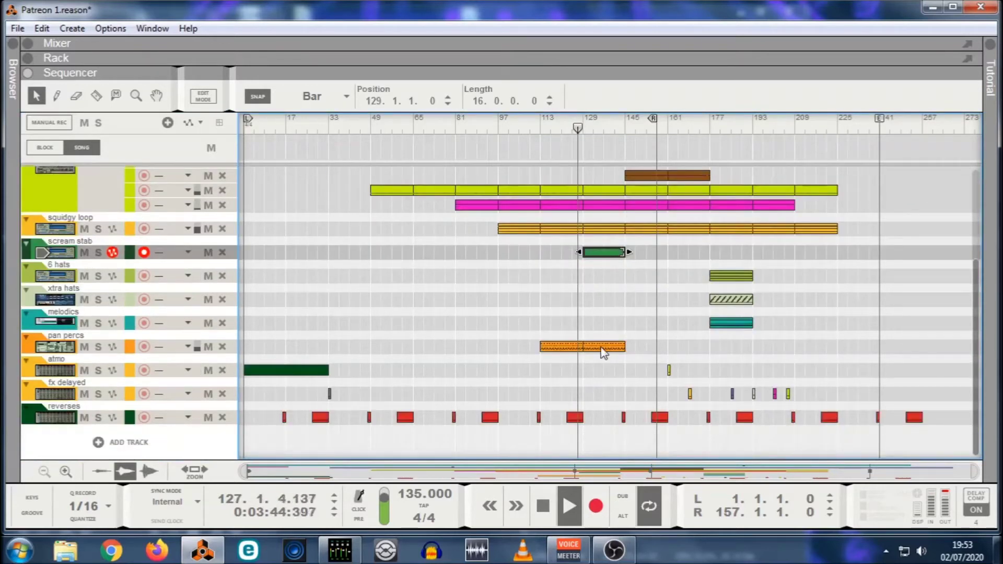
pyautogui.click(575, 417)
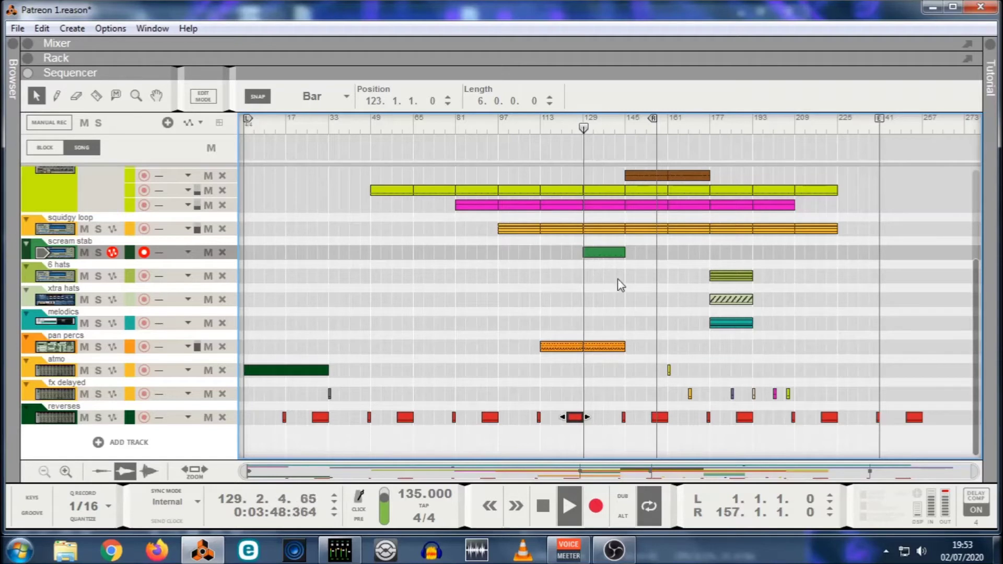
# Duplicate the two pan percs clips to bar 145 so the track runs to bar 177.
pyautogui.click(559, 347)
pyautogui.moveTo(559, 351); pyautogui.dragTo(641, 340)
pyautogui.click(656, 298)
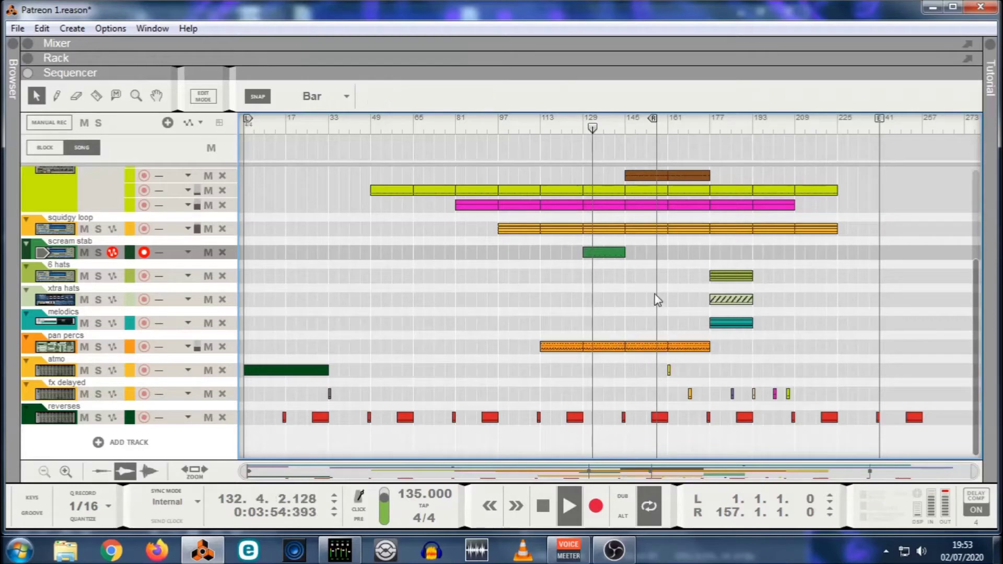
# Move the right loop locator to bar 202.
pyautogui.scroll(2, 779, 327)
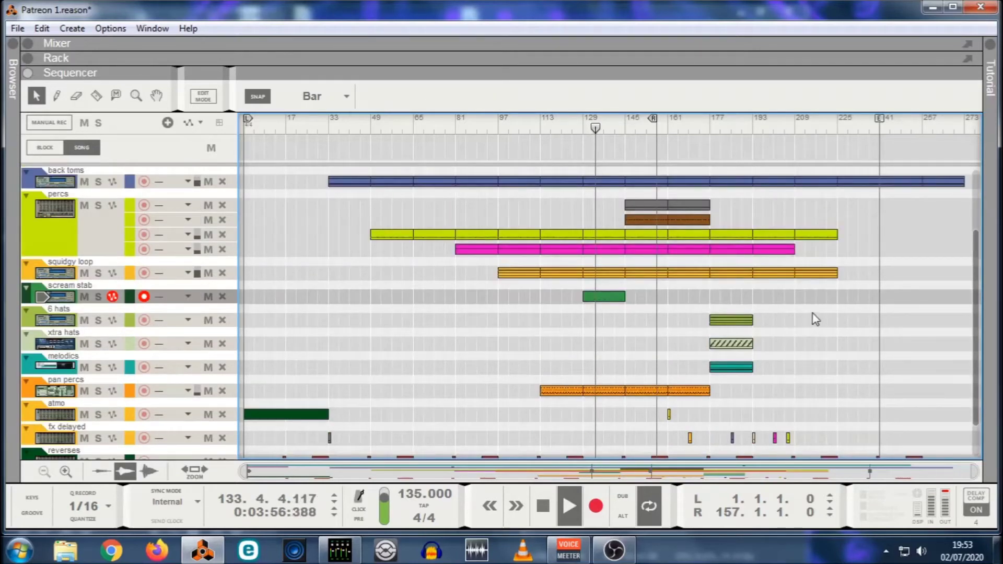
pyautogui.scroll(2, 814, 318)
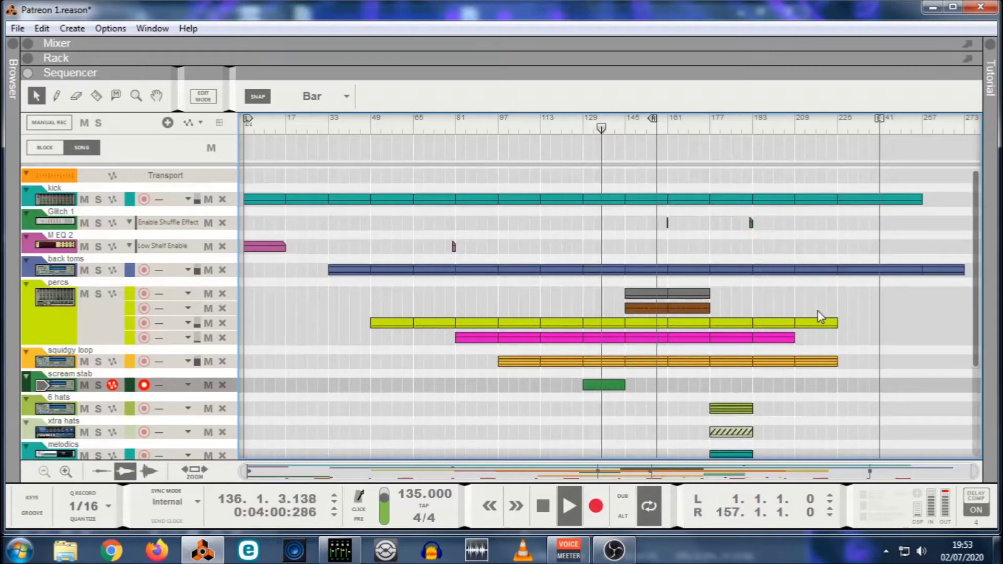
pyautogui.moveTo(653, 121); pyautogui.dragTo(775, 120)
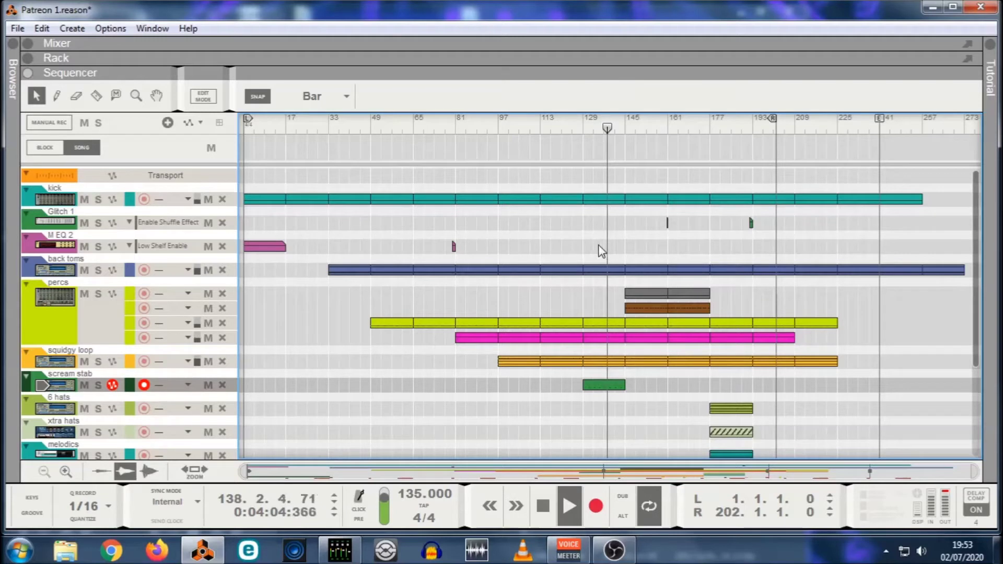
# Delete the kick, back toms, percs and squidgy loop clips between bars 145 and 161 to create a breakdown.
pyautogui.moveTo(550, 209); pyautogui.dragTo(621, 216)
pyautogui.moveTo(639, 168); pyautogui.dragTo(643, 381)
pyautogui.press('Delete')
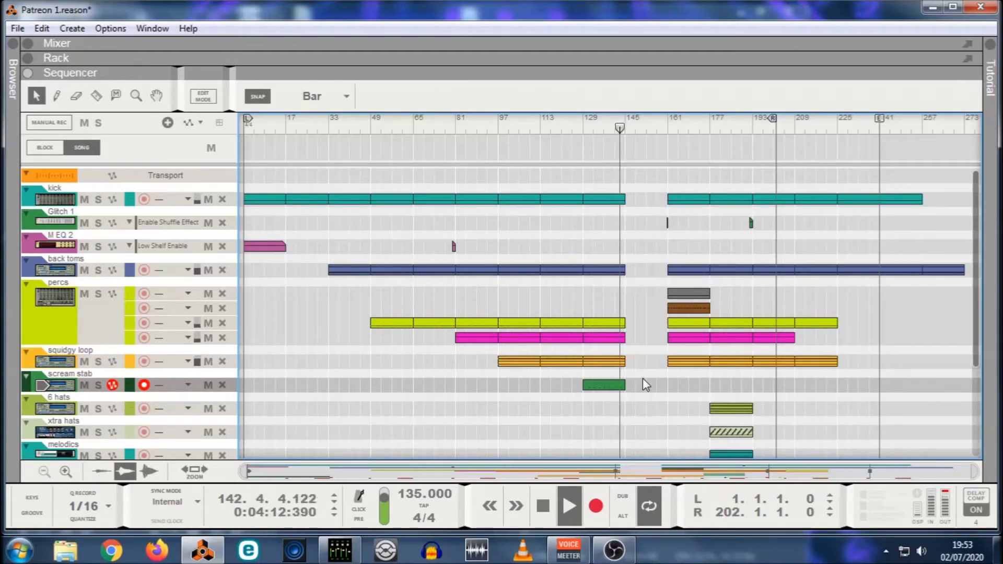
# Duplicate the scream stab clip to bar 145 to fill the 16-bar gap.
pyautogui.moveTo(605, 385); pyautogui.dragTo(644, 381)
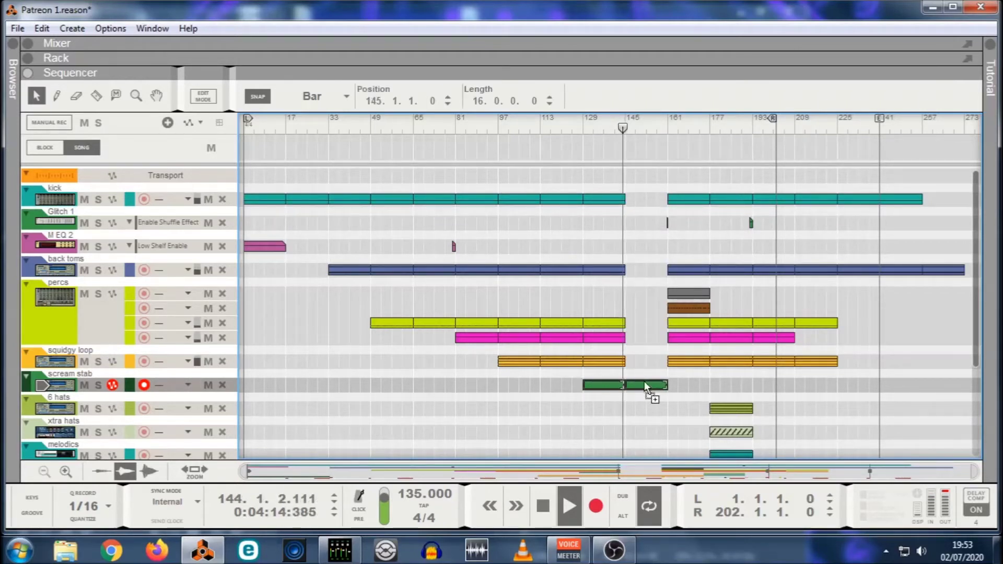
pyautogui.click(643, 347)
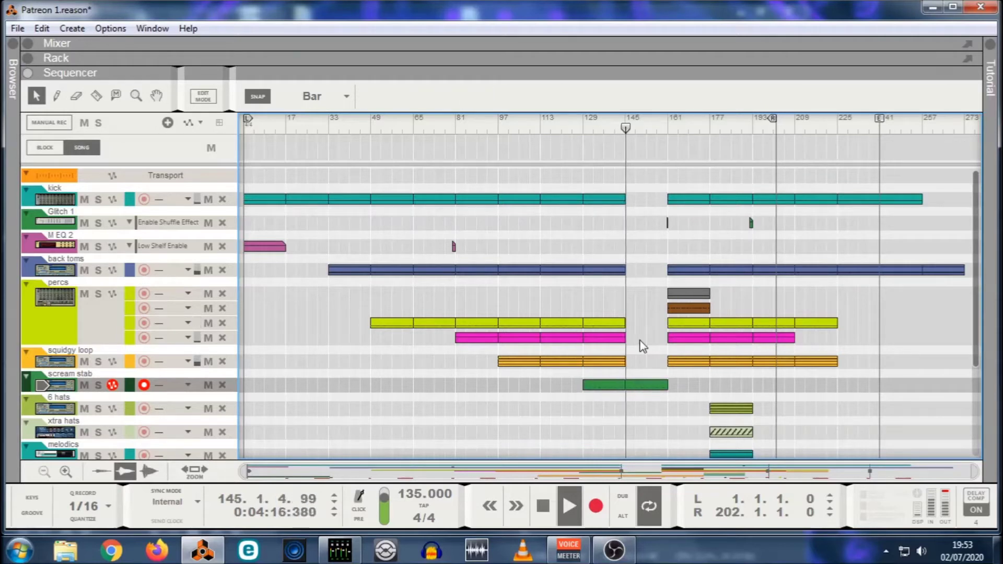
pyautogui.scroll(-3, 648, 309)
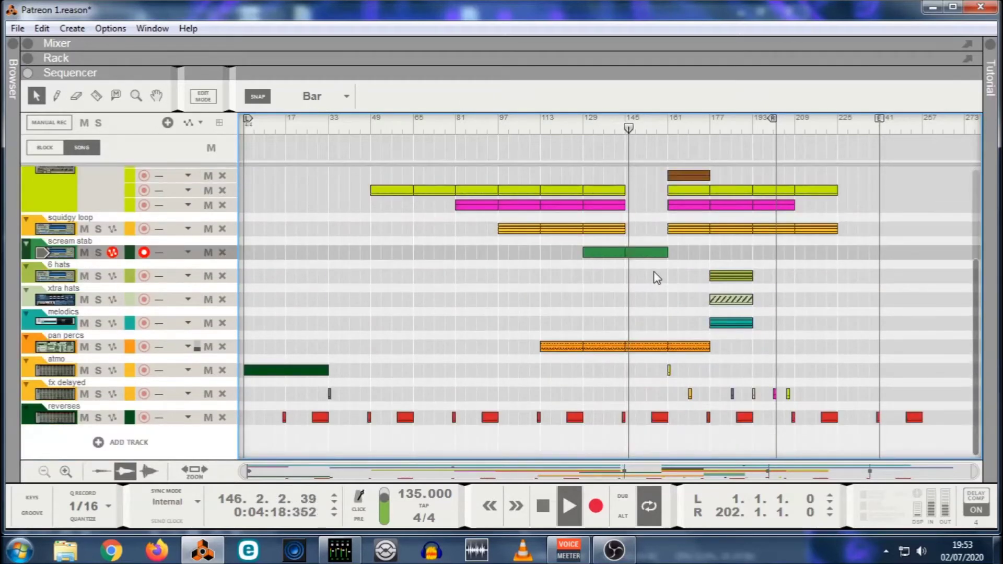
# Move the short atmo clip from bar 161 to bar 224, shifting the five fx delayed clips after it by the same amount.
pyautogui.scroll(2, 666, 307)
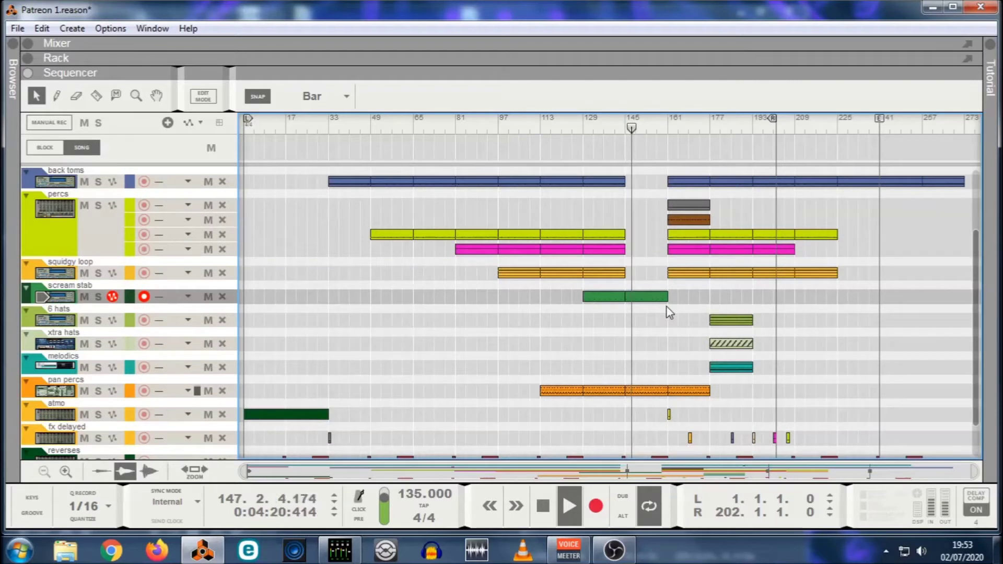
pyautogui.moveTo(626, 408); pyautogui.dragTo(807, 435)
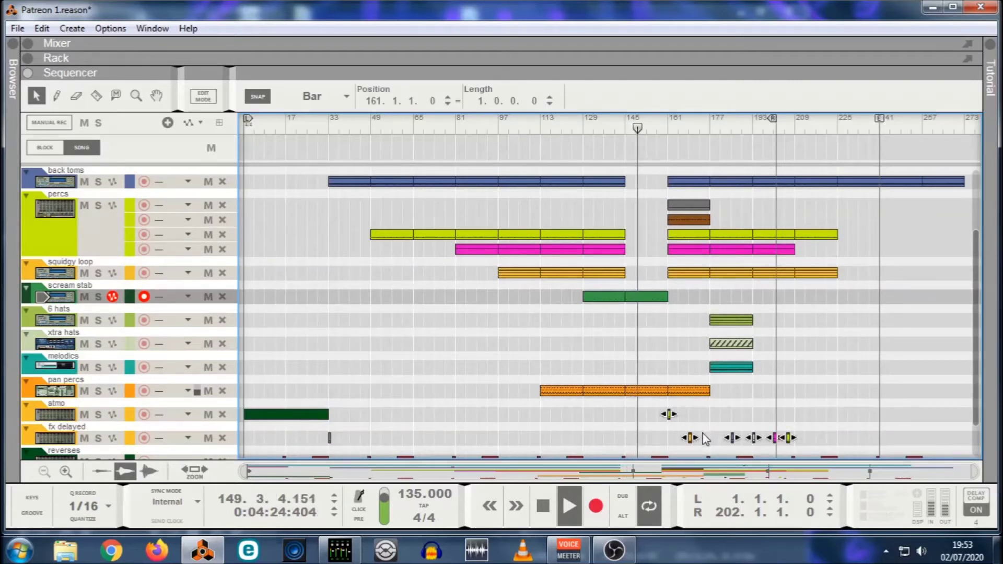
pyautogui.moveTo(690, 438); pyautogui.dragTo(858, 441)
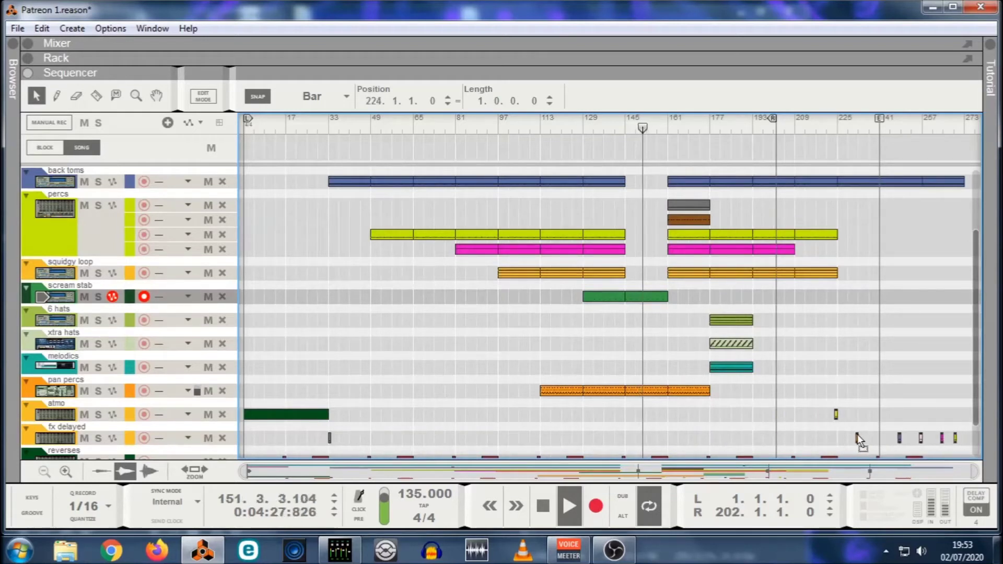
pyautogui.click(860, 368)
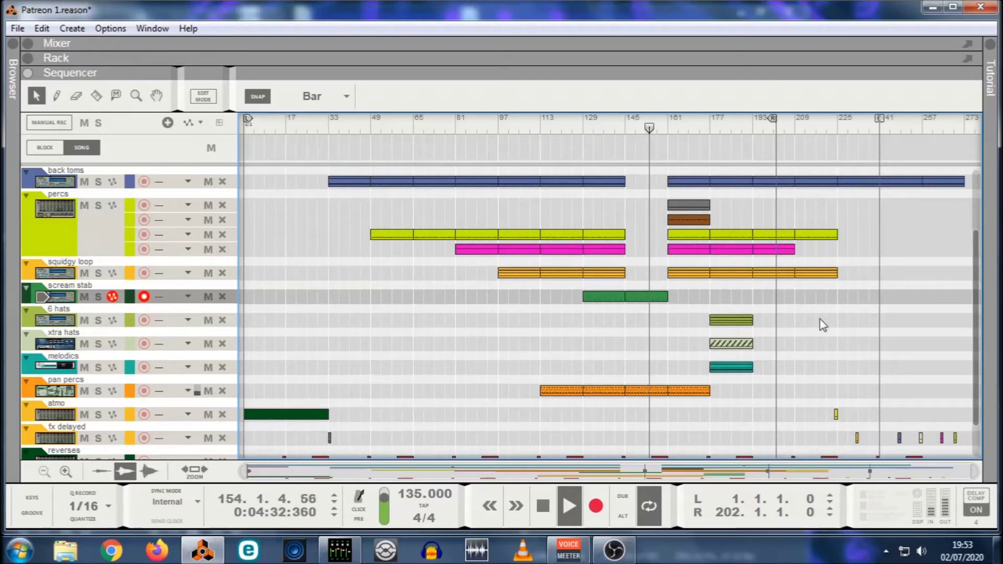
# Duplicate the 16-bar M EQ 2 low shelf automation clip from bar 1 to bar 161.
pyautogui.scroll(3, 810, 326)
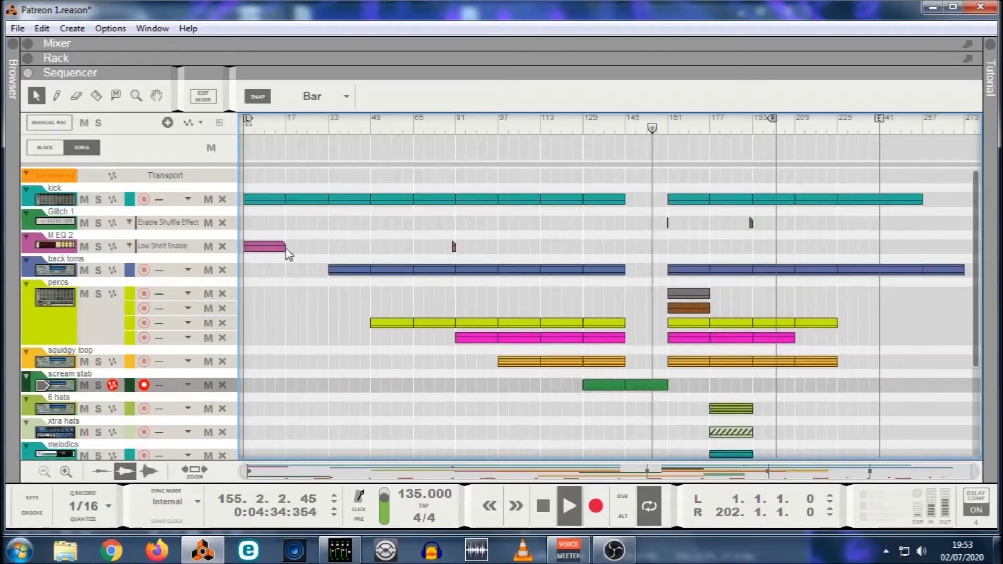
pyautogui.moveTo(260, 249); pyautogui.dragTo(682, 247)
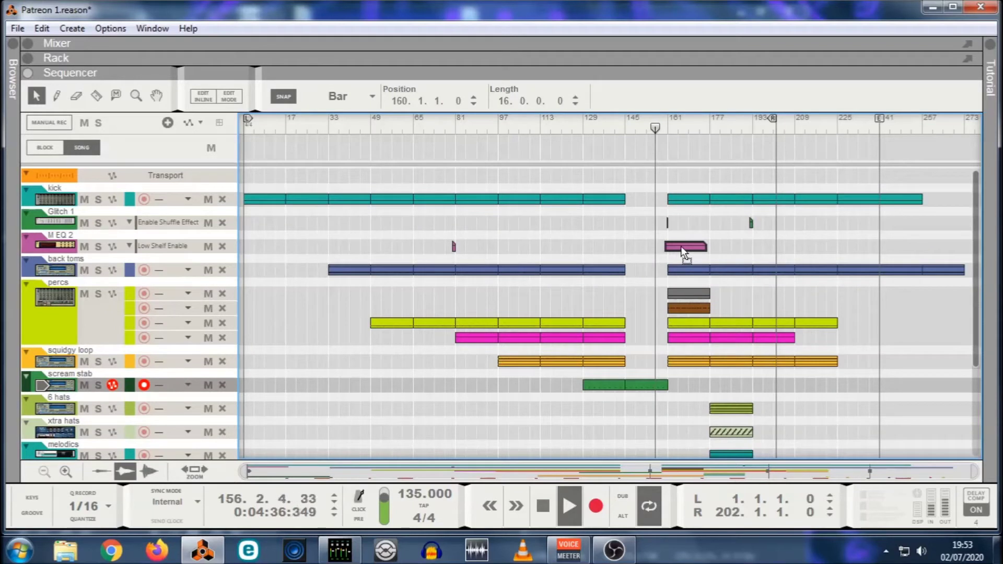
# Move all the percs clips after the breakdown so they start at bar 193.
pyautogui.moveTo(653, 286); pyautogui.dragTo(777, 343)
pyautogui.moveTo(695, 295); pyautogui.dragTo(779, 297)
pyautogui.click(688, 307)
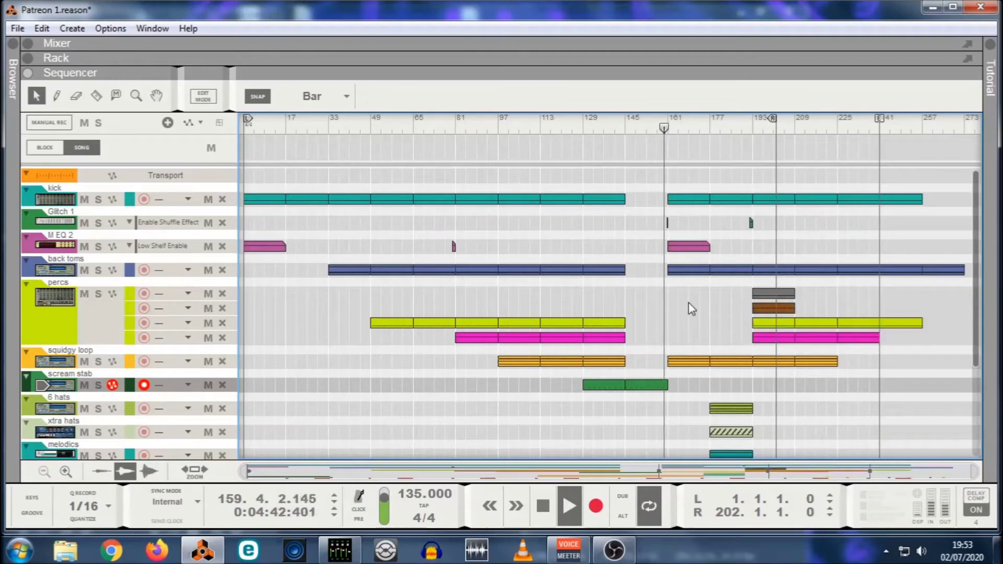
# Duplicate the two scream stab clips to bar 161 so the track runs to bar 193.
pyautogui.scroll(-2, 675, 356)
pyautogui.moveTo(601, 343); pyautogui.dragTo(682, 339)
pyautogui.click(679, 375)
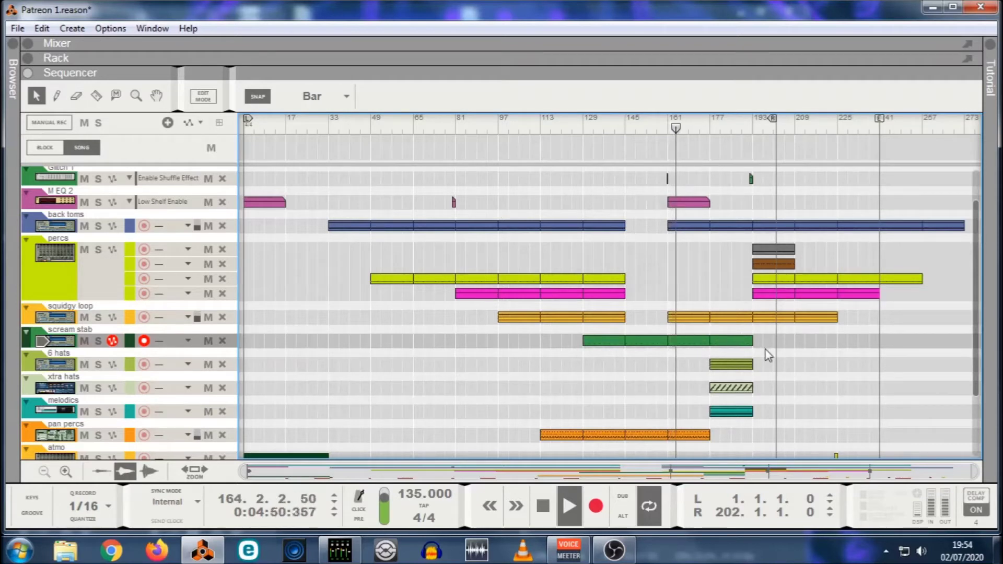
# Move the 6 hats, xtra hats and melodics clips to bar 225.
pyautogui.scroll(2, 760, 350)
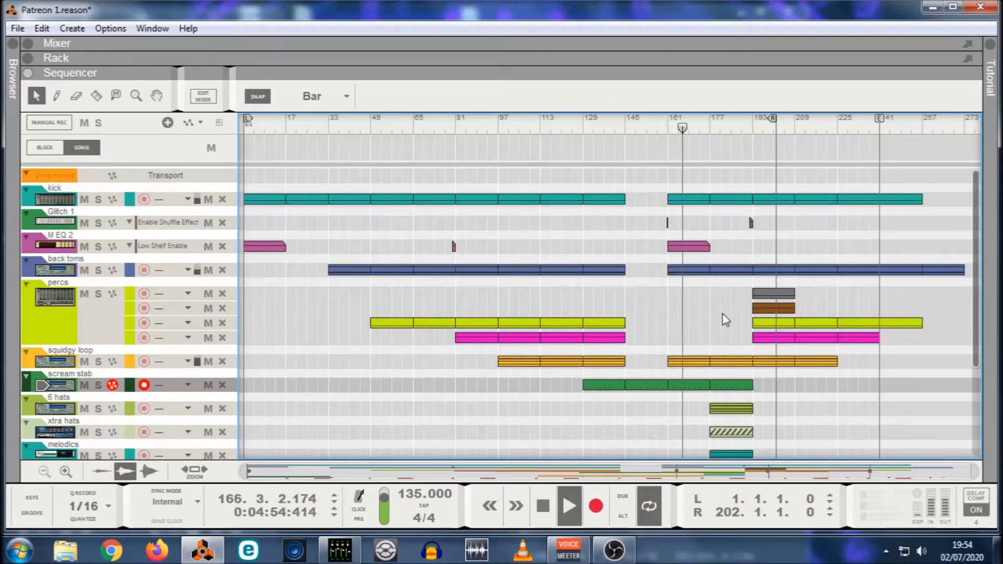
pyautogui.scroll(-2, 725, 355)
pyautogui.moveTo(725, 356); pyautogui.dragTo(861, 426)
pyautogui.click(816, 376)
pyautogui.scroll(2, 732, 277)
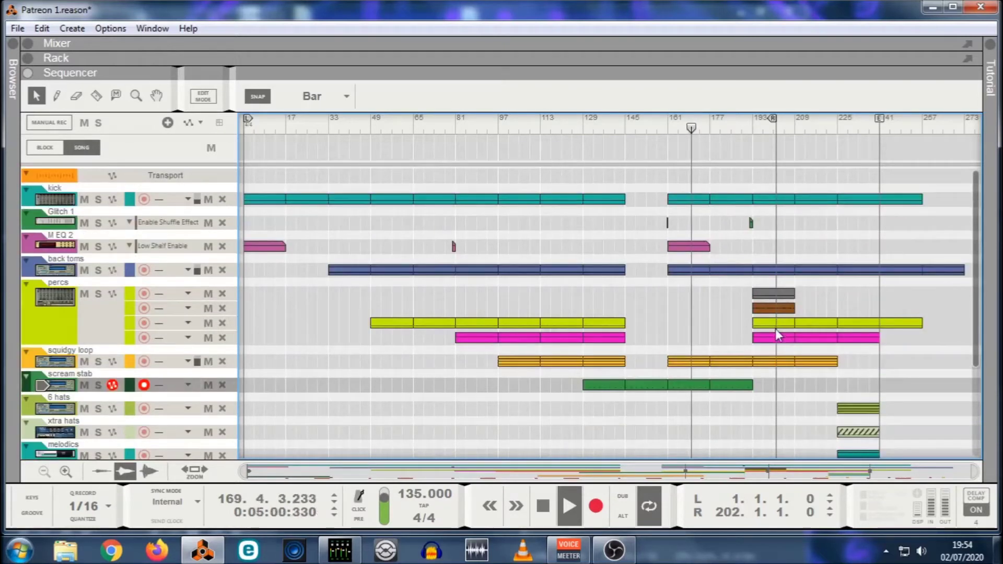
# Duplicate the magenta percs clip from bar 193 to bar 177.
pyautogui.moveTo(776, 336); pyautogui.dragTo(730, 340)
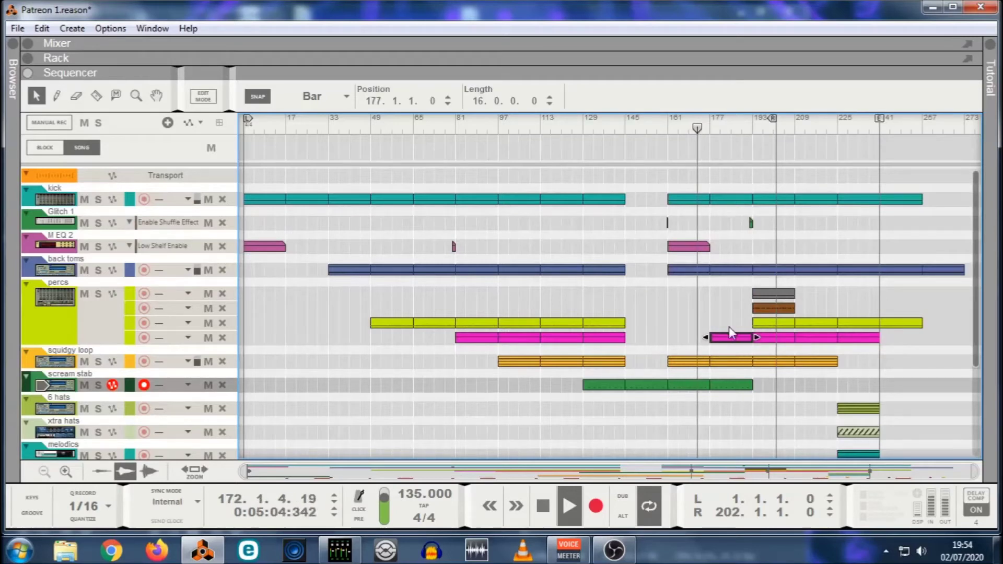
pyautogui.click(393, 329)
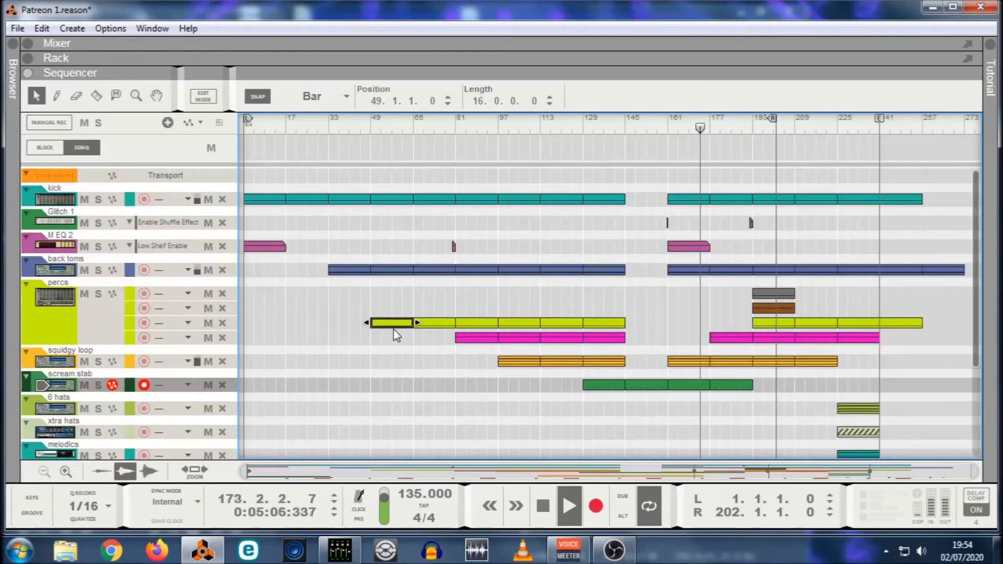
pyautogui.click(726, 314)
# Duplicate the pan percs clips from bar 177 onwards so the track runs to bar 257.
pyautogui.scroll(-5, 742, 316)
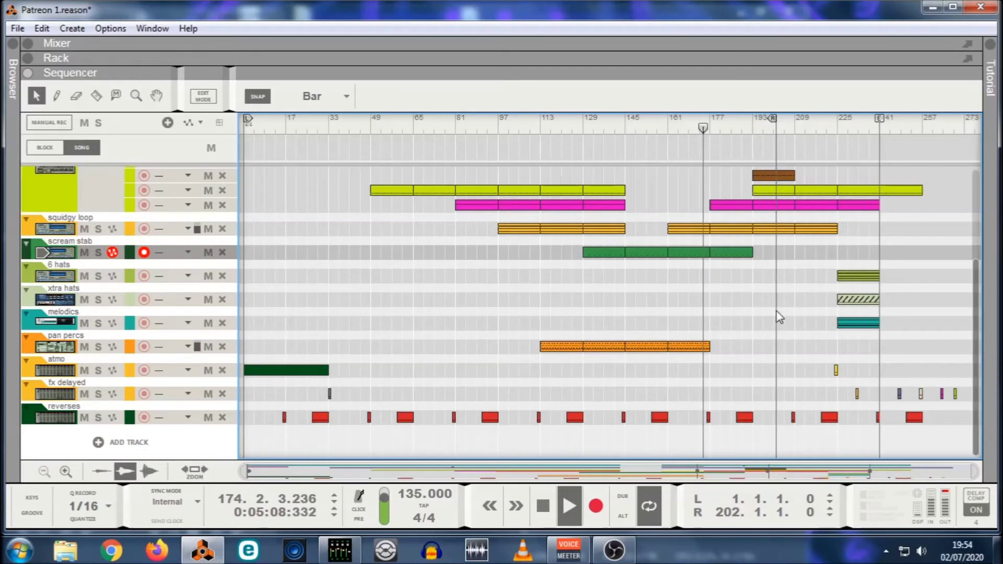
pyautogui.moveTo(688, 347); pyautogui.dragTo(766, 350)
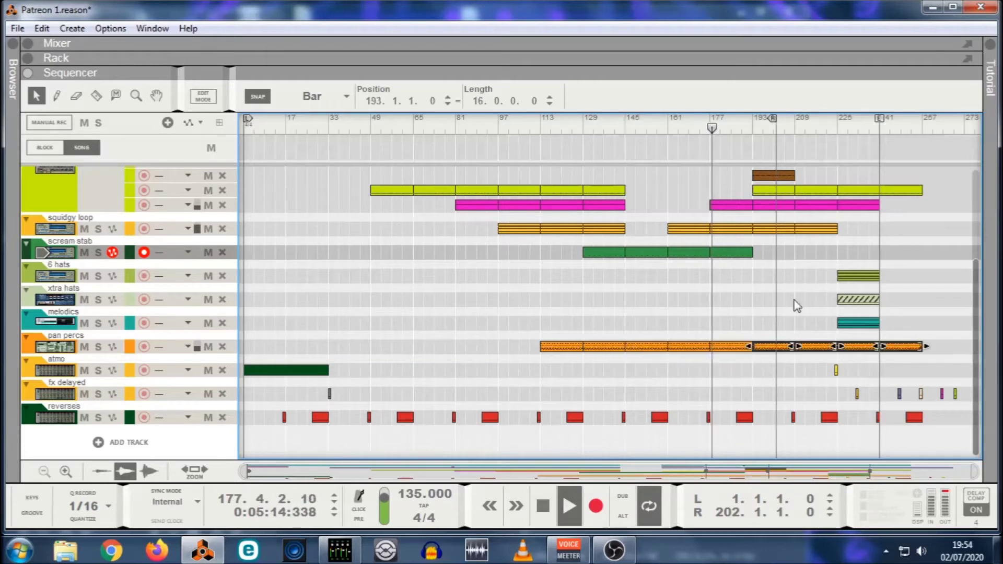
pyautogui.click(796, 305)
pyautogui.scroll(5, 794, 306)
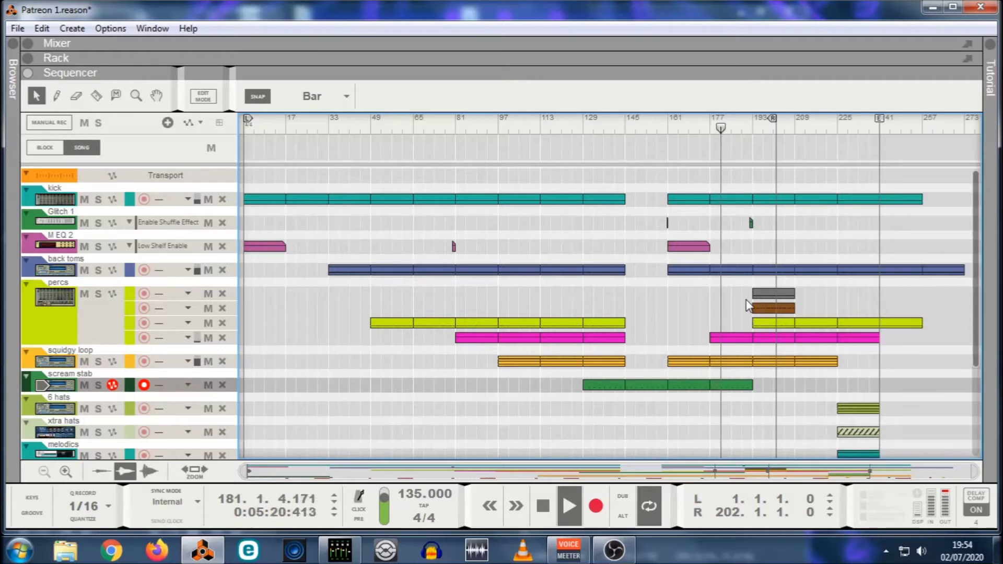
# Stop playback and place the playhead at bar 160, just before the breakdown ends.
pyautogui.click(544, 507)
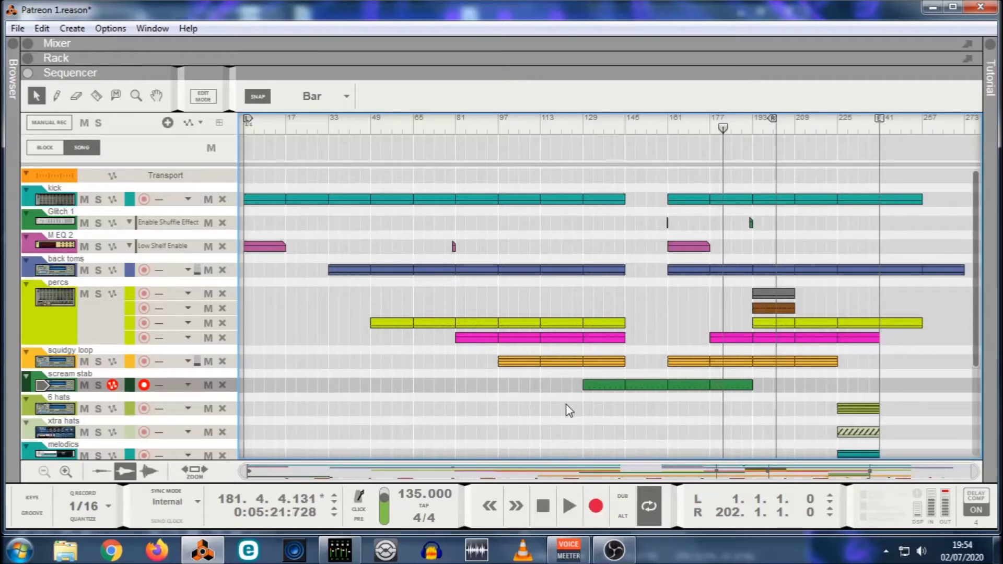
pyautogui.moveTo(724, 129); pyautogui.dragTo(609, 139)
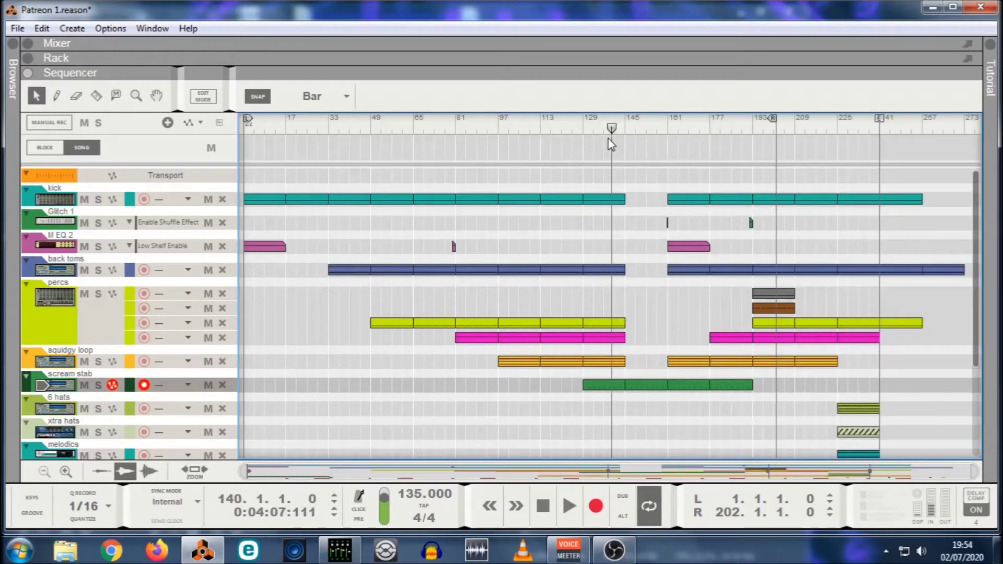
pyautogui.moveTo(667, 169); pyautogui.dragTo(814, 393)
pyautogui.click(639, 195)
pyautogui.click(666, 135)
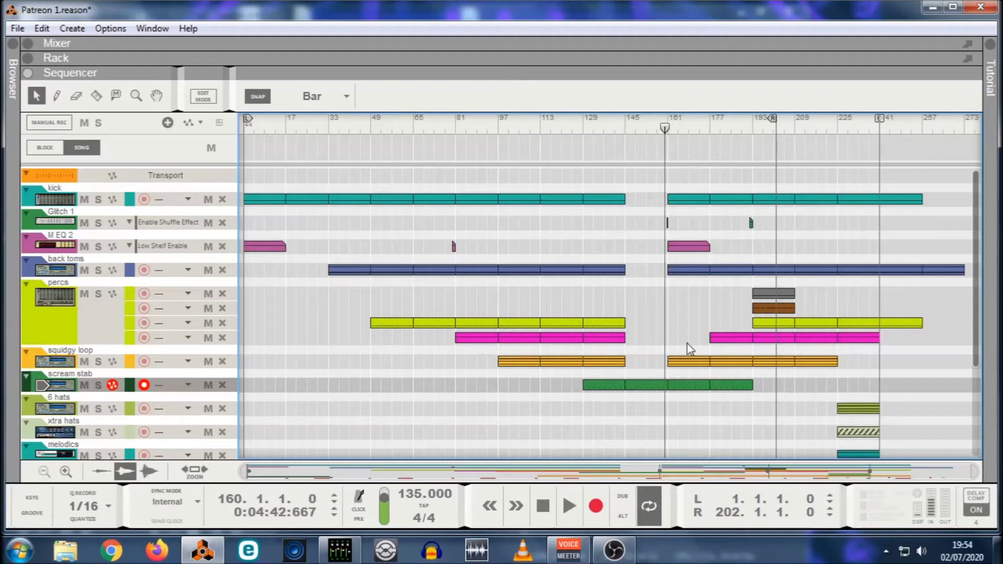
# Move the grey and brown percs clips to bar 225.
pyautogui.moveTo(319, 241); pyautogui.dragTo(614, 385)
pyautogui.click(734, 285)
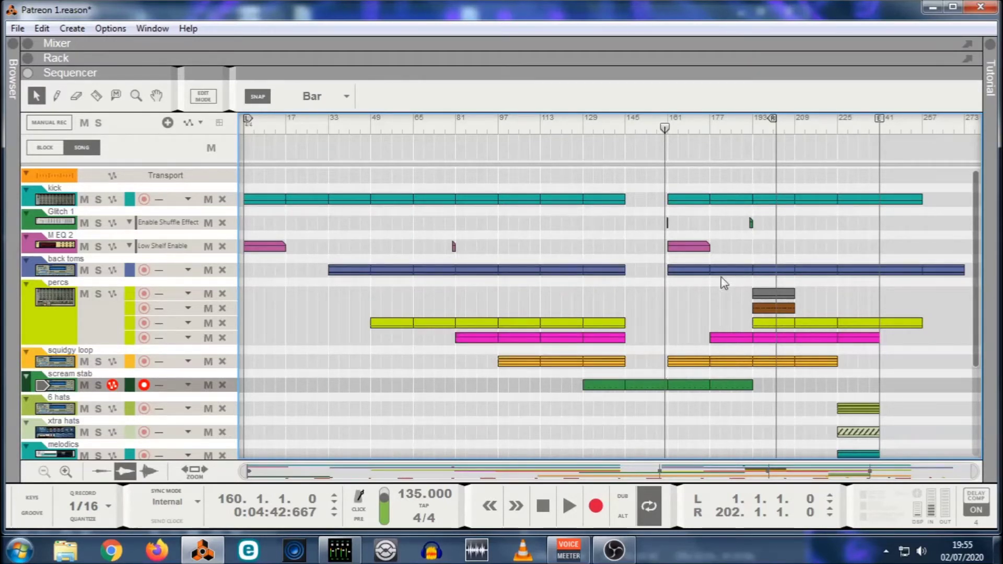
pyautogui.moveTo(747, 287); pyautogui.dragTo(858, 307)
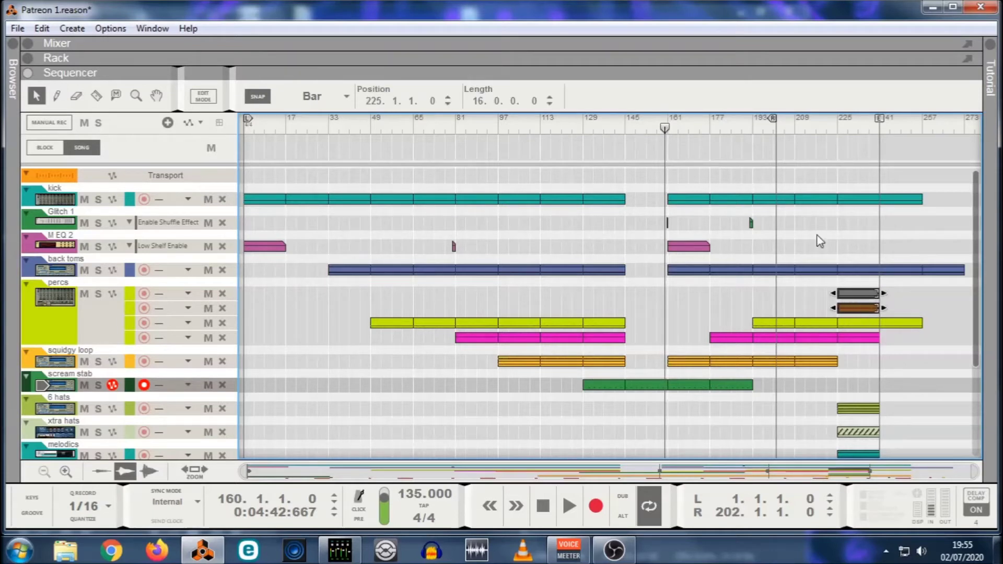
# Play from bar 160 and move the brown percs, 6 hats and xtra hats clips to bar 209.
pyautogui.click(570, 505)
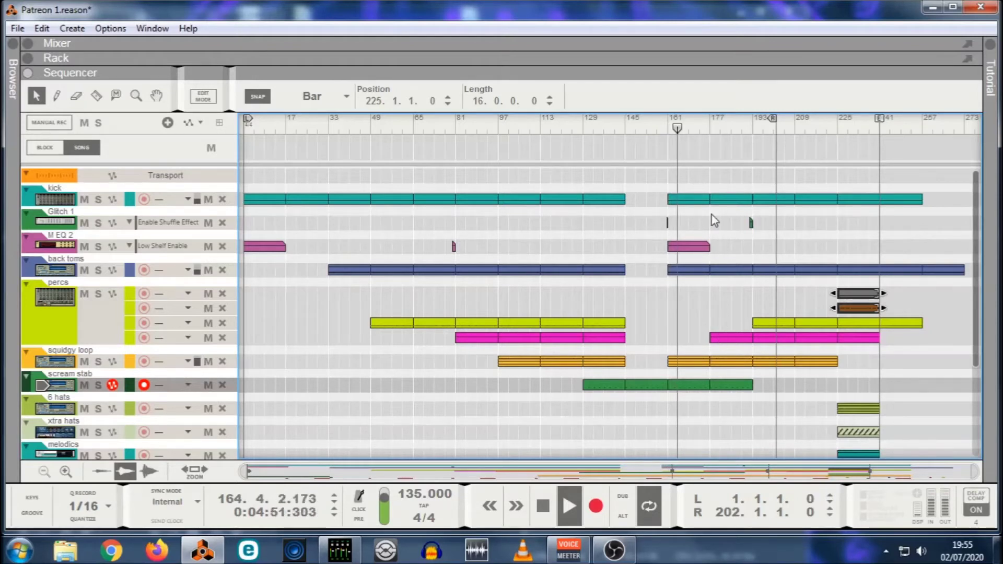
pyautogui.click(741, 339)
pyautogui.click(764, 324)
pyautogui.moveTo(846, 309); pyautogui.dragTo(804, 314)
pyautogui.moveTo(811, 399); pyautogui.dragTo(814, 428)
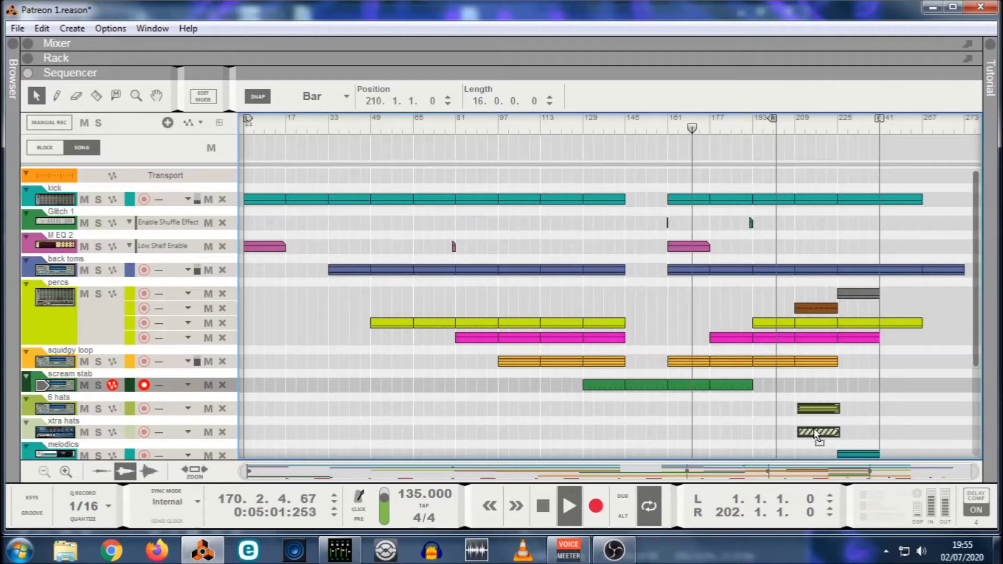
pyautogui.click(851, 361)
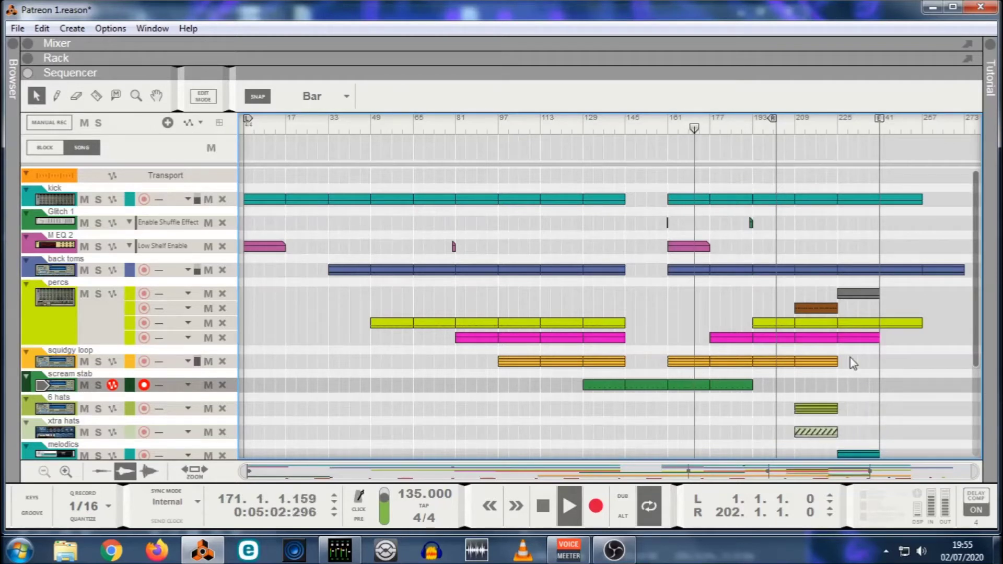
# Stop playback and move the yellow percs clip at bar 193 and the brown percs clip to bar 177.
pyautogui.click(544, 506)
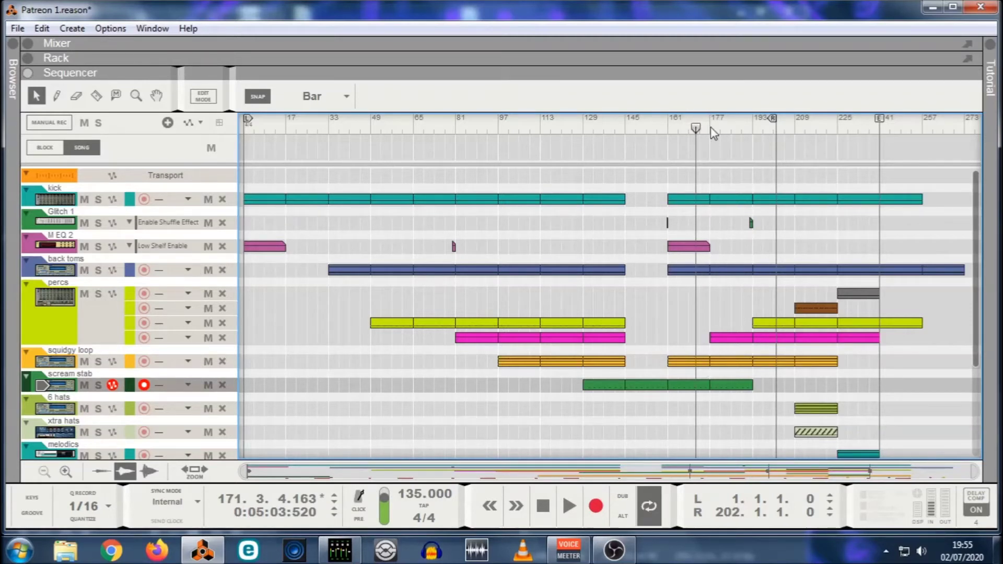
pyautogui.moveTo(758, 322); pyautogui.dragTo(719, 328)
pyautogui.moveTo(823, 310); pyautogui.dragTo(737, 320)
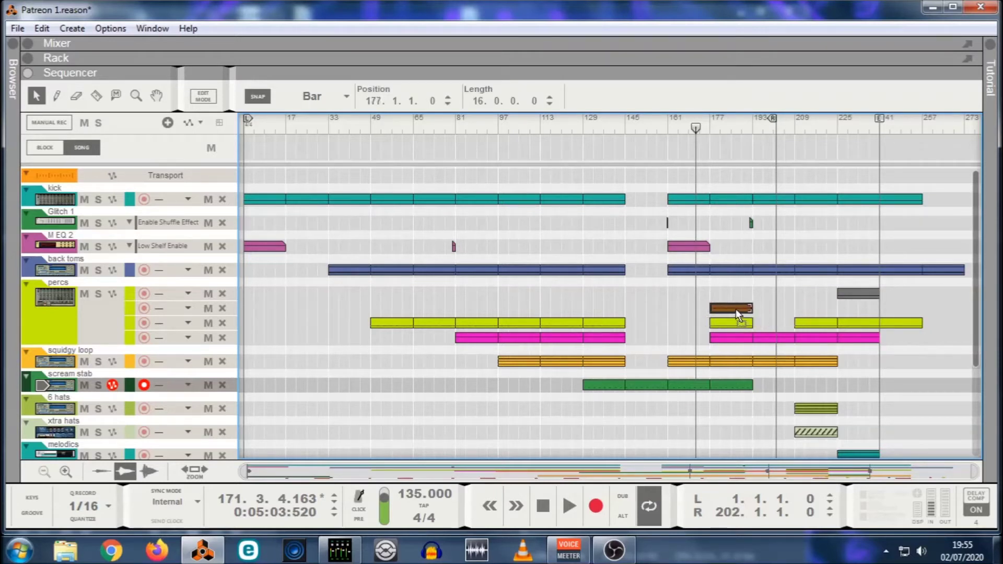
# Place the brown percs clip at both bar 129 and bar 177, and move the grey percs clip to bar 177.
pyautogui.moveTo(610, 305); pyautogui.dragTo(654, 308)
pyautogui.moveTo(718, 309); pyautogui.dragTo(720, 308)
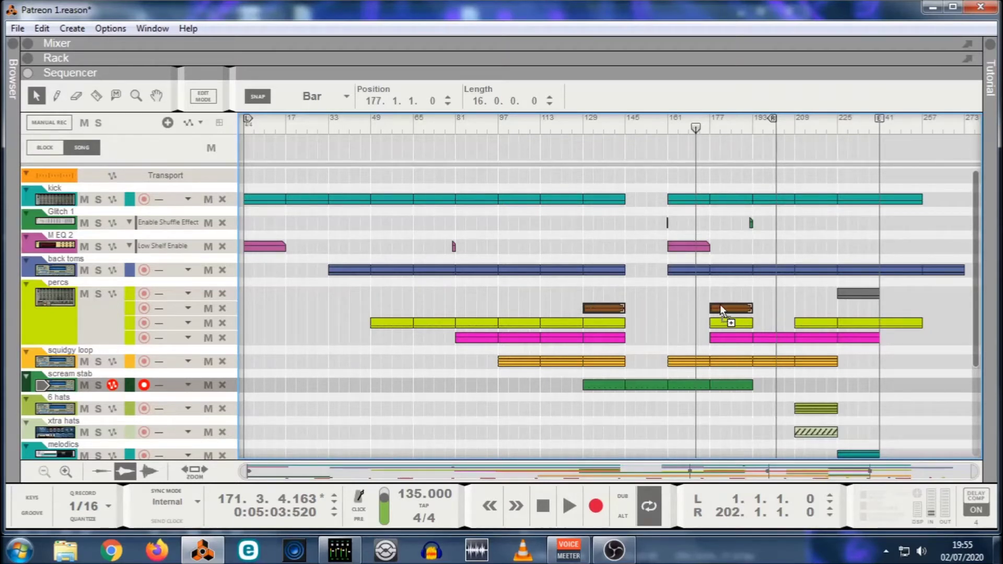
pyautogui.moveTo(844, 294); pyautogui.dragTo(713, 296)
# Move the 6 hats and xtra hats clips to bar 177.
pyautogui.click(787, 397)
pyautogui.scroll(-2, 789, 396)
pyautogui.moveTo(789, 365); pyautogui.dragTo(731, 387)
pyautogui.click(784, 386)
pyautogui.scroll(2, 790, 313)
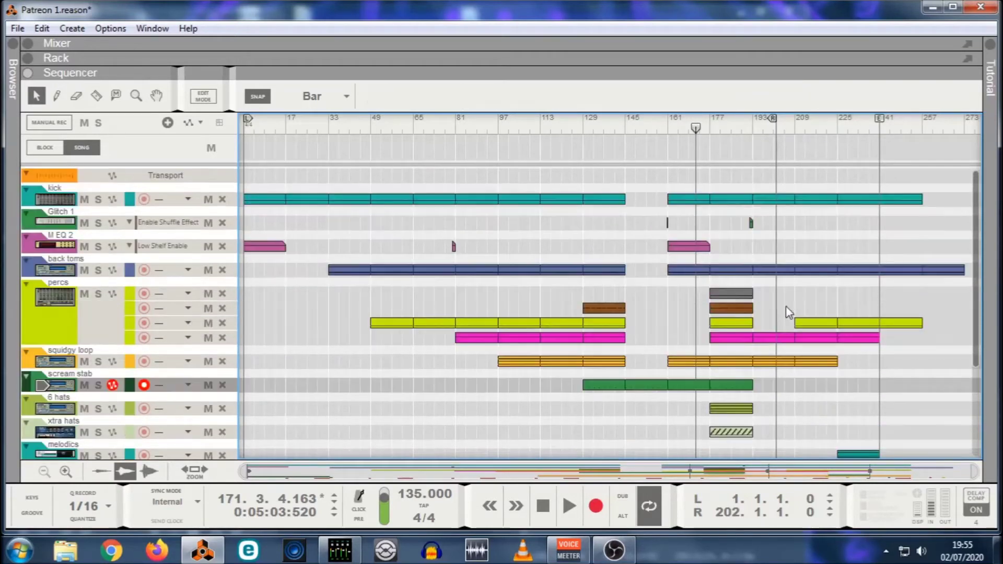
# Play the arrangement from bar 159 and look over all tracks around the section after the breakdown.
pyautogui.click(664, 130)
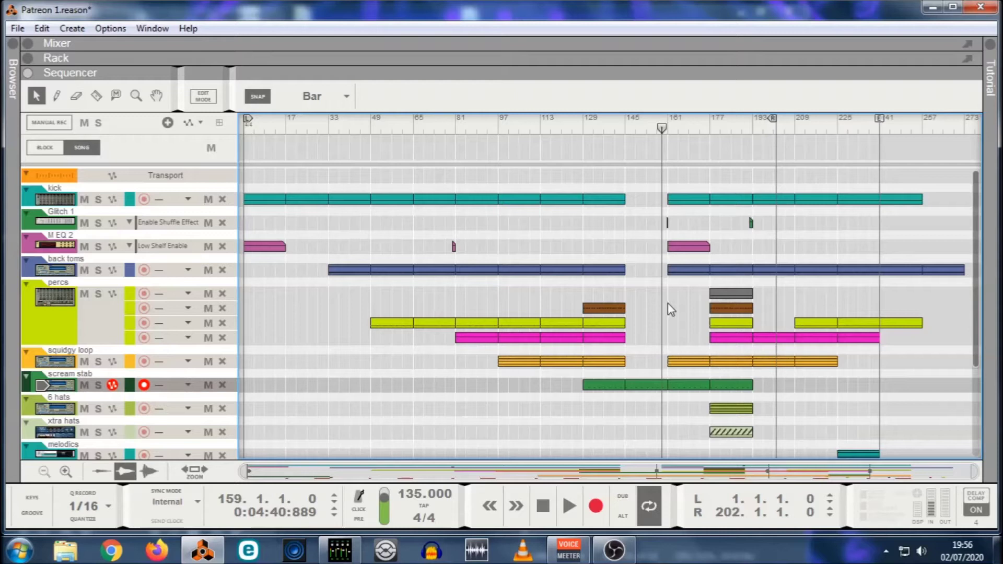
pyautogui.moveTo(716, 197); pyautogui.dragTo(754, 440)
pyautogui.click(692, 317)
pyautogui.click(568, 505)
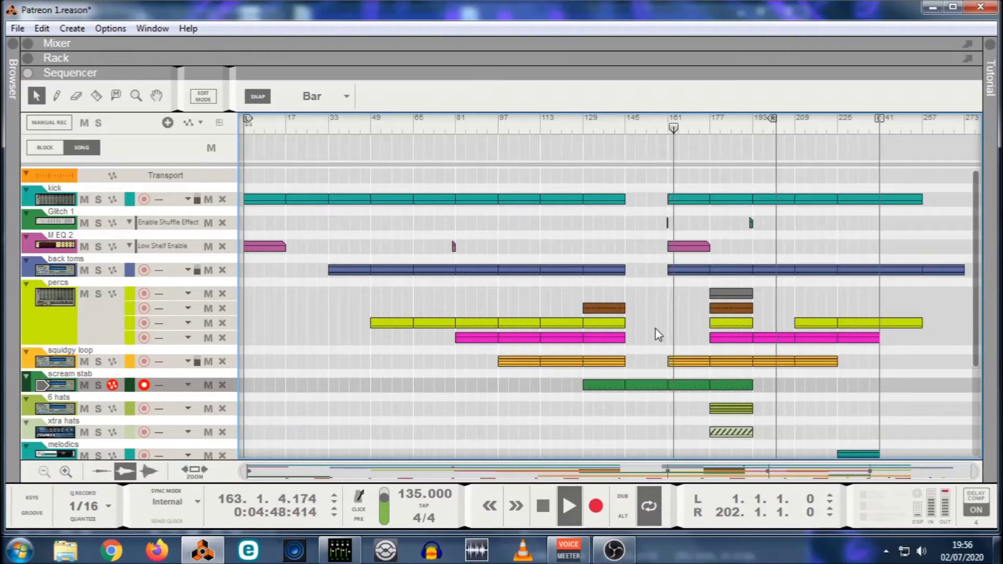
pyautogui.scroll(-5, 657, 329)
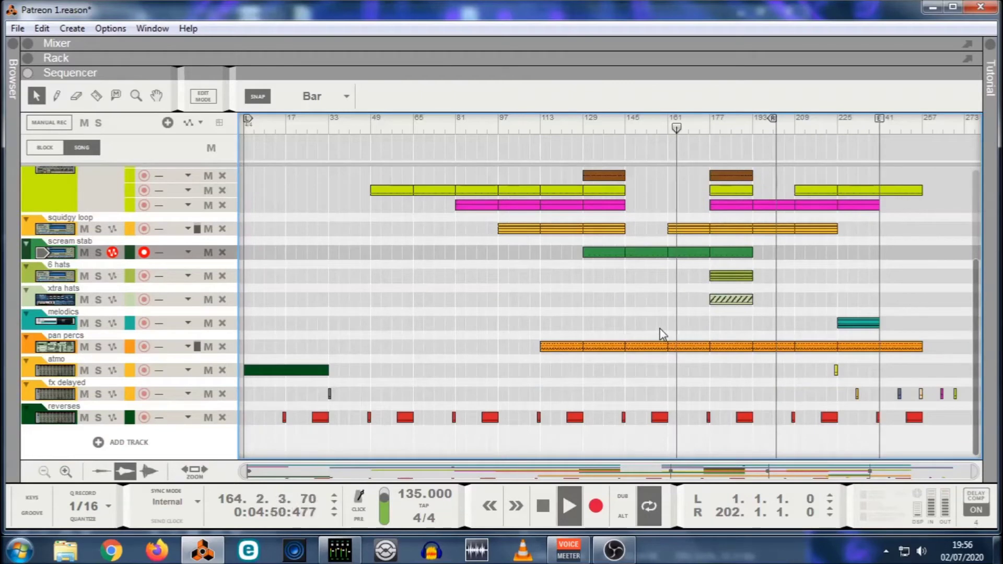
pyautogui.scroll(2, 705, 309)
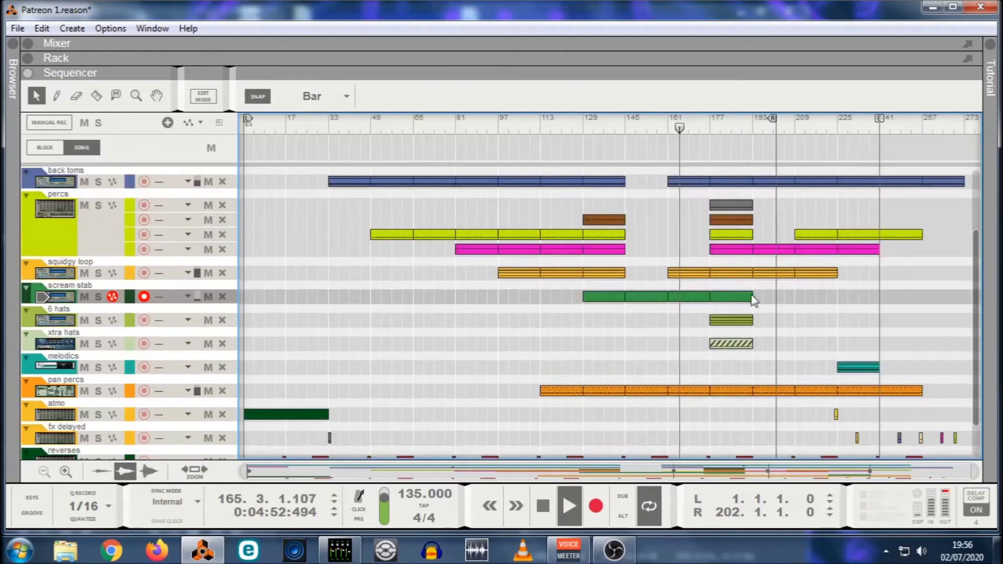
pyautogui.scroll(2, 794, 339)
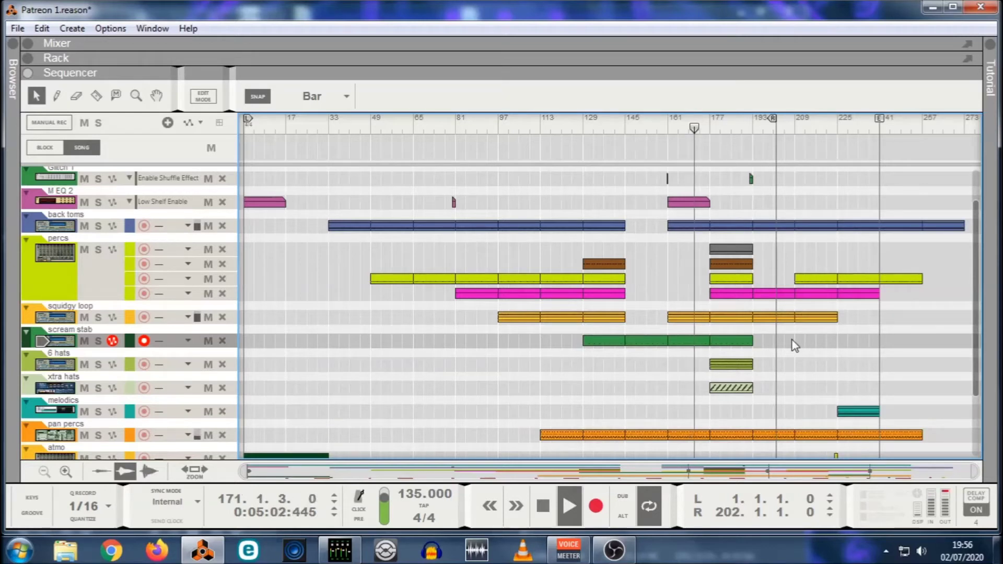
pyautogui.scroll(3, 793, 344)
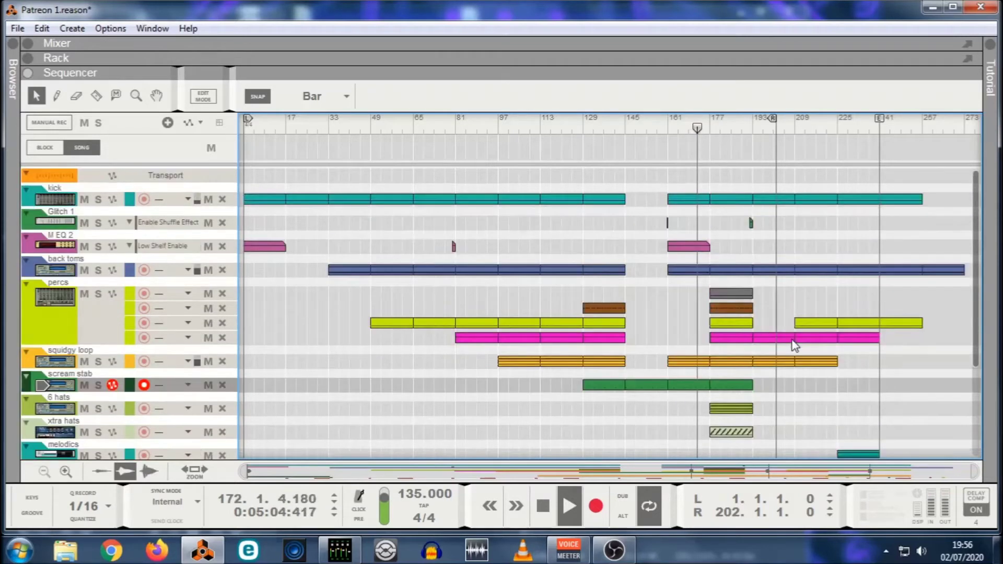
# Check the Glitch 1 automation clip just before bar 193 and stop playback.
pyautogui.click(752, 224)
pyautogui.click(41, 28)
pyautogui.click(614, 165)
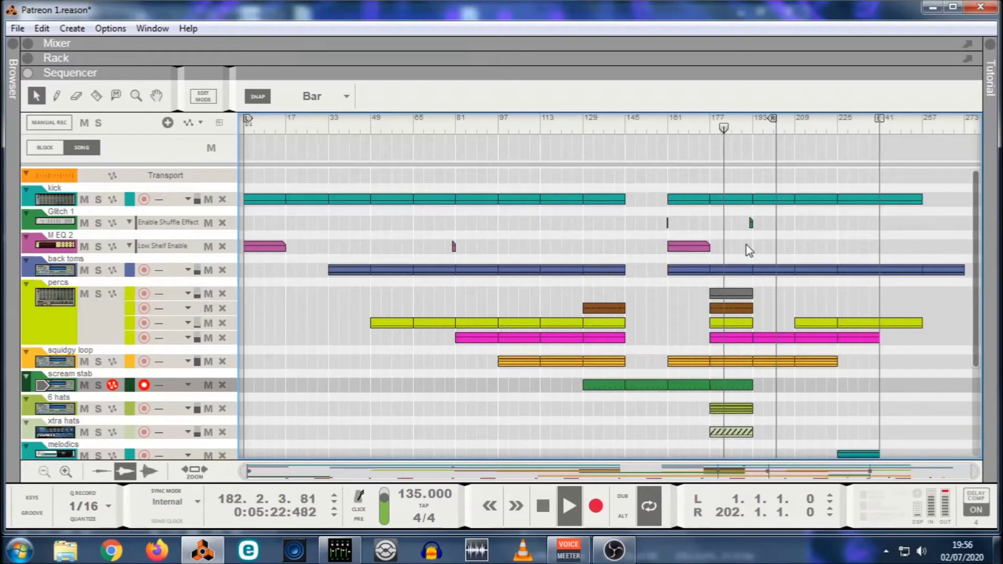
pyautogui.click(538, 522)
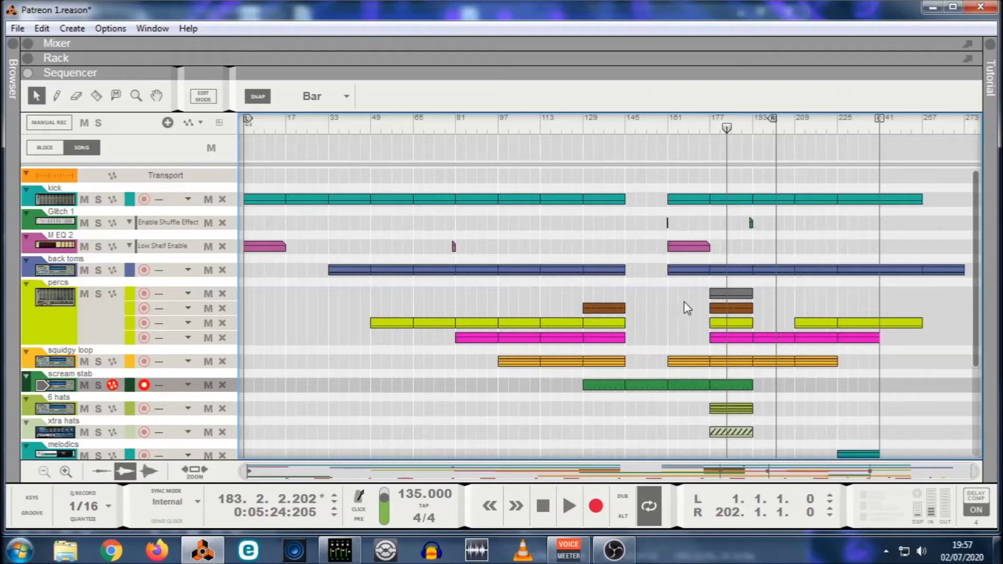
# Move the grey and brown percs clips to bar 209 and the yellow percs clip from bar 177 to bar 193.
pyautogui.moveTo(699, 287); pyautogui.dragTo(821, 309)
pyautogui.moveTo(735, 322); pyautogui.dragTo(776, 323)
# Move the 6 hats and xtra hats clips to bar 209 and extend the scream stab clips to bar 241.
pyautogui.moveTo(764, 447); pyautogui.dragTo(772, 384)
pyautogui.click(769, 406)
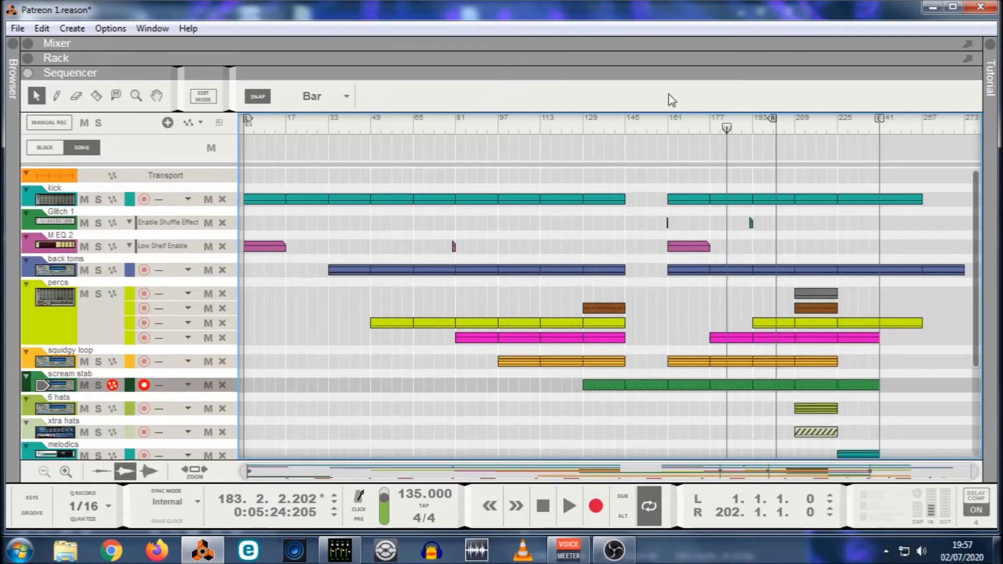
# Play the arrangement from about bar 173 and place a 16-bar yellow percs clip at bar 185 for an earlier entry.
pyautogui.click(700, 130)
pyautogui.click(570, 506)
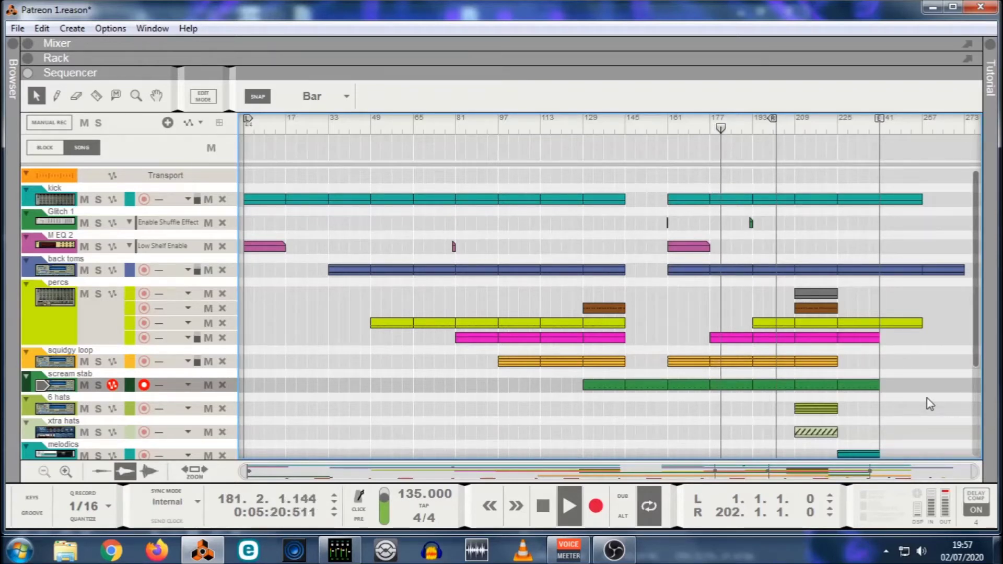
pyautogui.scroll(-2, 927, 403)
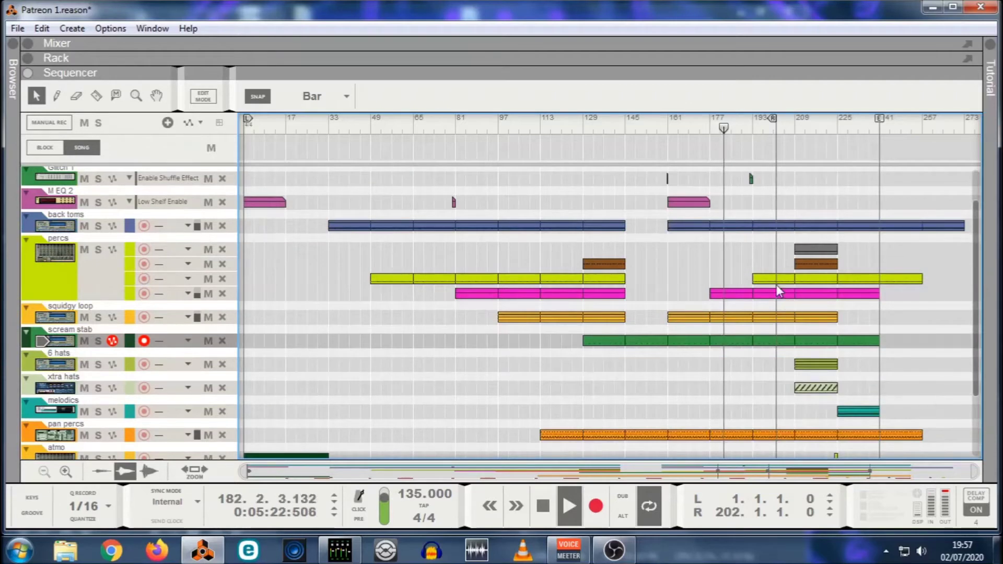
pyautogui.moveTo(775, 278); pyautogui.dragTo(754, 279)
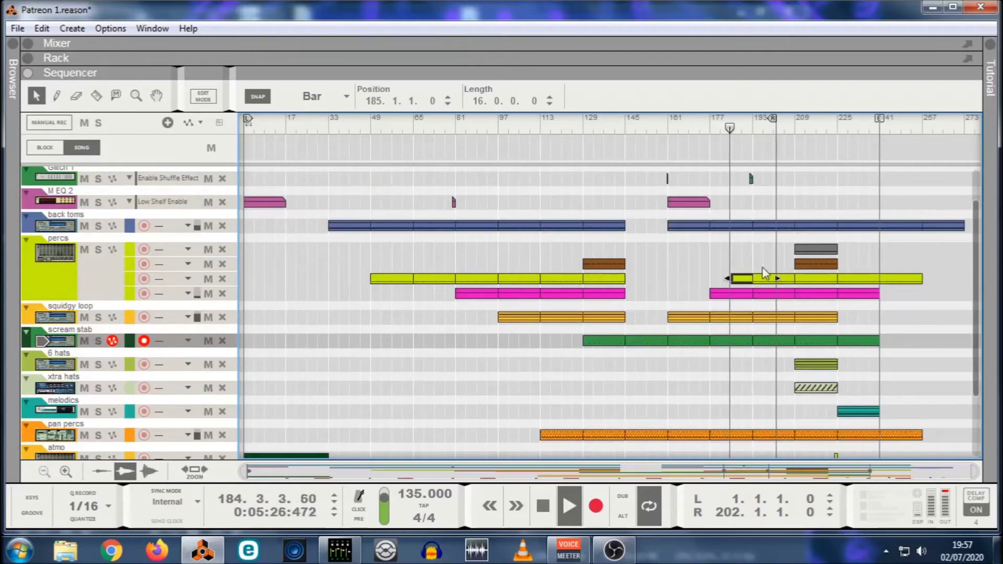
pyautogui.click(752, 262)
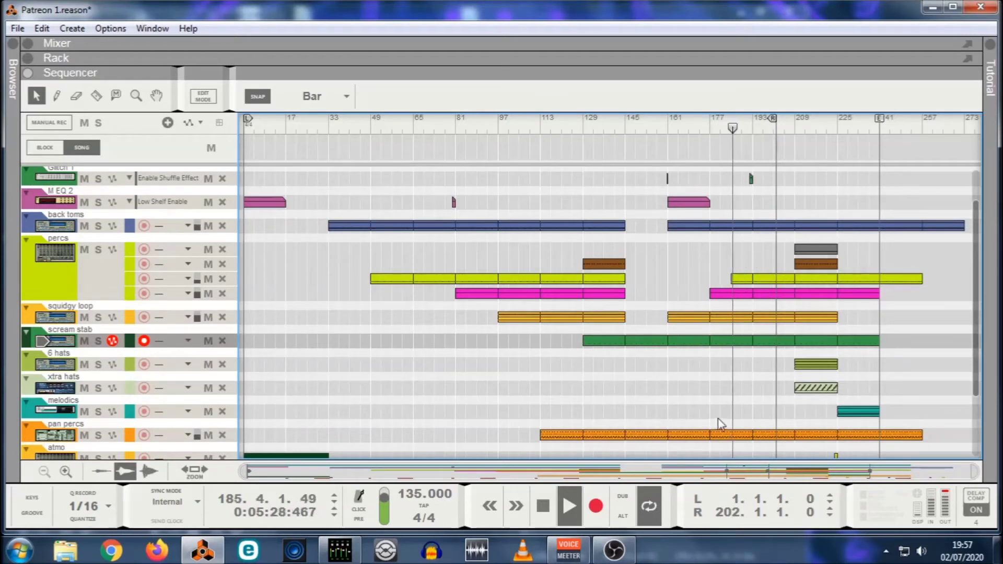
pyautogui.scroll(2, 747, 391)
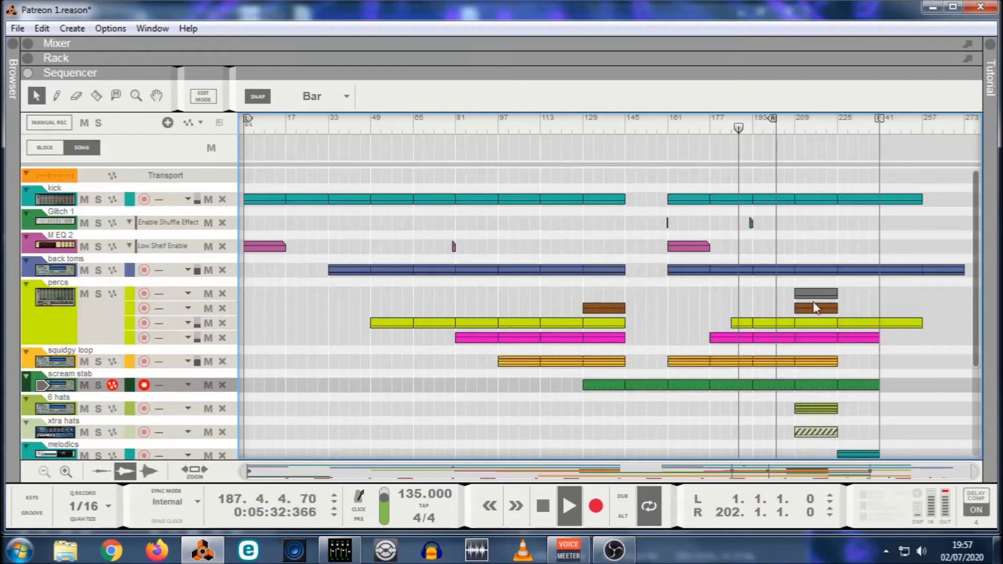
# Move the 6 hats clip 16 bars earlier so it starts at bar 193.
pyautogui.moveTo(805, 413); pyautogui.dragTo(761, 415)
pyautogui.click(763, 436)
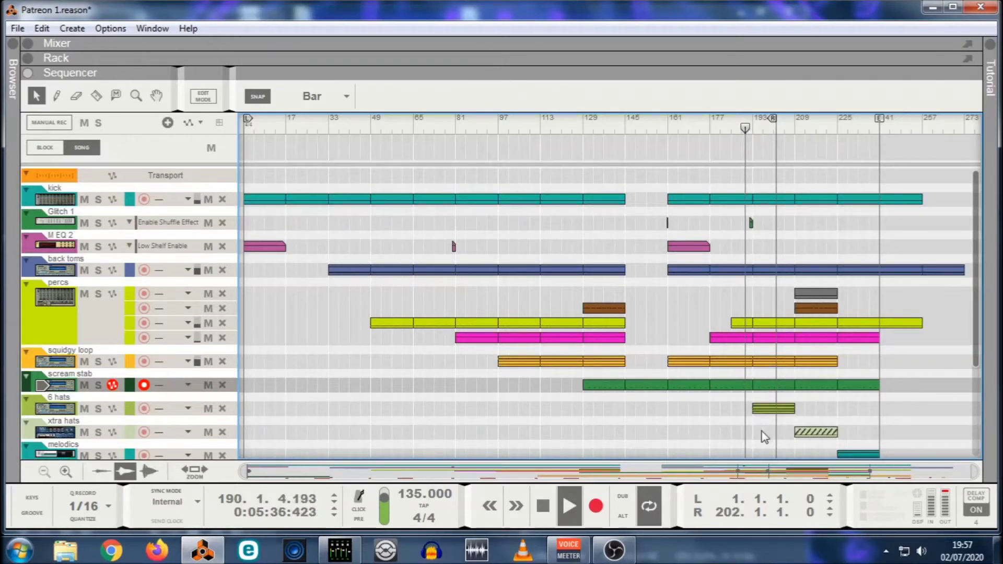
pyautogui.scroll(-3, 758, 438)
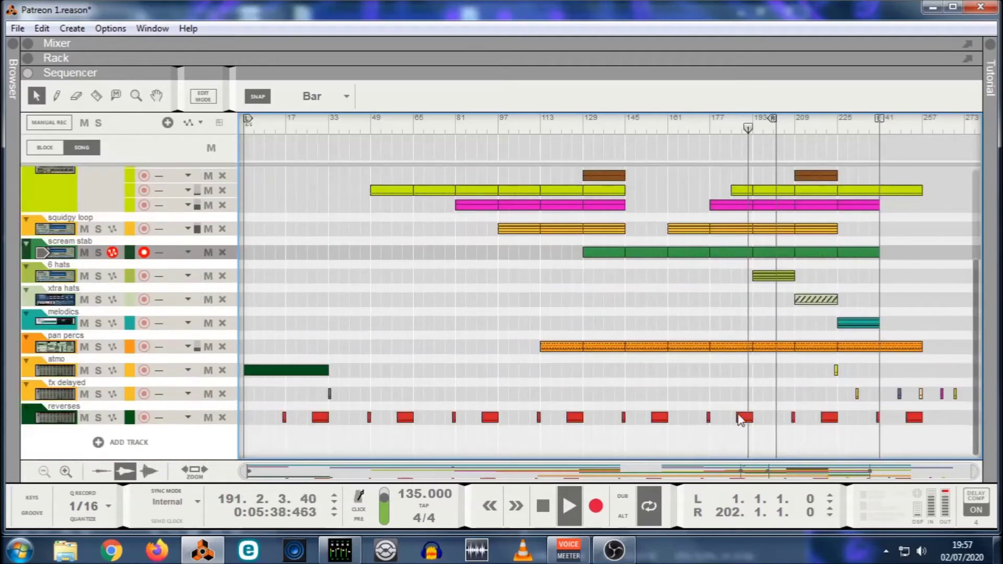
pyautogui.click(743, 417)
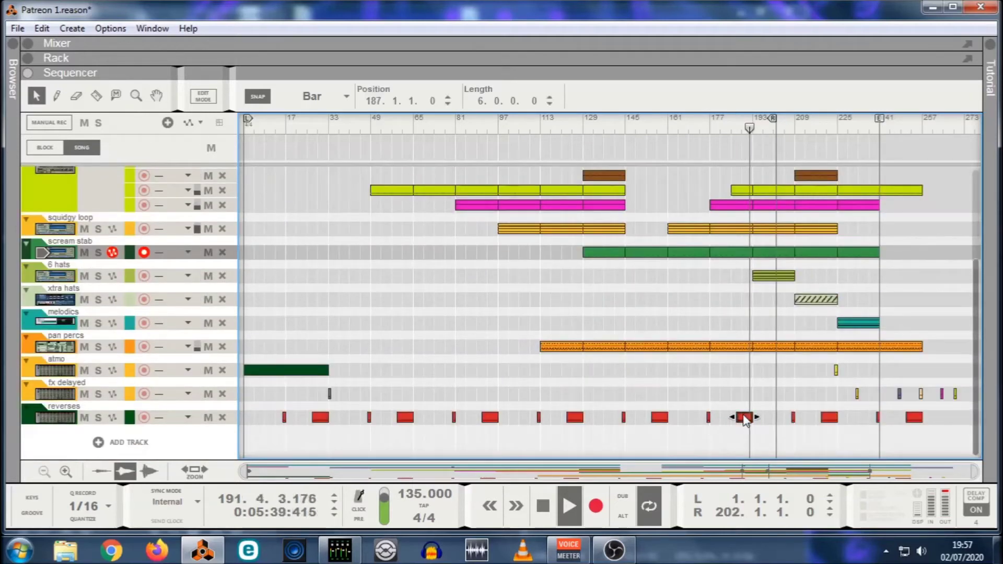
# Duplicate the 6 hats clip to bar 209, directly after the original.
pyautogui.click(771, 277)
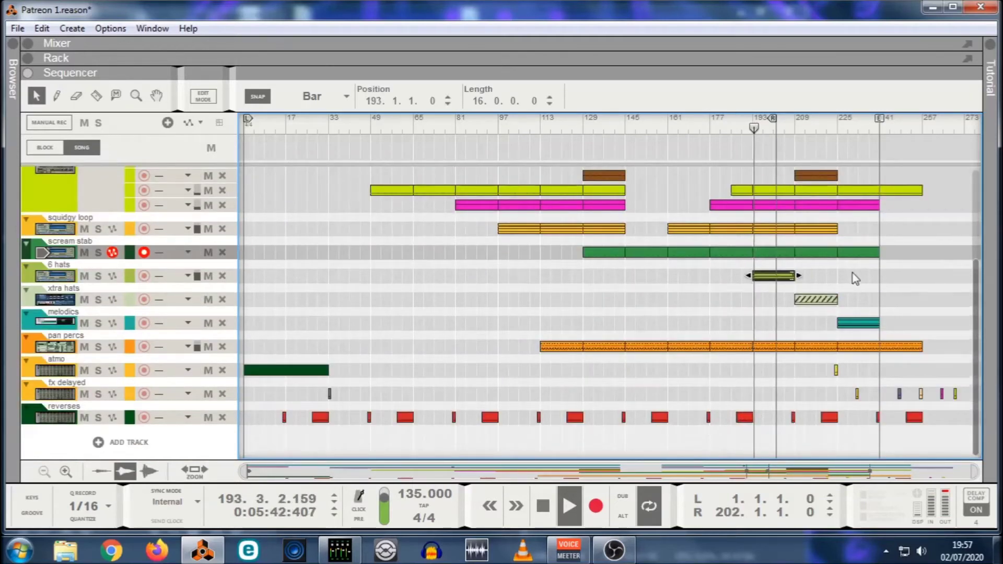
pyautogui.scroll(2, 857, 282)
pyautogui.moveTo(776, 371); pyautogui.dragTo(818, 365)
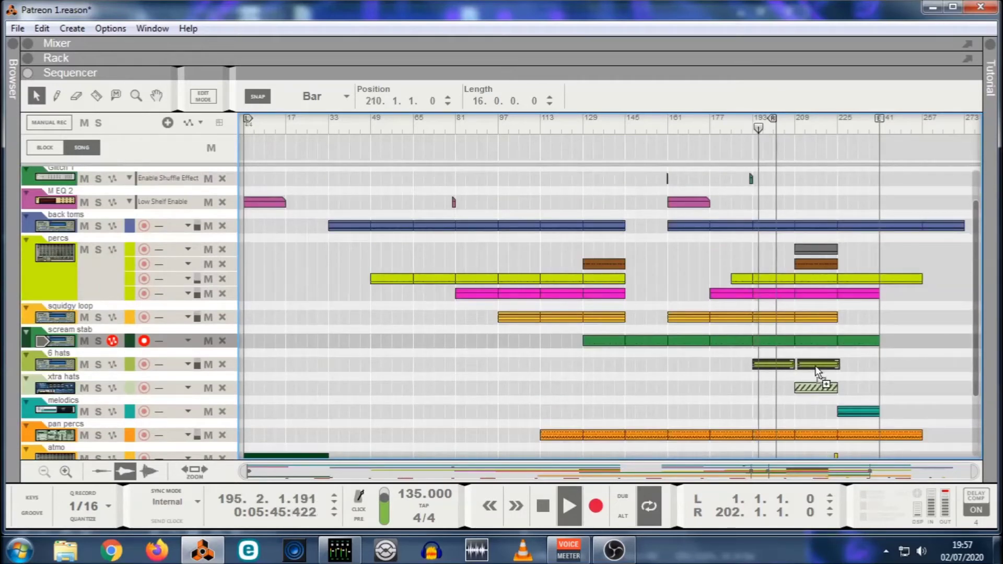
pyautogui.click(867, 378)
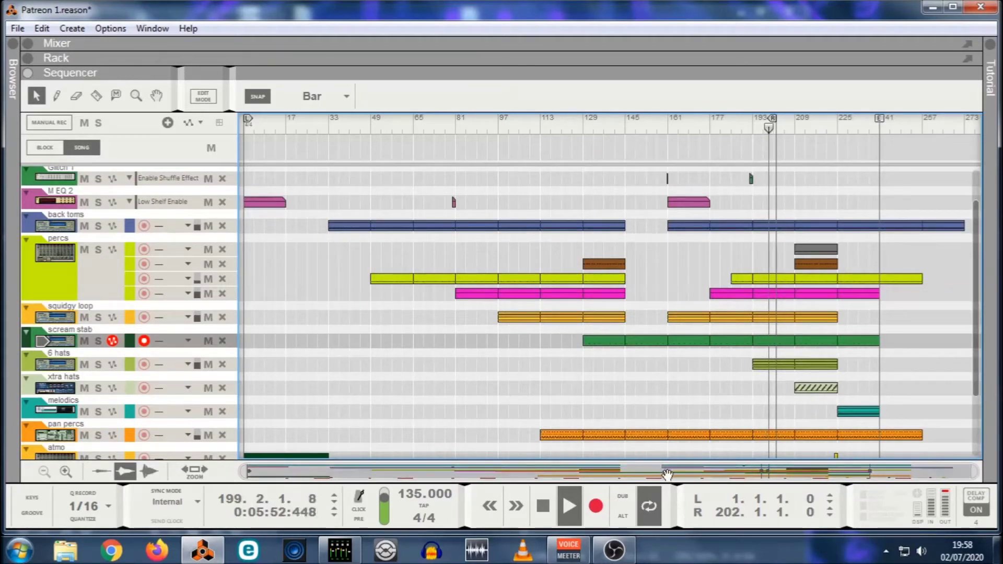
# Turn off looping and move the right locator to bar 258.
pyautogui.click(649, 506)
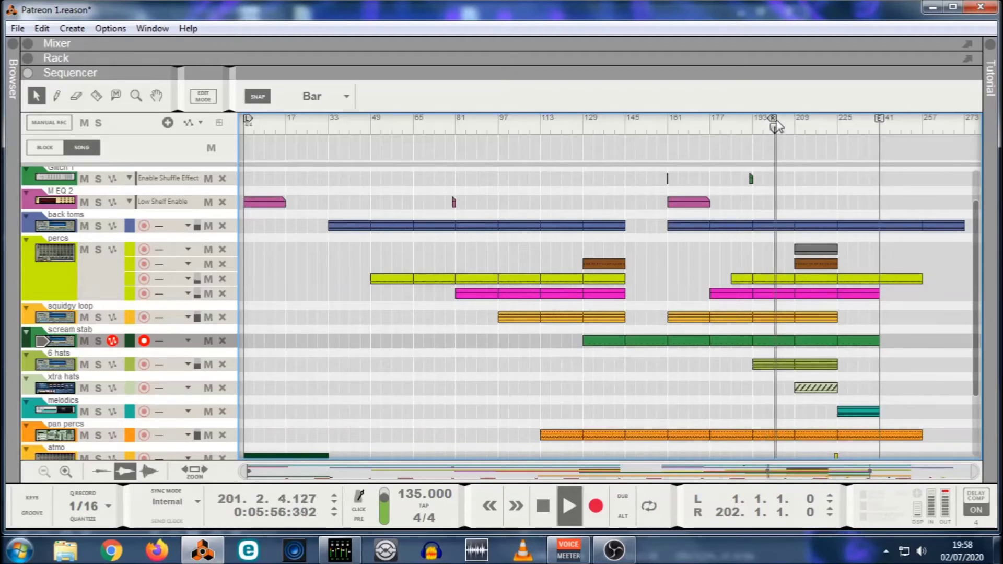
pyautogui.moveTo(777, 126); pyautogui.dragTo(921, 126)
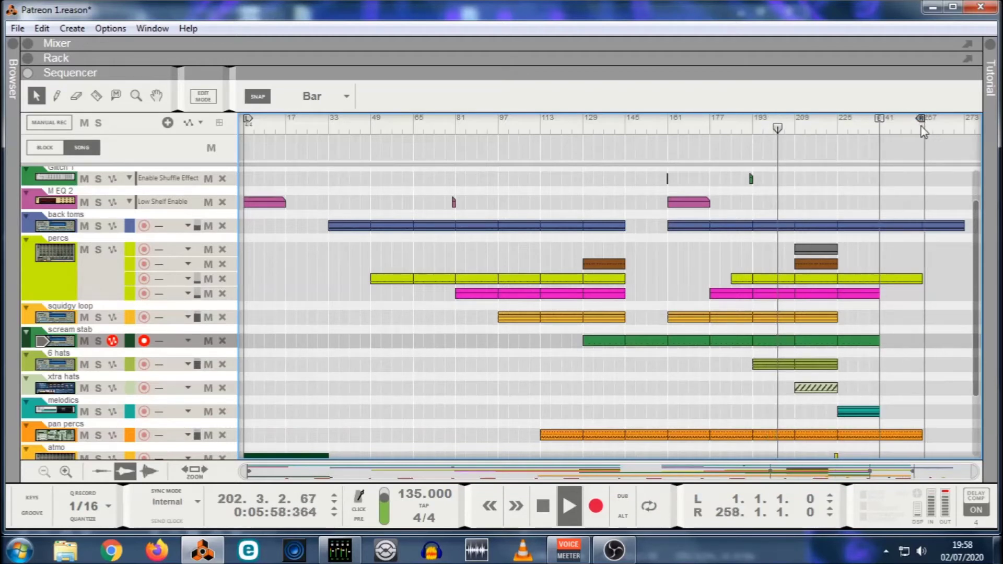
pyautogui.scroll(-2, 873, 262)
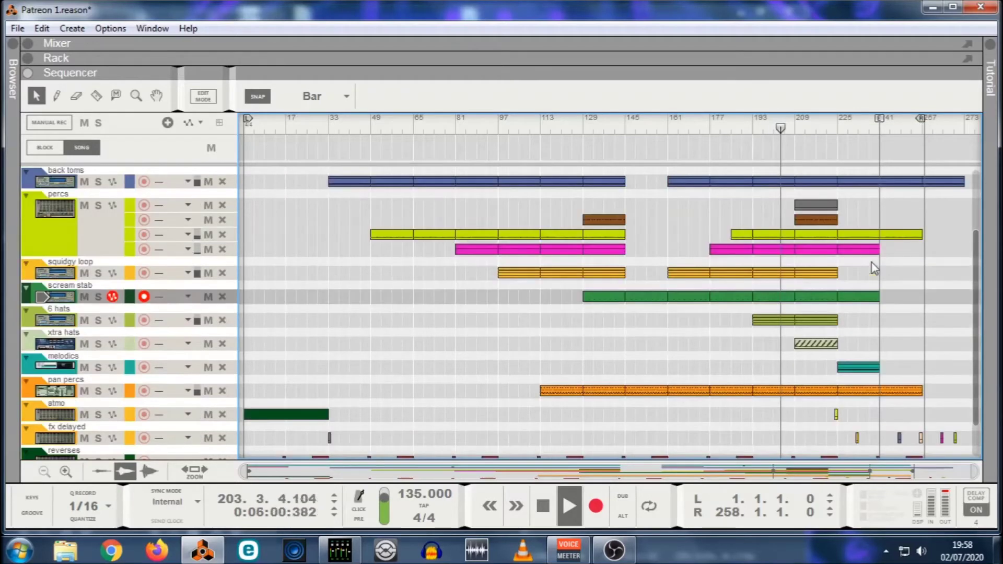
pyautogui.scroll(-2, 886, 313)
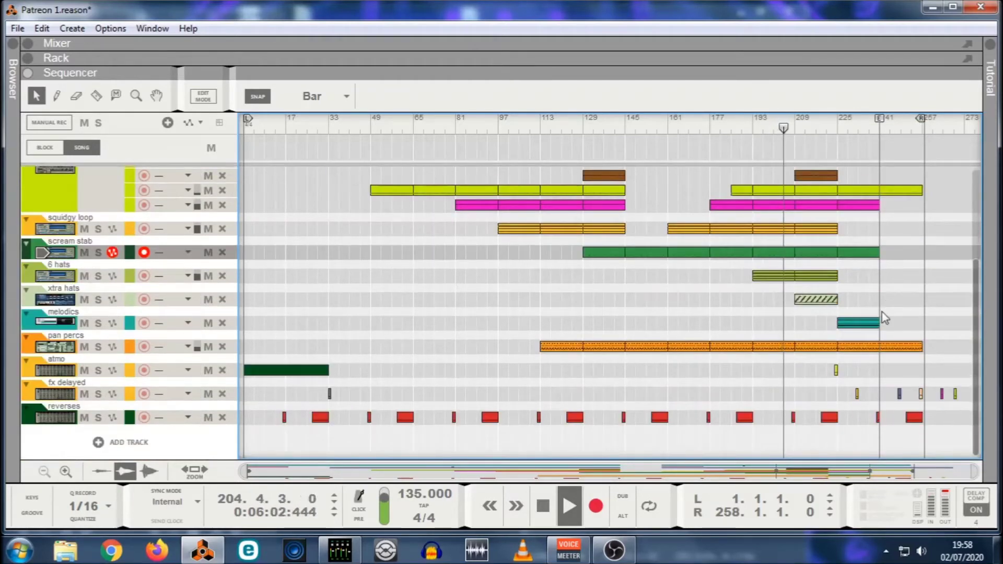
pyautogui.scroll(4, 883, 316)
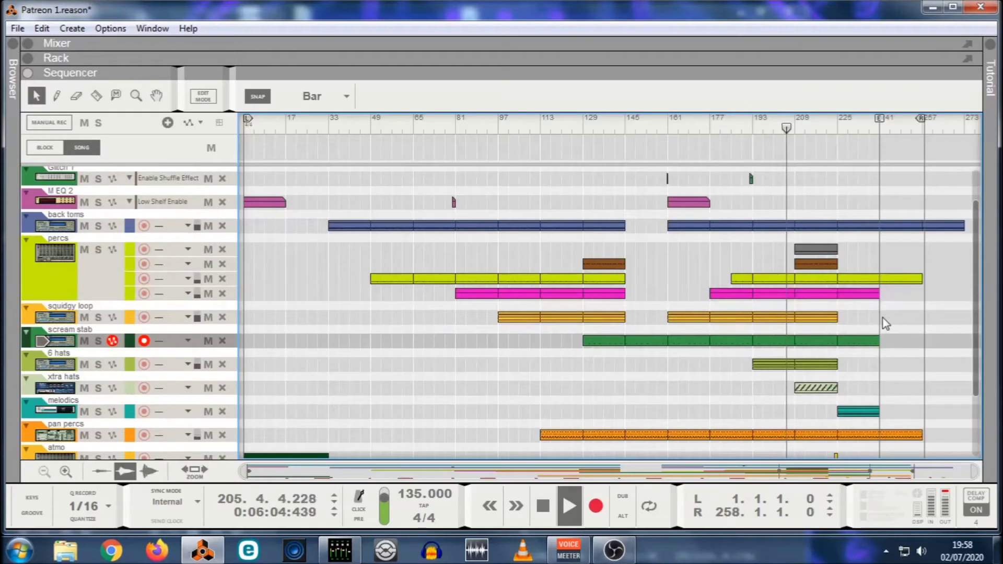
# Stop playback and examine the clip layout across all tracks, including the xtra hats and melodics clips.
pyautogui.click(544, 506)
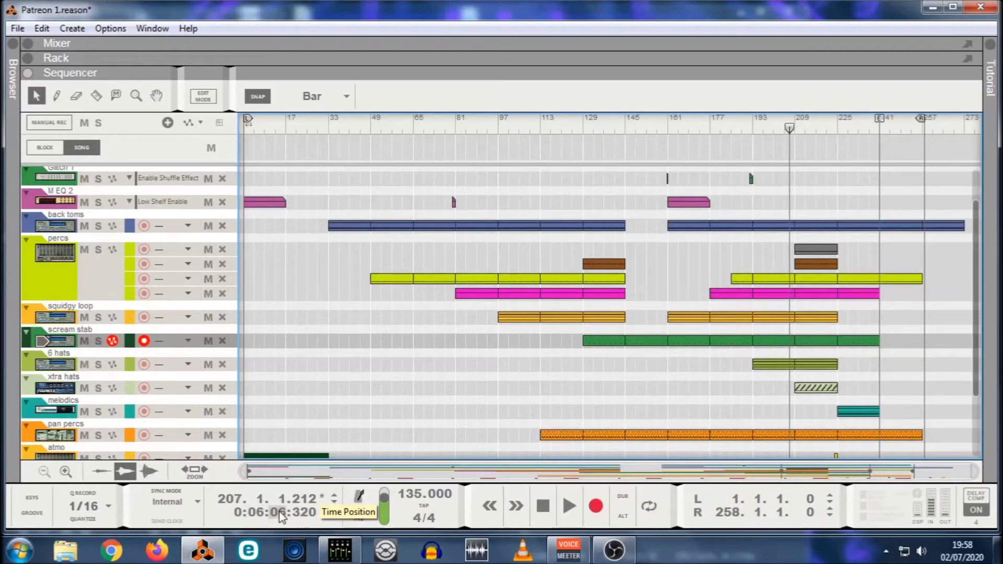
pyautogui.scroll(-2, 847, 279)
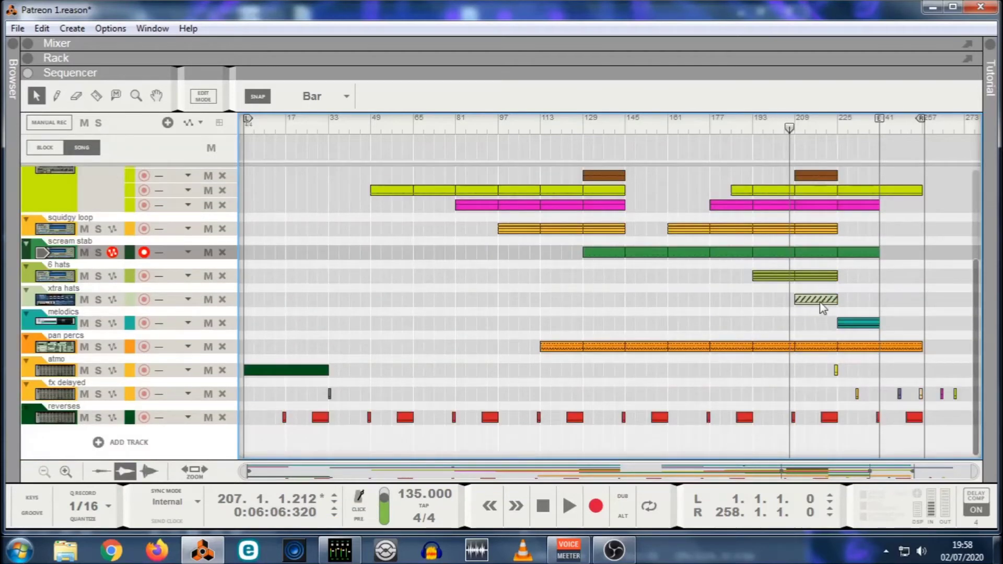
pyautogui.click(818, 302)
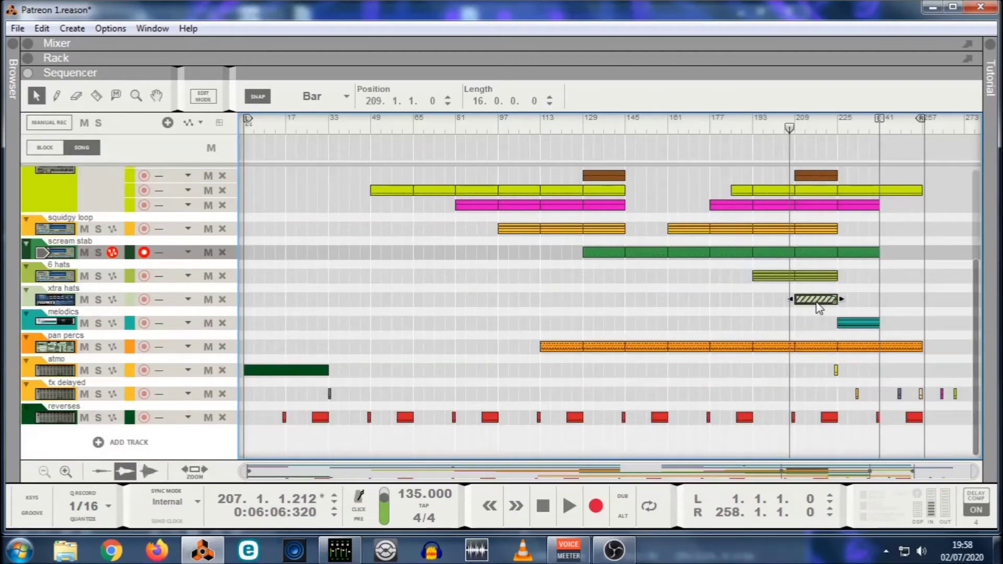
pyautogui.click(864, 328)
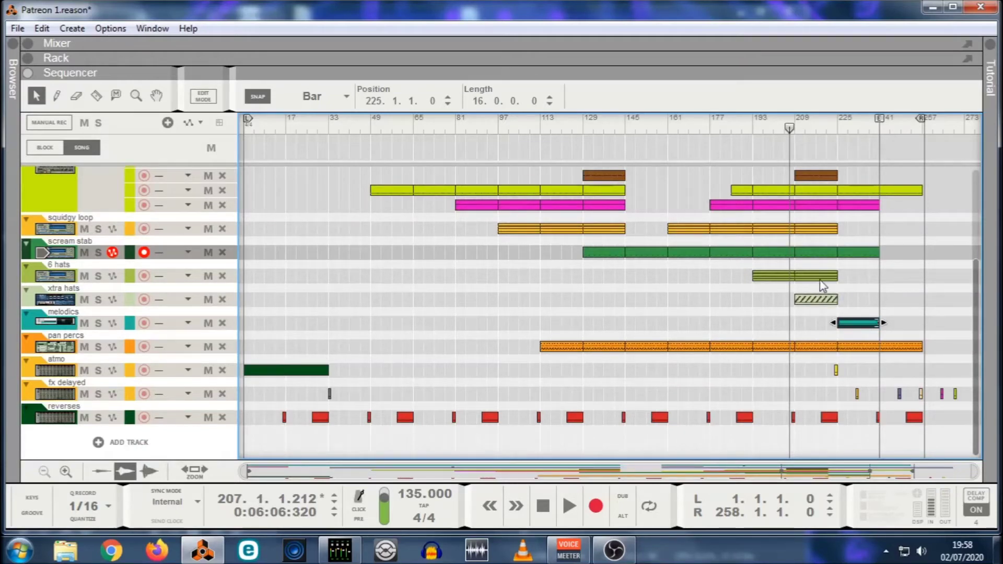
pyautogui.scroll(3, 824, 284)
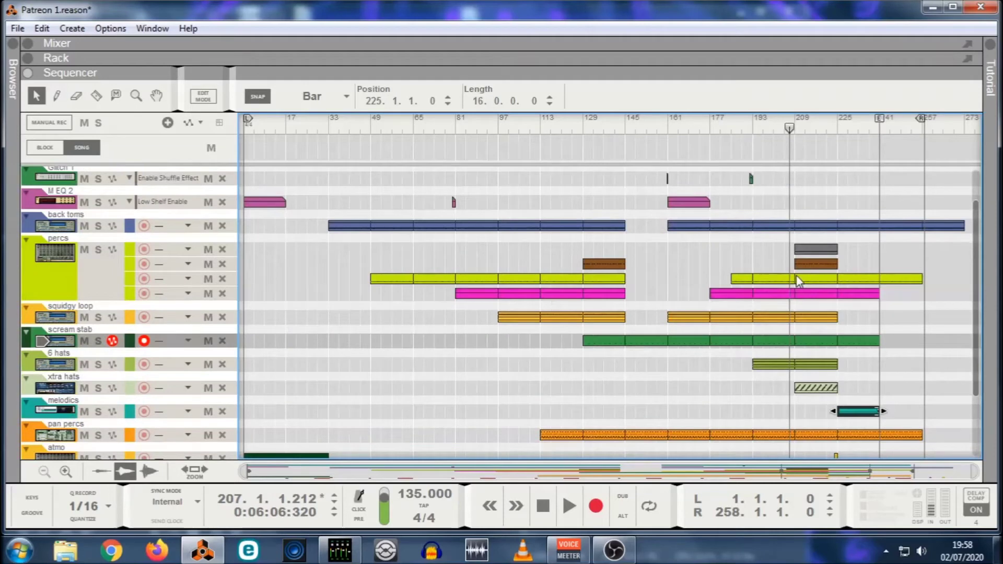
pyautogui.scroll(2, 501, 274)
pyautogui.scroll(-5, 495, 287)
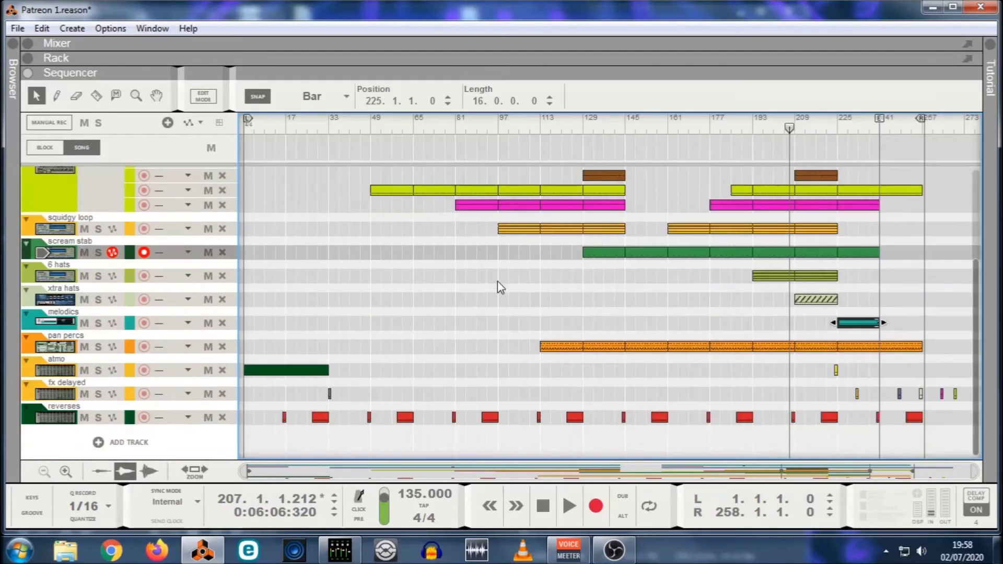
pyautogui.click(679, 295)
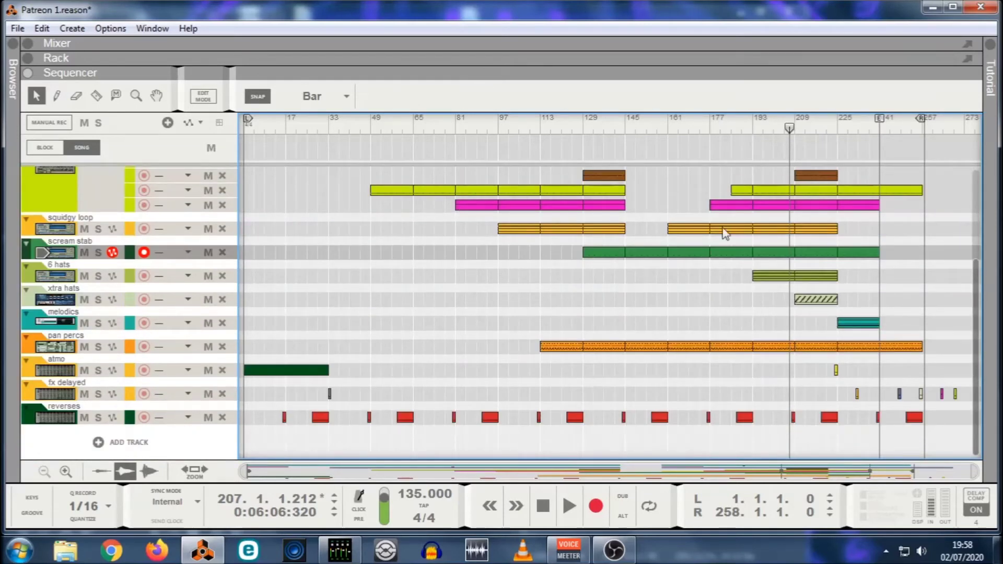
pyautogui.scroll(2, 550, 228)
pyautogui.scroll(4, 550, 227)
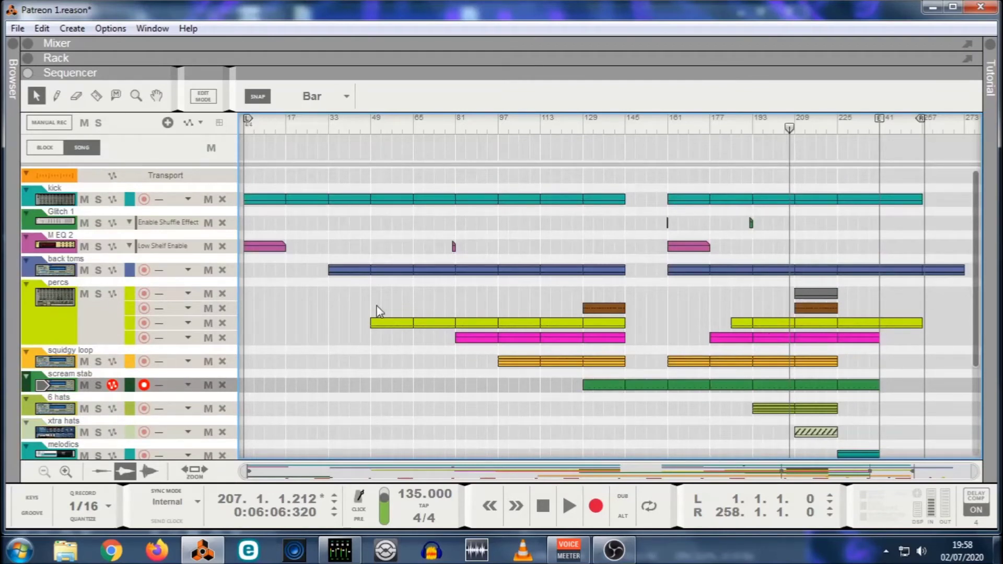
pyautogui.scroll(-6, 703, 319)
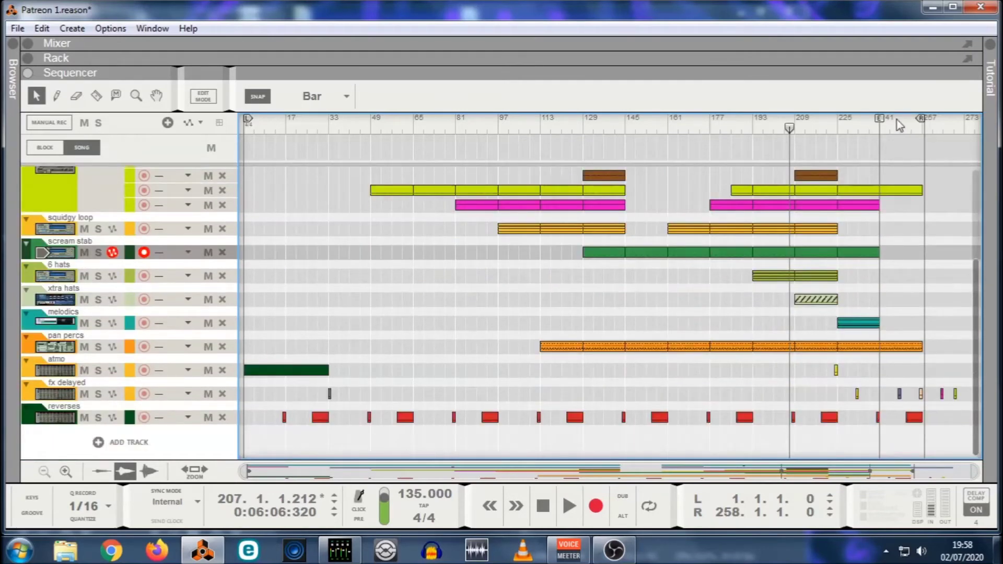
# Move the song end marker to bar 258 and return the playhead to bar 1.
pyautogui.moveTo(880, 128); pyautogui.dragTo(925, 133)
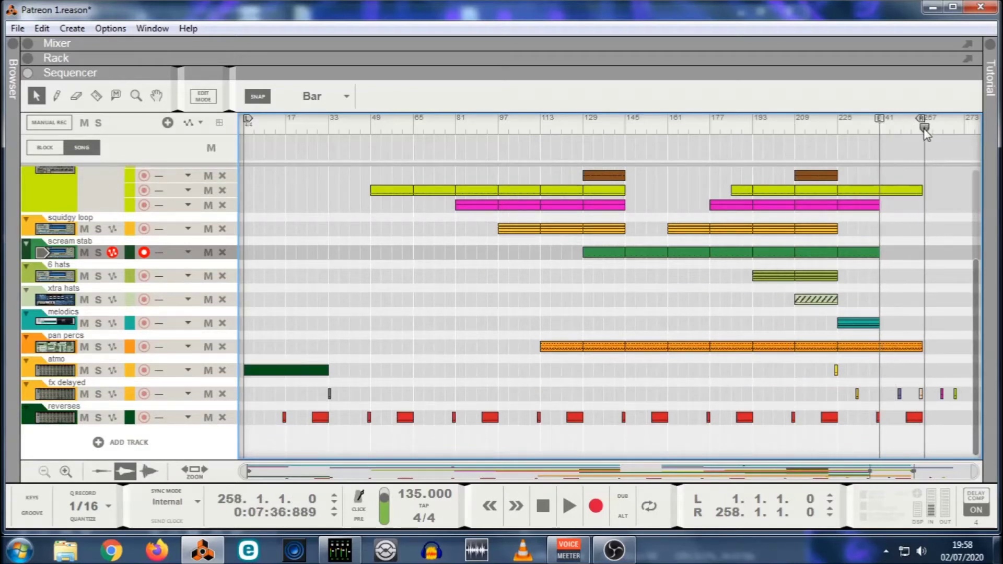
pyautogui.moveTo(881, 126); pyautogui.dragTo(924, 125)
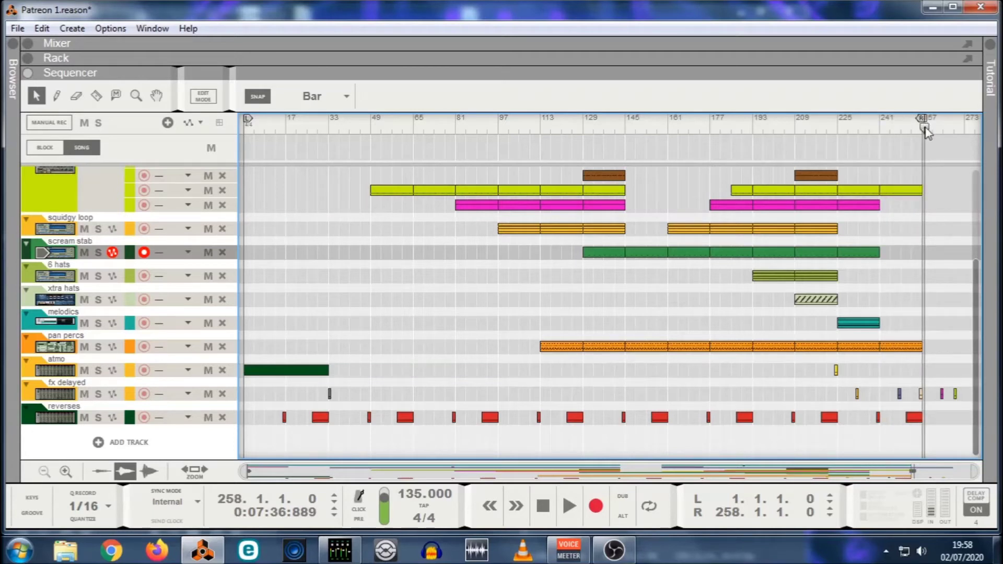
pyautogui.moveTo(925, 131)
pyautogui.mouseDown()
pyautogui.moveTo(717, 161)
pyautogui.moveTo(192, 168)
pyautogui.mouseUp()
pyautogui.moveTo(299, 397); pyautogui.dragTo(972, 369)
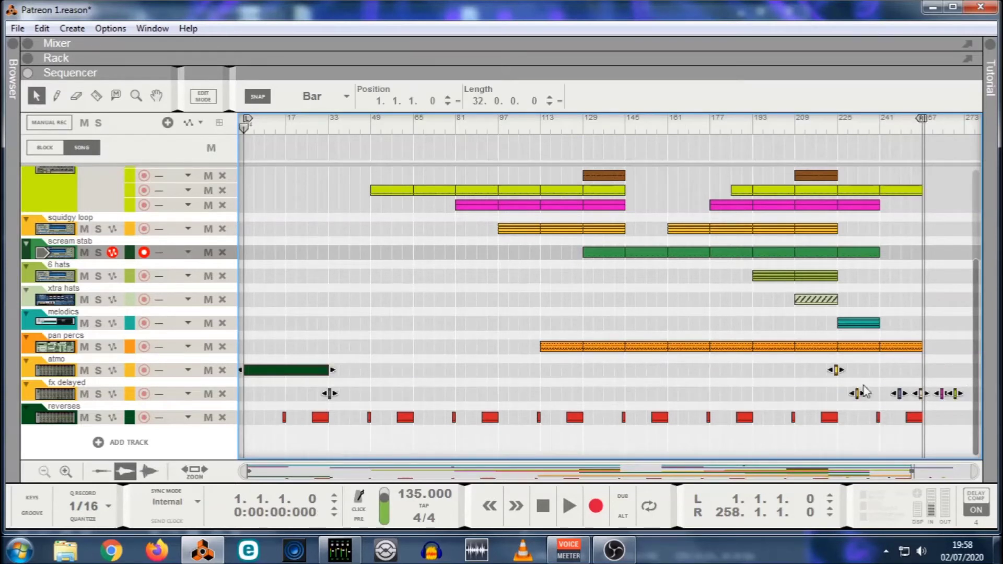
pyautogui.click(516, 402)
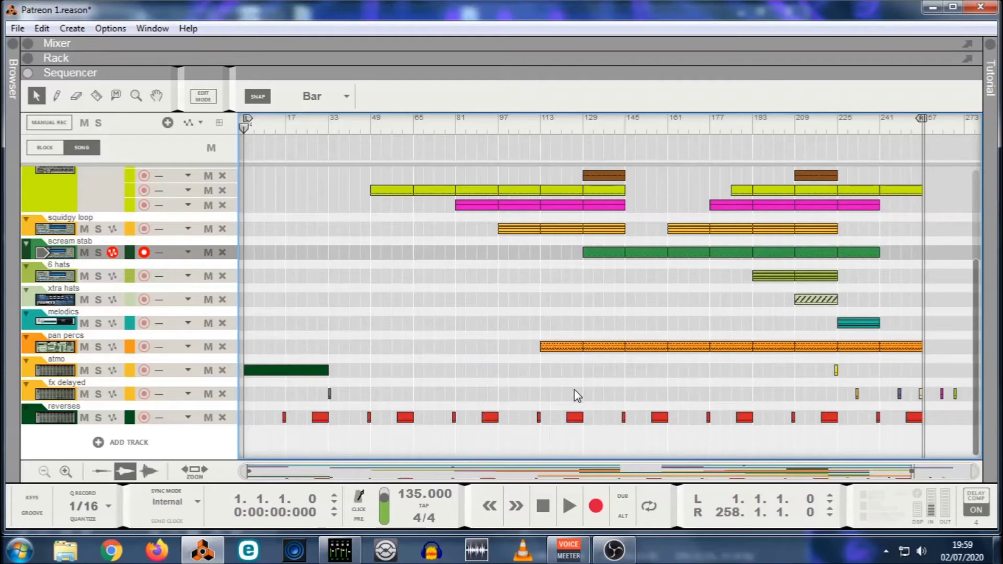
pyautogui.scroll(5, 591, 209)
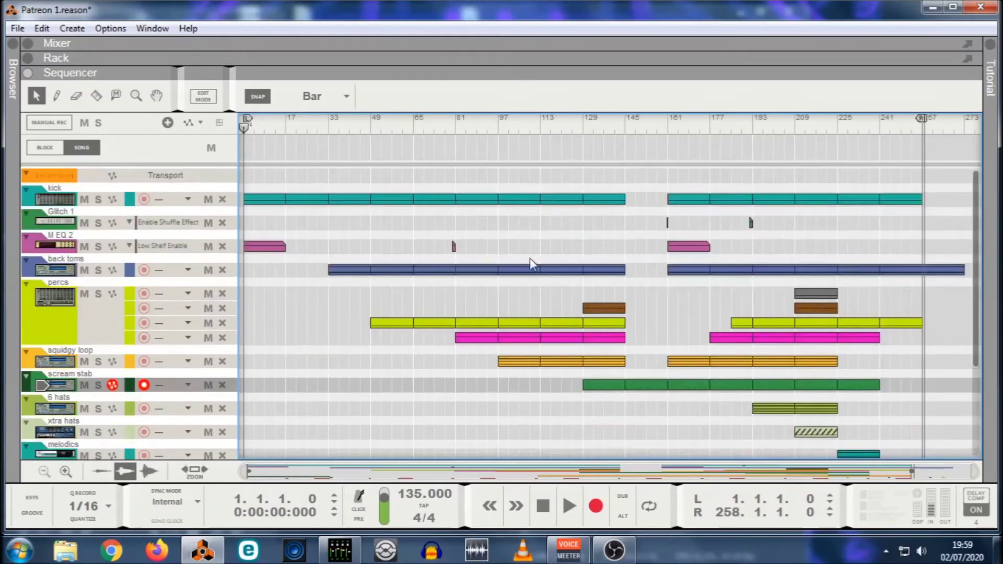
pyautogui.scroll(-5, 505, 321)
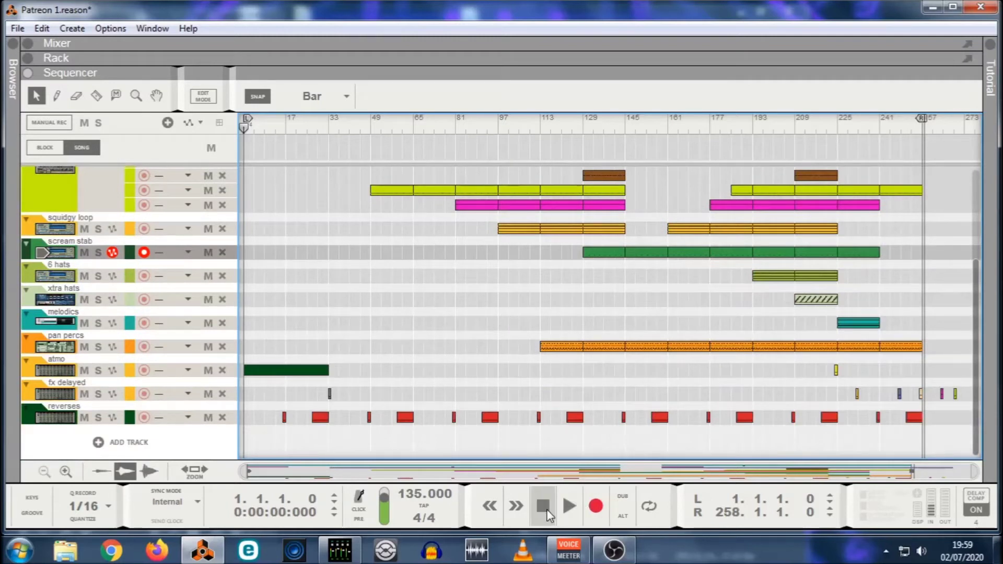
# Move the short clip on atmo and the last five fx delayed clips together so the atmo clip starts at bar 80.
pyautogui.moveTo(820, 364); pyautogui.dragTo(978, 406)
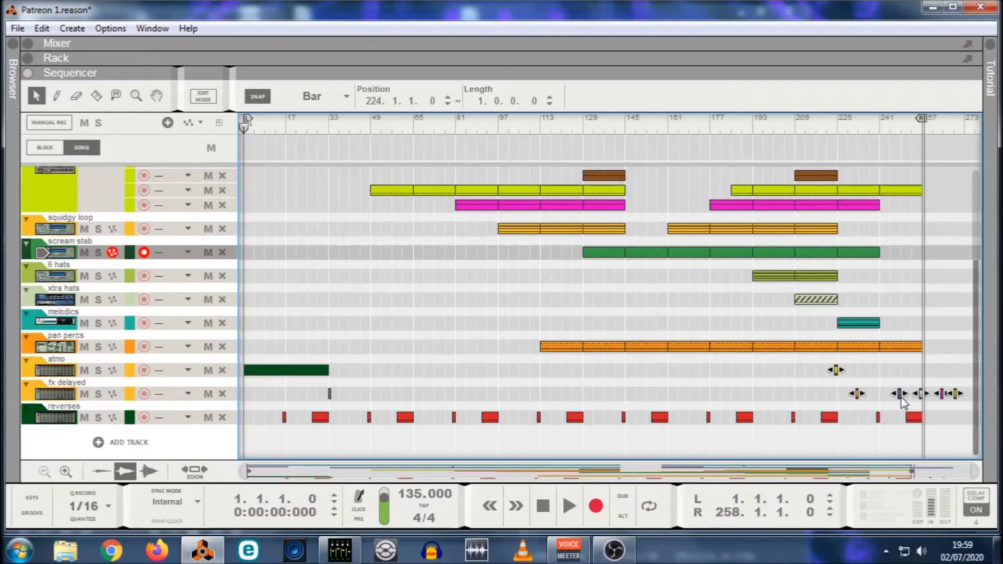
pyautogui.moveTo(900, 396); pyautogui.dragTo(518, 387)
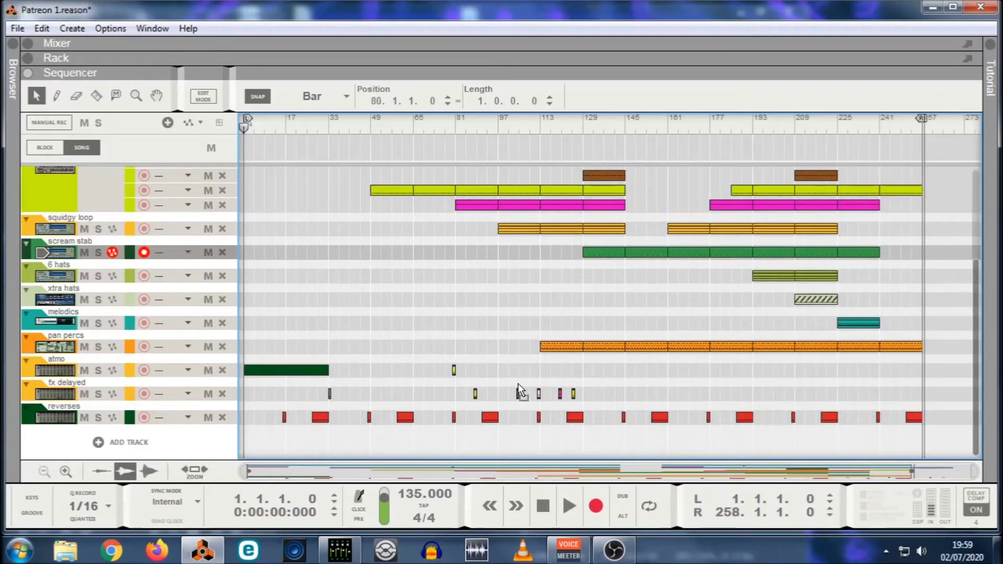
pyautogui.click(513, 370)
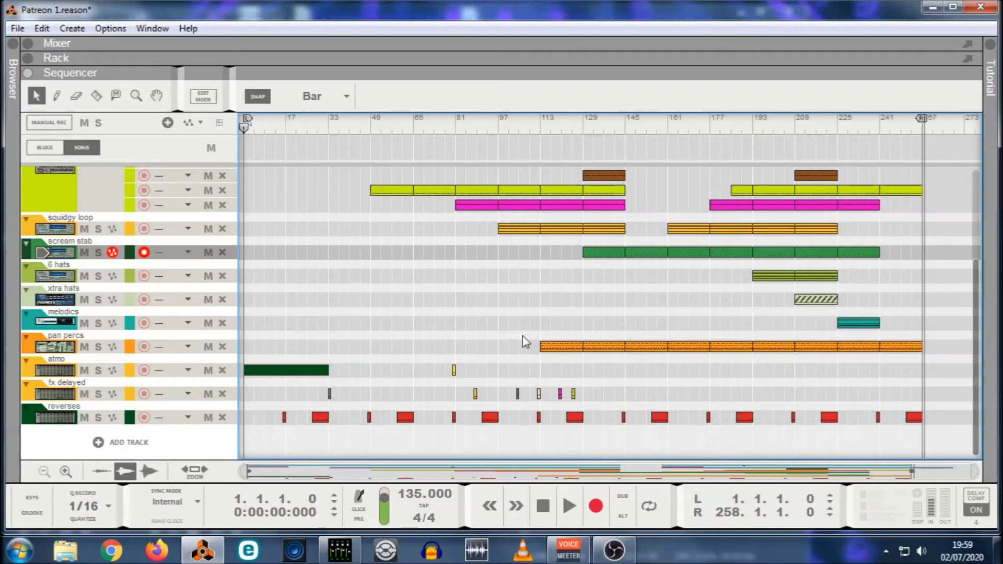
# Play the song from bar 1.
pyautogui.scroll(3, 550, 311)
pyautogui.scroll(-3, 550, 316)
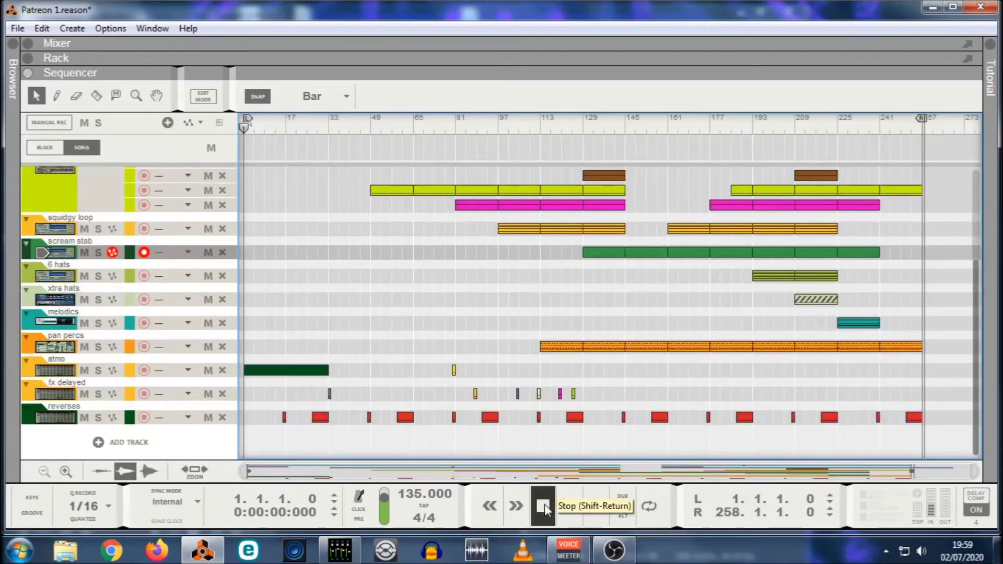
pyautogui.click(569, 506)
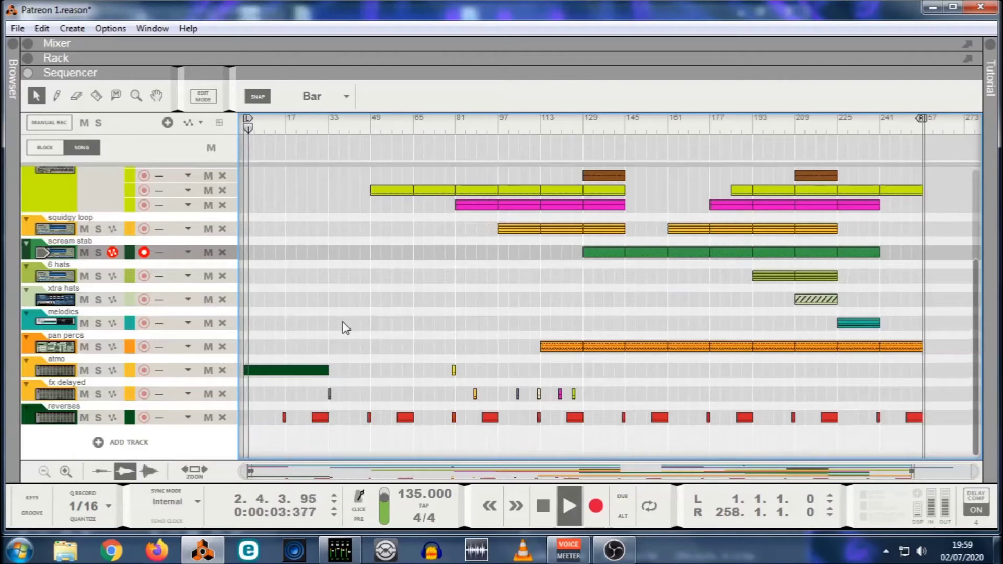
pyautogui.scroll(3, 345, 328)
pyautogui.scroll(-3, 345, 328)
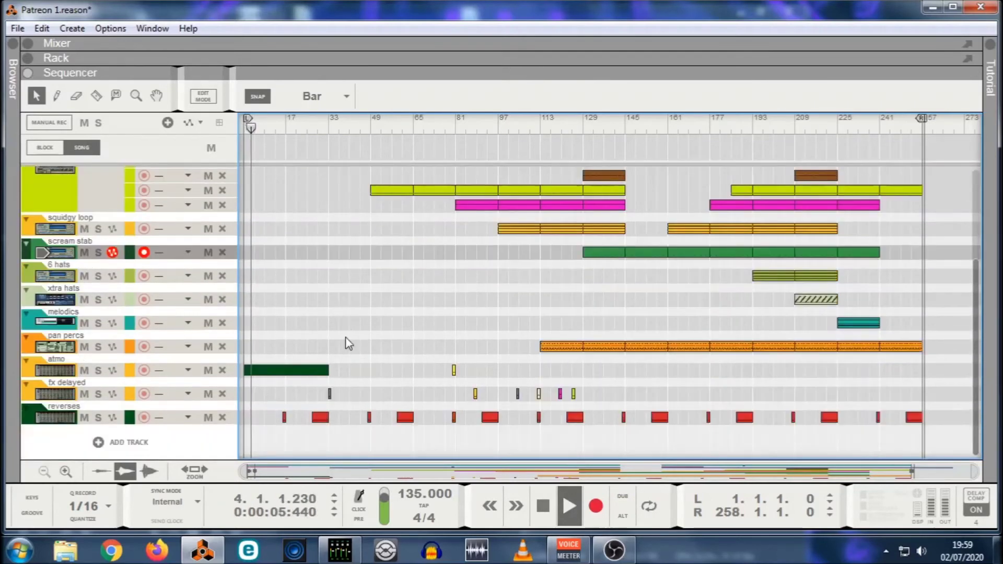
# Move the short atmo clip to bar 49, in line with the start of the yellow-green percs clips.
pyautogui.click(370, 418)
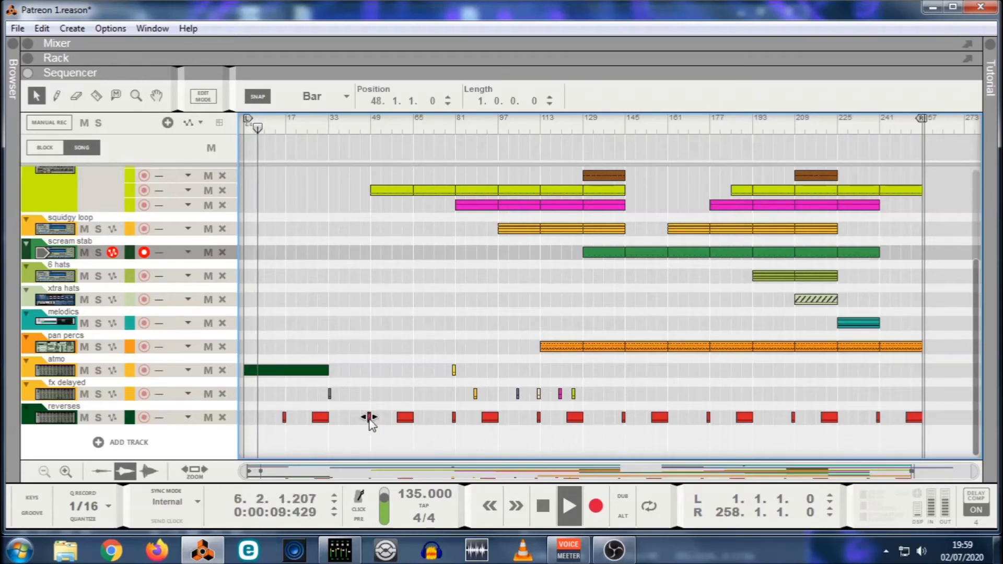
pyautogui.scroll(3, 374, 366)
pyautogui.click(384, 325)
pyautogui.scroll(-3, 397, 340)
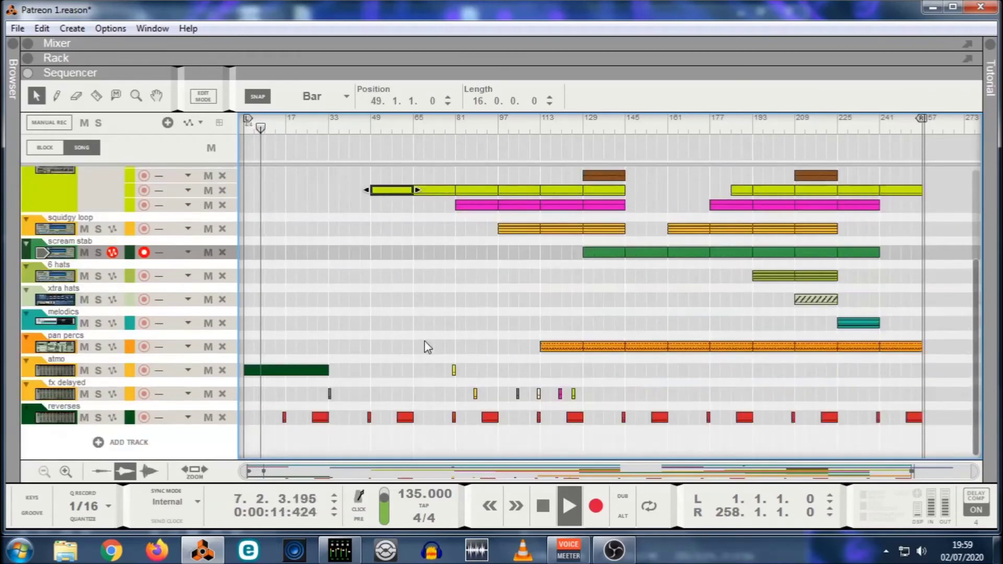
pyautogui.moveTo(453, 371); pyautogui.dragTo(372, 366)
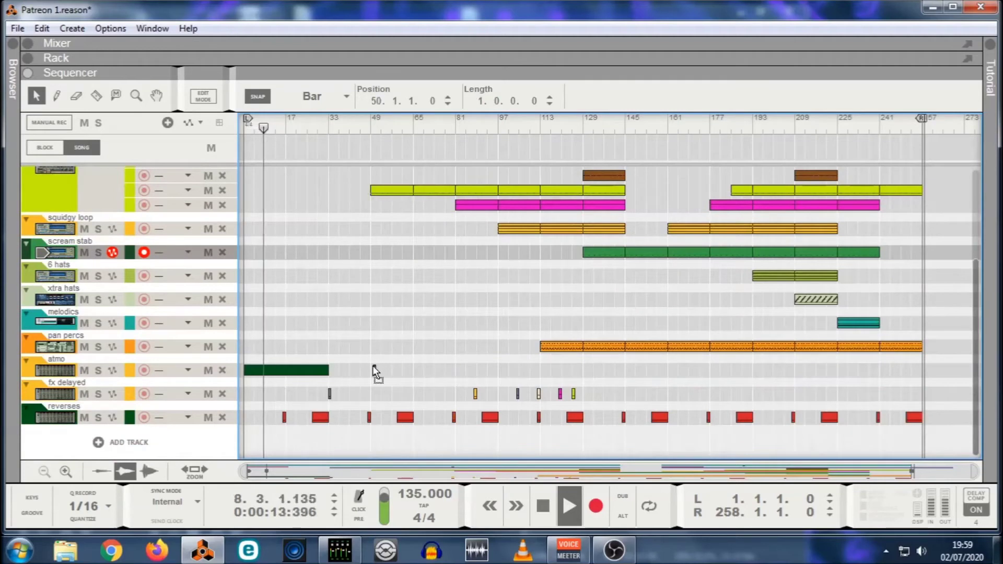
pyautogui.click(459, 372)
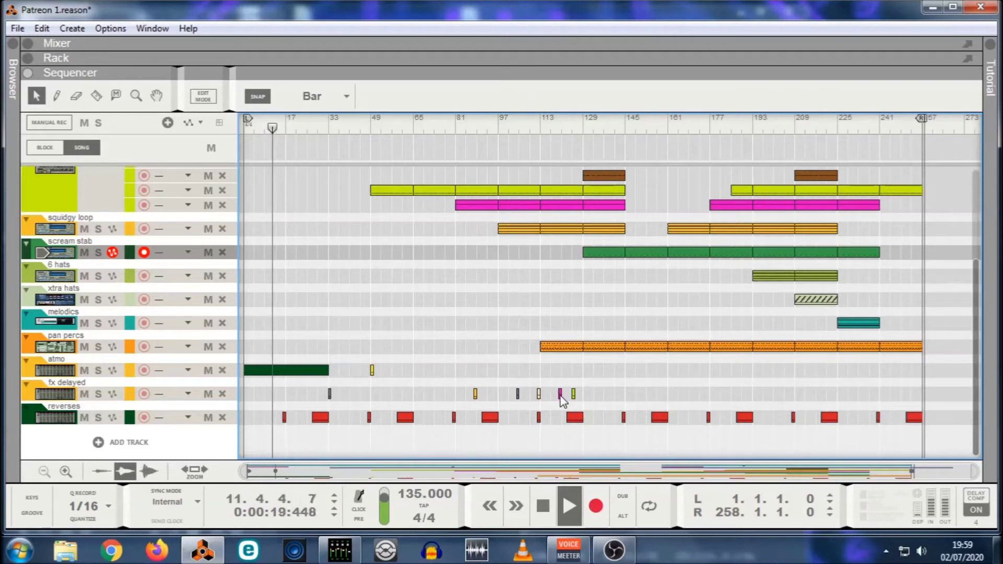
# Move the pink fx delayed clip to bar 81, where the pink percs lane begins.
pyautogui.moveTo(561, 397); pyautogui.dragTo(456, 397)
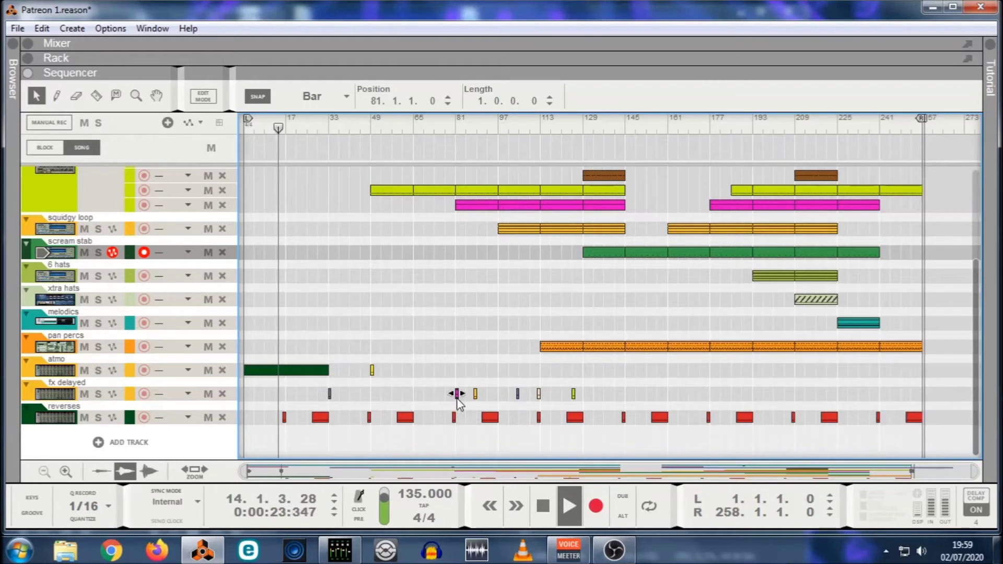
pyautogui.click(459, 211)
pyautogui.click(460, 345)
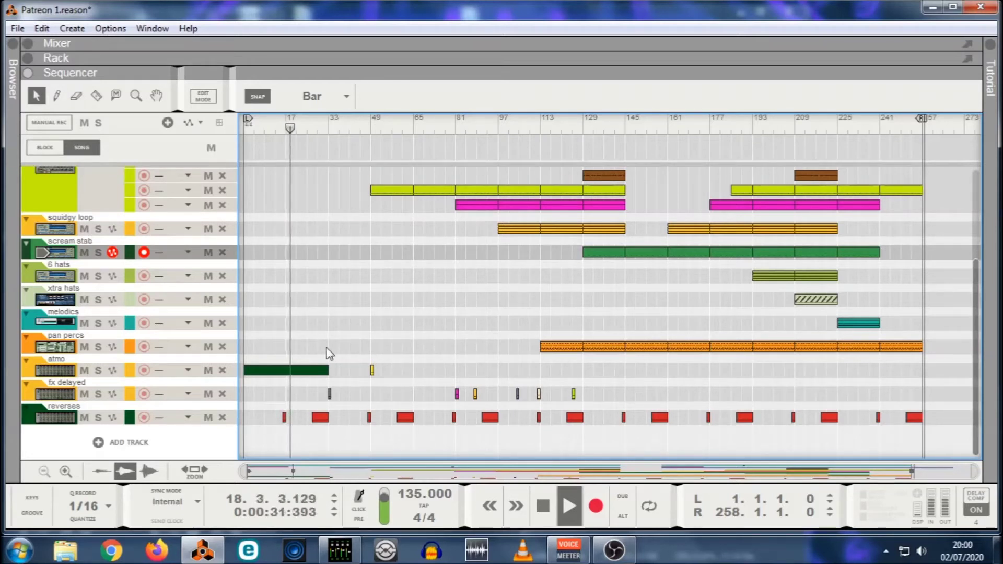
# Copy the 32-bar opening atmo clip to bar 225 so it covers the end of the song.
pyautogui.moveTo(269, 374); pyautogui.dragTo(863, 375)
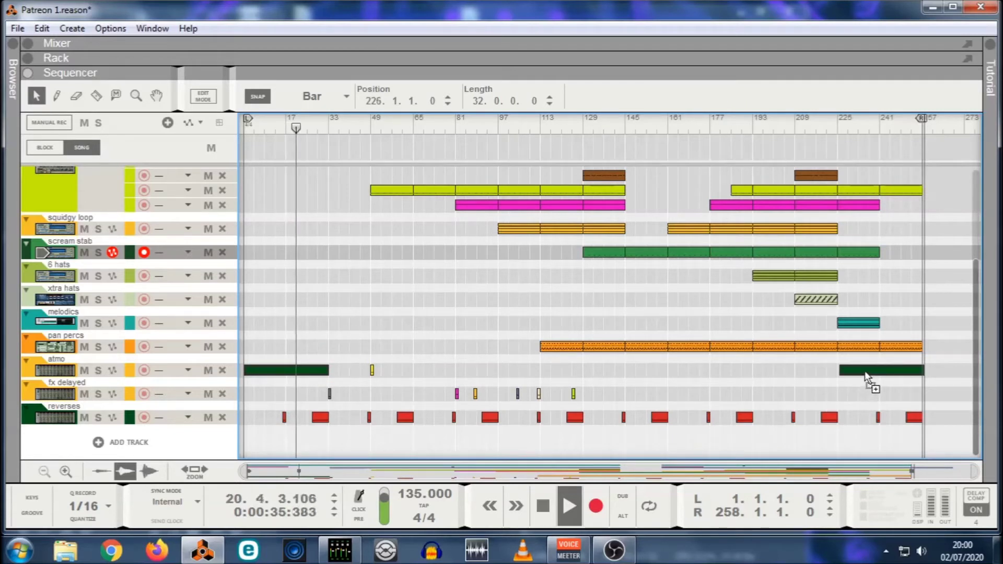
pyautogui.moveTo(865, 377); pyautogui.dragTo(862, 377)
pyautogui.click(782, 374)
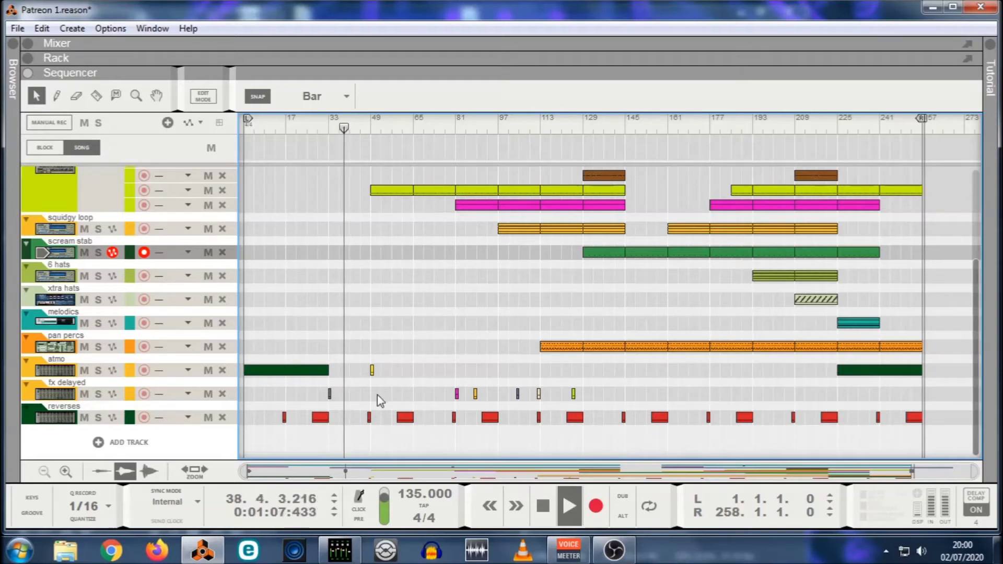
# Check the positions of the short reverses clip and the short atmo clip around bar 49 during playback.
pyautogui.moveTo(371, 388); pyautogui.dragTo(332, 400)
pyautogui.click(389, 337)
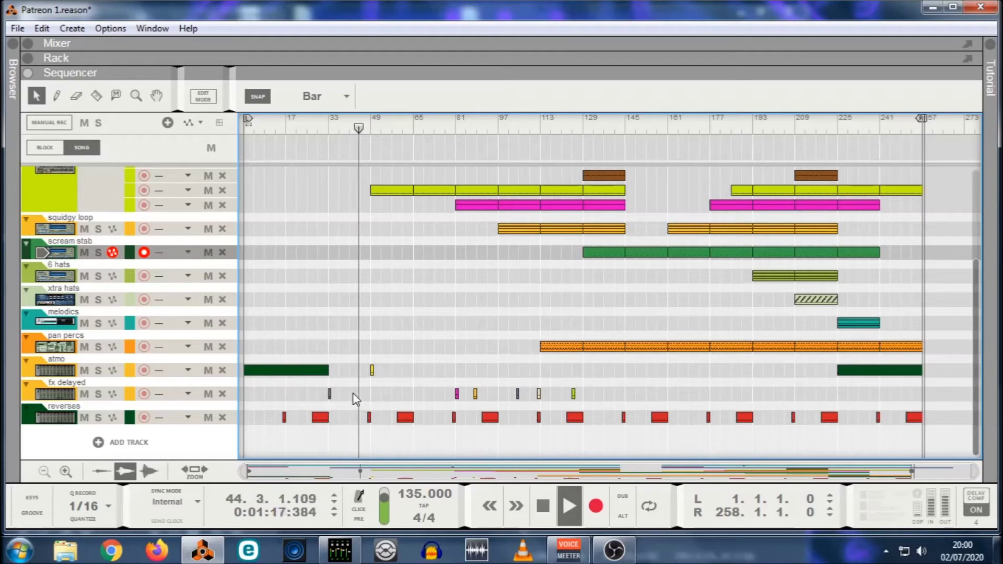
pyautogui.click(370, 417)
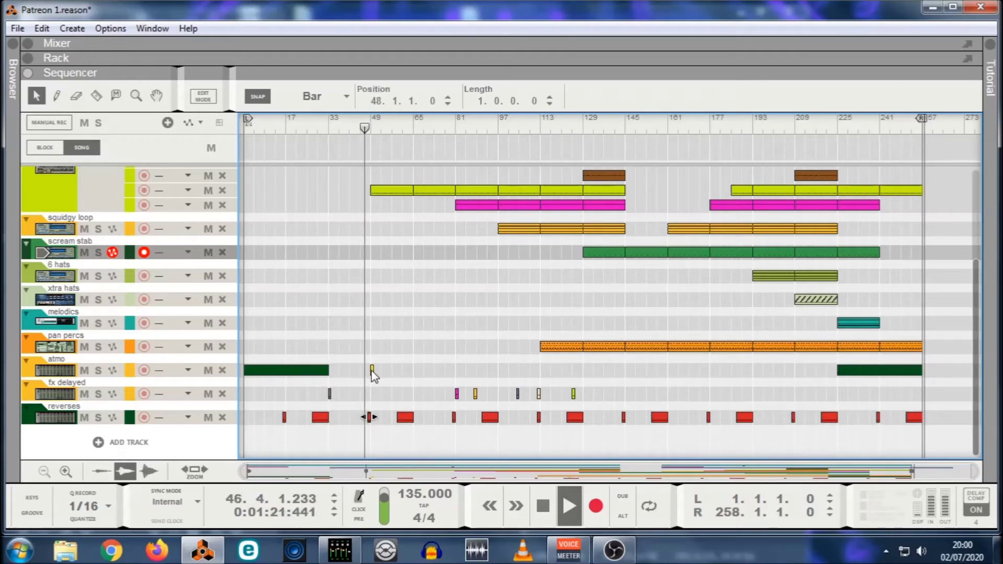
pyautogui.click(372, 371)
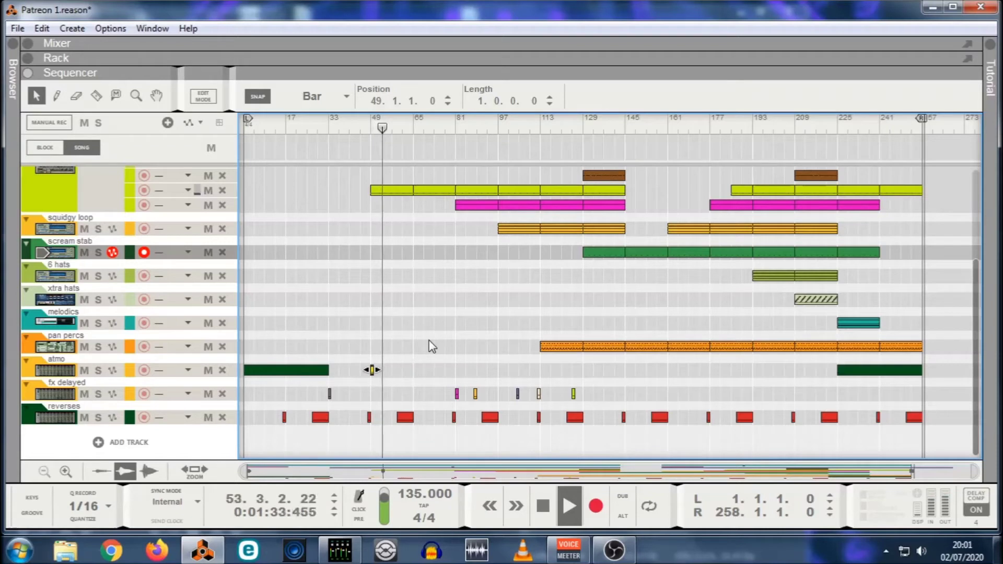
pyautogui.click(402, 368)
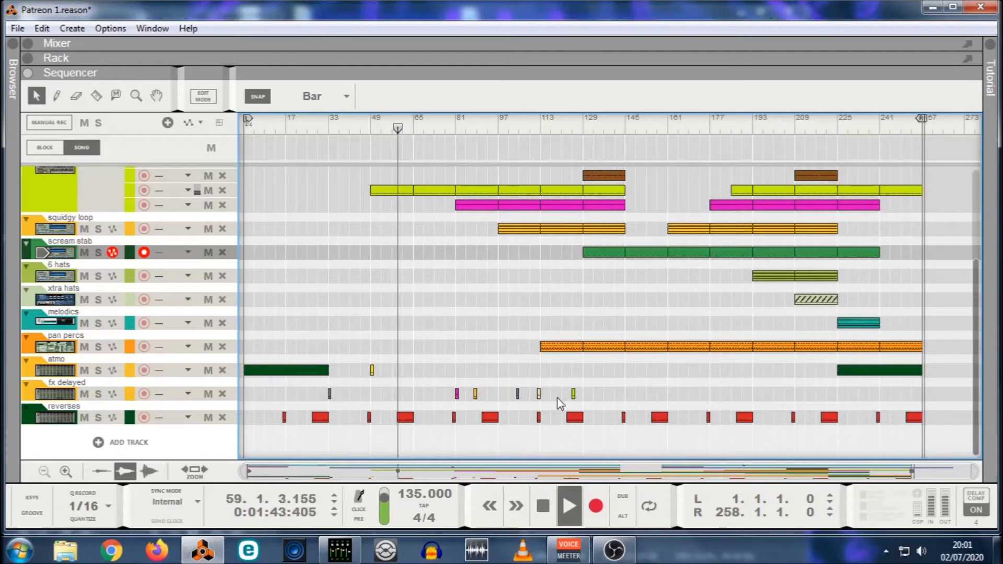
# Move the last fx delayed clip to bar 57 and restart playback just before bar 49.
pyautogui.moveTo(574, 396); pyautogui.dragTo(392, 395)
pyautogui.click(365, 125)
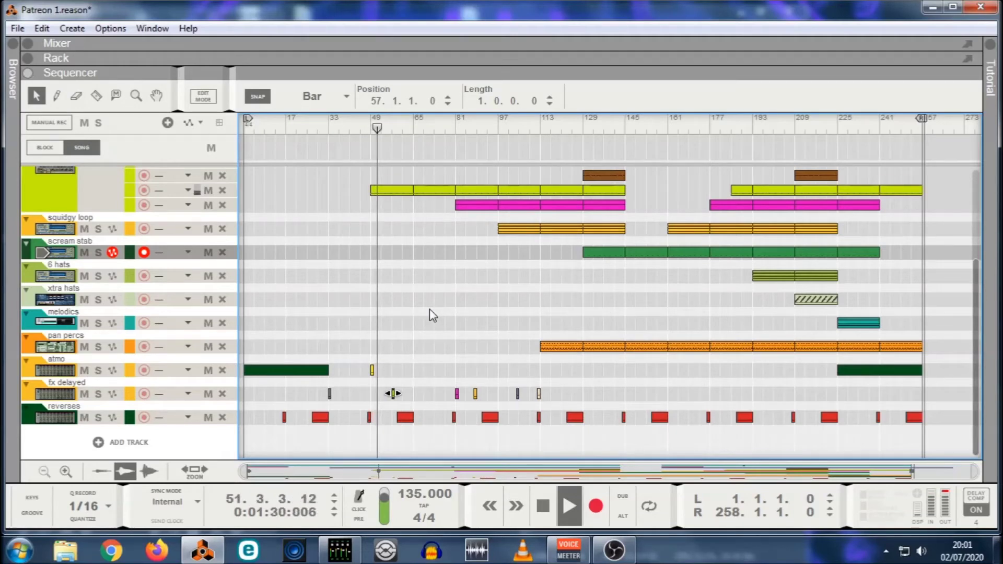
# Adjust the level of drum 3 on the atmo track's Redrum in the rack, leaving only the sequencer open.
pyautogui.click(146, 372)
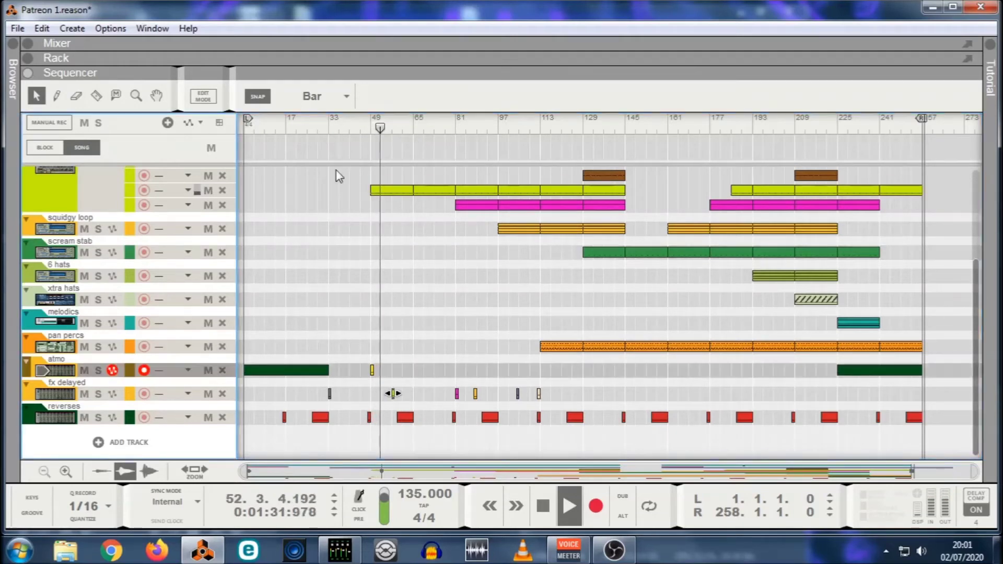
pyautogui.press('F6')
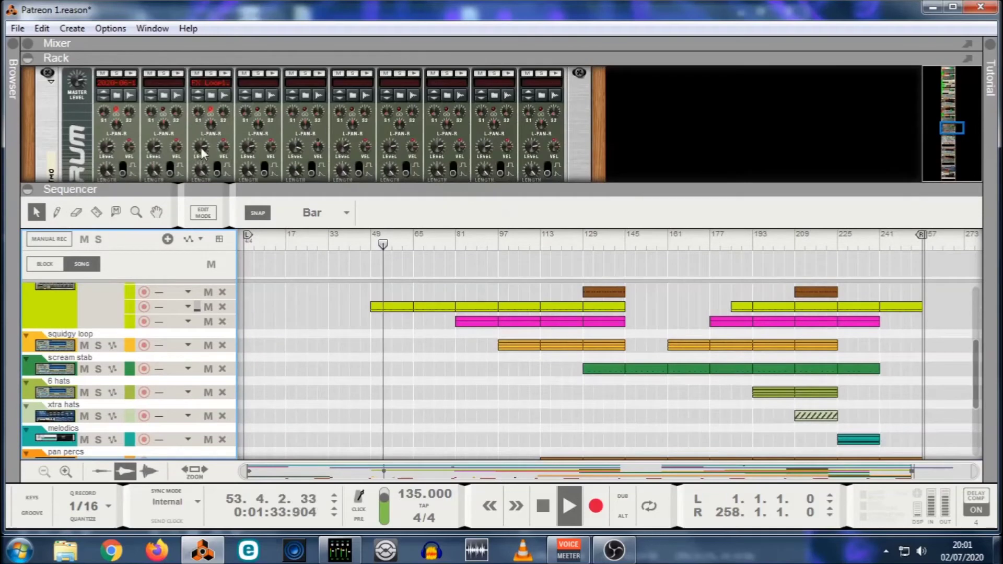
pyautogui.click(203, 152)
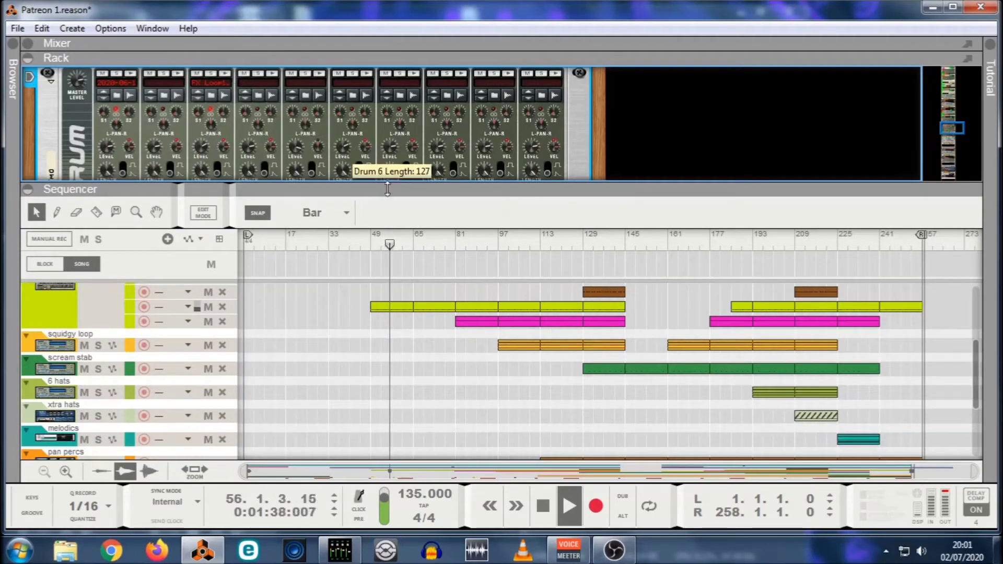
pyautogui.press('F6')
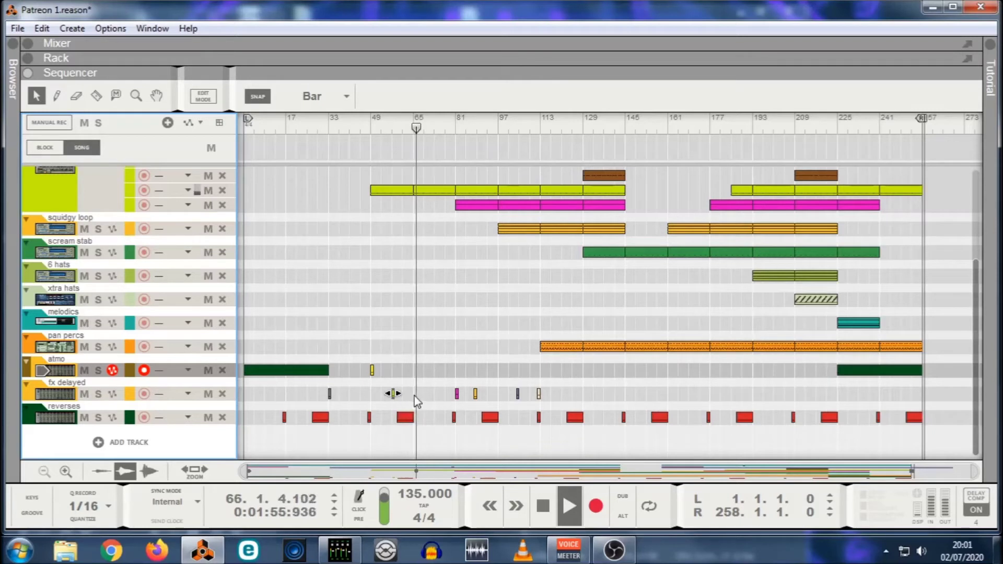
# Move the blue fx delayed clip near bar 105 to bar 65 and replay from bar 49.
pyautogui.moveTo(518, 394); pyautogui.dragTo(414, 396)
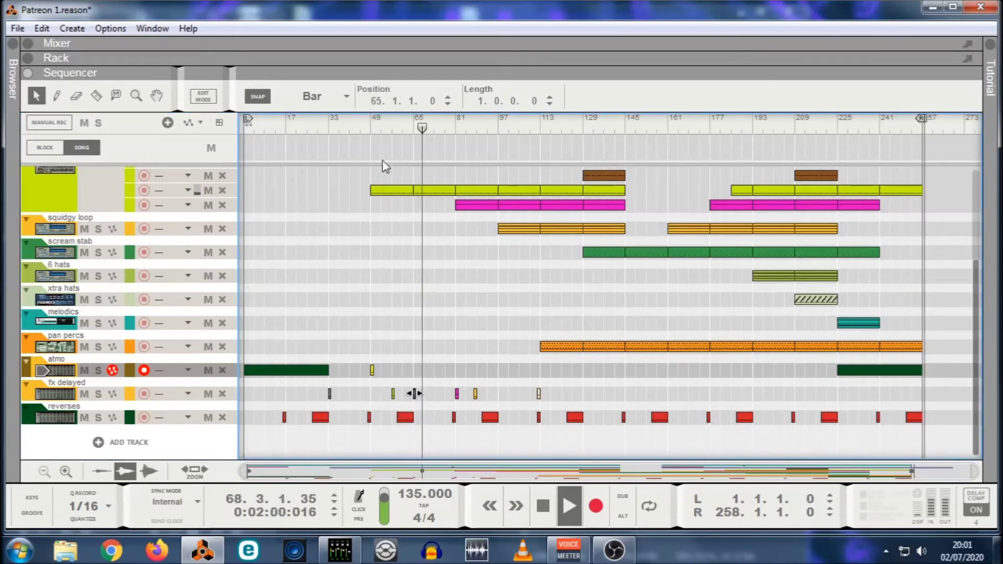
pyautogui.click(370, 133)
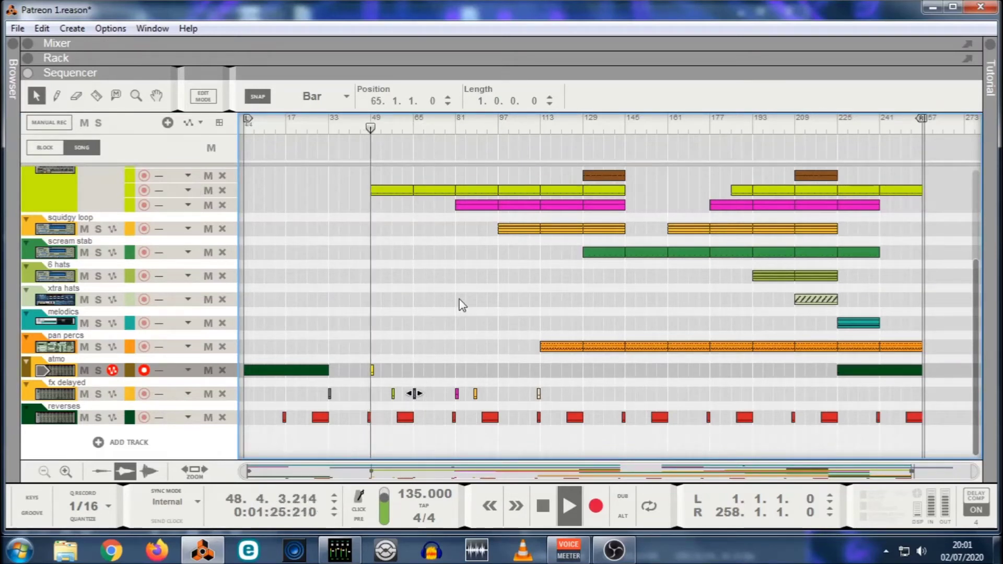
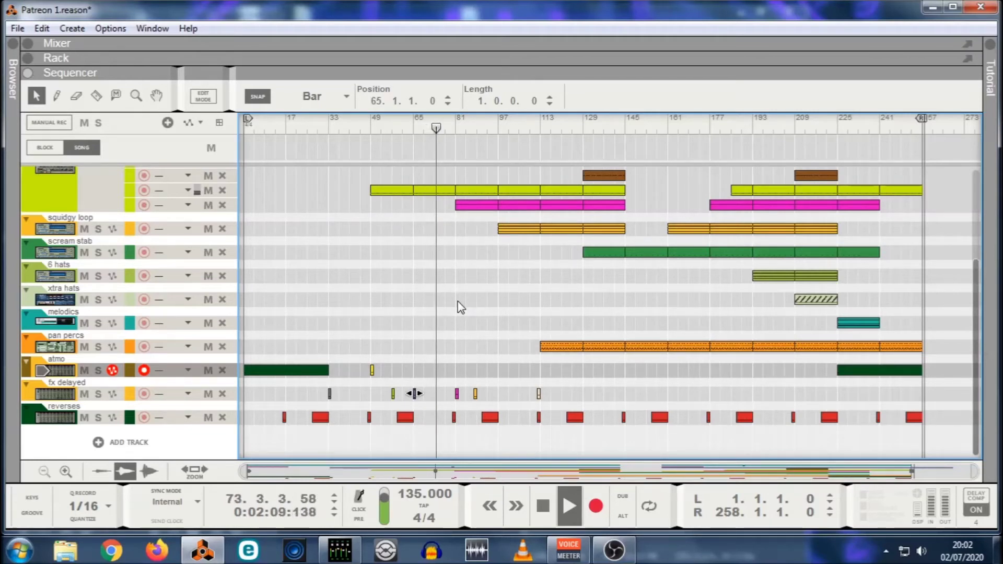
# Solo the fx delayed track to hear it alone, stop playback and clear the solo.
pyautogui.click(96, 395)
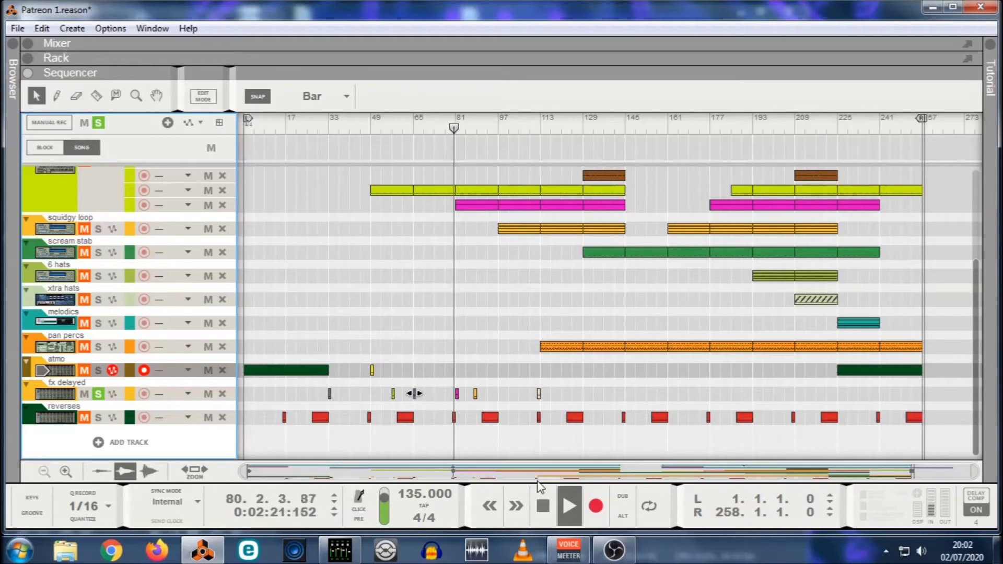
pyautogui.click(543, 506)
pyautogui.click(99, 394)
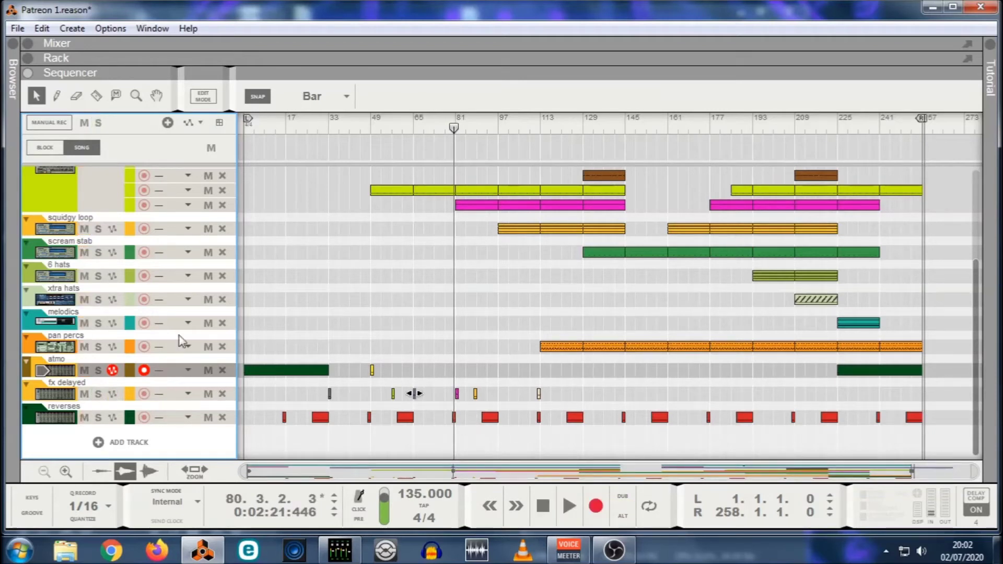
# Play the song from bar 65 to listen to the fx delayed clip there, and deselect it.
pyautogui.click(413, 131)
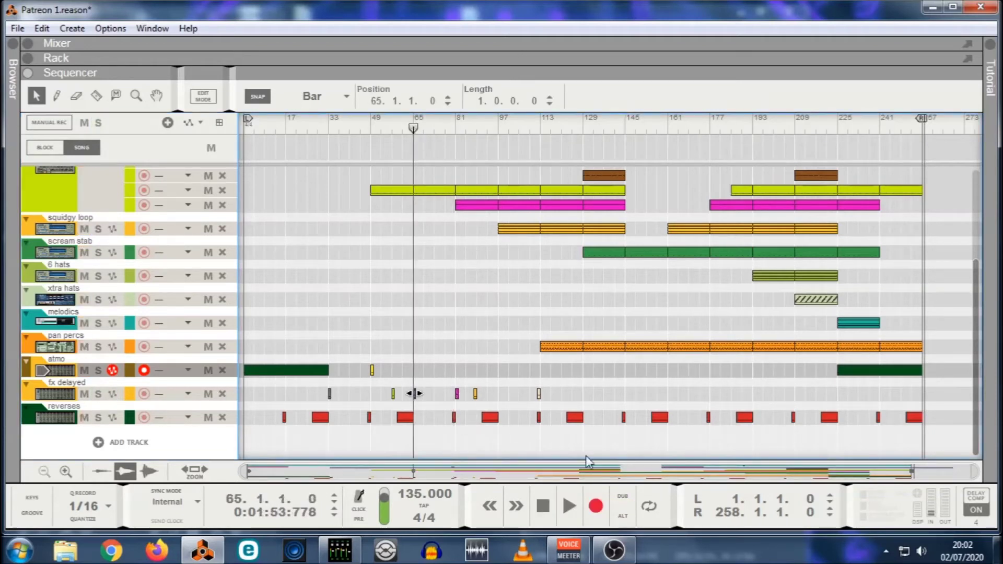
pyautogui.click(571, 505)
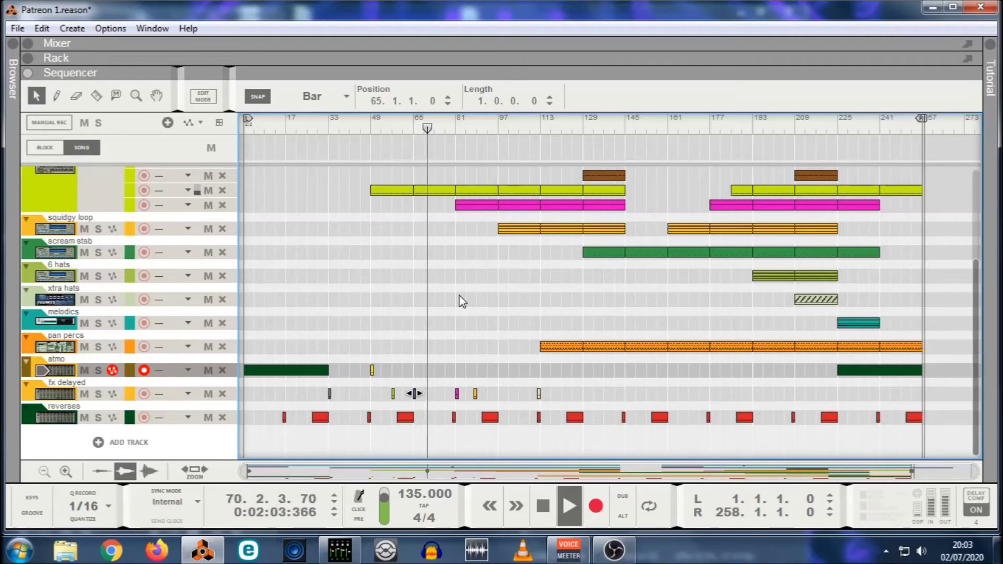
pyautogui.moveTo(416, 393)
pyautogui.mouseDown()
pyautogui.moveTo(439, 391)
pyautogui.moveTo(413, 392)
pyautogui.mouseUp()
pyautogui.click(441, 396)
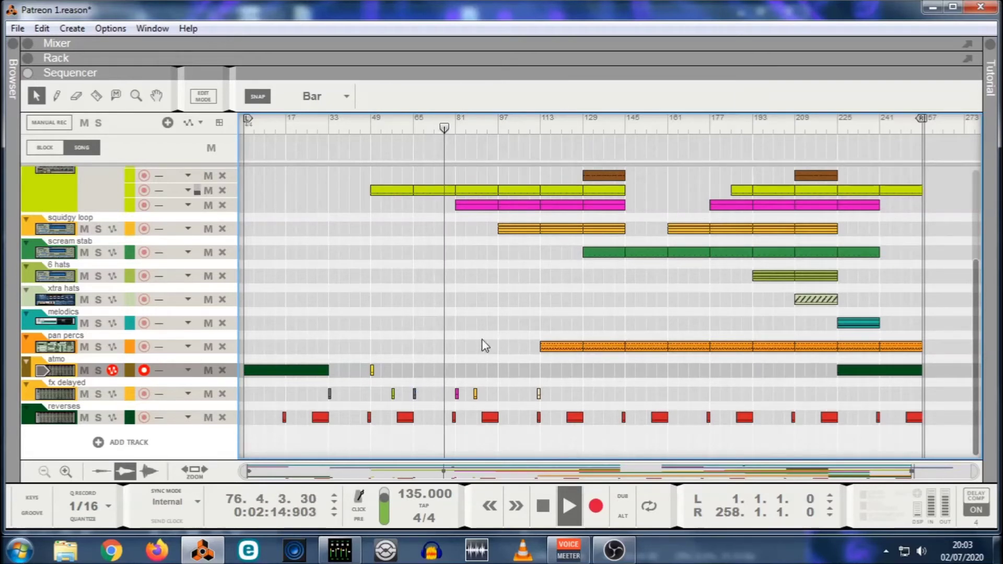
# Compare the start positions of the reverses, fx delayed and pink percs clips around bar 81.
pyautogui.click(454, 416)
pyautogui.click(457, 394)
pyautogui.scroll(3, 477, 318)
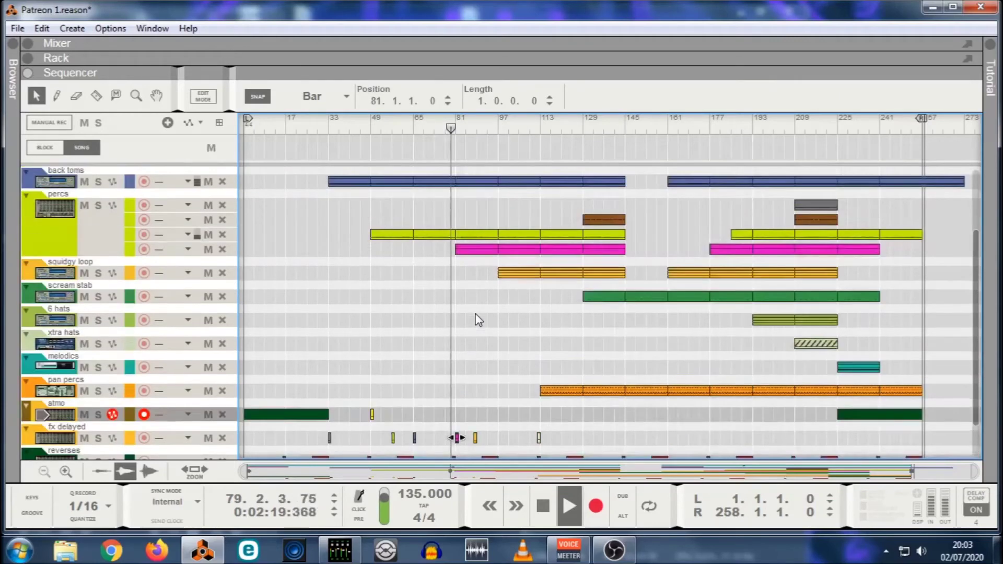
pyautogui.click(480, 295)
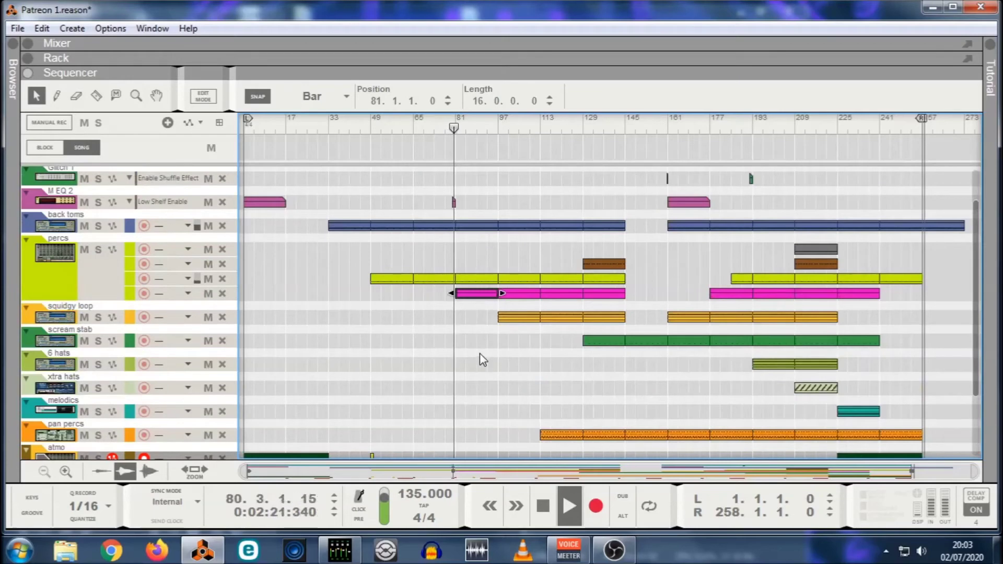
pyautogui.scroll(-3, 519, 416)
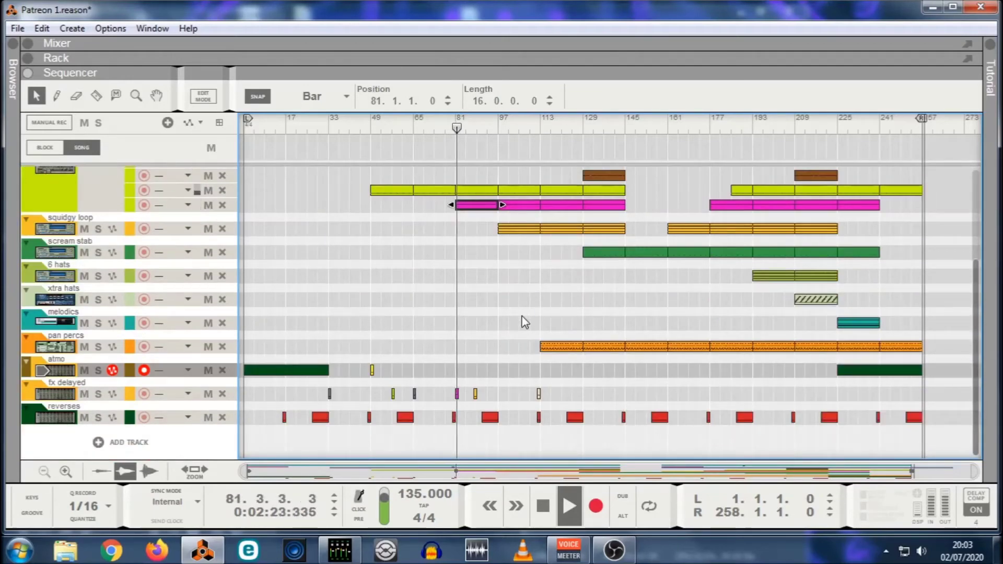
pyautogui.scroll(2, 525, 323)
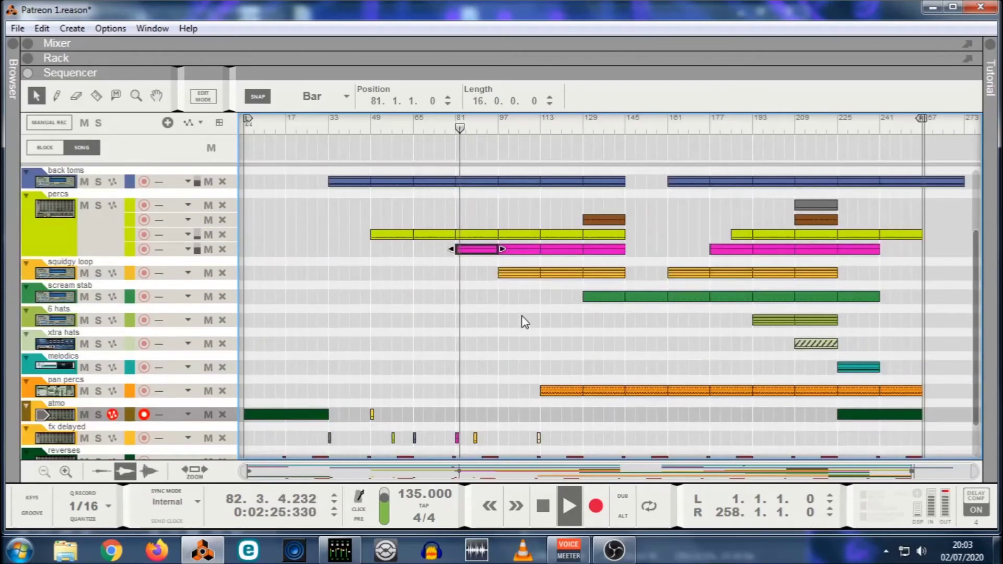
# Set the drum 9 level to 95 on the percs Redrum in the rack, leaving only the sequencer open.
pyautogui.click(463, 205)
pyautogui.moveTo(467, 76); pyautogui.dragTo(467, 298)
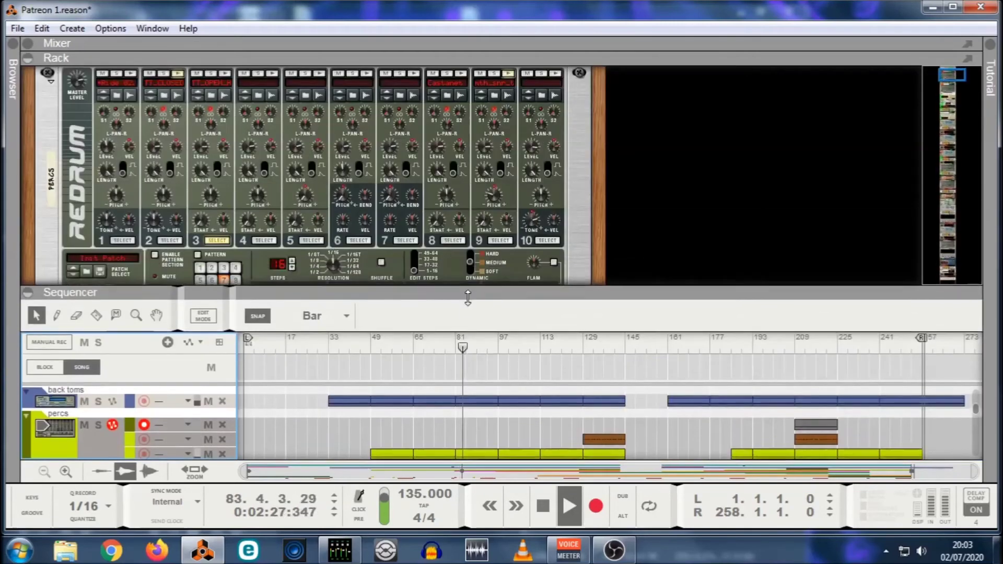
pyautogui.click(504, 150)
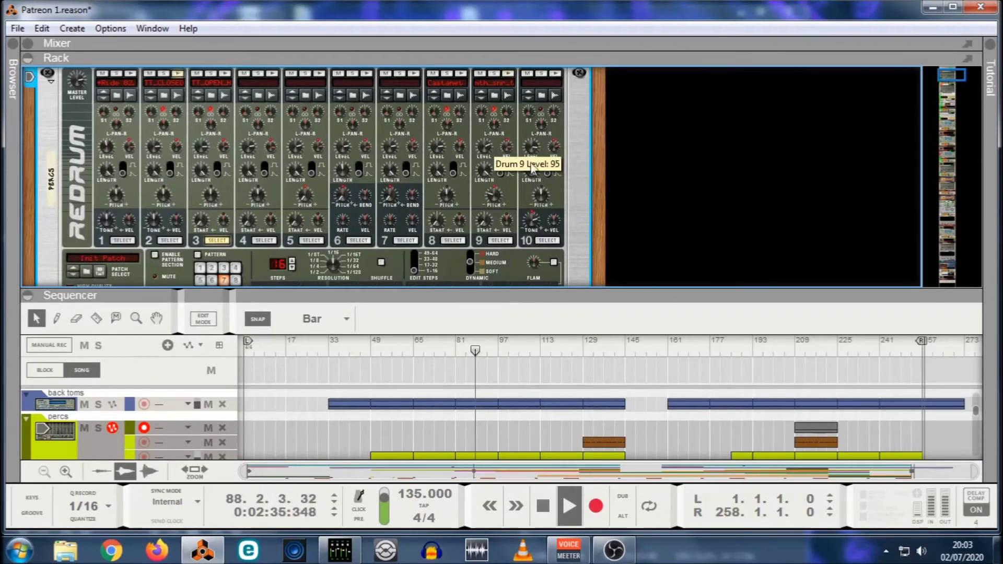
pyautogui.moveTo(691, 291); pyautogui.dragTo(689, 4)
pyautogui.click(497, 374)
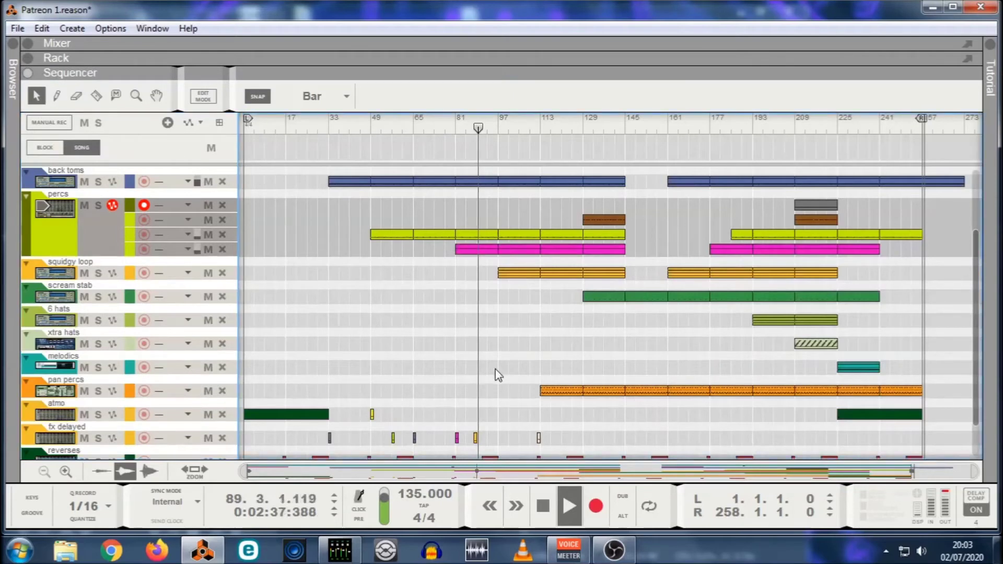
# Move the orange fx delayed clip at bar 89 to bar 97, where the squidgy loop starts.
pyautogui.scroll(-2, 494, 314)
pyautogui.moveTo(476, 395); pyautogui.dragTo(498, 401)
pyautogui.click(509, 370)
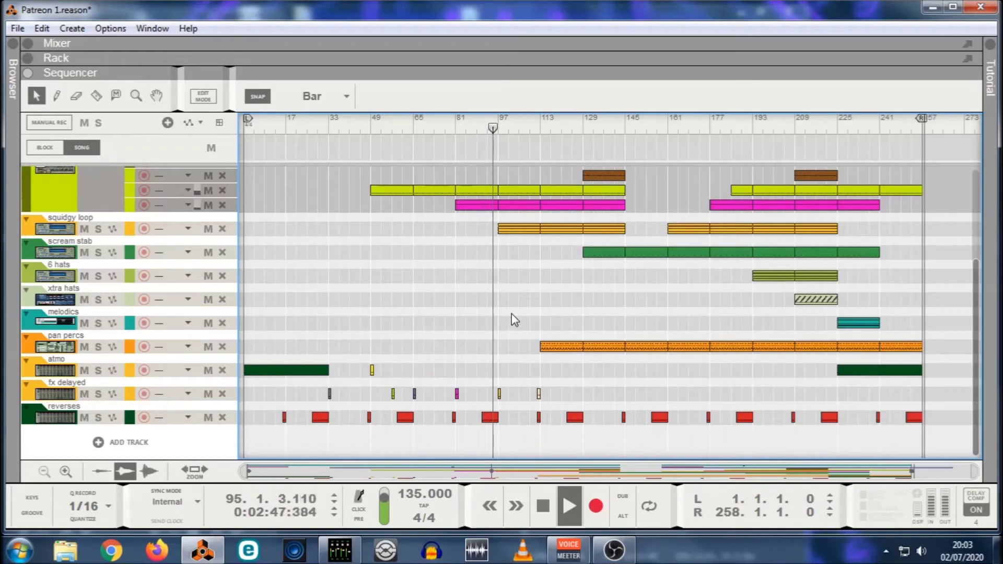
# Copy the Glitch 1 shuffle effect clip just before bar 161 to position 96.4.1.0, just before the squidgy loop starts.
pyautogui.scroll(3, 510, 315)
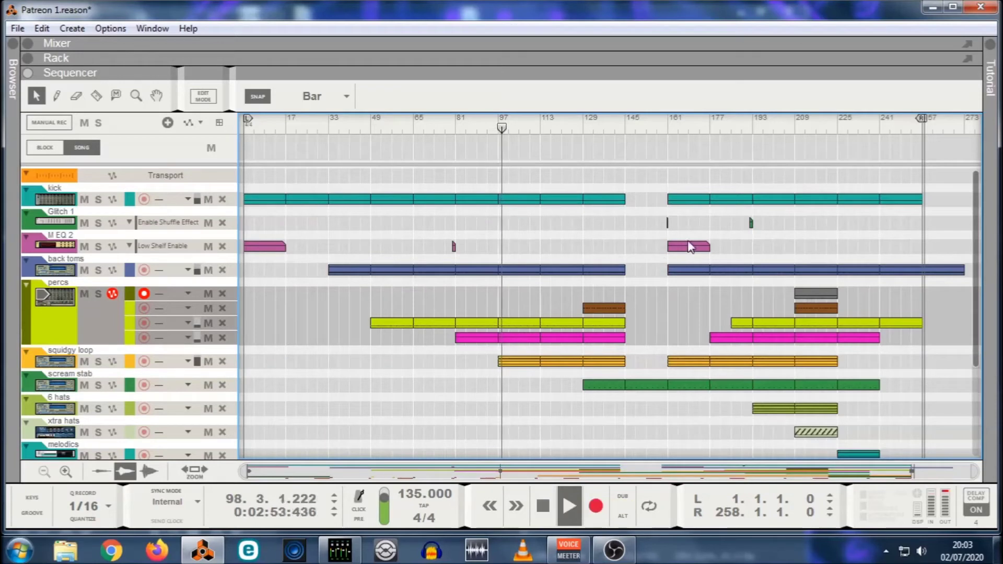
pyautogui.click(668, 222)
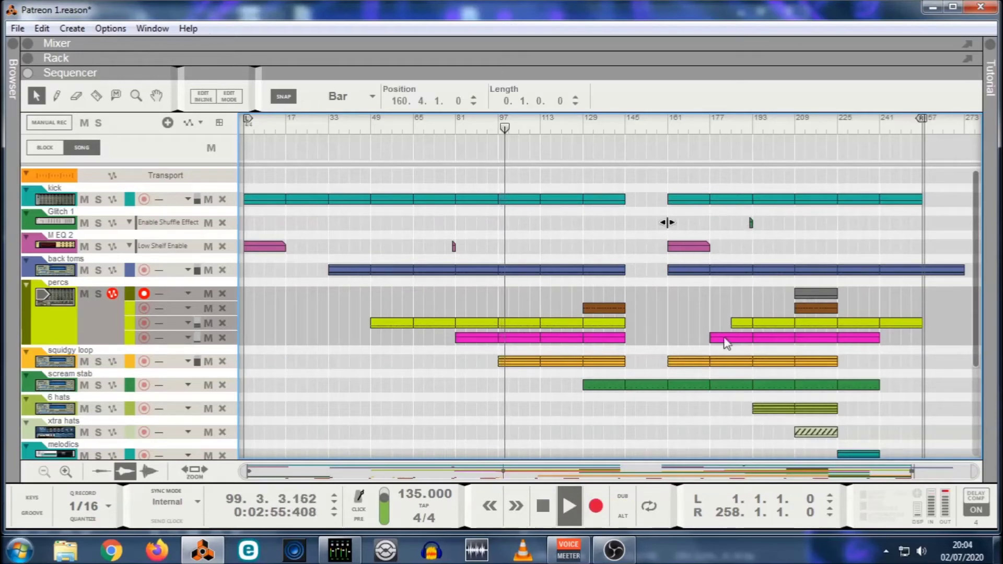
pyautogui.scroll(4, 719, 453)
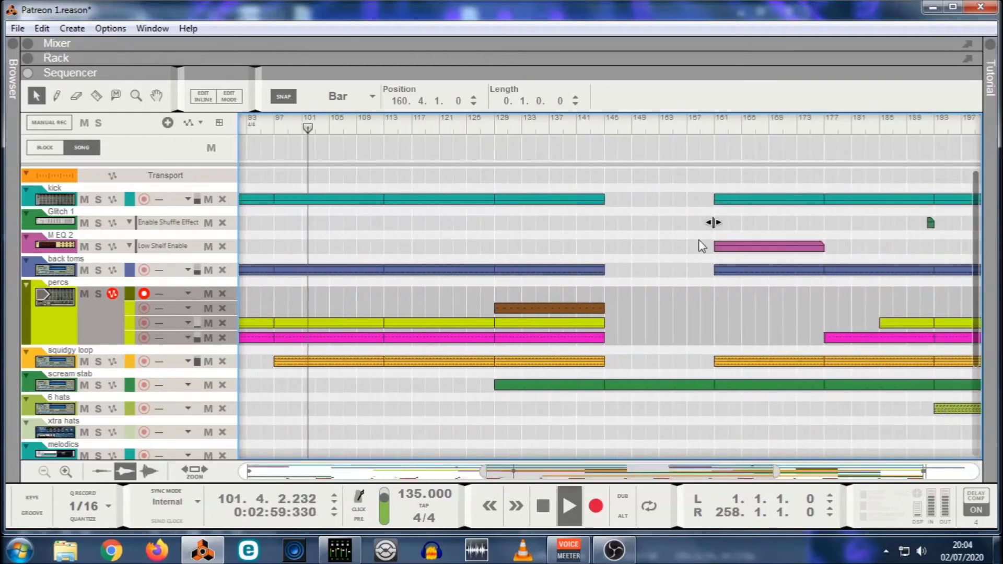
pyautogui.moveTo(713, 223); pyautogui.dragTo(413, 222)
# Play the song from about bar 90 to listen to the copied Glitch 1 clip before bar 97.
pyautogui.click(407, 130)
pyautogui.click(368, 128)
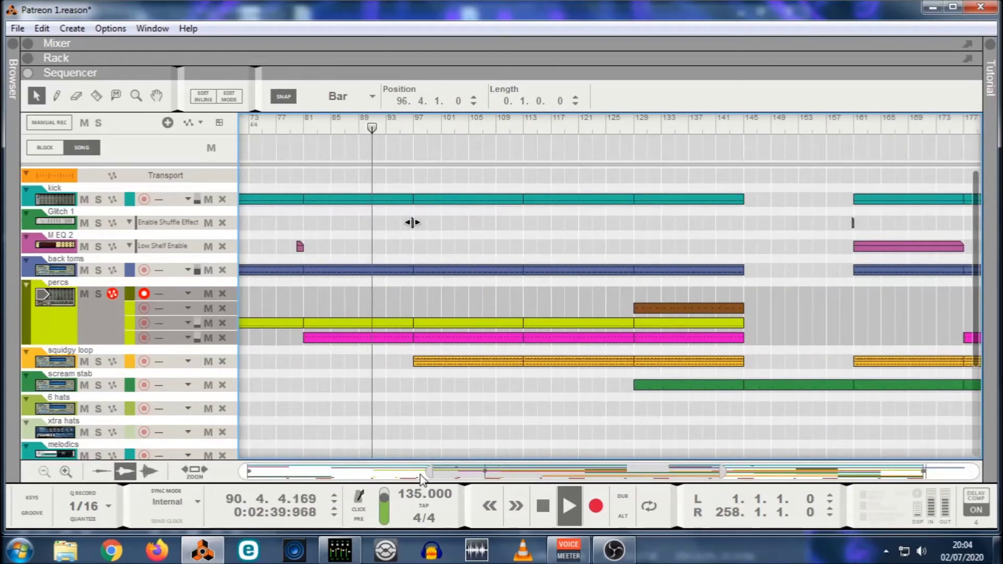
pyautogui.scroll(-3, 507, 473)
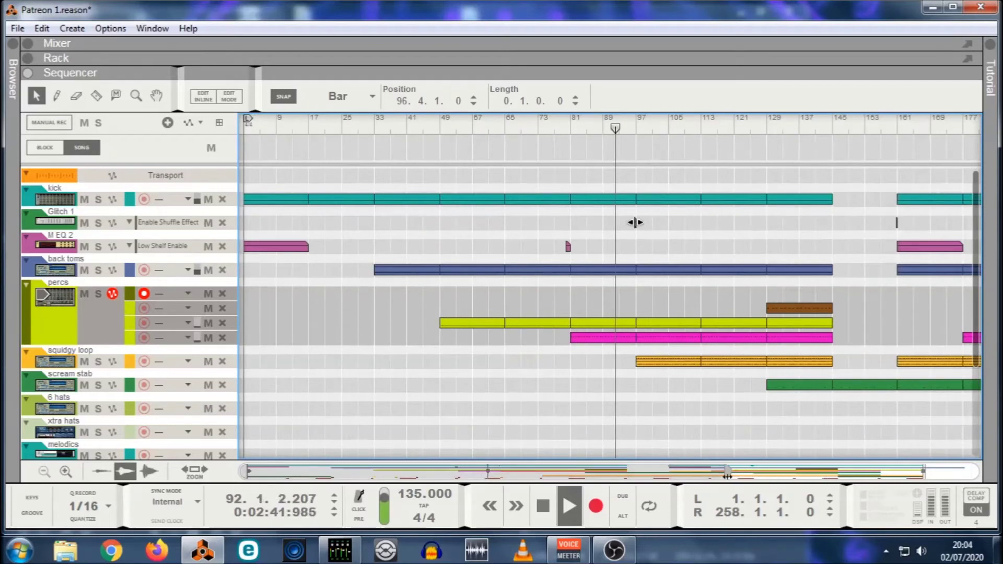
pyautogui.scroll(-2, 635, 223)
pyautogui.click(566, 232)
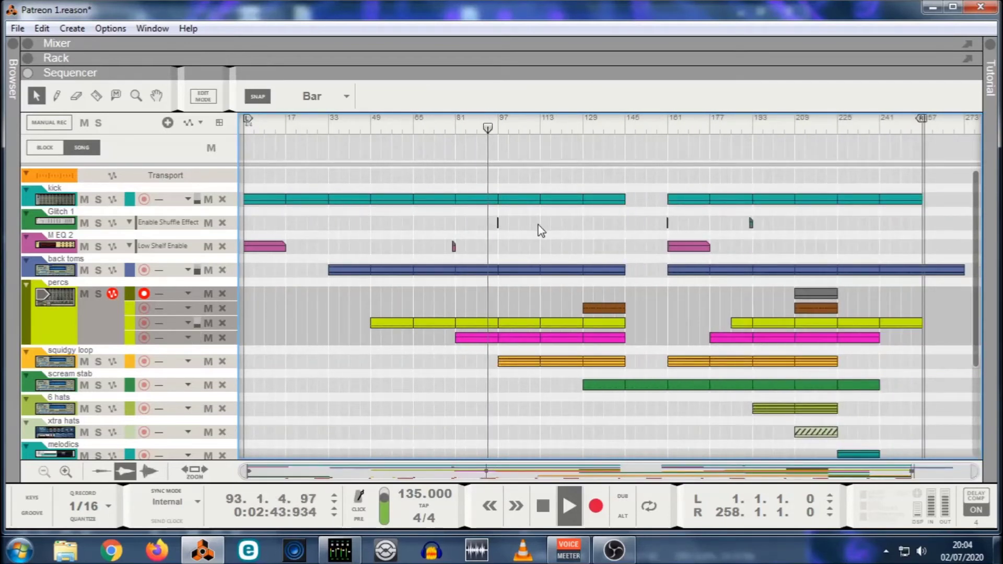
pyautogui.scroll(-1, 538, 241)
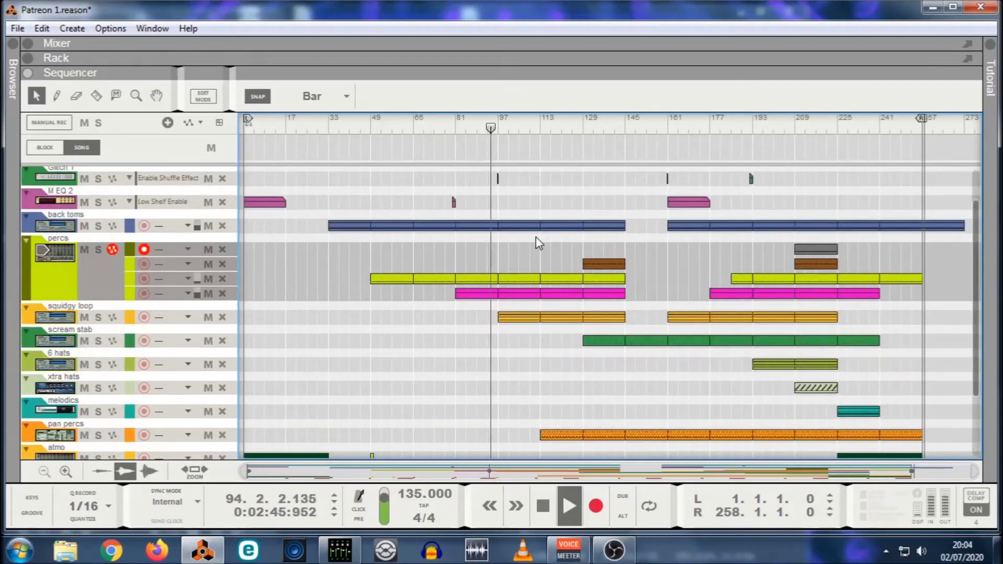
pyautogui.click(498, 178)
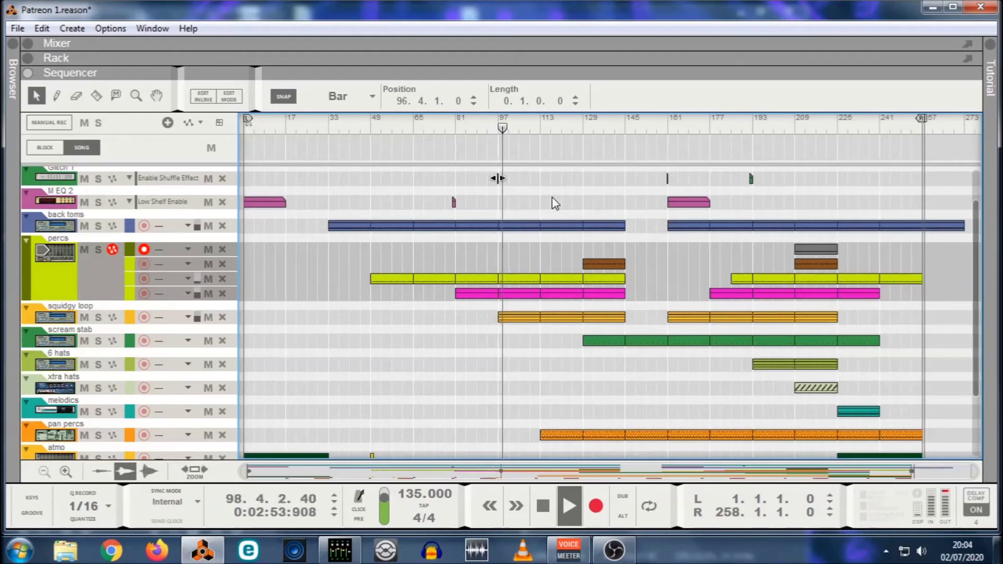
pyautogui.scroll(2, 551, 206)
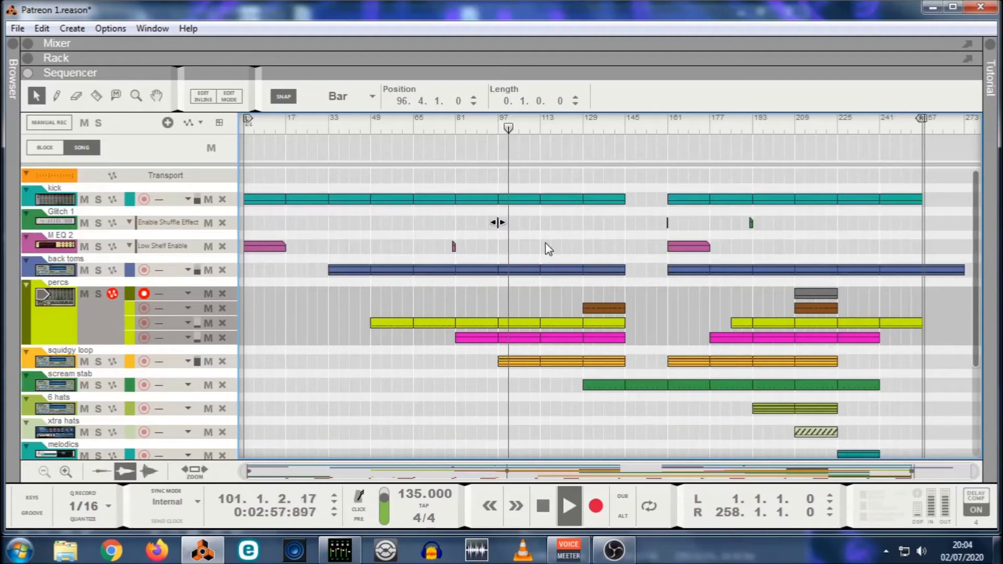
# Copy the fx delayed clip at bar 33 to bar 105 and play from about bar 95 to listen.
pyautogui.scroll(-2, 545, 243)
pyautogui.scroll(-1, 545, 243)
pyautogui.scroll(1, 546, 243)
pyautogui.scroll(-1, 544, 256)
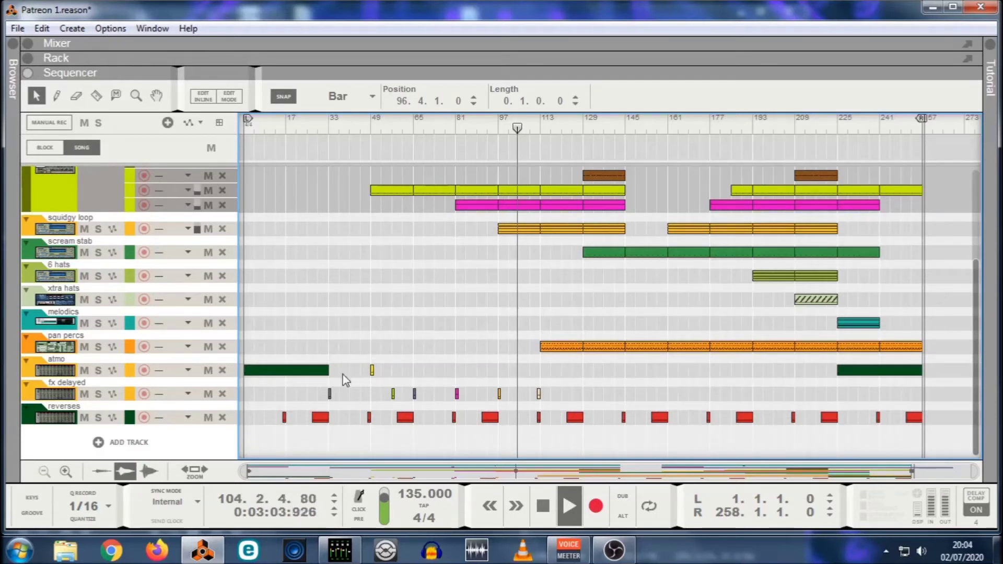
pyautogui.moveTo(330, 398); pyautogui.dragTo(520, 397)
pyautogui.click(494, 128)
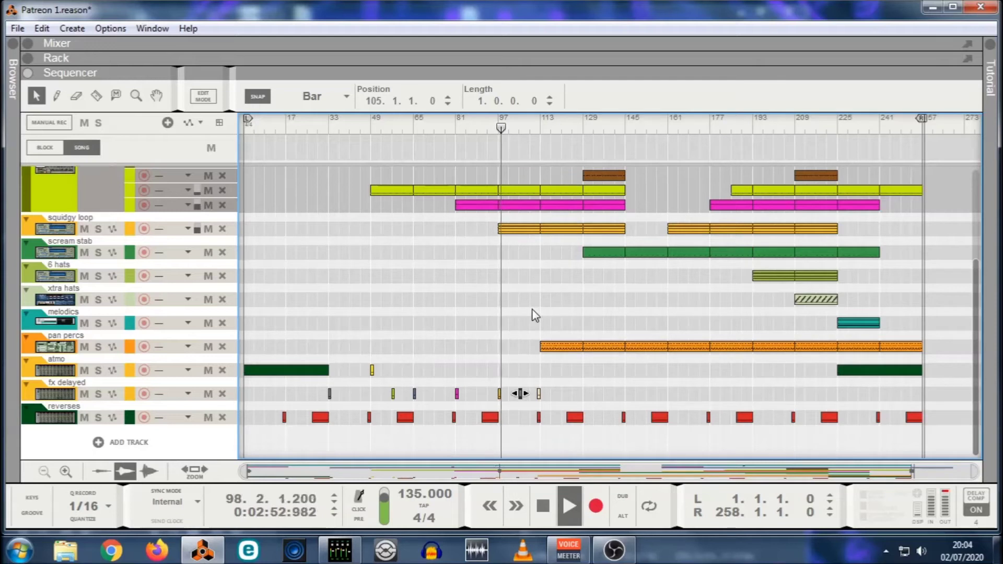
pyautogui.click(539, 291)
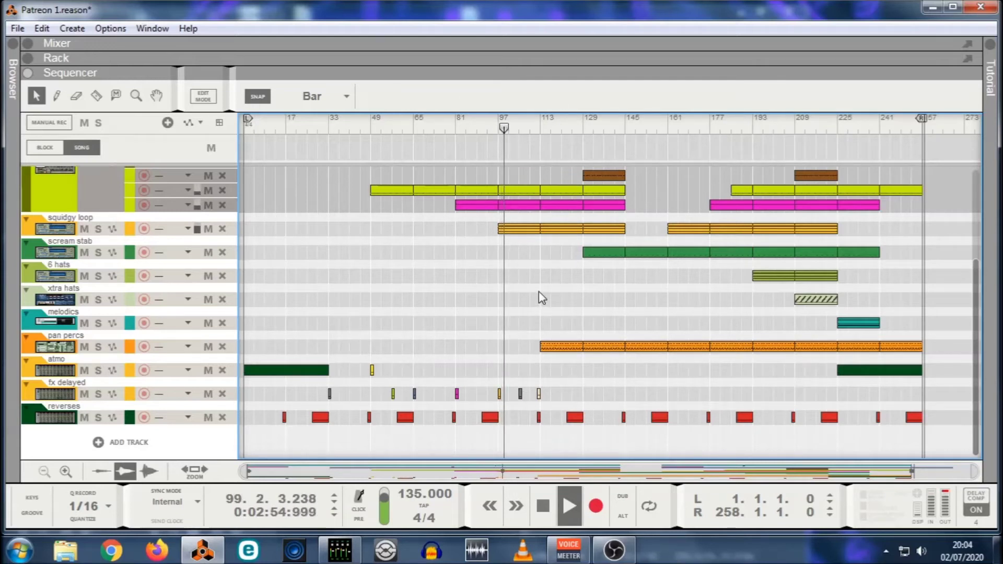
# Move the fx delayed clip at bar 105 to bar 101, play from bar 95 and deselect the clip.
pyautogui.moveTo(519, 394); pyautogui.dragTo(510, 393)
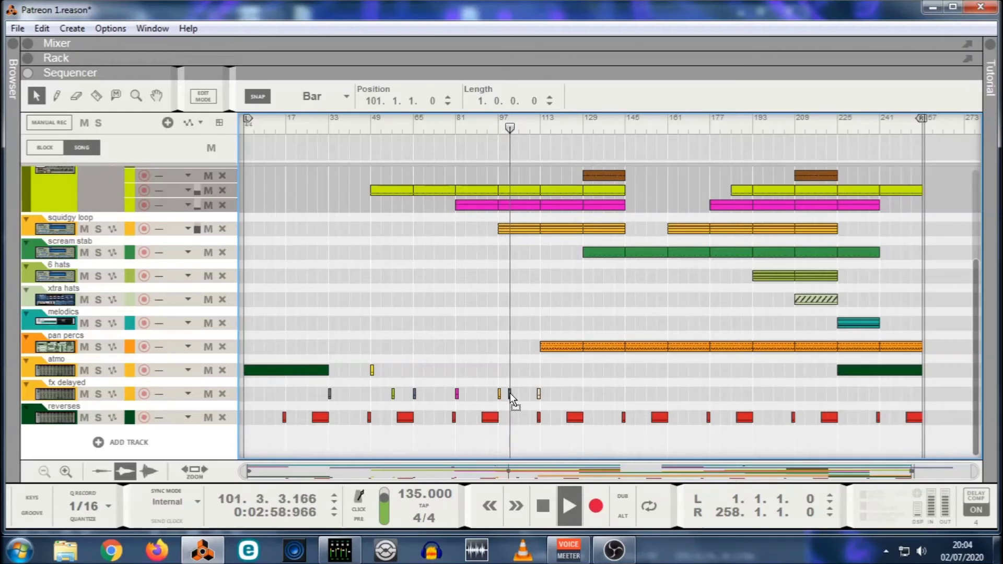
pyautogui.click(493, 128)
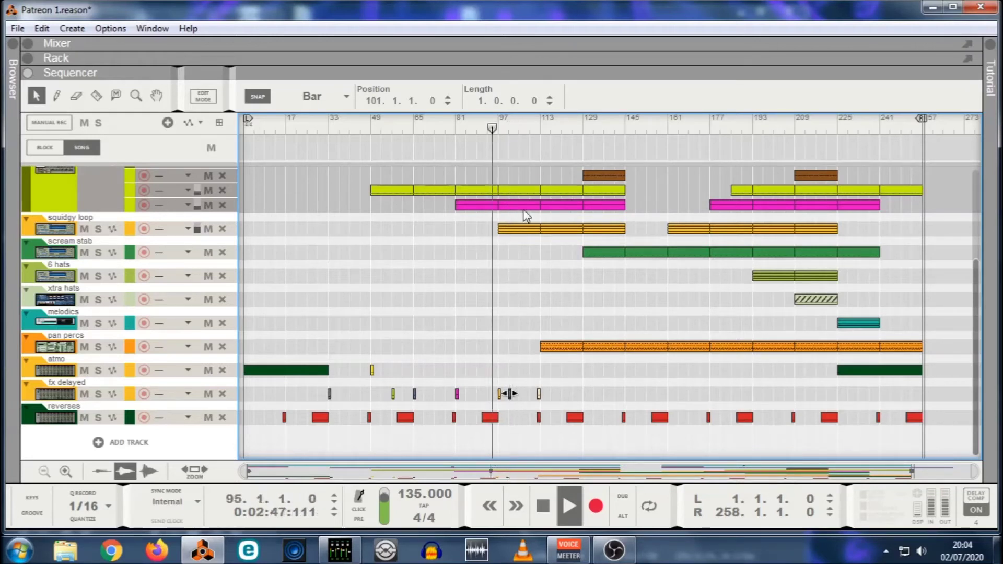
pyautogui.click(521, 328)
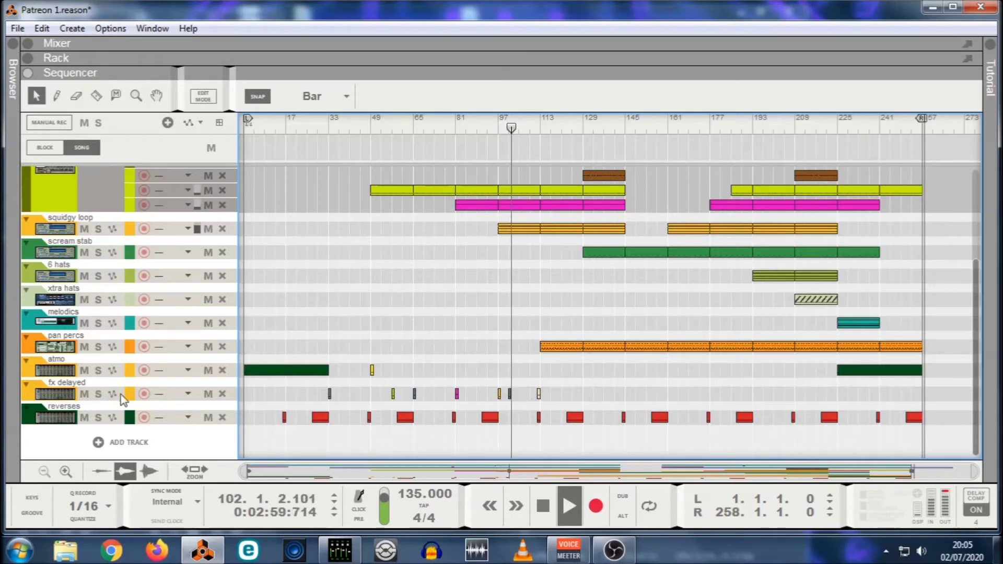
# Set the drum 1 level to 102 on the fx delayed Redrum in the rack, leaving only the sequencer open.
pyautogui.doubleClick(141, 386)
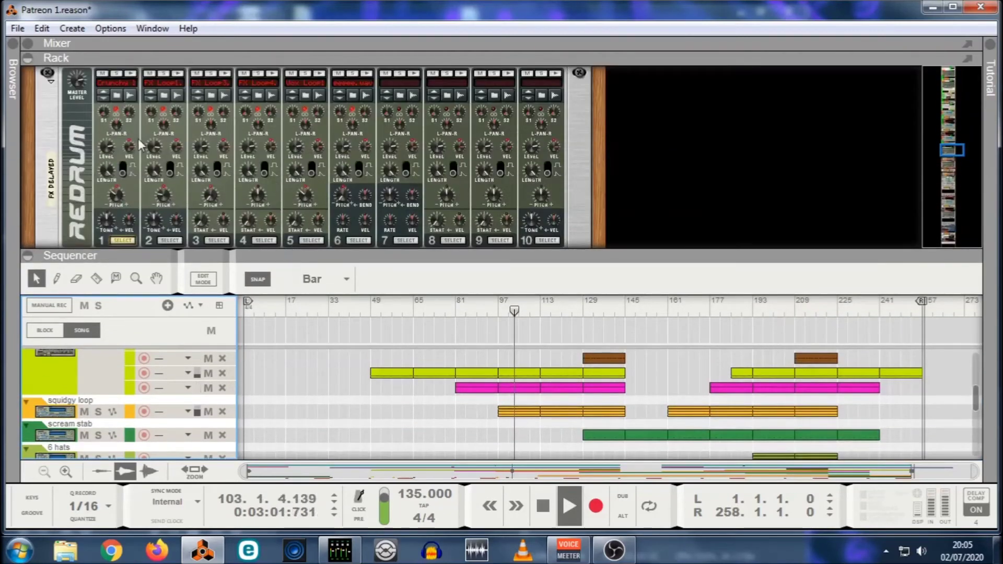
pyautogui.click(121, 149)
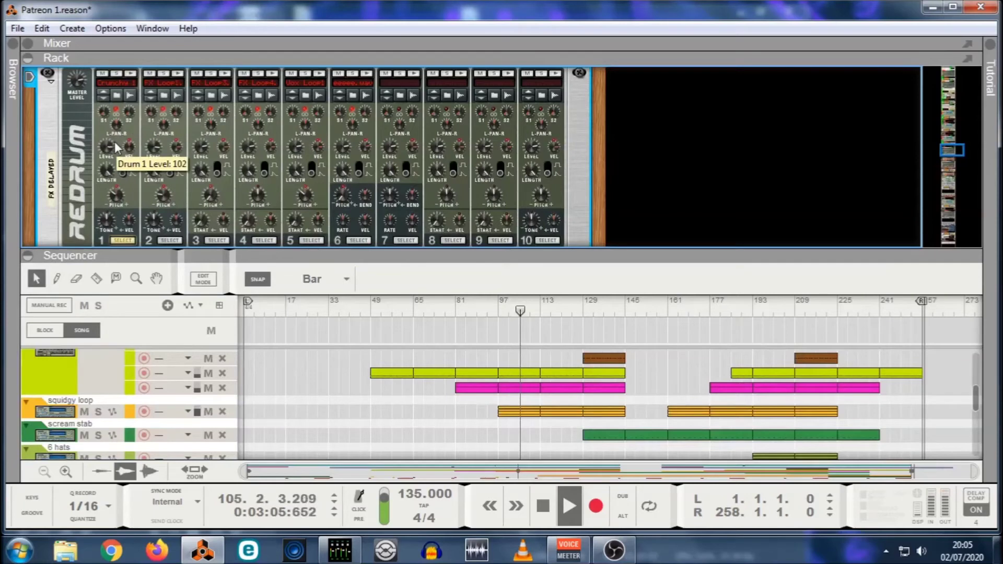
pyautogui.press('F6')
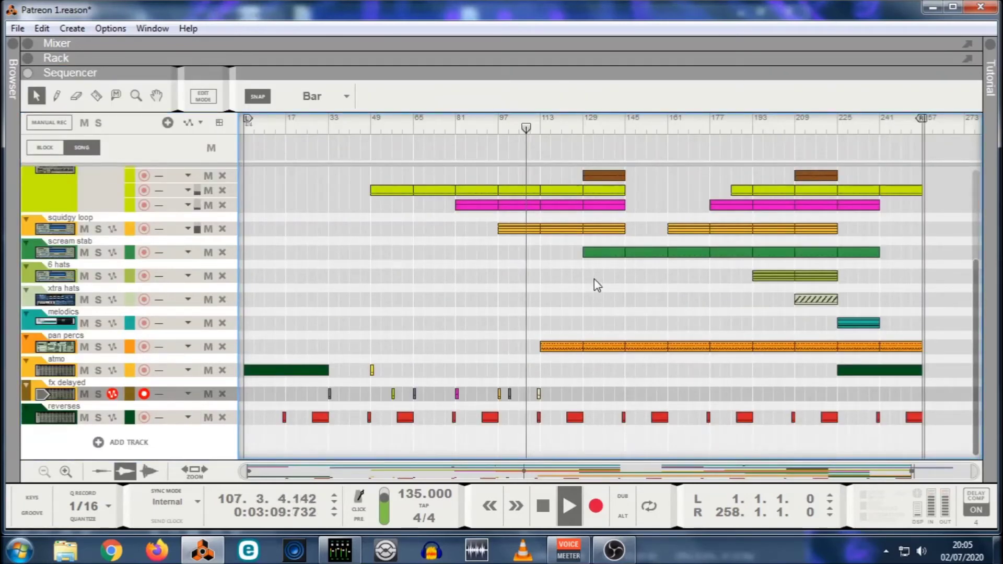
# Shorten the kick clip starting at bar 97 to 15 bars, leaving a one-bar gap before bar 113.
pyautogui.scroll(3, 564, 292)
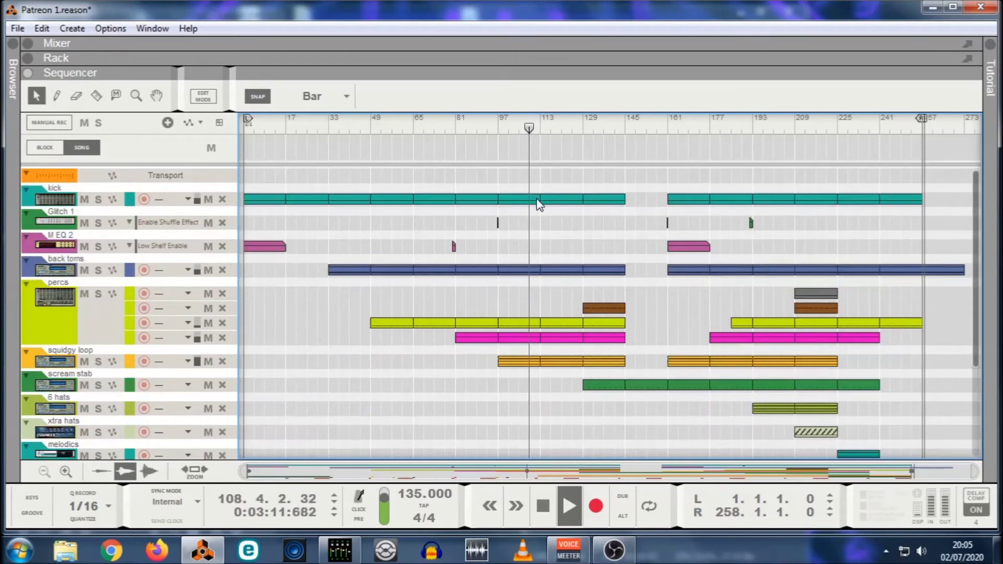
pyautogui.click(536, 199)
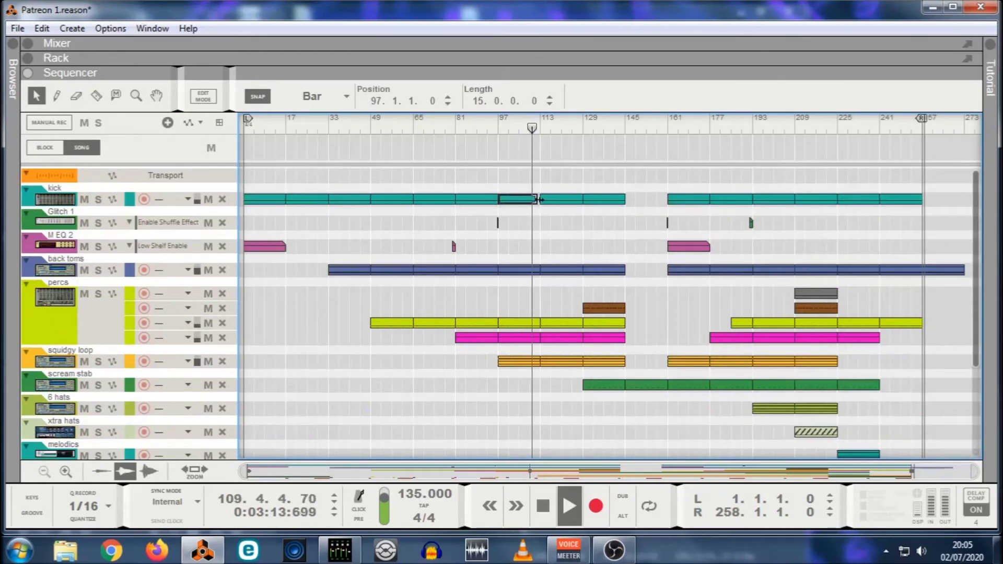
pyautogui.click(560, 250)
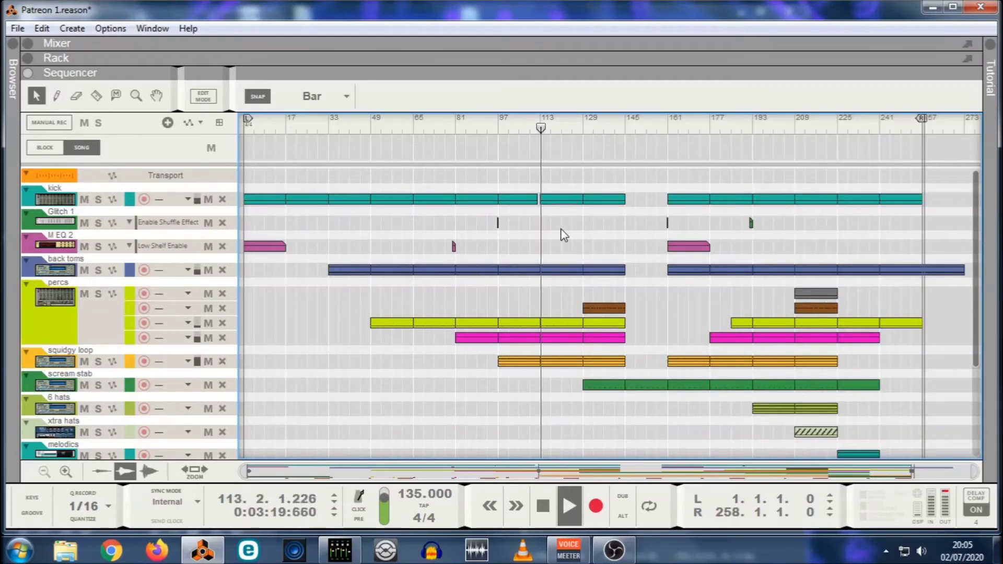
# Move the last fx delayed clip to bar 117 and copy the yellow atmo clip at bar 49 to bar 113.
pyautogui.scroll(-3, 564, 236)
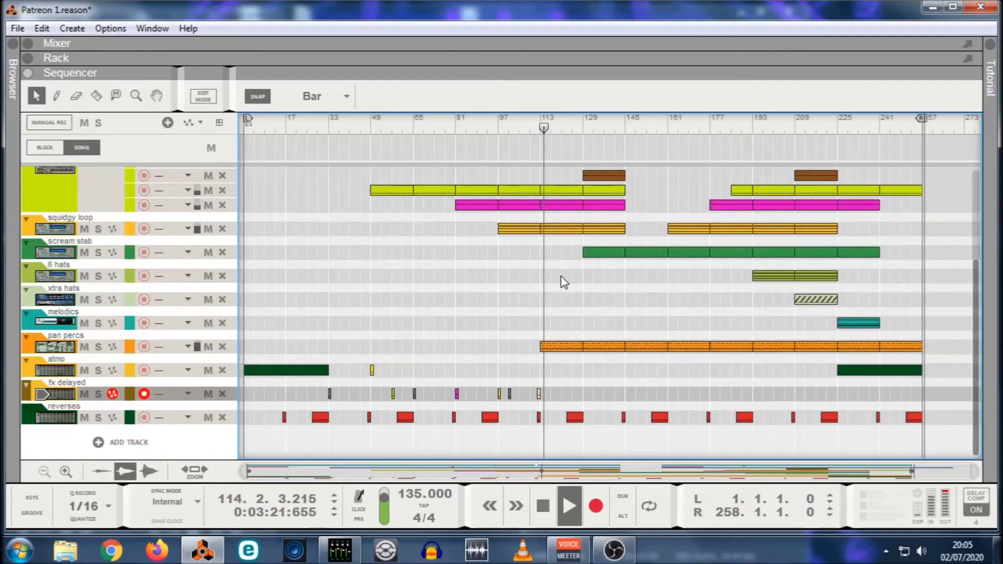
pyautogui.moveTo(538, 394)
pyautogui.mouseDown()
pyautogui.moveTo(572, 396)
pyautogui.moveTo(552, 395)
pyautogui.mouseUp()
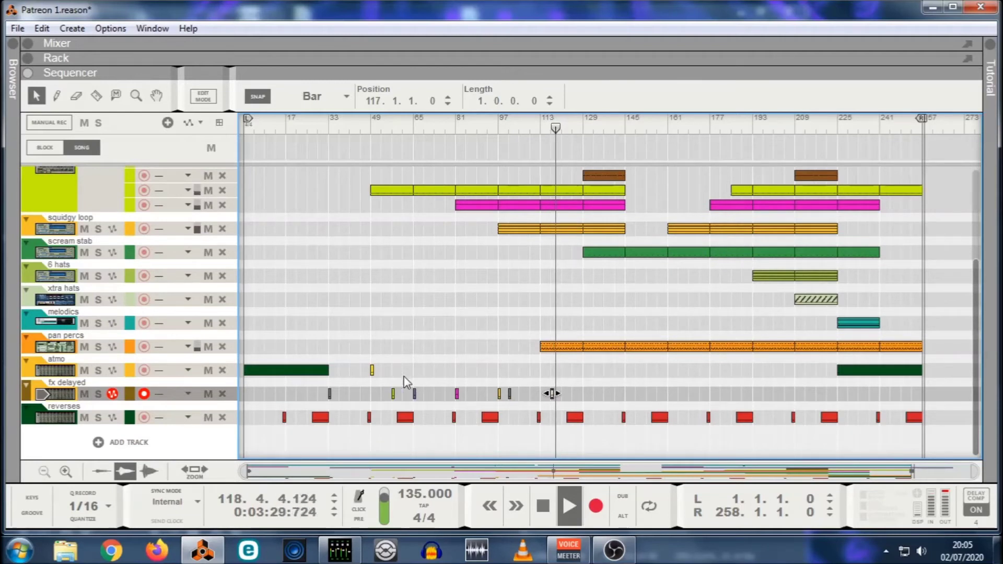
pyautogui.moveTo(372, 371); pyautogui.dragTo(542, 371)
pyautogui.click(578, 373)
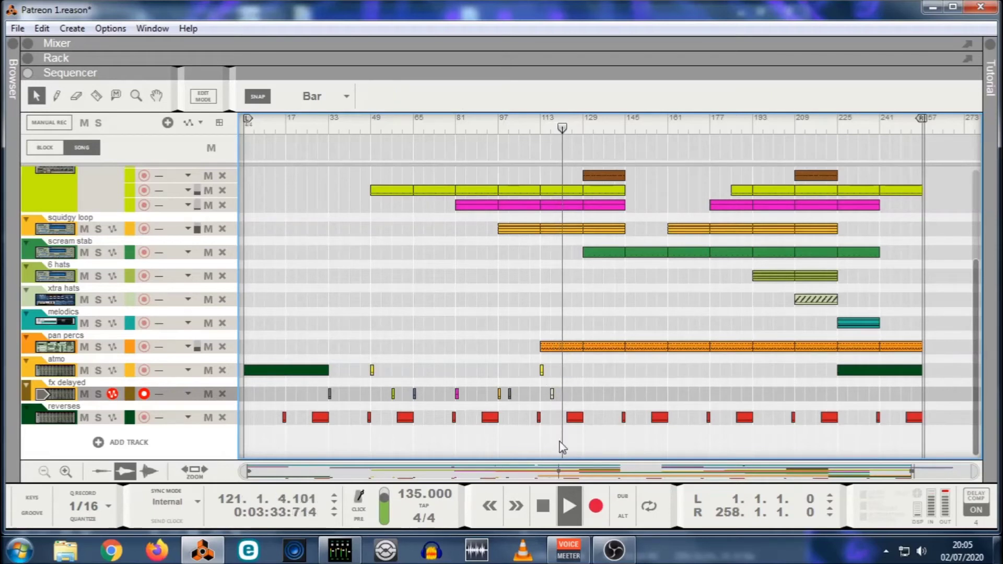
# Play the song from shortly before bar 113 and move the last fx delayed clip from bar 117 to bar 121.
pyautogui.click(531, 125)
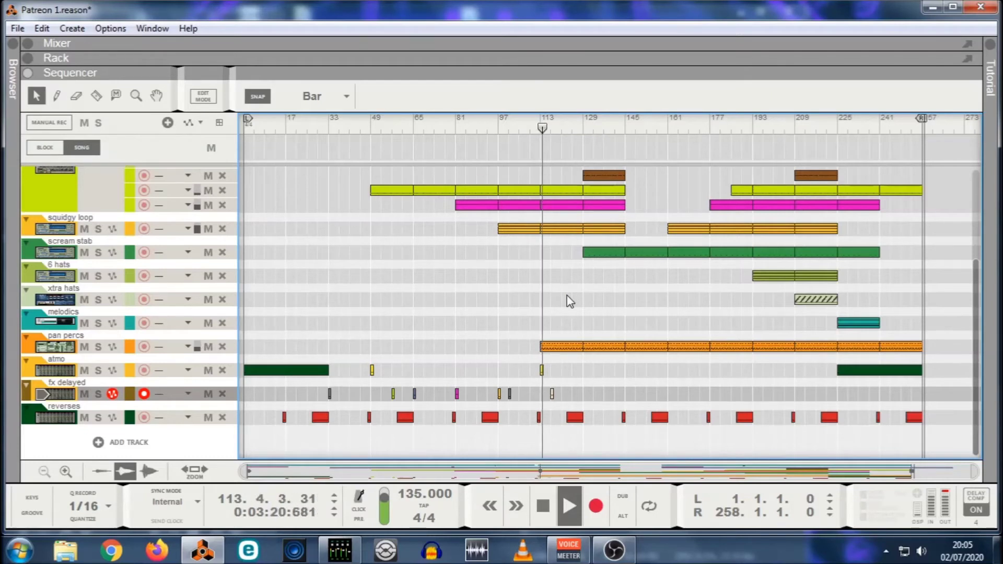
pyautogui.moveTo(552, 395); pyautogui.dragTo(565, 405)
pyautogui.click(599, 384)
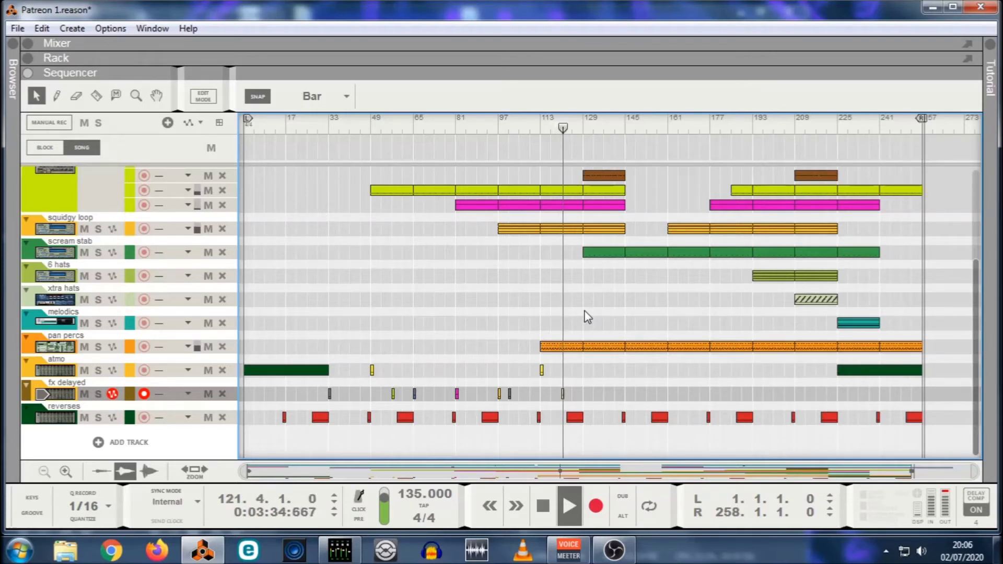
# Set the drum 5 level to 112 on the fx delayed Redrum, leaving only the sequencer open.
pyautogui.click(661, 59)
pyautogui.click(560, 246)
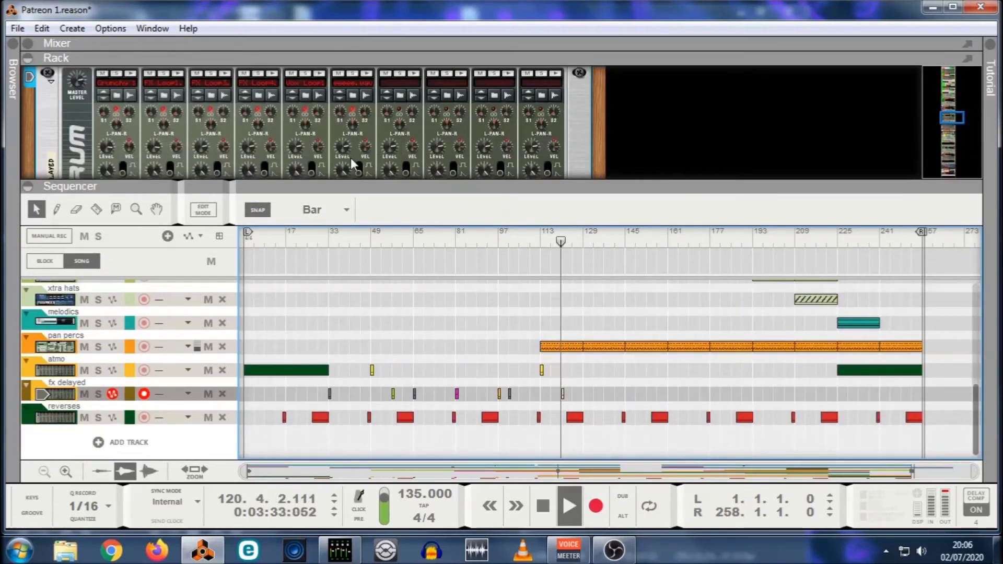
pyautogui.click(321, 153)
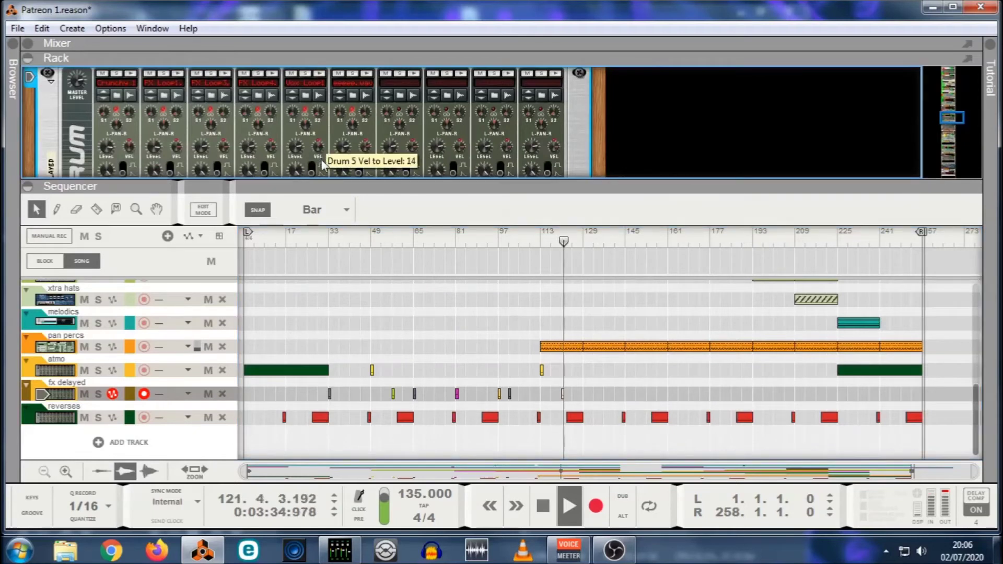
pyautogui.moveTo(299, 140); pyautogui.dragTo(312, 92)
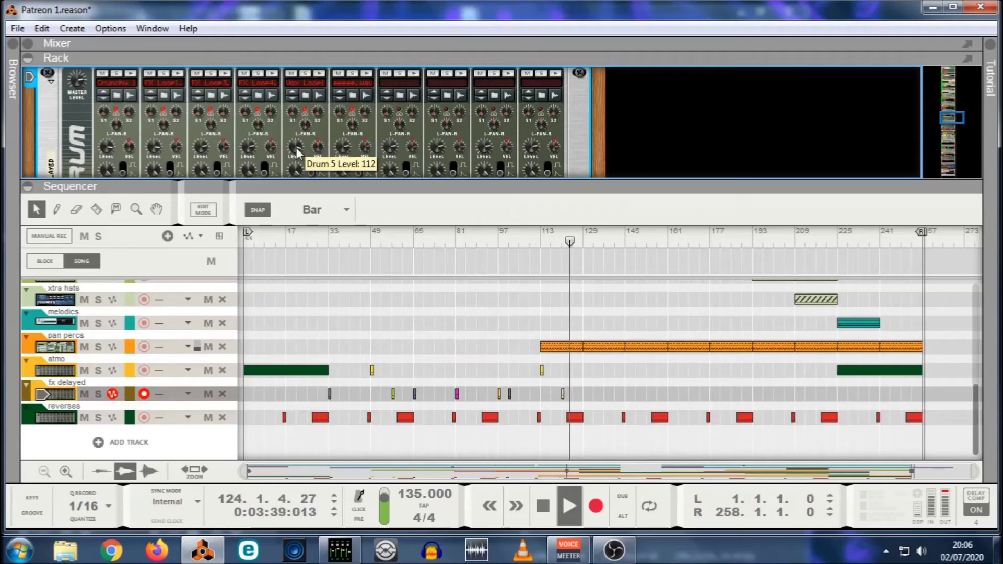
pyautogui.press('F6')
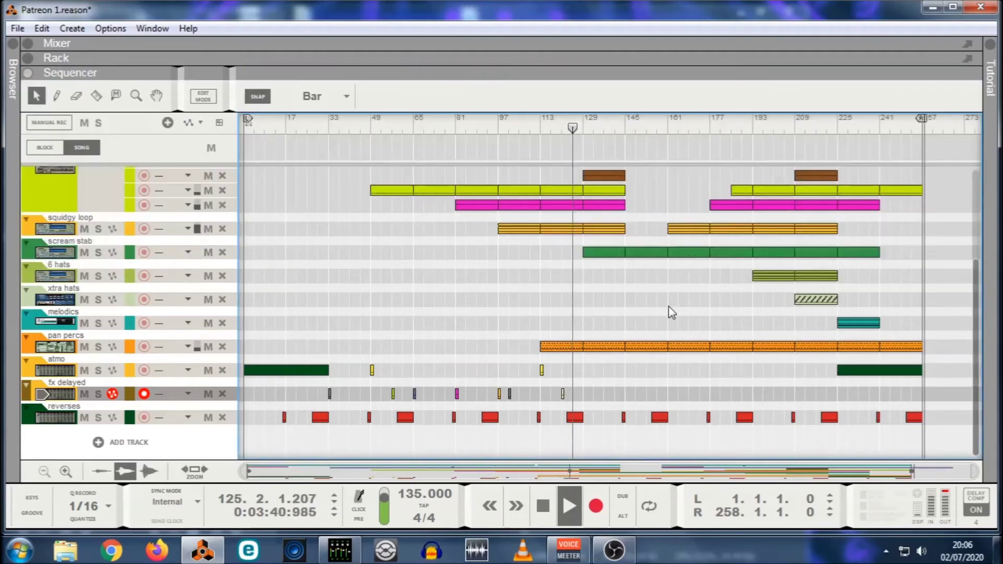
# Copy the short M EQ 2 low shelf clip before bar 81 to bar 128 and play from bar 127 to check it.
pyautogui.scroll(2, 650, 314)
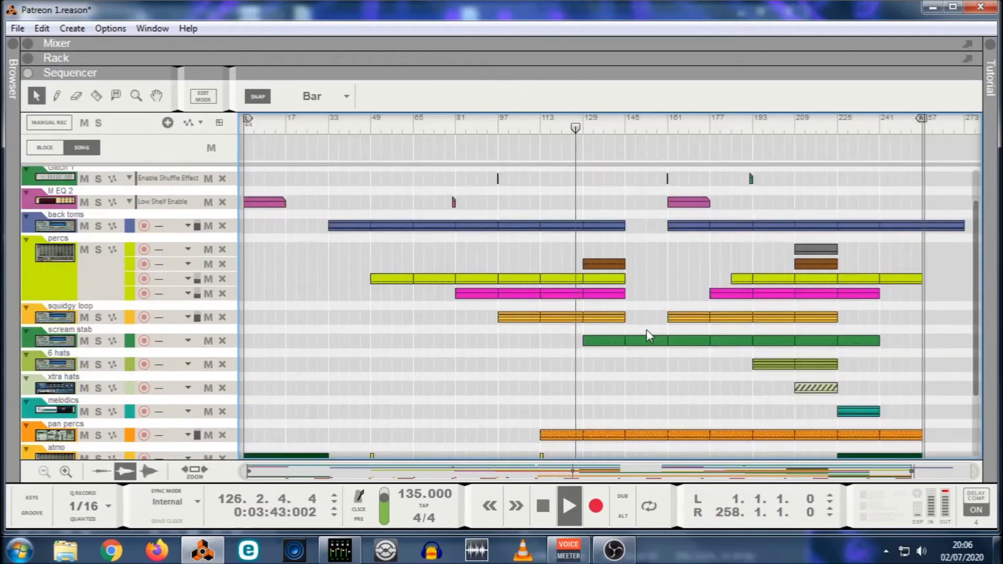
pyautogui.scroll(1, 647, 330)
pyautogui.moveTo(454, 251); pyautogui.dragTo(561, 246)
pyautogui.moveTo(453, 251); pyautogui.dragTo(581, 250)
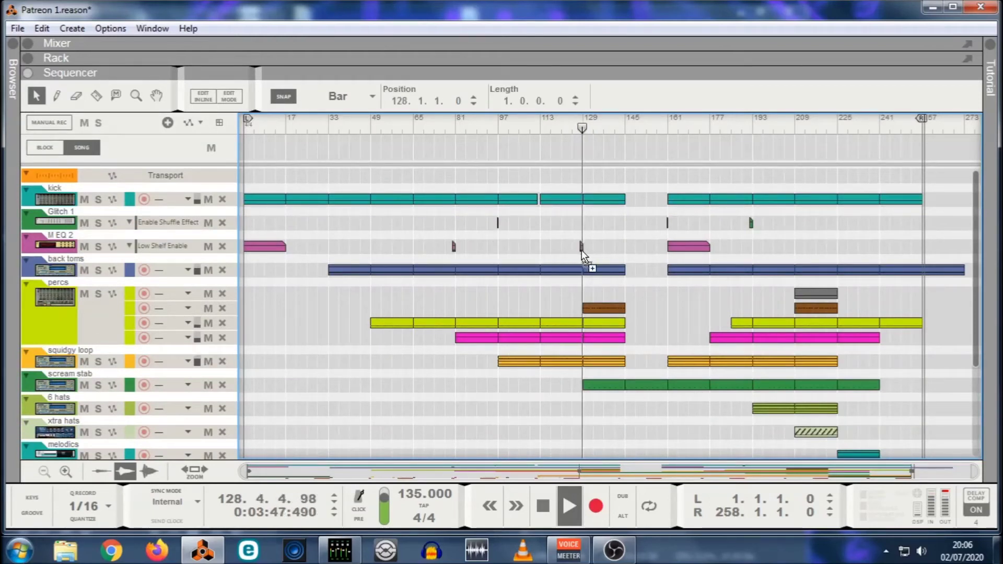
pyautogui.click(578, 129)
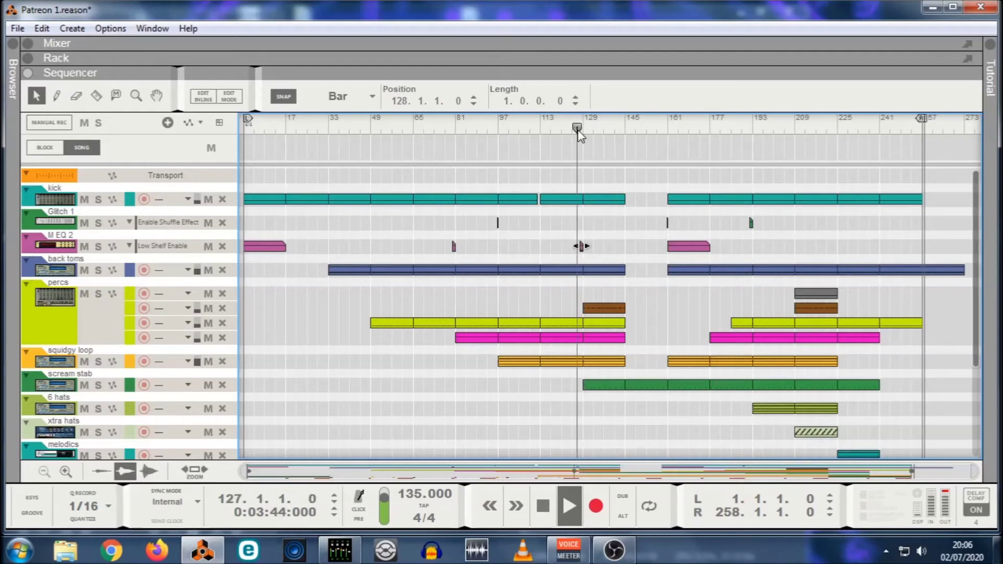
pyautogui.click(622, 251)
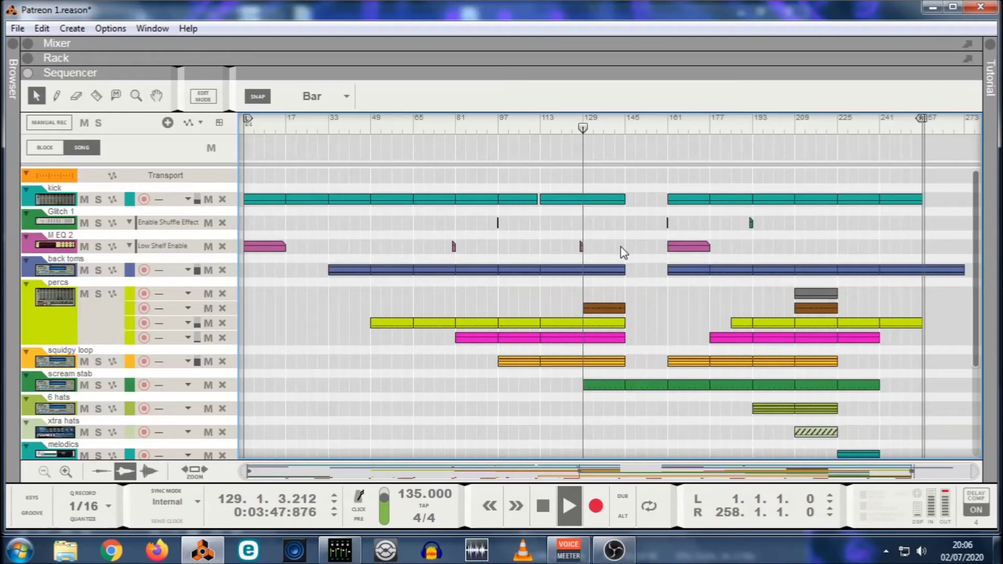
pyautogui.scroll(-5, 630, 261)
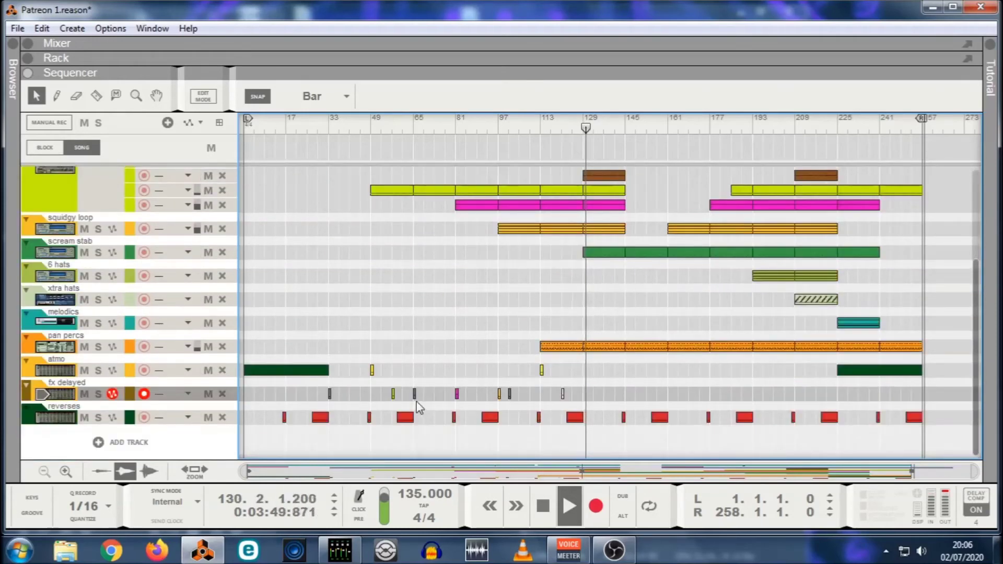
# Copy the fx delayed clip at bar 101 to bar 129 and the magenta fx delayed clip at bar 81 to bar 177.
pyautogui.moveTo(509, 395); pyautogui.dragTo(586, 399)
pyautogui.click(653, 329)
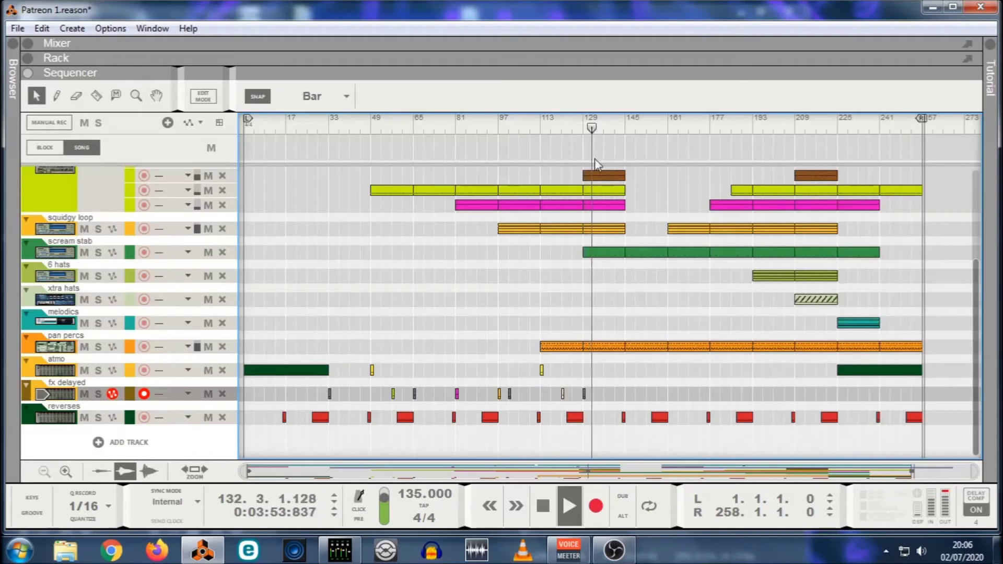
pyautogui.click(573, 127)
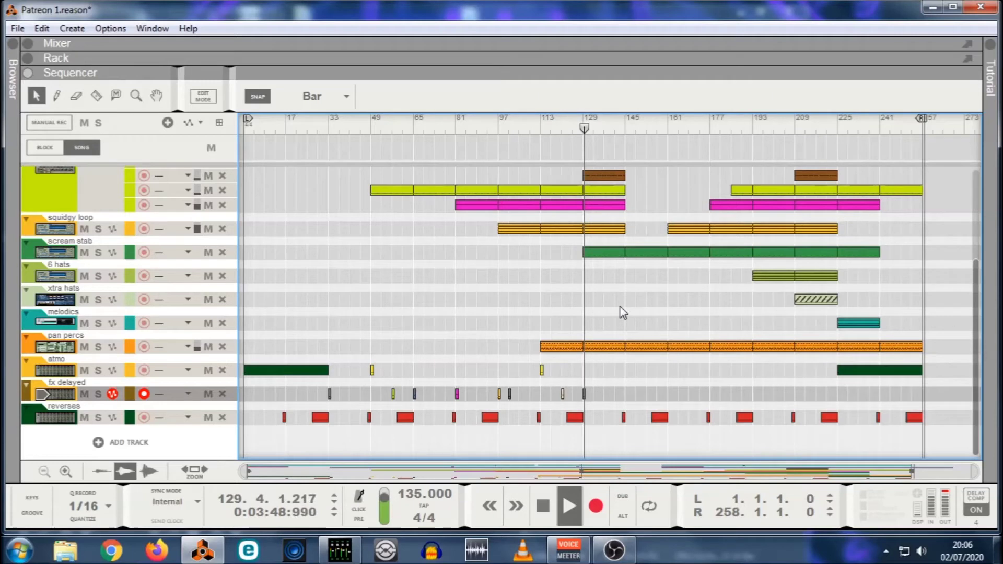
pyautogui.moveTo(458, 395); pyautogui.dragTo(699, 403)
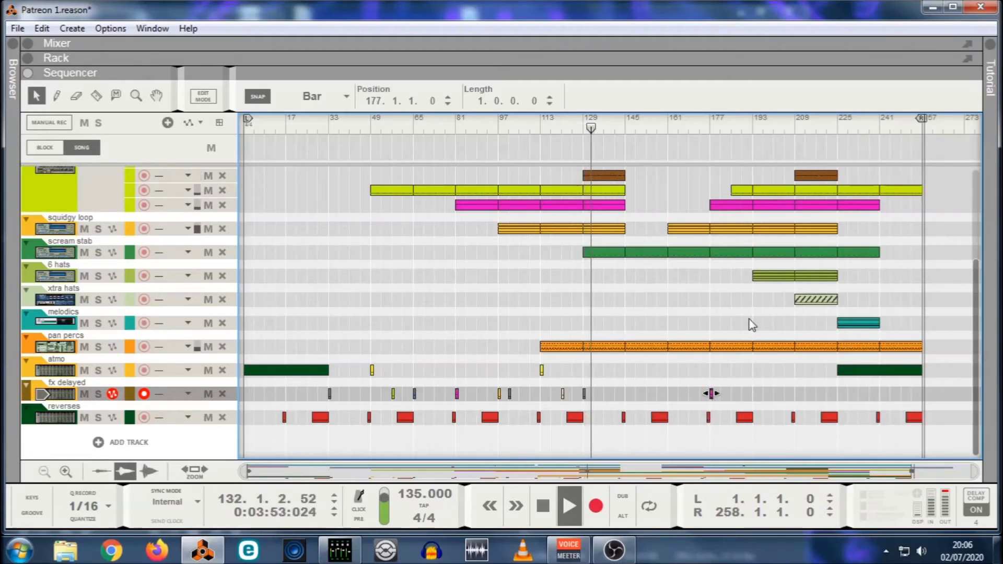
pyautogui.click(683, 320)
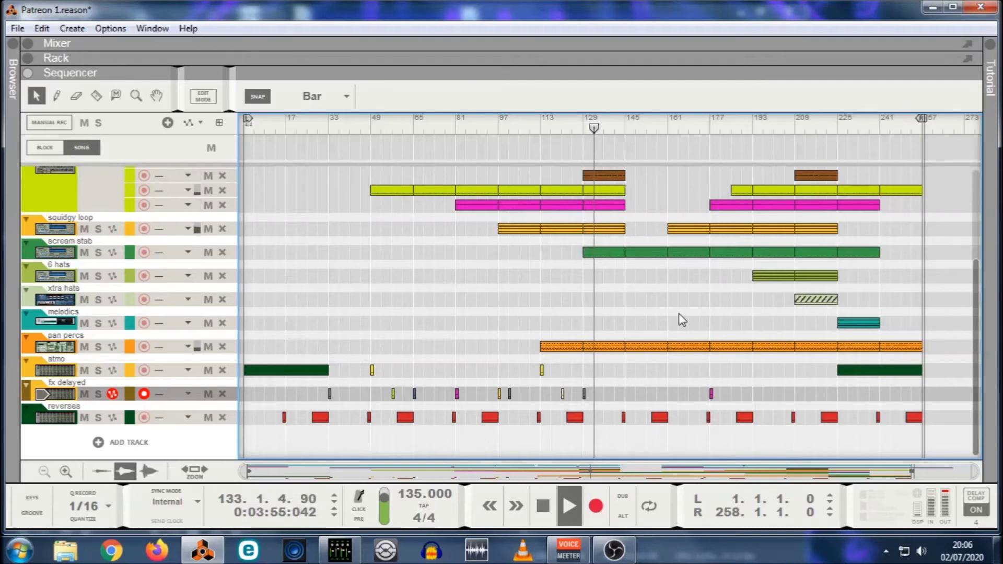
# Stop playback and move the dark green atmo clip from bar 225 to bar 145.
pyautogui.scroll(2, 683, 321)
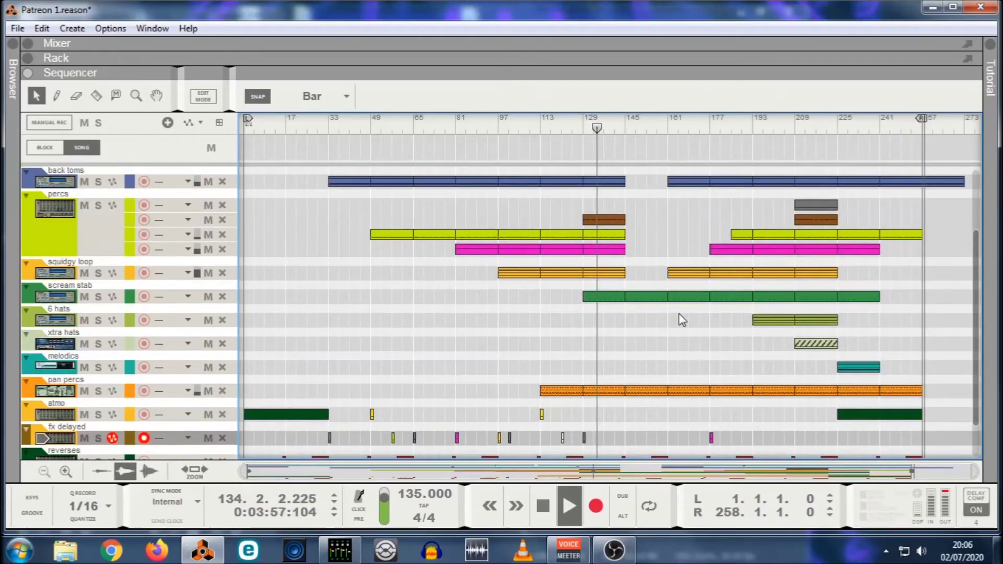
pyautogui.scroll(-2, 683, 321)
pyautogui.scroll(2, 682, 319)
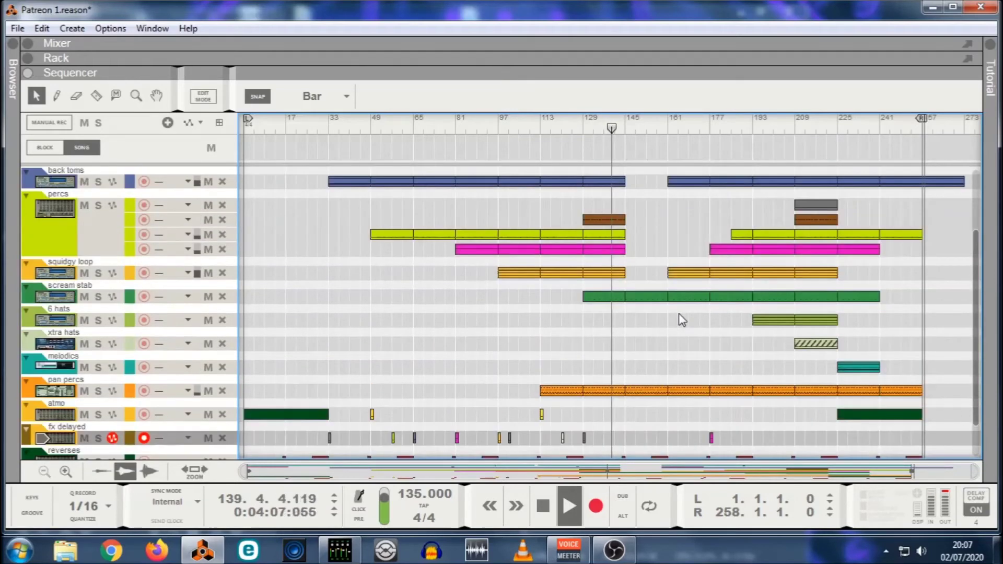
pyautogui.scroll(-2, 679, 315)
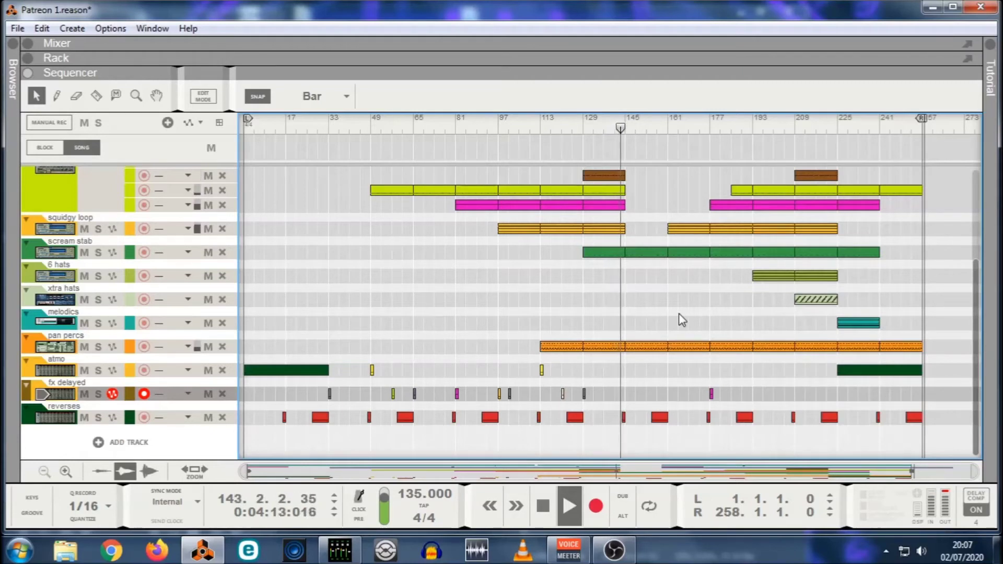
pyautogui.moveTo(867, 376); pyautogui.dragTo(656, 377)
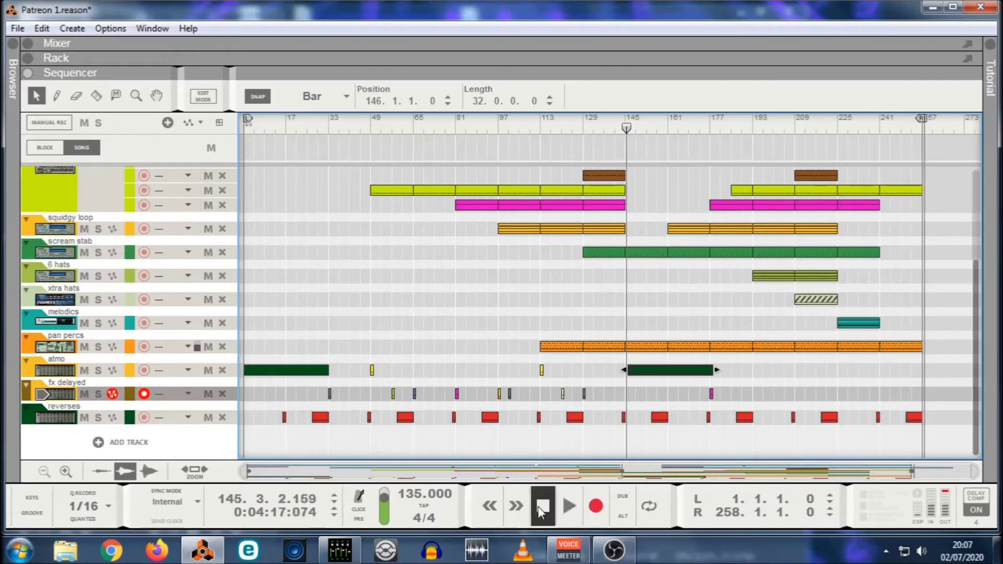
pyautogui.scroll(5, 692, 236)
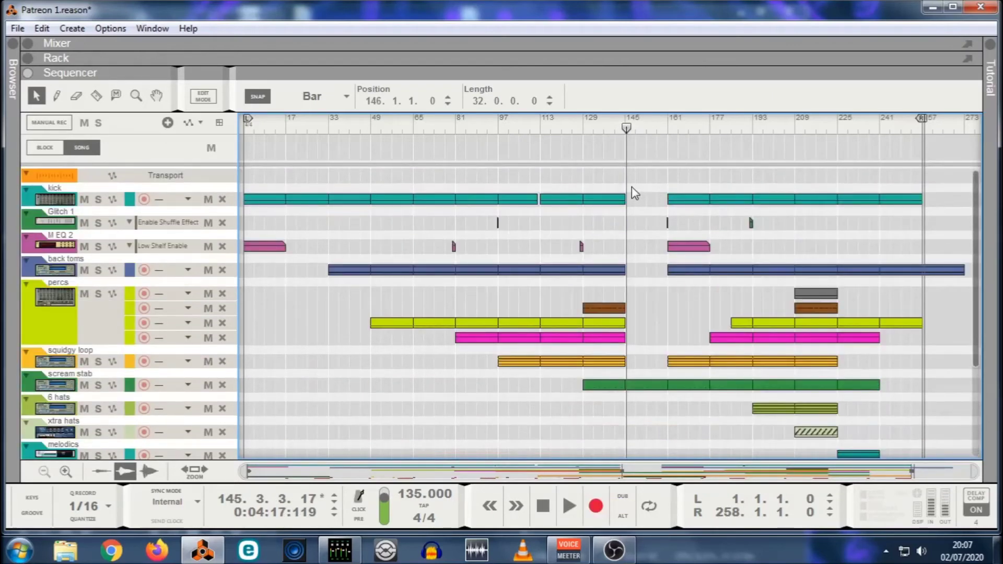
pyautogui.moveTo(628, 190); pyautogui.dragTo(710, 403)
pyautogui.moveTo(633, 270); pyautogui.dragTo(701, 318)
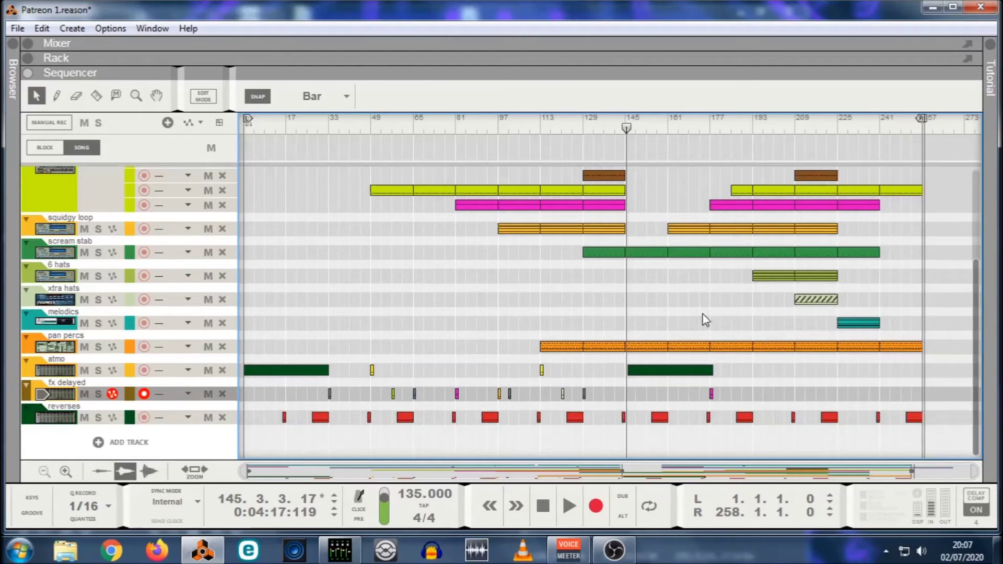
pyautogui.moveTo(656, 372)
pyautogui.mouseDown()
pyautogui.moveTo(678, 373)
pyautogui.moveTo(417, 369)
pyautogui.moveTo(656, 377)
pyautogui.mouseUp()
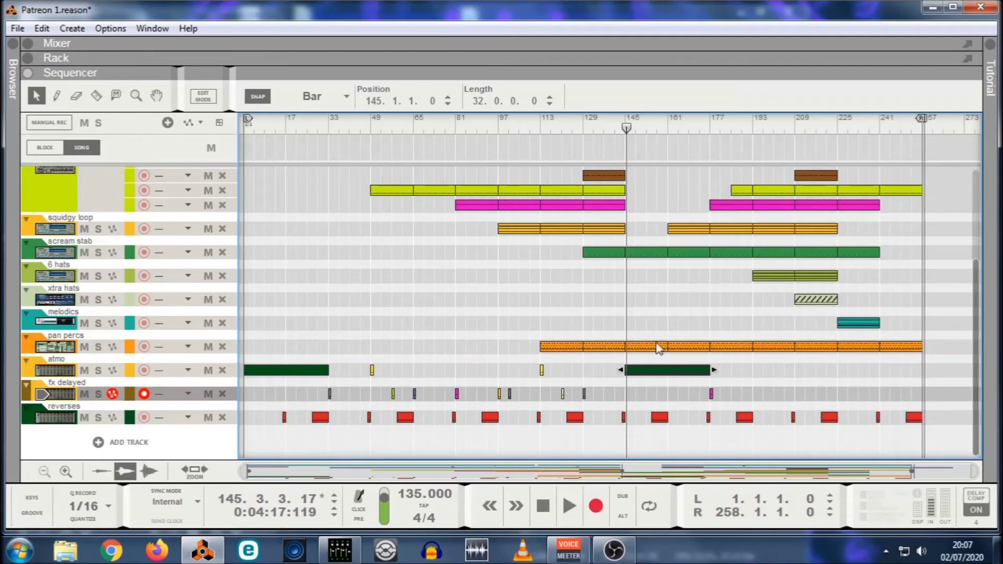
# Examine how the clips starting around bar 177 line up with the end of the dark green atmo clip.
pyautogui.scroll(3, 682, 372)
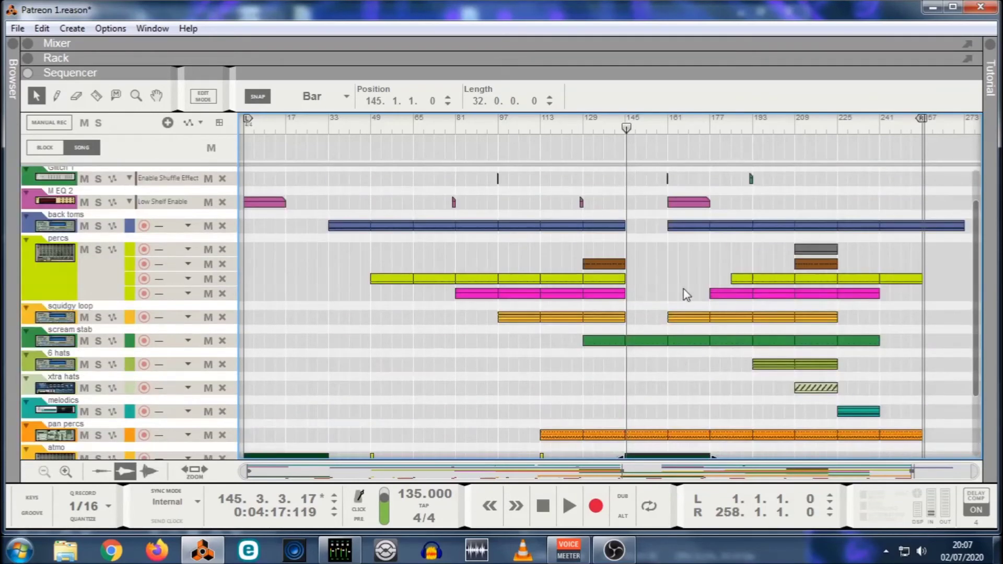
pyautogui.scroll(-3, 699, 264)
pyautogui.click(719, 207)
pyautogui.scroll(3, 725, 313)
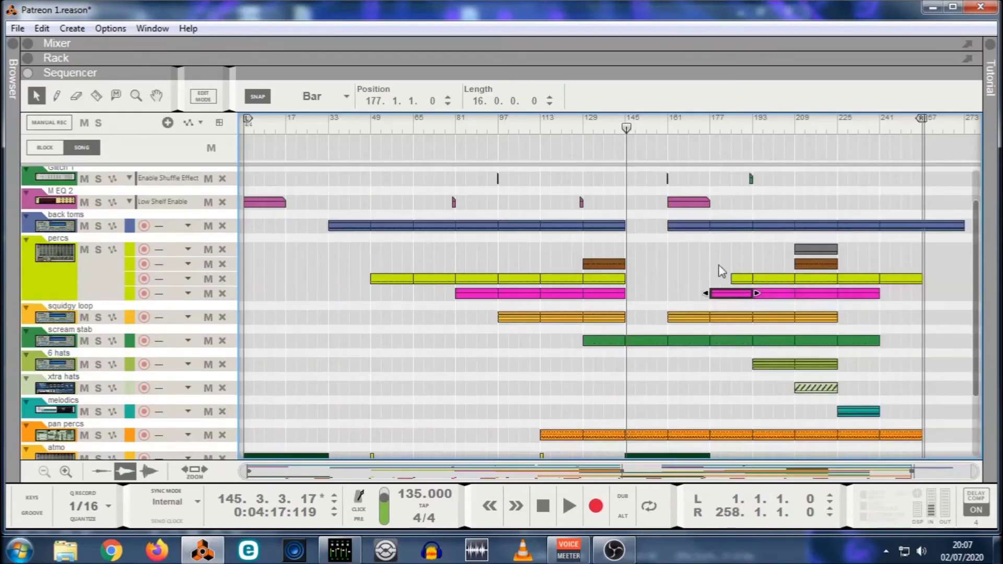
pyautogui.click(703, 205)
pyautogui.click(725, 225)
pyautogui.scroll(1, 719, 209)
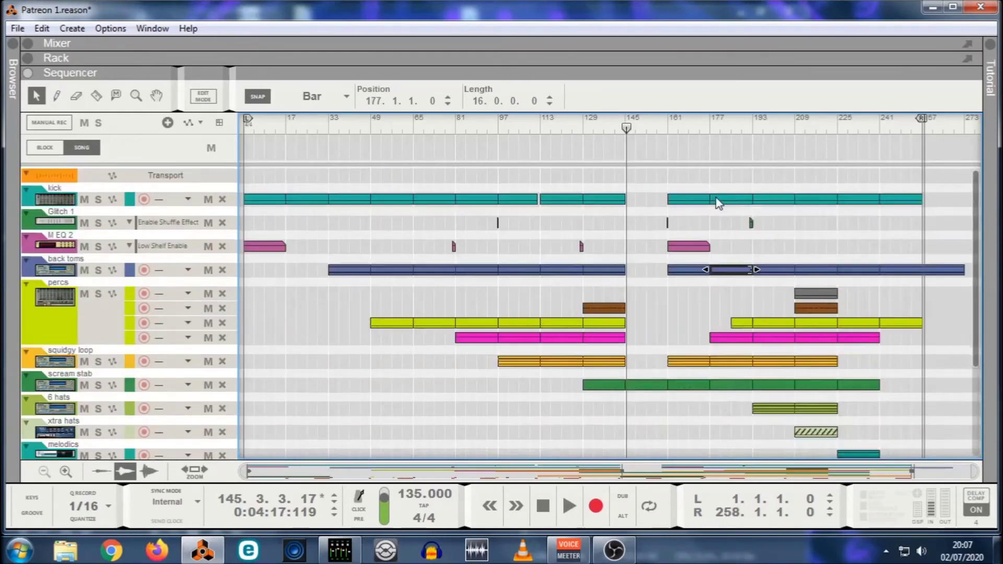
pyautogui.scroll(-4, 726, 366)
pyautogui.click(706, 370)
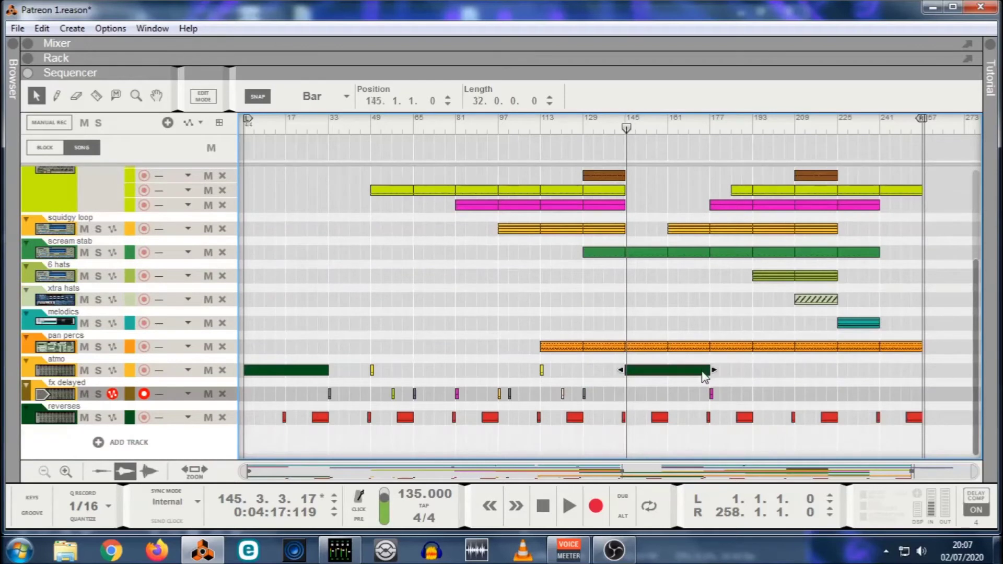
# Play the song from bar 141 to check the repositioned dark green atmo clip.
pyautogui.click(615, 131)
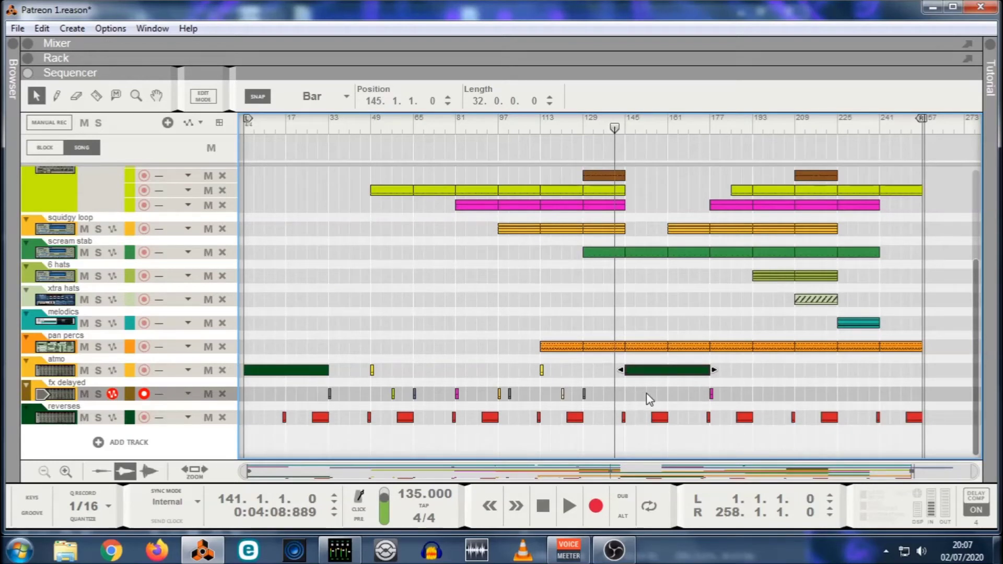
pyautogui.moveTo(631, 399); pyautogui.dragTo(705, 395)
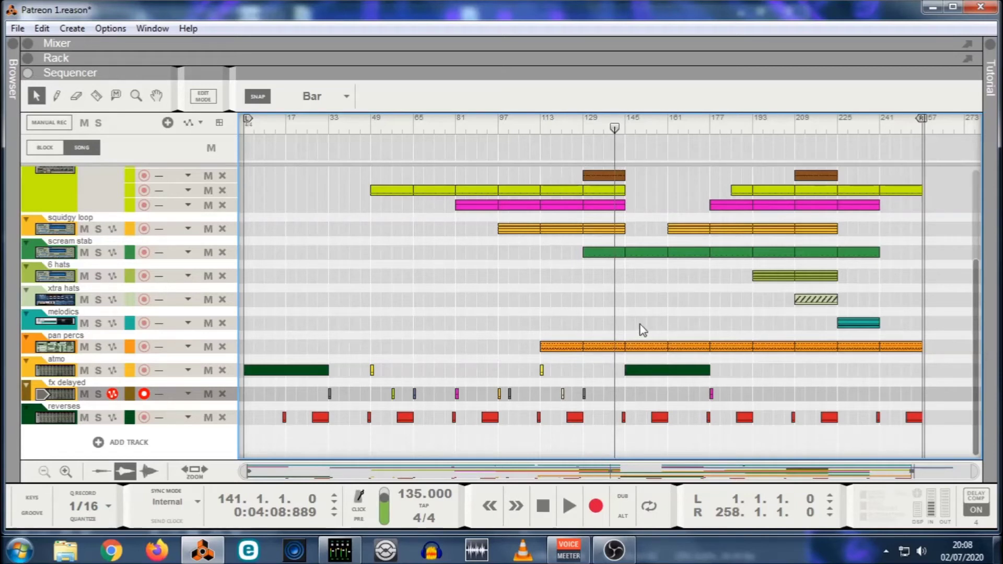
pyautogui.moveTo(707, 387); pyautogui.dragTo(709, 184)
pyautogui.click(663, 372)
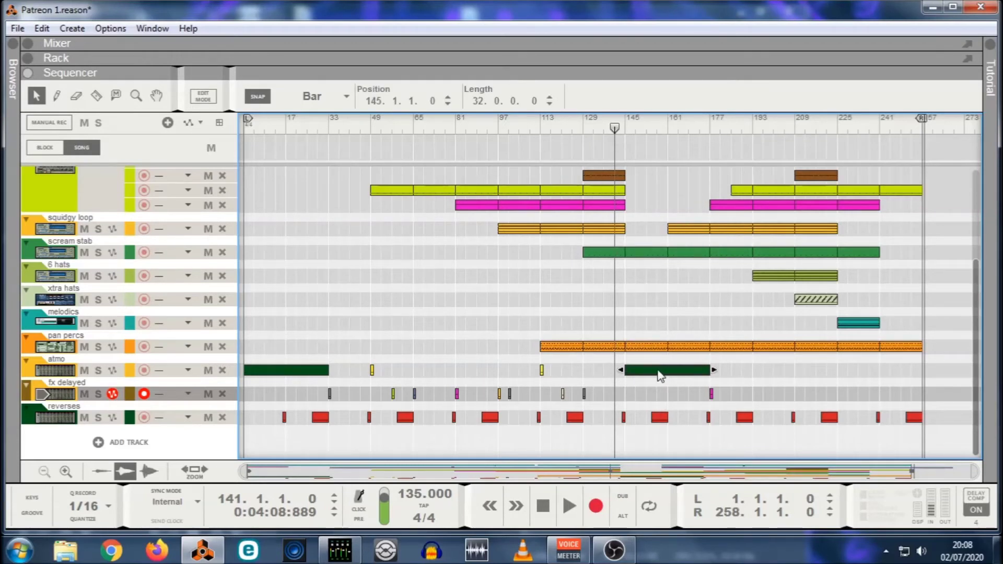
pyautogui.click(584, 508)
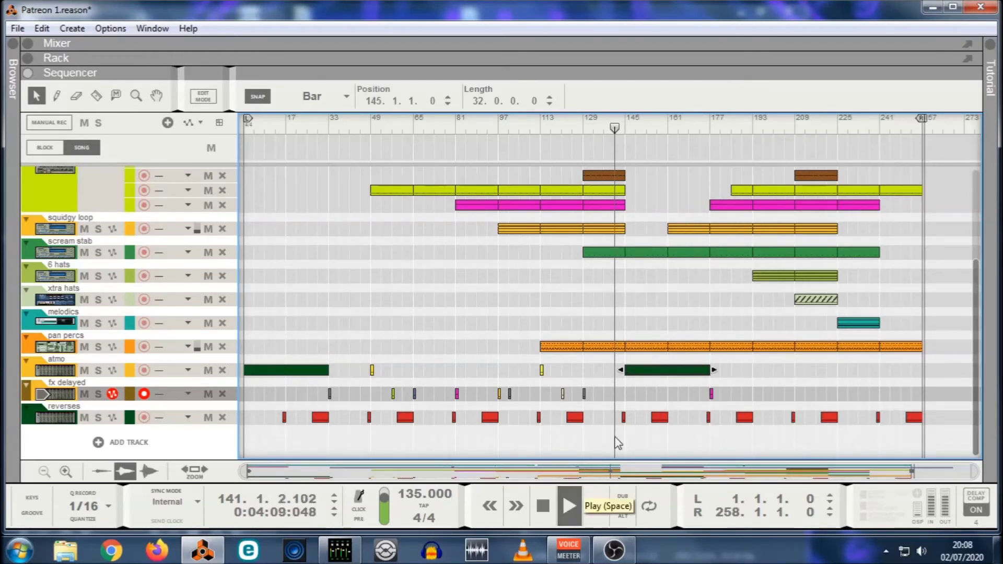
pyautogui.click(726, 300)
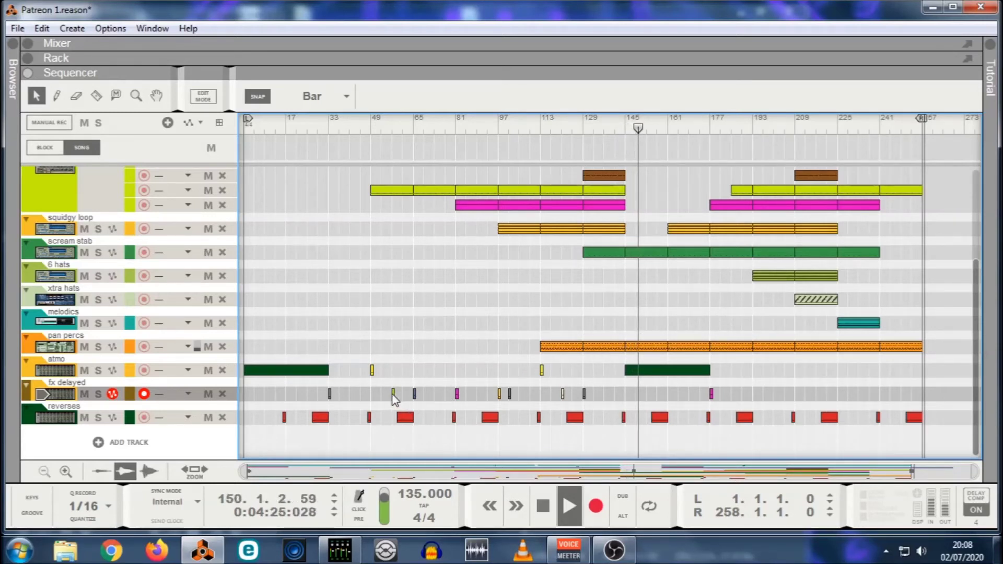
# Copy the green fx delayed clip at bar 57 to bar 153 and the blue one at bar 65 to bar 161.
pyautogui.moveTo(395, 400); pyautogui.dragTo(651, 406)
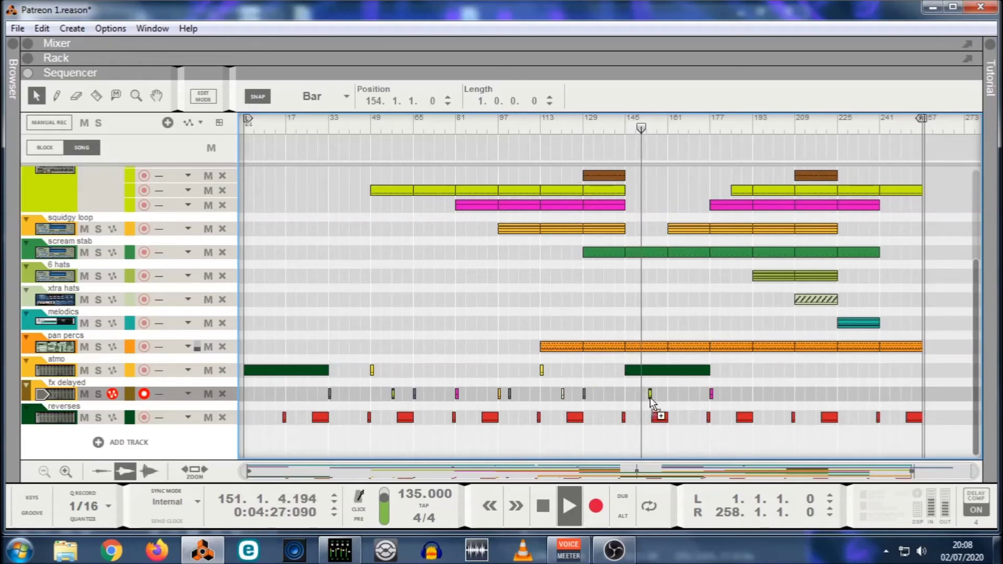
pyautogui.click(692, 453)
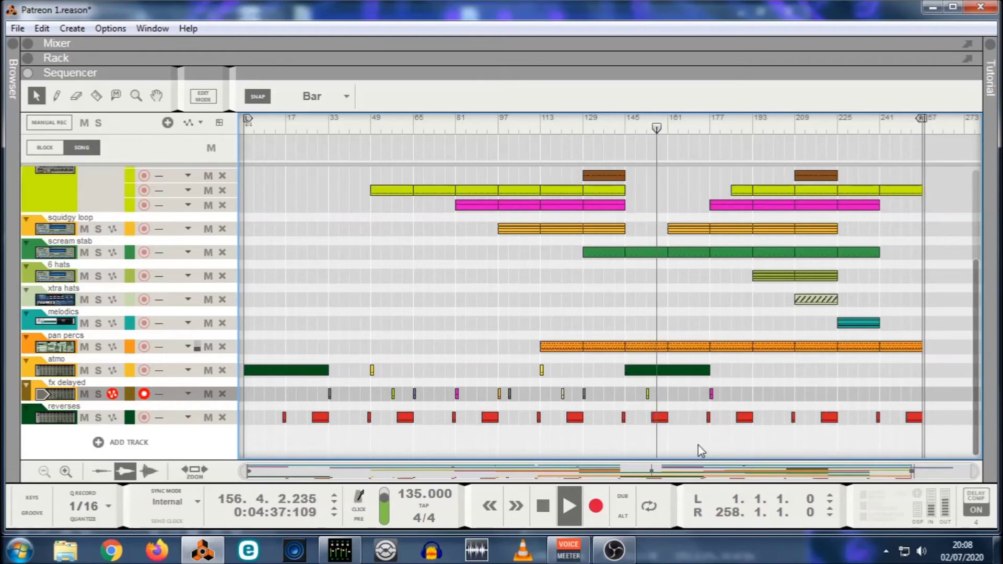
pyautogui.scroll(5, 698, 443)
pyautogui.scroll(-5, 698, 443)
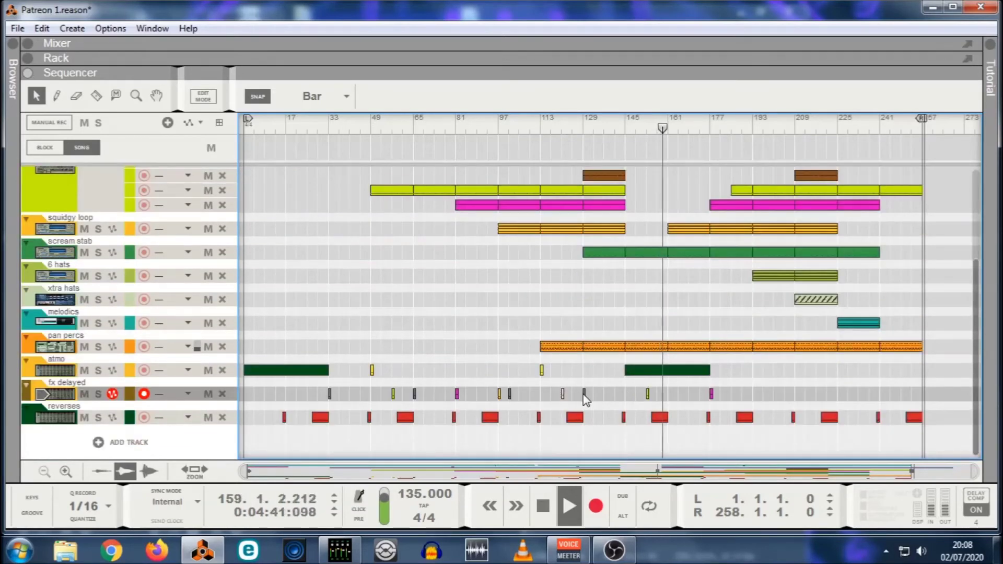
pyautogui.moveTo(416, 394); pyautogui.dragTo(668, 396)
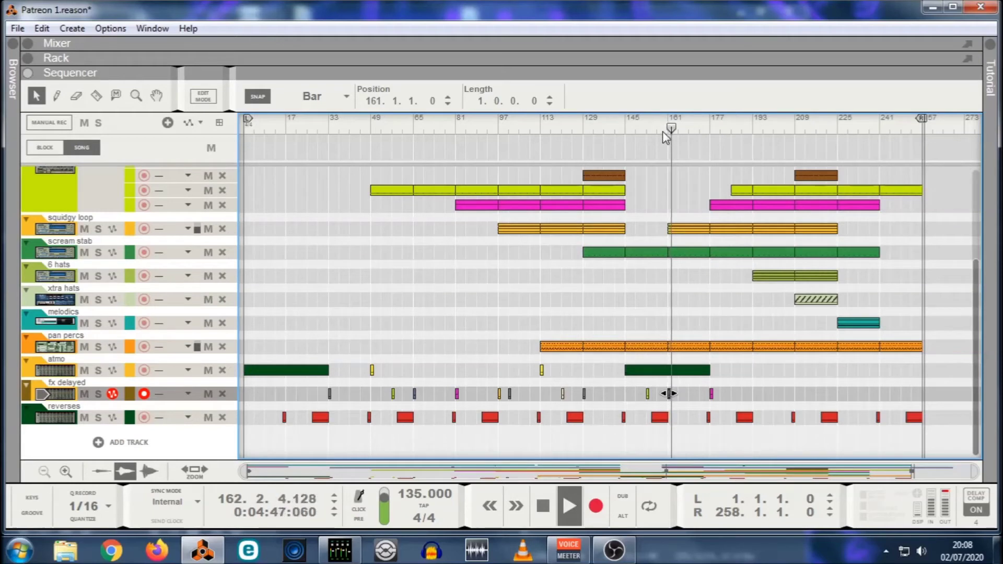
pyautogui.click(679, 428)
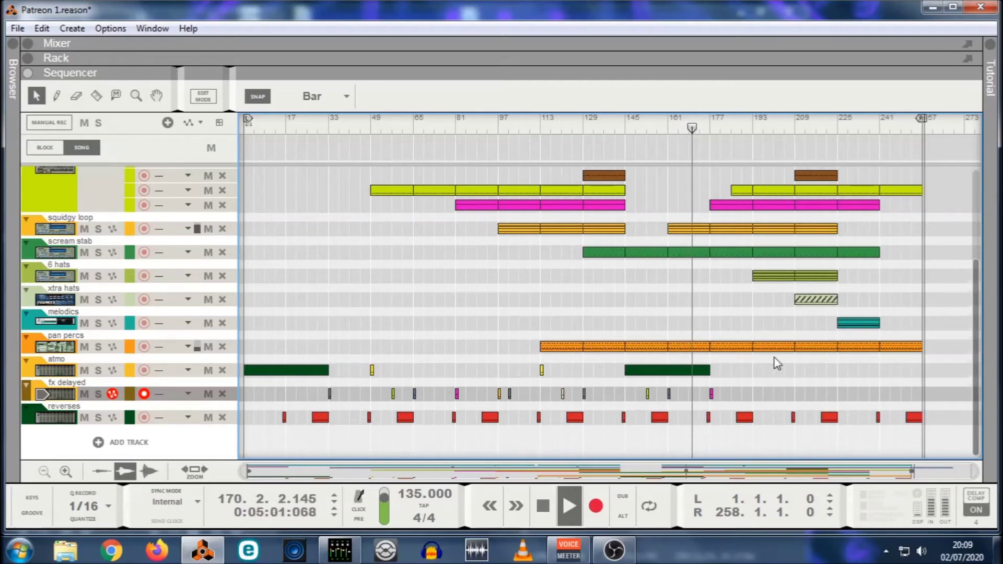
# Copy the brown percs clip at bar 209 to bar 193, directly before the original.
pyautogui.scroll(2, 758, 374)
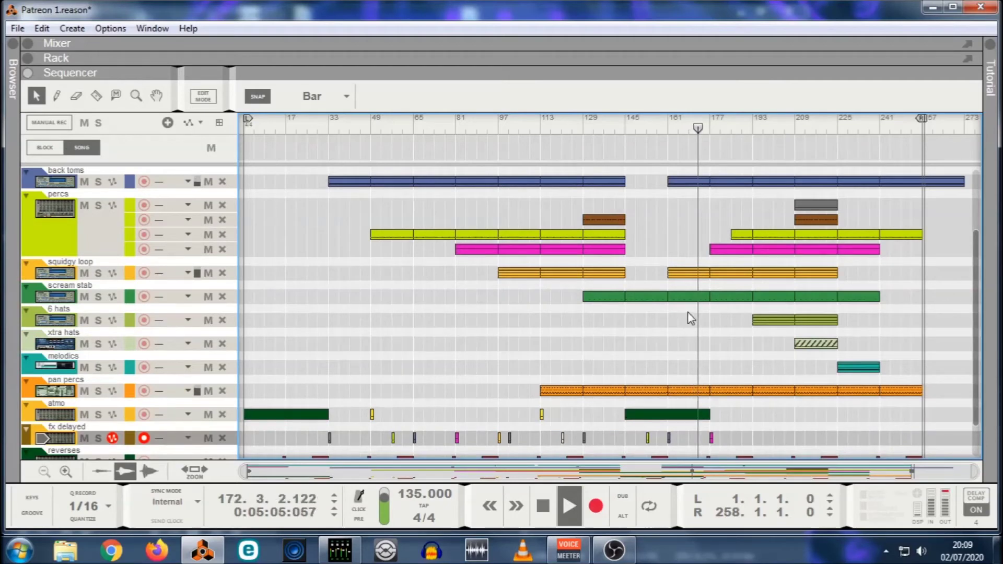
pyautogui.scroll(4, 688, 314)
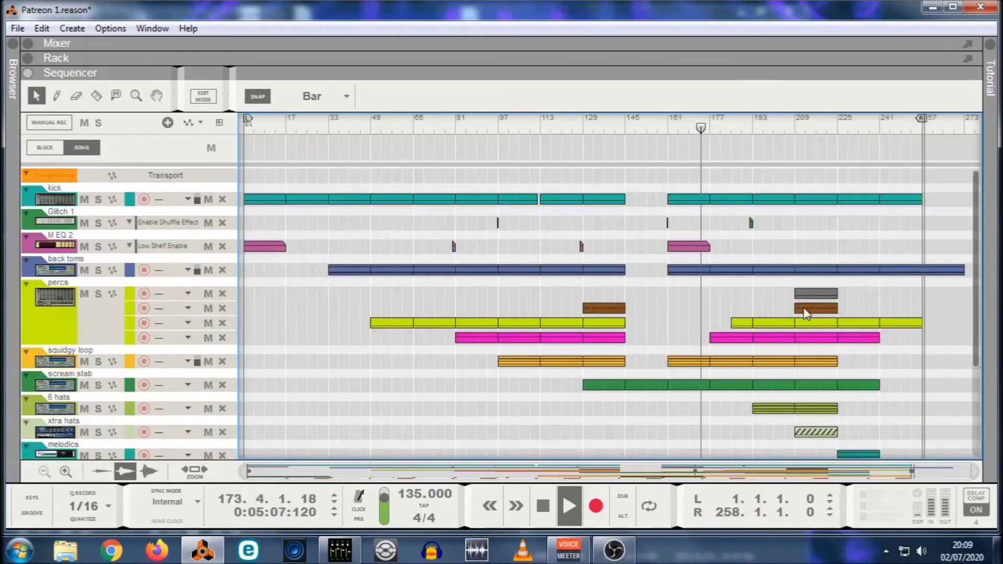
pyautogui.moveTo(802, 310); pyautogui.dragTo(720, 306)
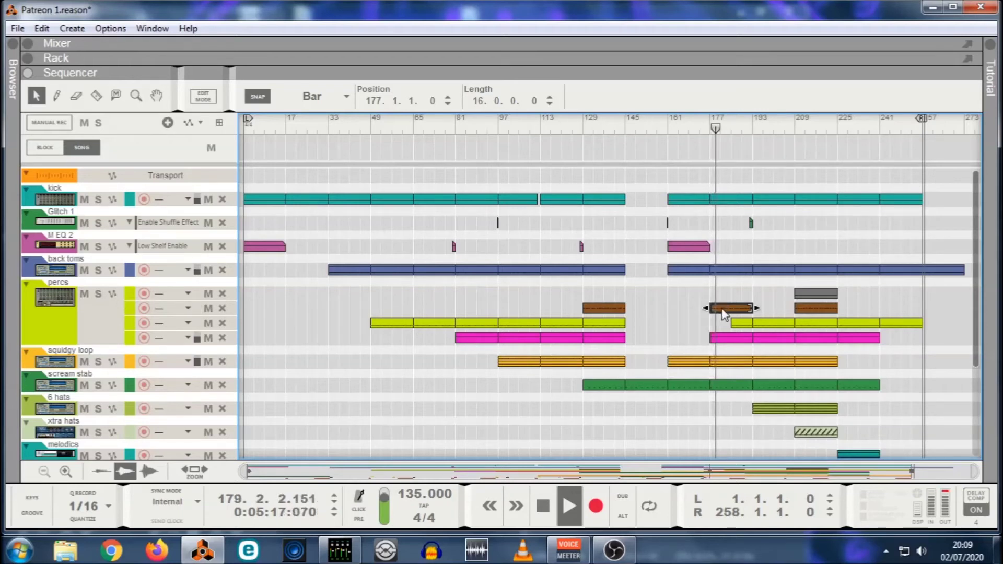
pyautogui.moveTo(731, 312); pyautogui.dragTo(685, 309)
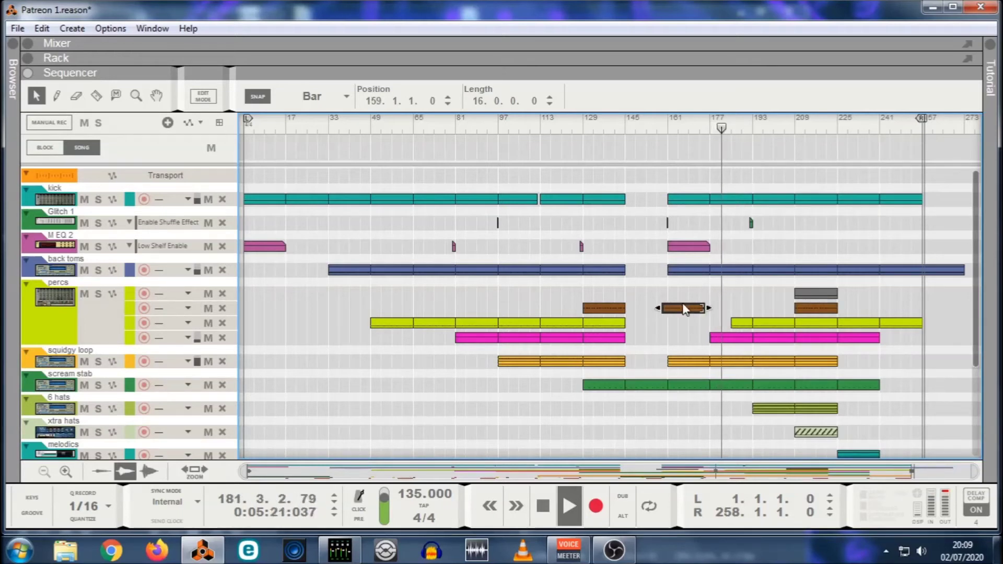
pyautogui.moveTo(686, 309); pyautogui.dragTo(773, 308)
pyautogui.click(770, 294)
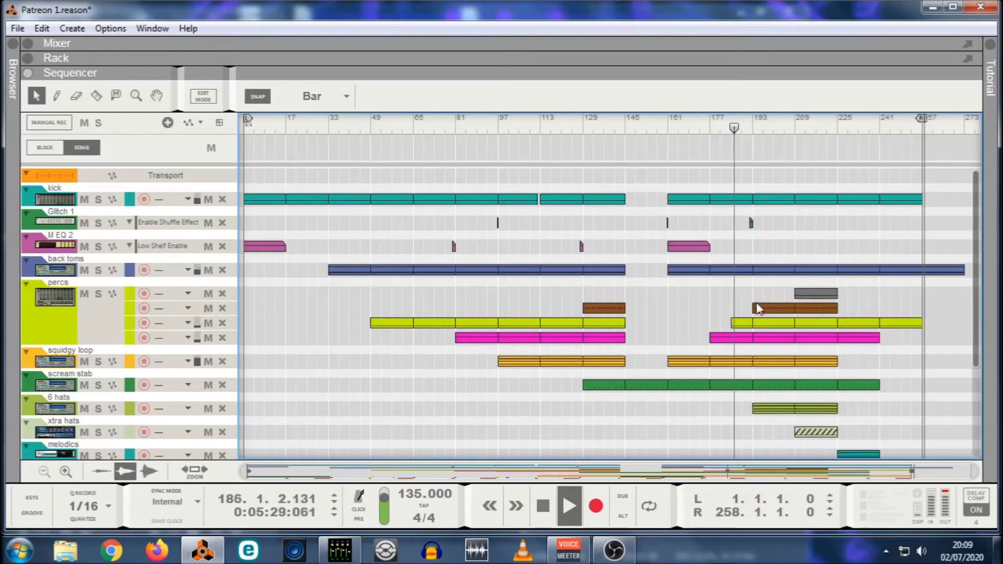
# Copy the M EQ 2 low shelf clip at bar 128 to bar 192 and delete the Glitch 1 clip just before bar 161.
pyautogui.moveTo(582, 247); pyautogui.dragTo(752, 250)
pyautogui.click(809, 244)
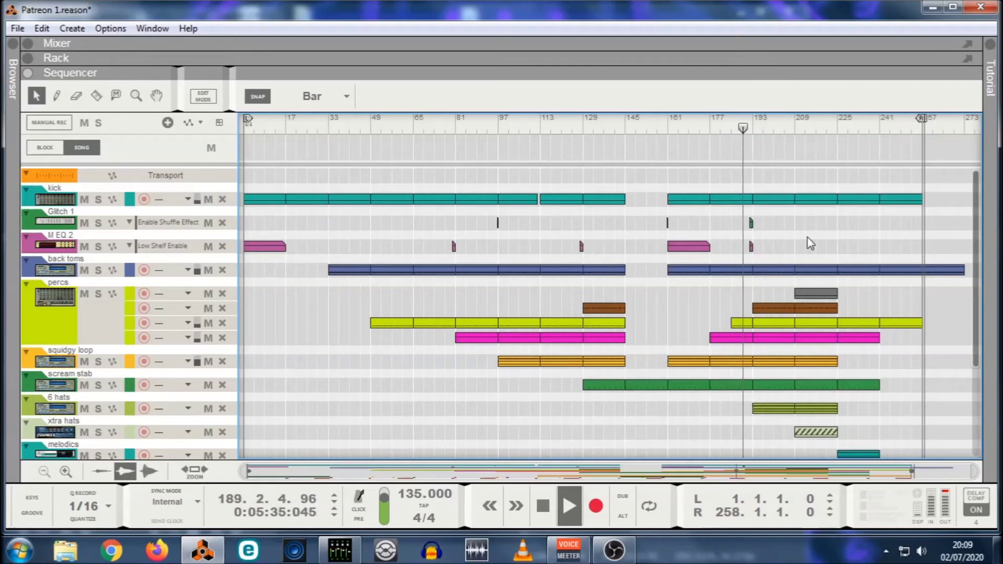
pyautogui.click(667, 223)
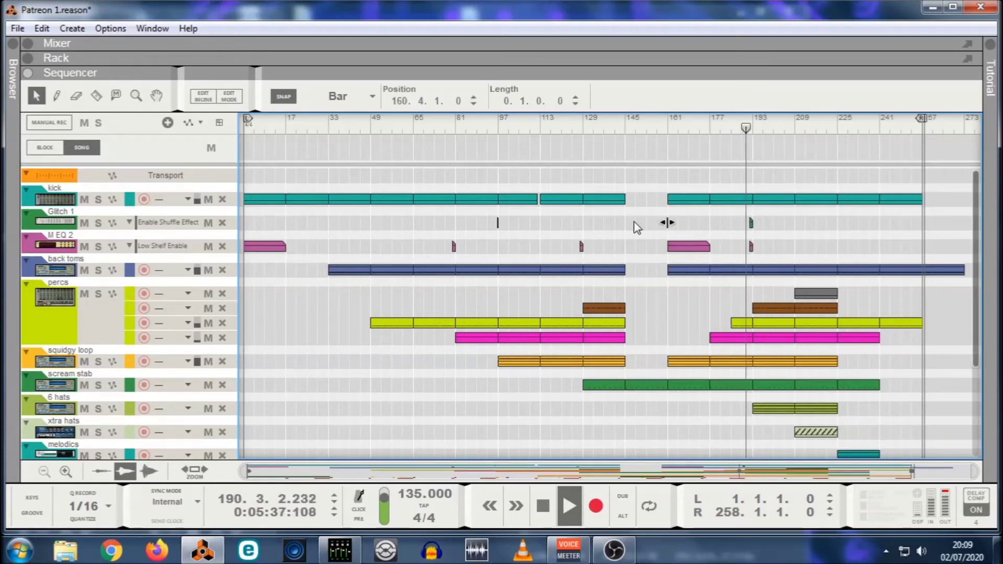
pyautogui.click(634, 221)
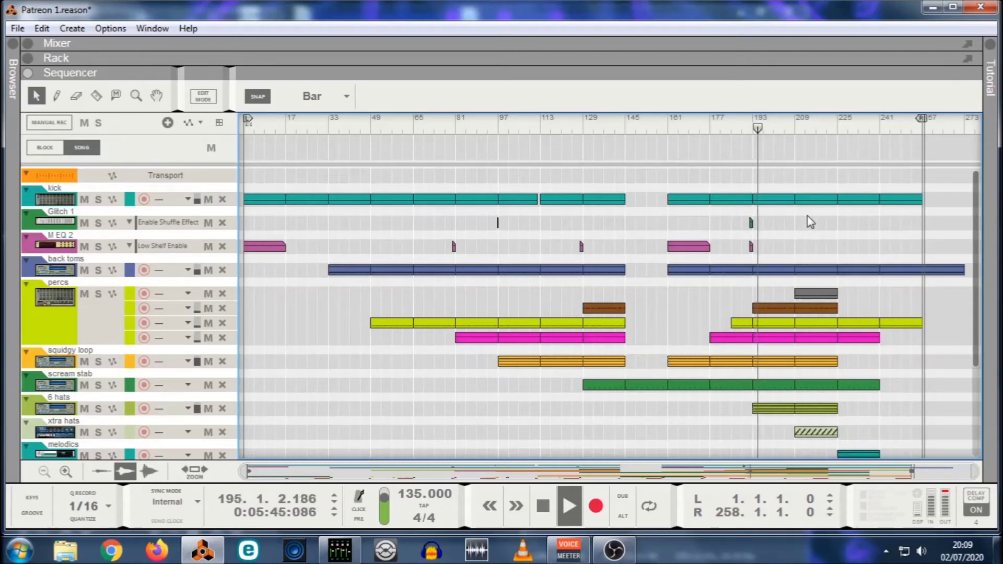
# Copy the yellow atmo clip at bar 113 to bar 193.
pyautogui.scroll(-5, 808, 217)
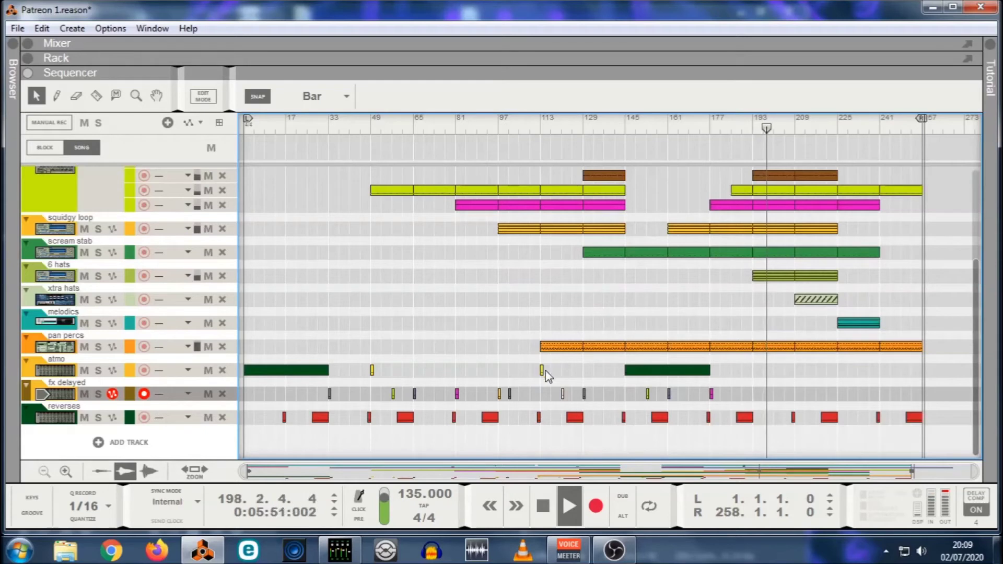
pyautogui.moveTo(542, 372); pyautogui.dragTo(752, 371)
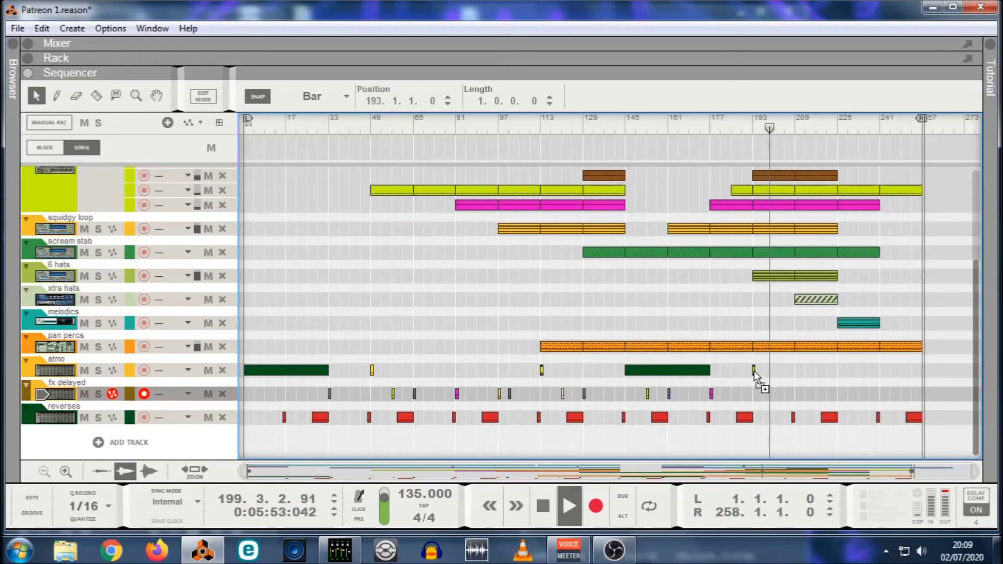
# Copy the fx delayed clips at bars 101 and 121 to bars 197 and 201, deleting the stray copy at bar 193.
pyautogui.moveTo(747, 131); pyautogui.dragTo(737, 131)
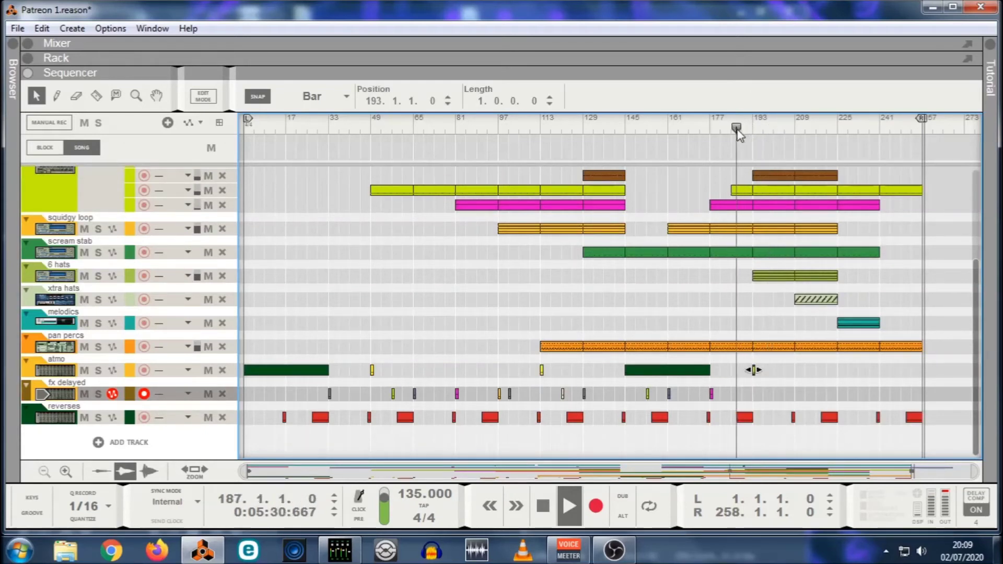
pyautogui.click(811, 385)
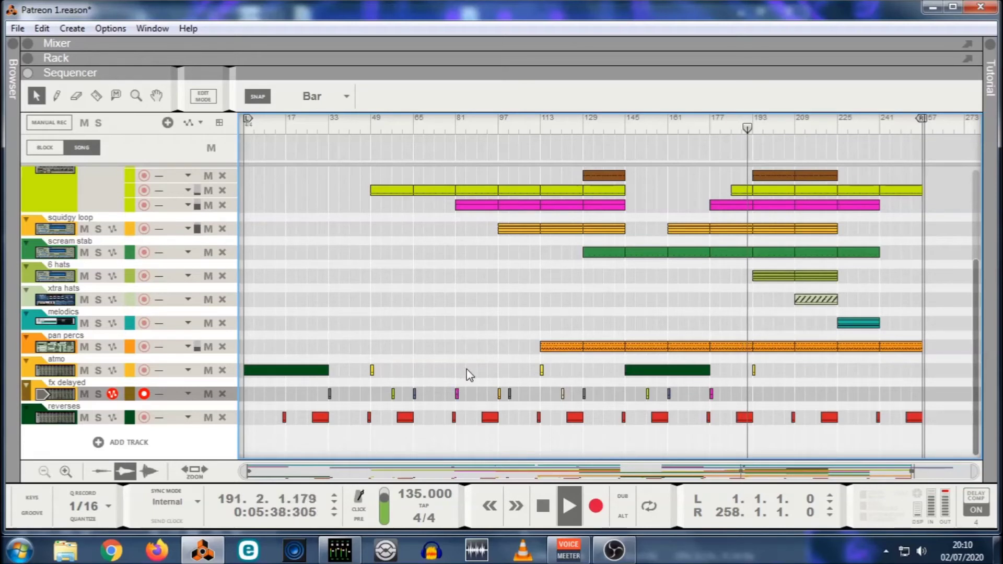
pyautogui.click(510, 394)
pyautogui.moveTo(506, 397); pyautogui.dragTo(763, 397)
pyautogui.click(743, 401)
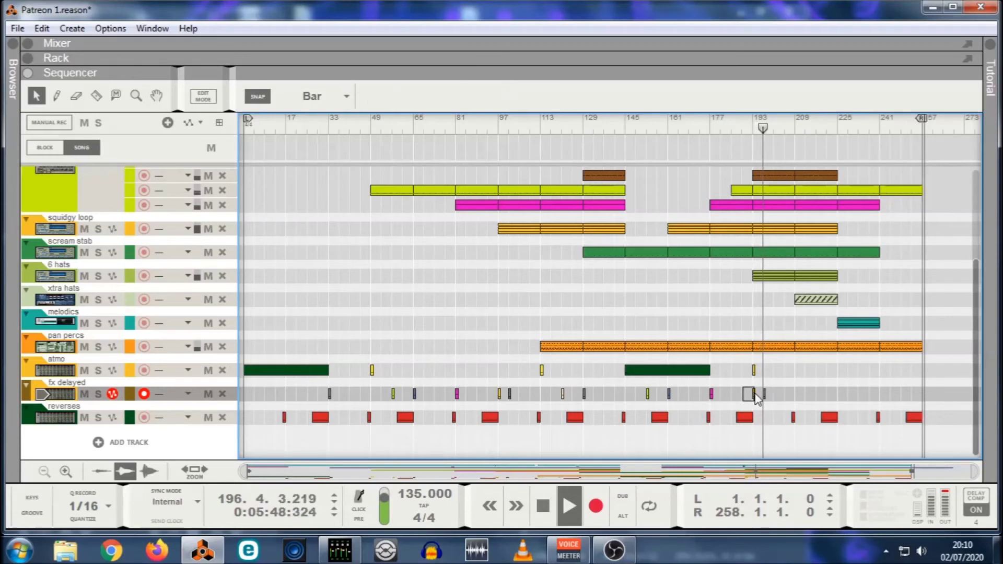
pyautogui.click(755, 395)
pyautogui.press('Delete')
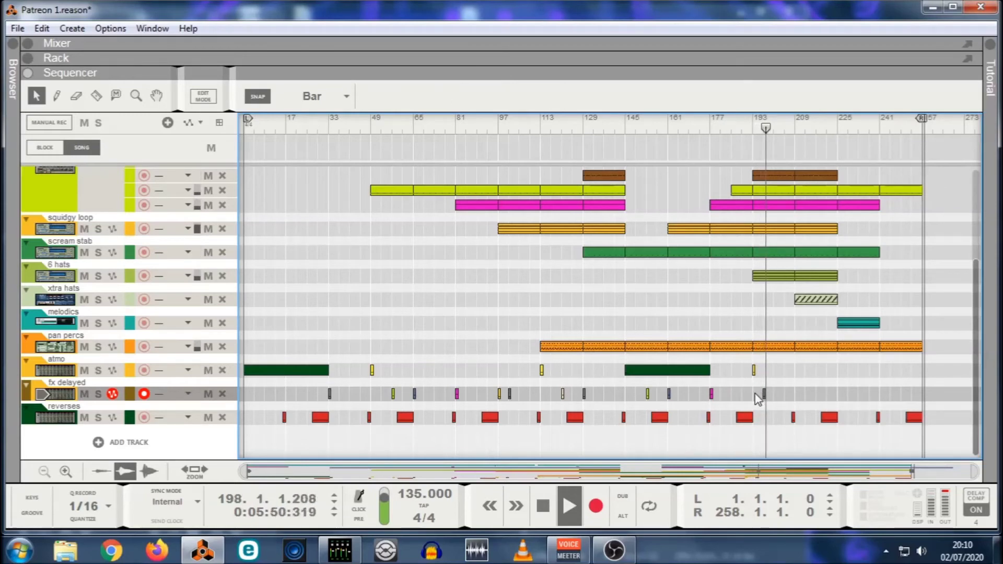
pyautogui.moveTo(564, 396); pyautogui.dragTo(776, 396)
pyautogui.click(822, 381)
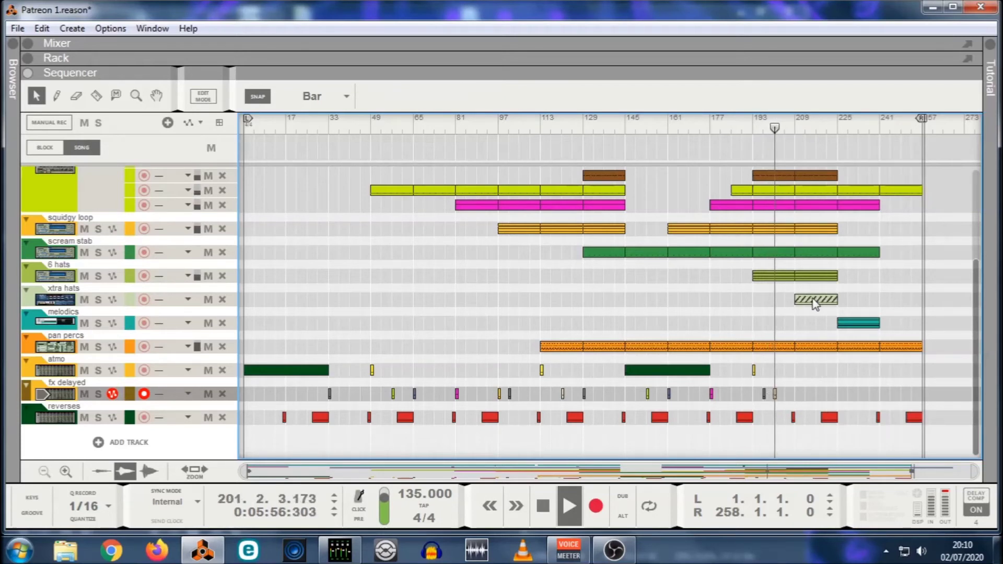
# Move the xtra hats clip to bar 201 and extend the part so it runs until bar 225.
pyautogui.moveTo(817, 302); pyautogui.dragTo(796, 307)
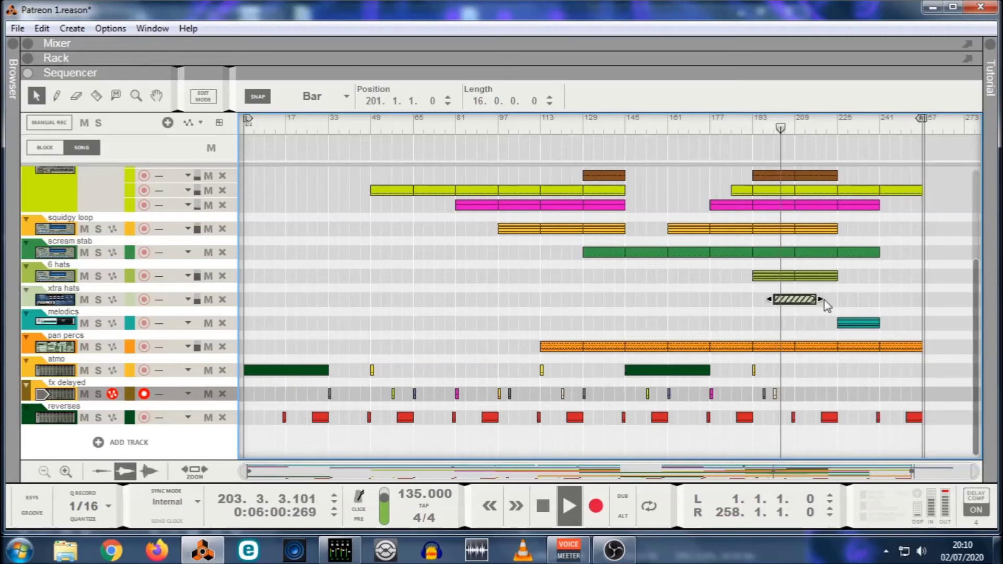
pyautogui.moveTo(824, 300)
pyautogui.mouseDown()
pyautogui.moveTo(794, 301)
pyautogui.moveTo(831, 306)
pyautogui.moveTo(804, 300)
pyautogui.mouseUp()
pyautogui.click(810, 328)
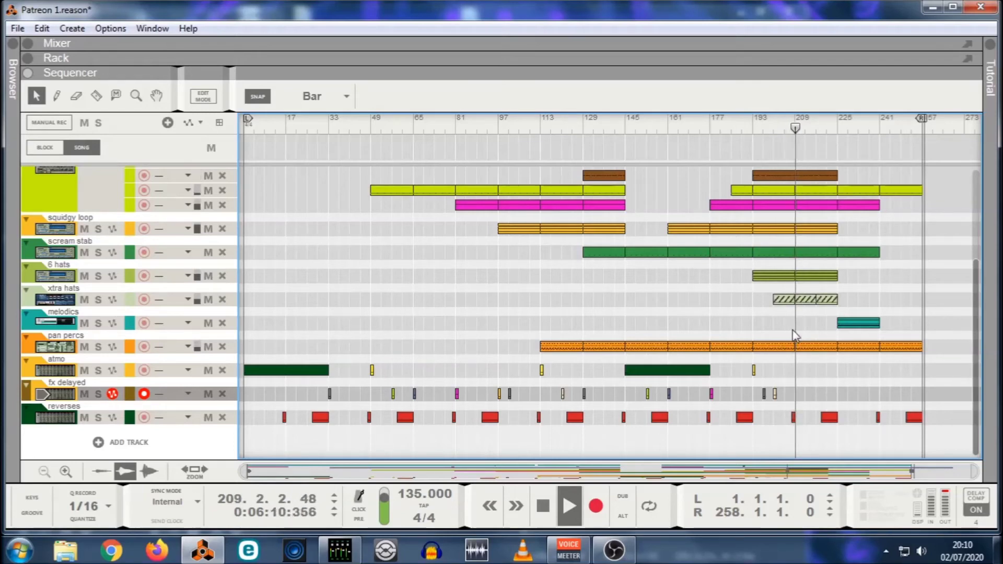
# Copy the blue fx delayed clip at bar 65 to bar 209 and replay from shortly before it.
pyautogui.scroll(5, 795, 337)
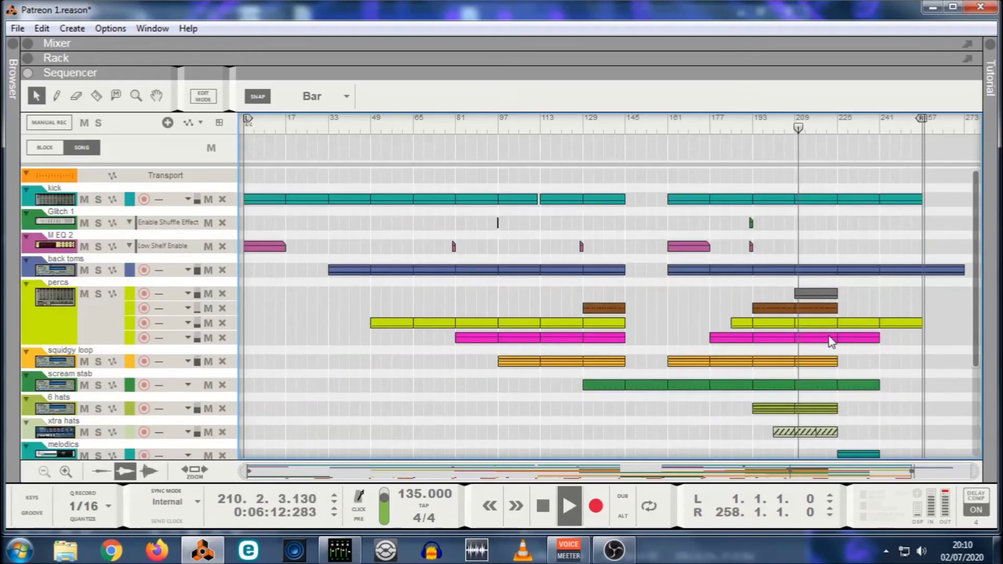
pyautogui.scroll(-5, 830, 340)
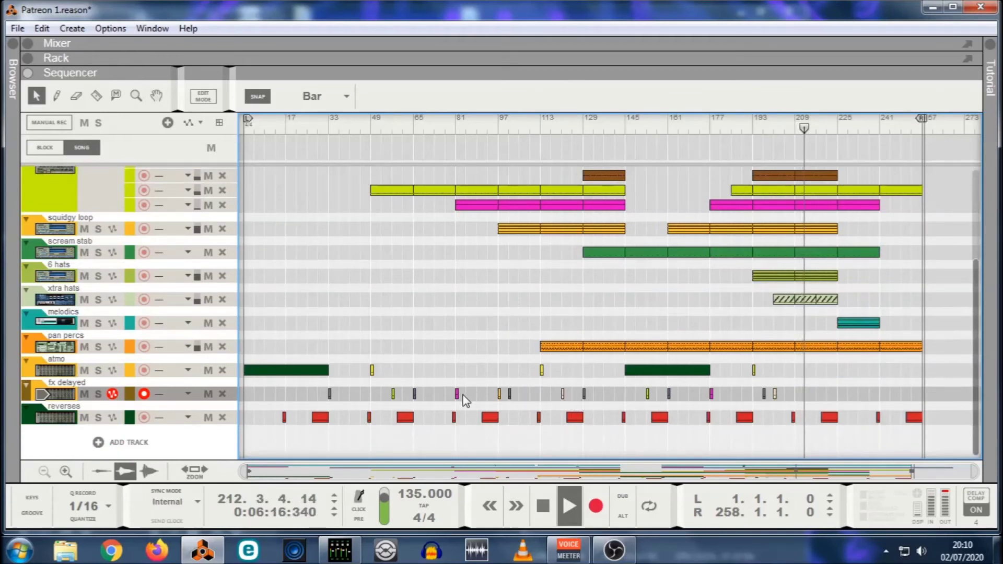
pyautogui.moveTo(414, 394); pyautogui.dragTo(795, 398)
pyautogui.click(788, 135)
pyautogui.click(871, 286)
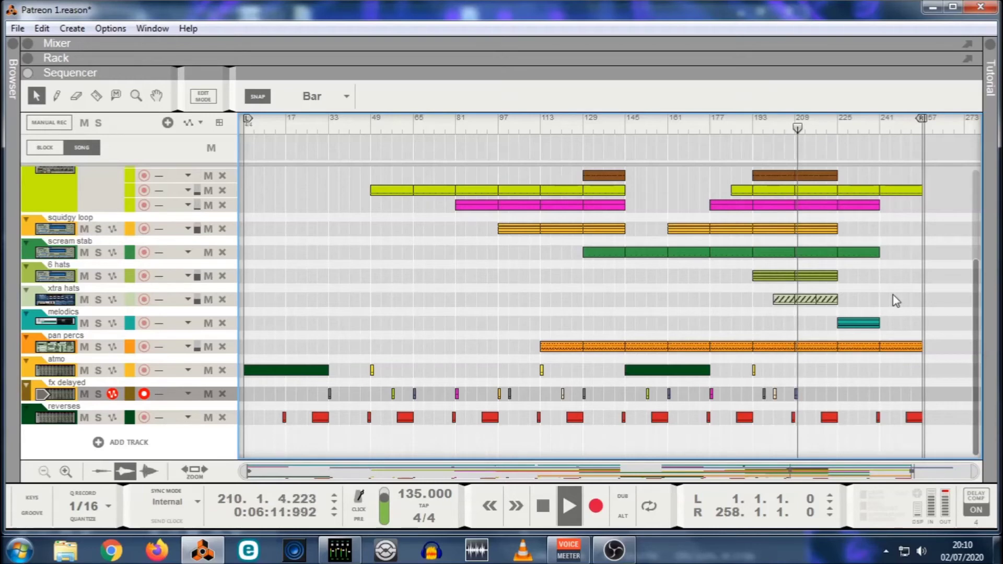
# Try the melodics clip earlier in the arrangement by moving it to bar 209.
pyautogui.scroll(3, 894, 296)
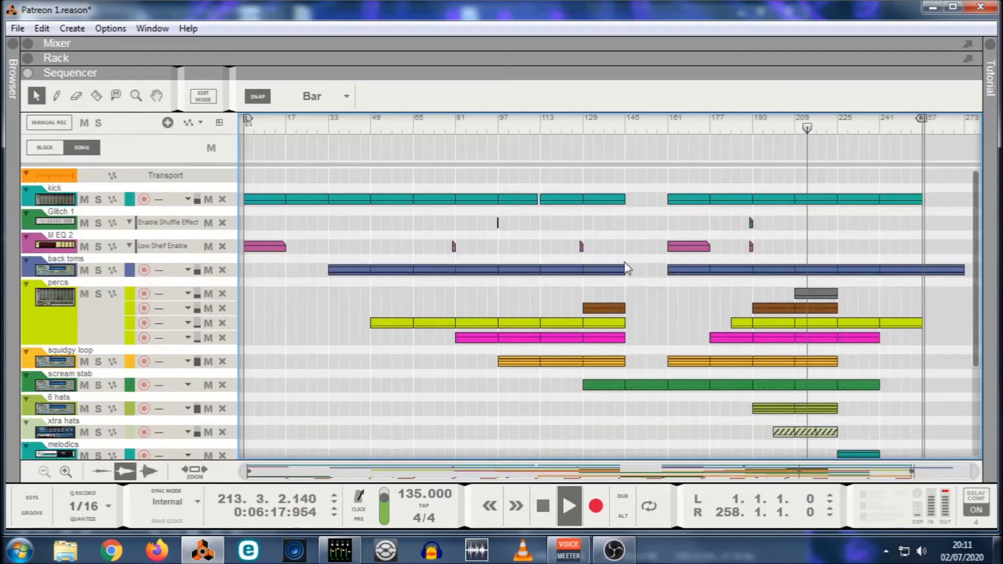
pyautogui.scroll(-2, 865, 305)
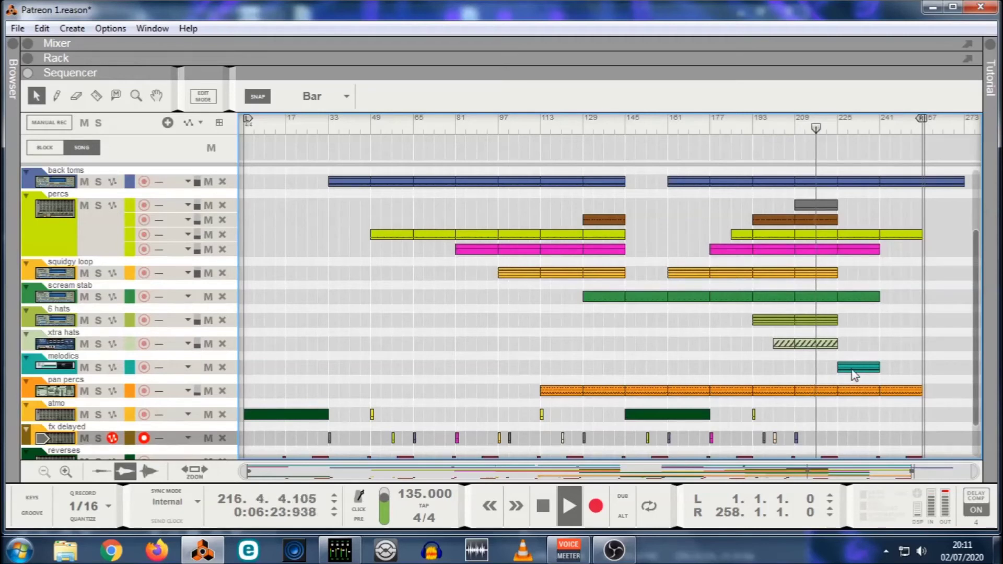
pyautogui.moveTo(855, 368); pyautogui.dragTo(814, 377)
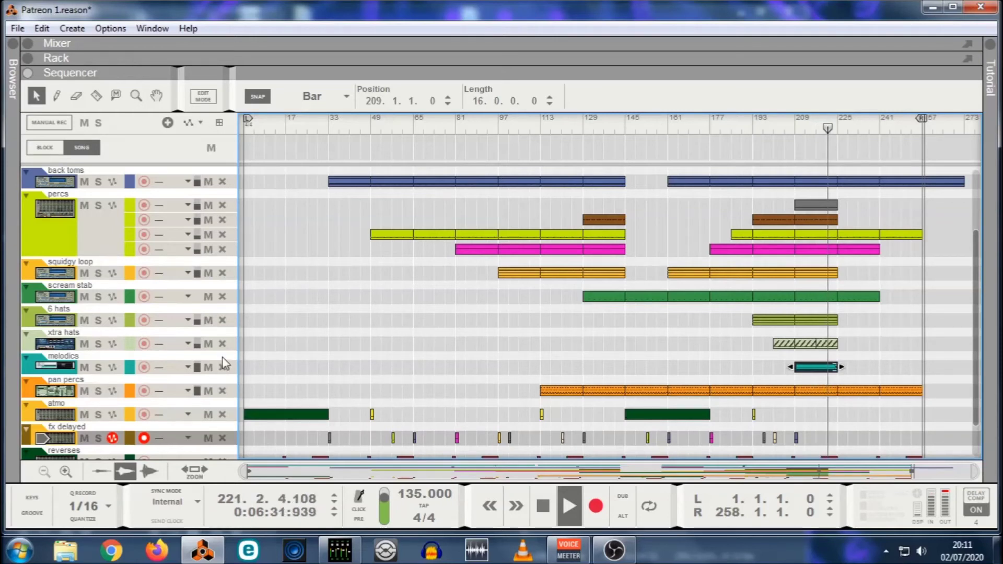
# Stop playback and delete the melodics track together with all devices in its group.
pyautogui.click(544, 506)
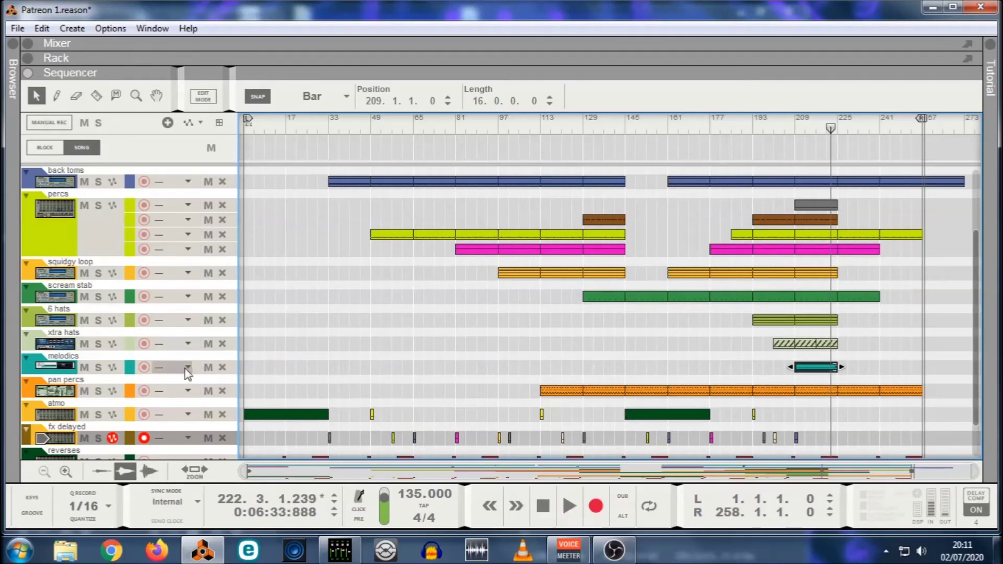
pyautogui.rightClick(131, 367)
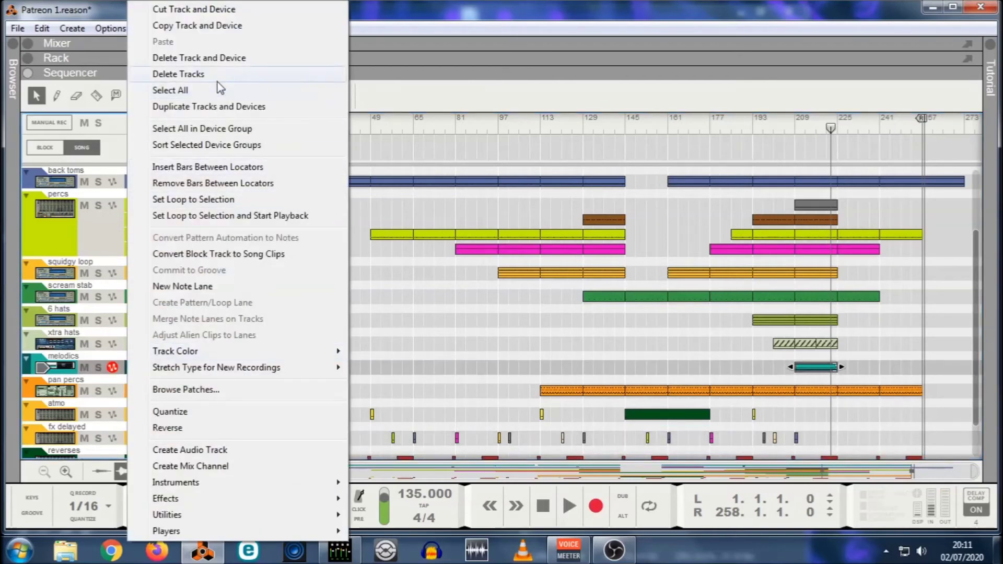
pyautogui.click(228, 57)
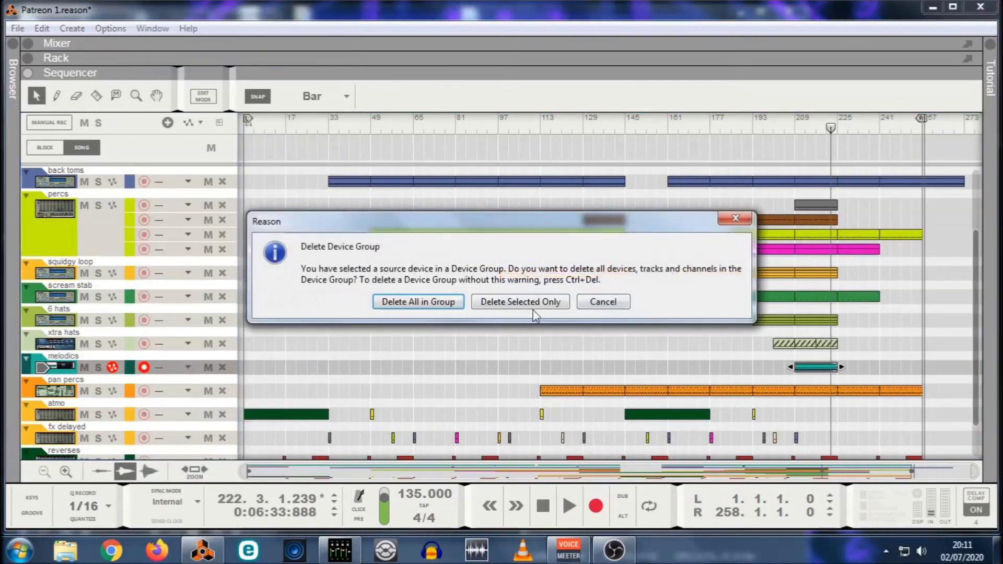
pyautogui.click(431, 303)
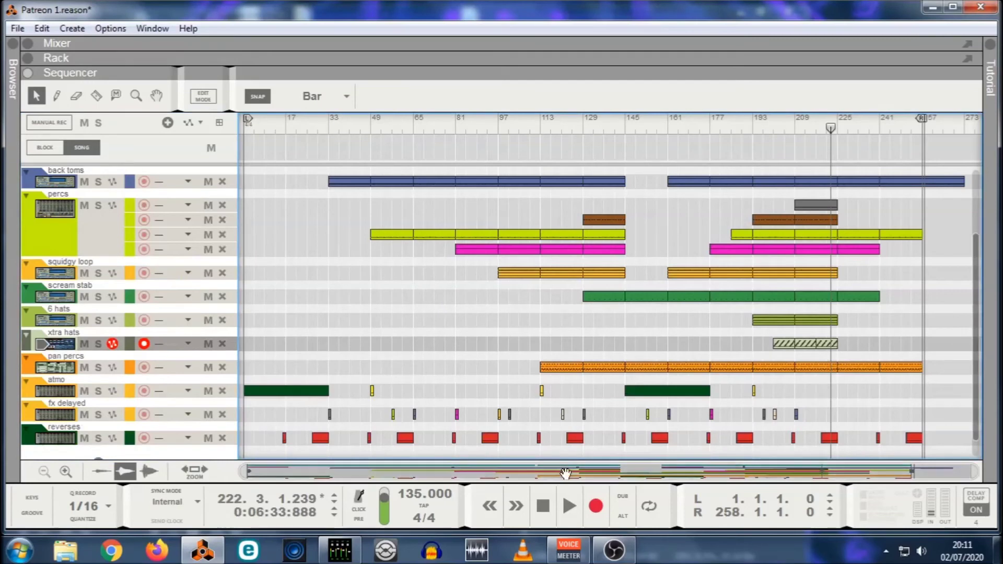
# Set the play position to bar 209 and look over which tracks have clips around and after it.
pyautogui.click(784, 128)
pyautogui.scroll(-1, 791, 256)
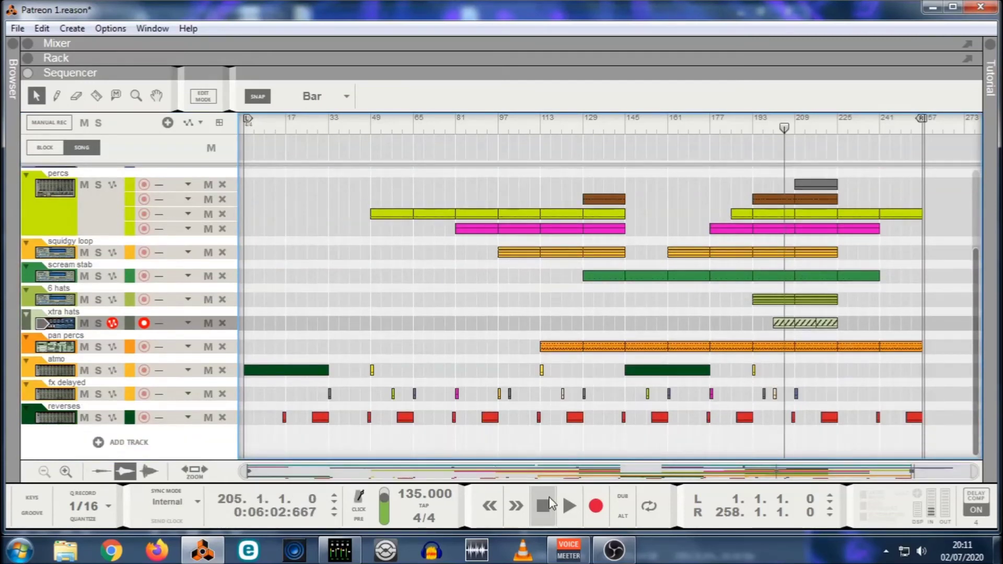
pyautogui.scroll(4, 793, 172)
pyautogui.click(786, 128)
pyautogui.moveTo(789, 132); pyautogui.dragTo(801, 132)
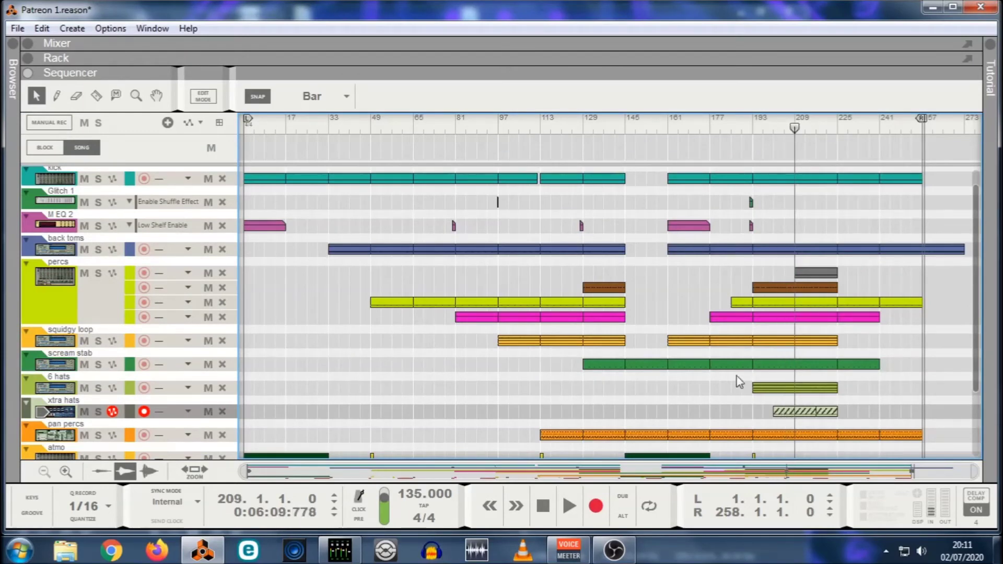
pyautogui.scroll(-4, 739, 381)
pyautogui.scroll(5, 869, 324)
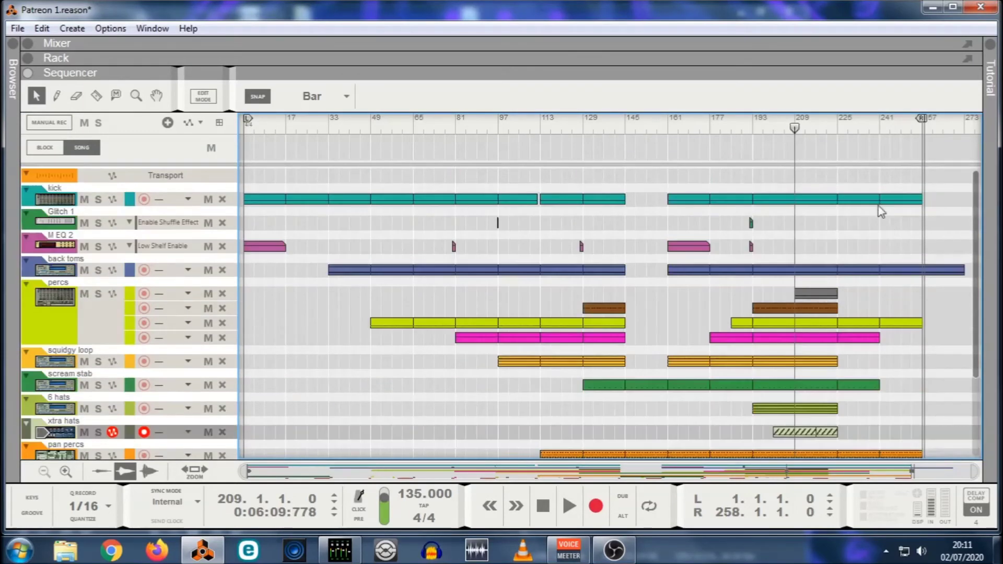
pyautogui.scroll(-4, 916, 445)
pyautogui.scroll(2, 865, 334)
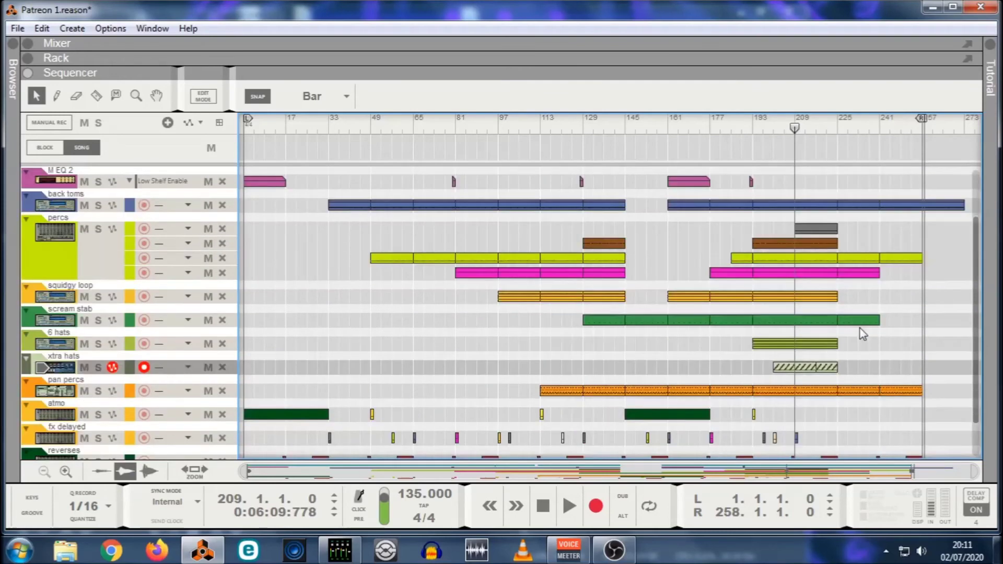
# Examine how the back toms, percs and squidgy loop clips build up between bars 33 and 145.
pyautogui.moveTo(336, 206); pyautogui.dragTo(625, 302)
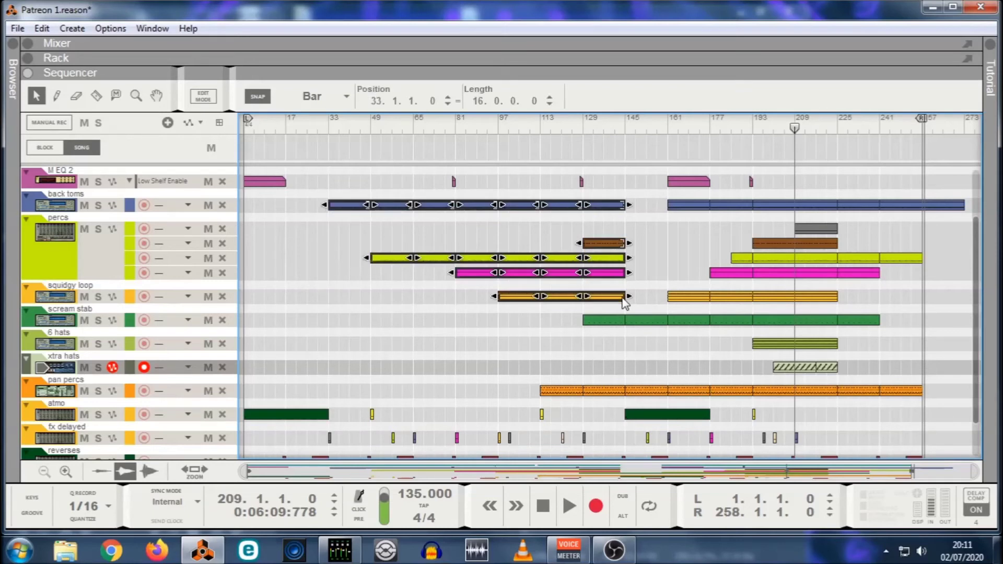
pyautogui.click(660, 233)
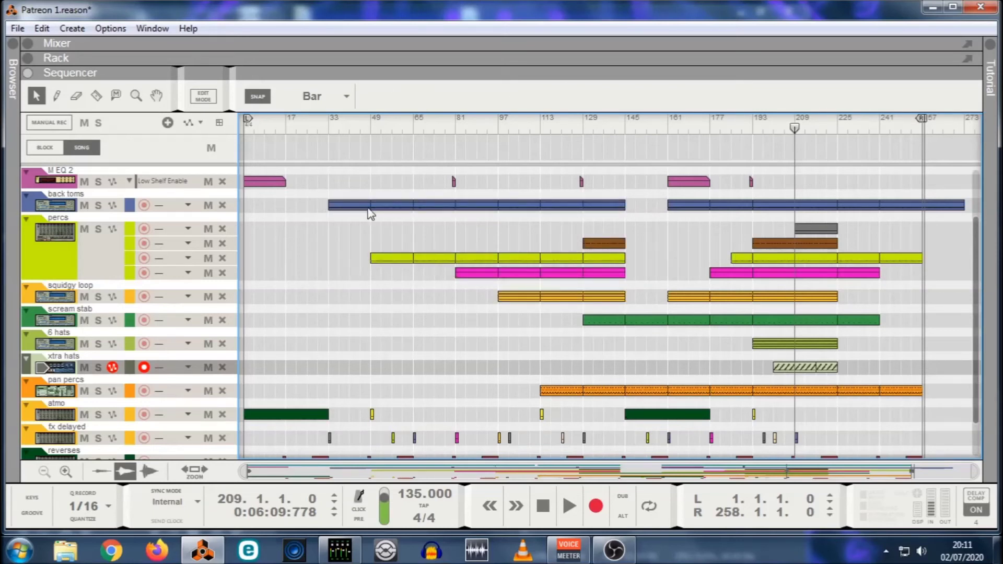
pyautogui.scroll(3, 333, 246)
pyautogui.moveTo(402, 192); pyautogui.dragTo(392, 339)
pyautogui.click(415, 360)
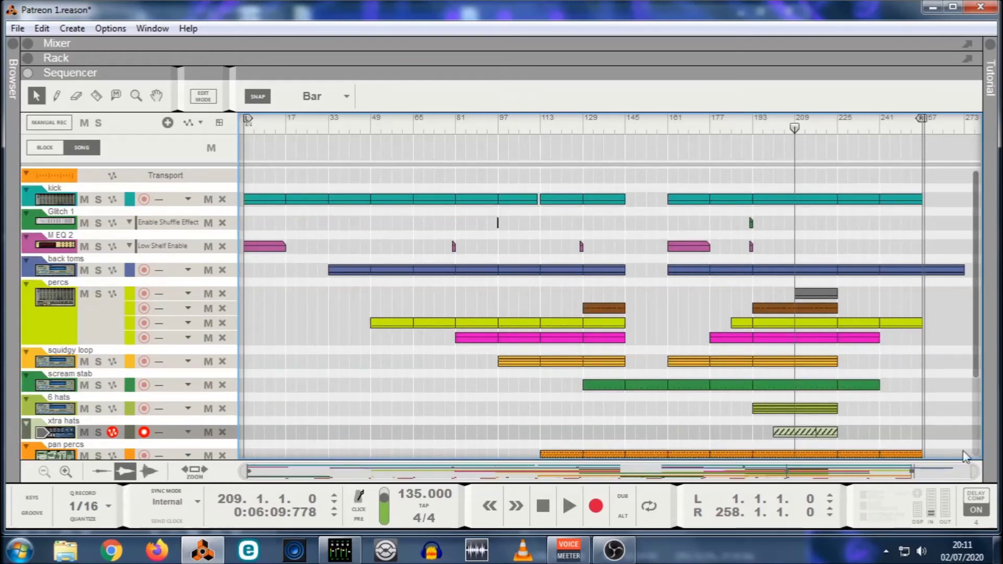
pyautogui.scroll(-2, 839, 239)
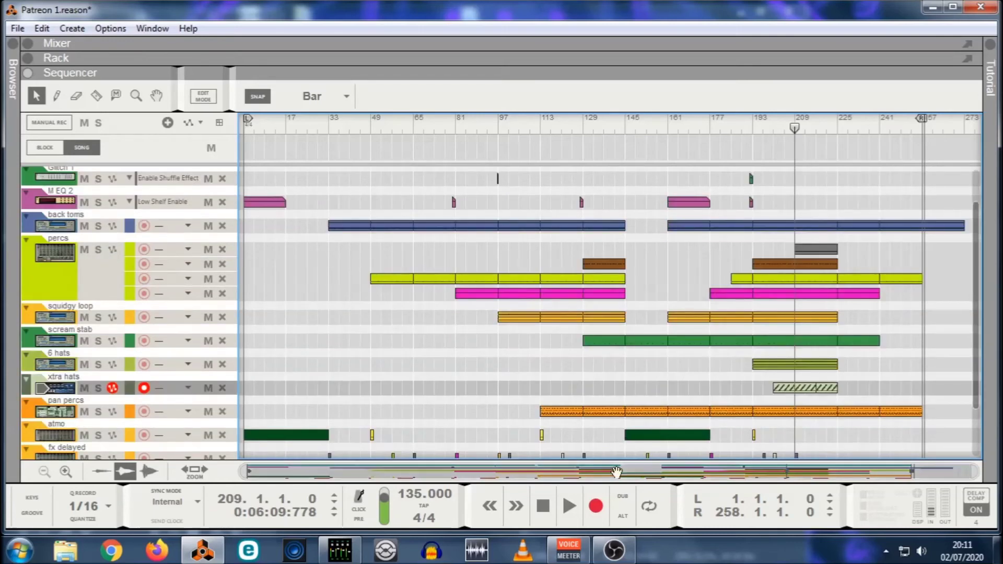
# Play from bar 209 and copy the pink fx delayed clip at bar 177 to bar 225.
pyautogui.click(570, 506)
pyautogui.scroll(-3, 868, 313)
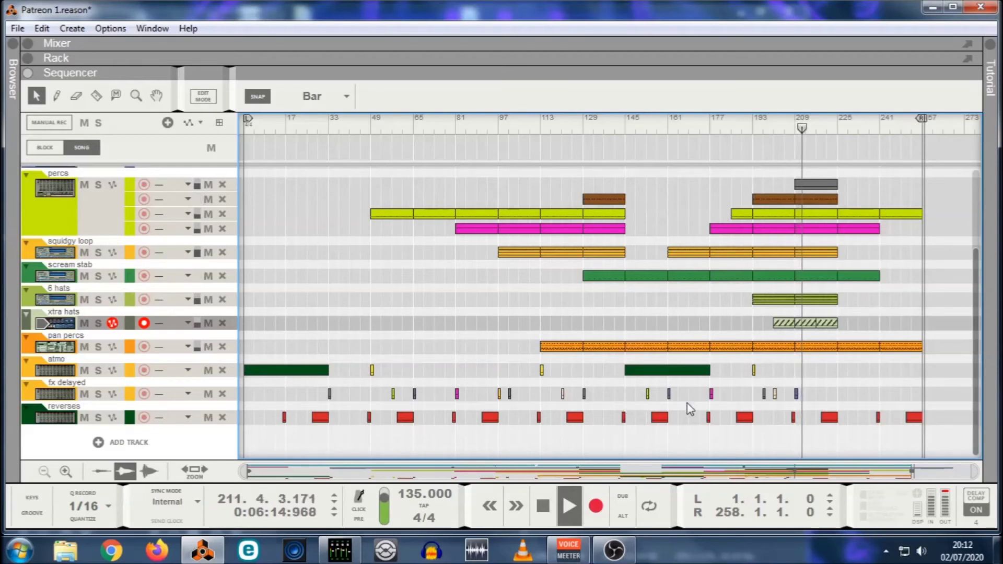
pyautogui.moveTo(711, 397); pyautogui.dragTo(846, 417)
# Copy the squidgy loop clip at bar 209 to bar 225, directly after the original.
pyautogui.scroll(5, 869, 354)
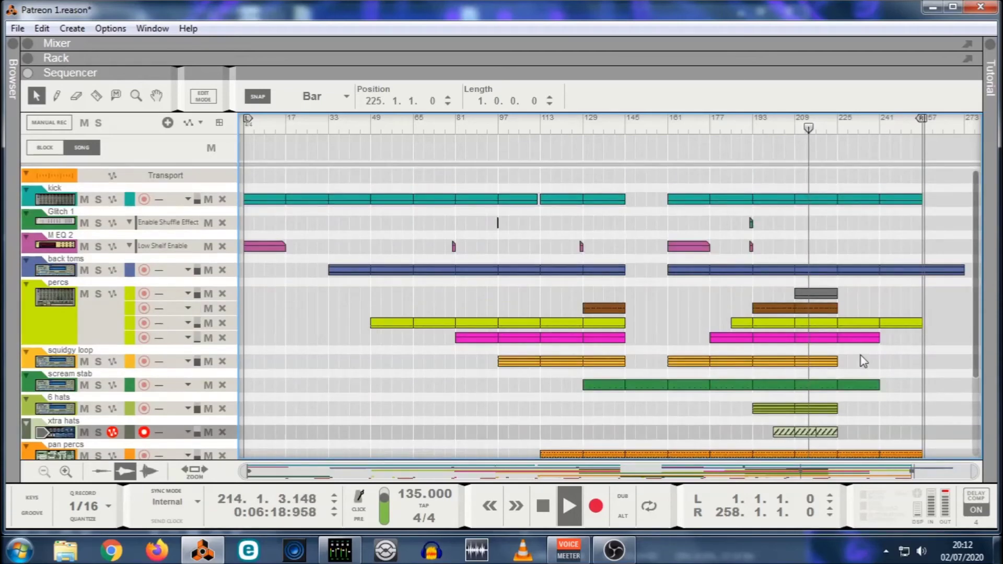
pyautogui.scroll(-2, 867, 358)
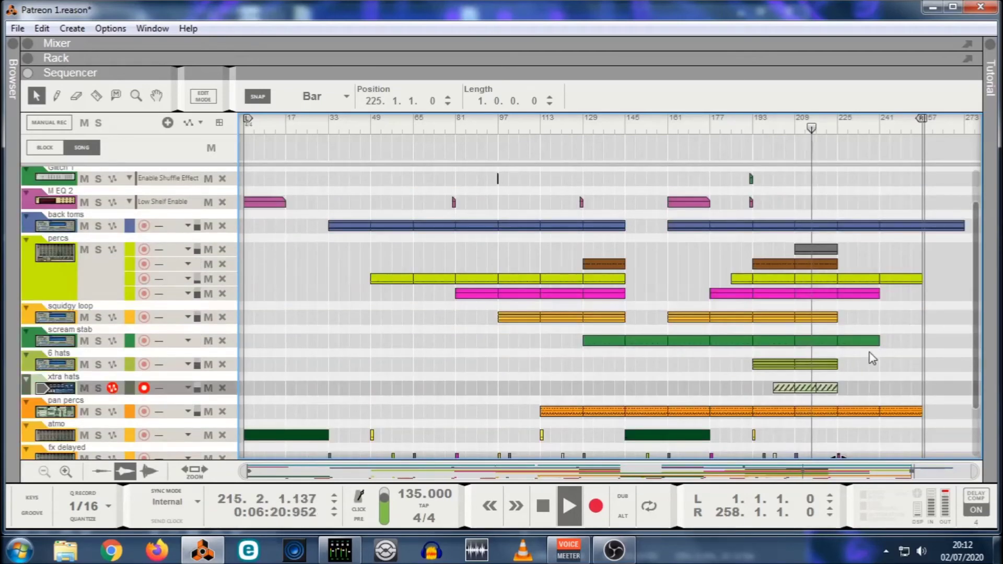
pyautogui.moveTo(823, 319); pyautogui.dragTo(860, 319)
pyautogui.click(867, 378)
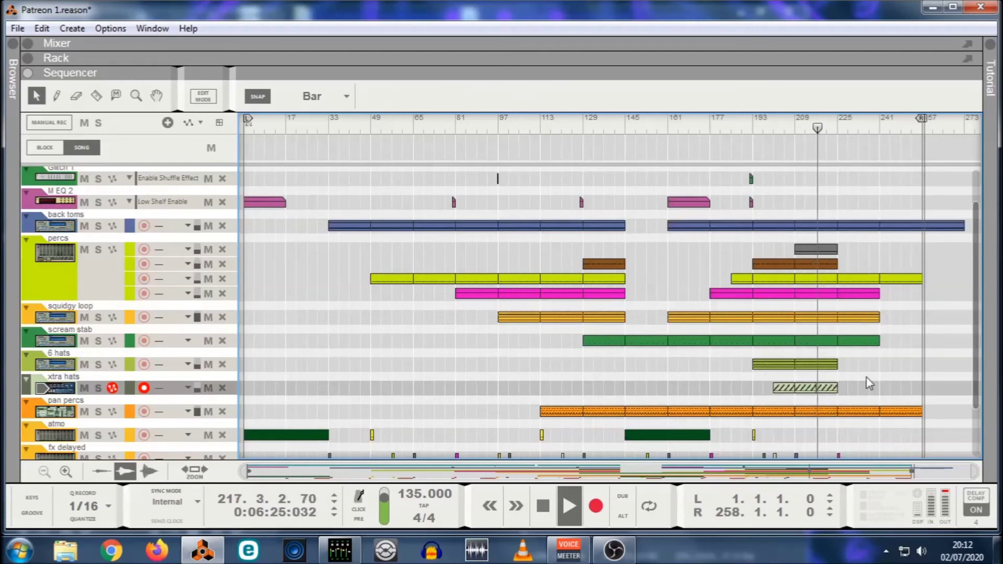
# Delete the two lime percs clips that start at bars 225 and 241.
pyautogui.click(861, 284)
pyautogui.press('Delete')
pyautogui.click(892, 279)
pyautogui.press('Delete')
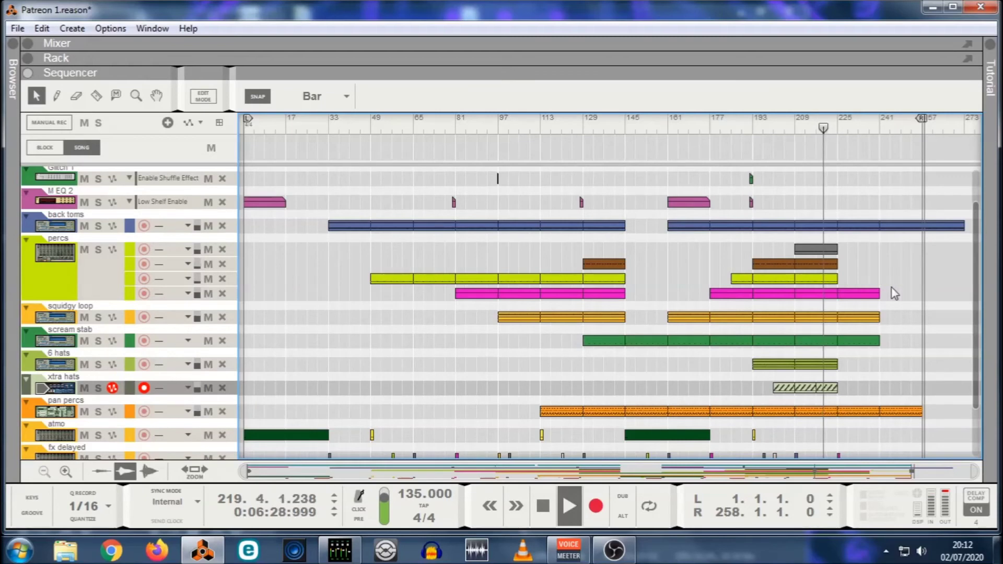
# Copy the M EQ 2 low shelf clip at bar 192 to bar 224.
pyautogui.scroll(-2, 889, 283)
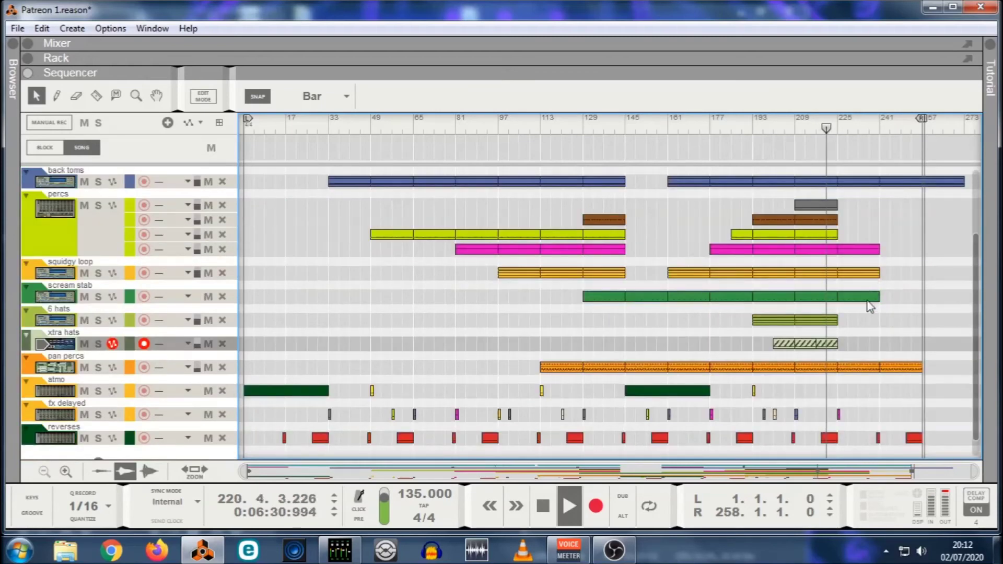
pyautogui.scroll(-1, 867, 308)
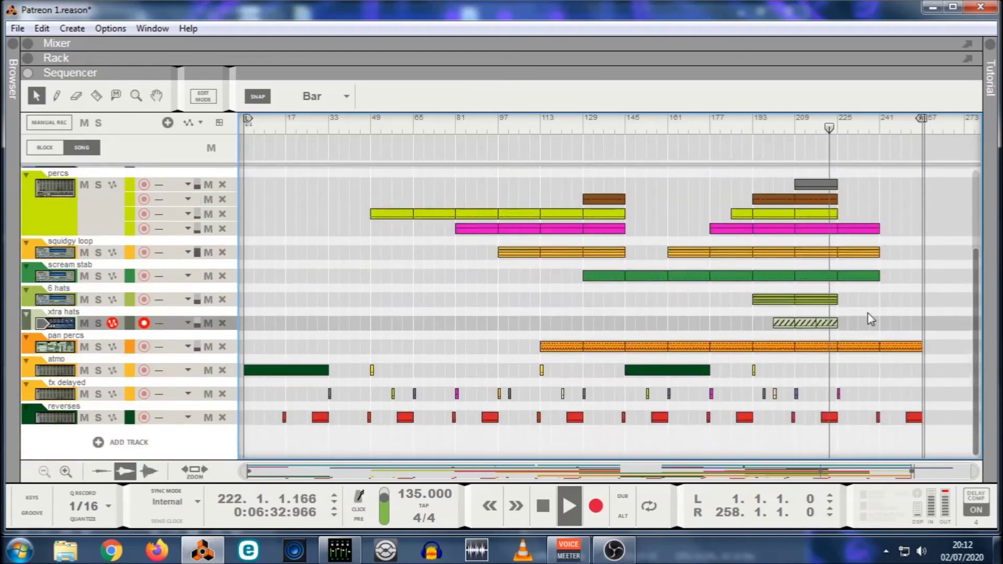
pyautogui.scroll(4, 847, 280)
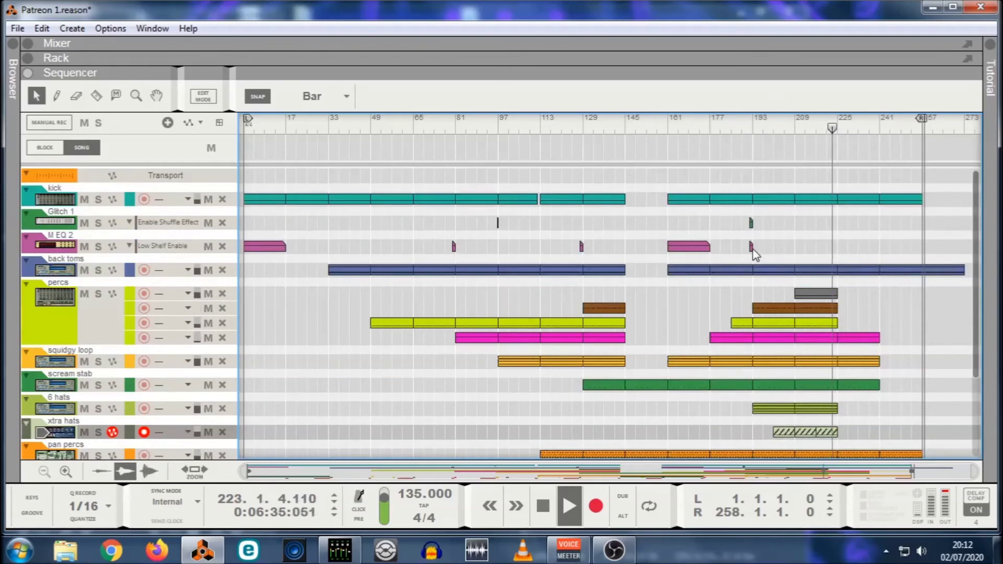
pyautogui.moveTo(751, 246); pyautogui.dragTo(836, 249)
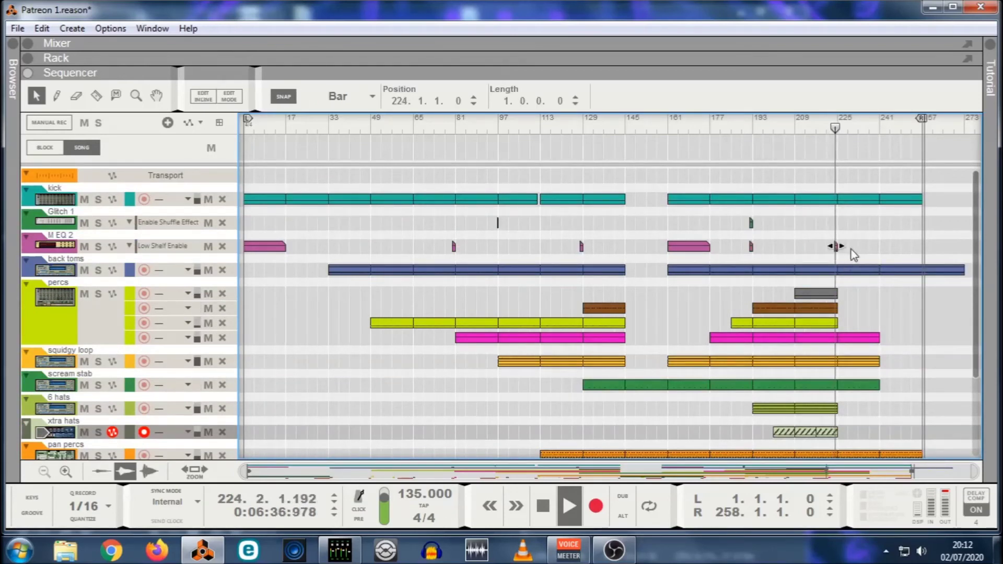
pyautogui.click(883, 229)
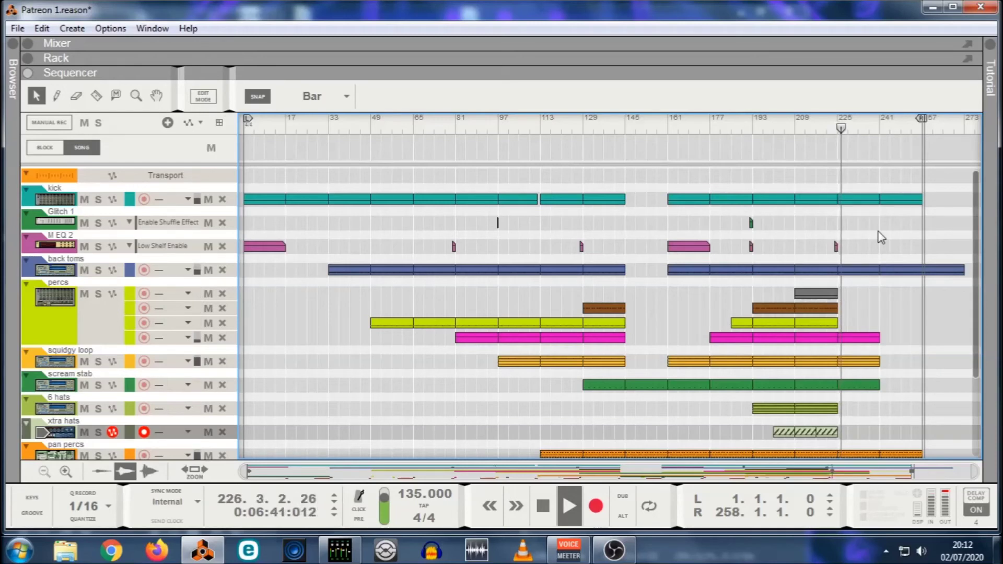
# Shorten the scream stab clip that starts at bar 225 to a length of 8 bars.
pyautogui.scroll(-4, 899, 288)
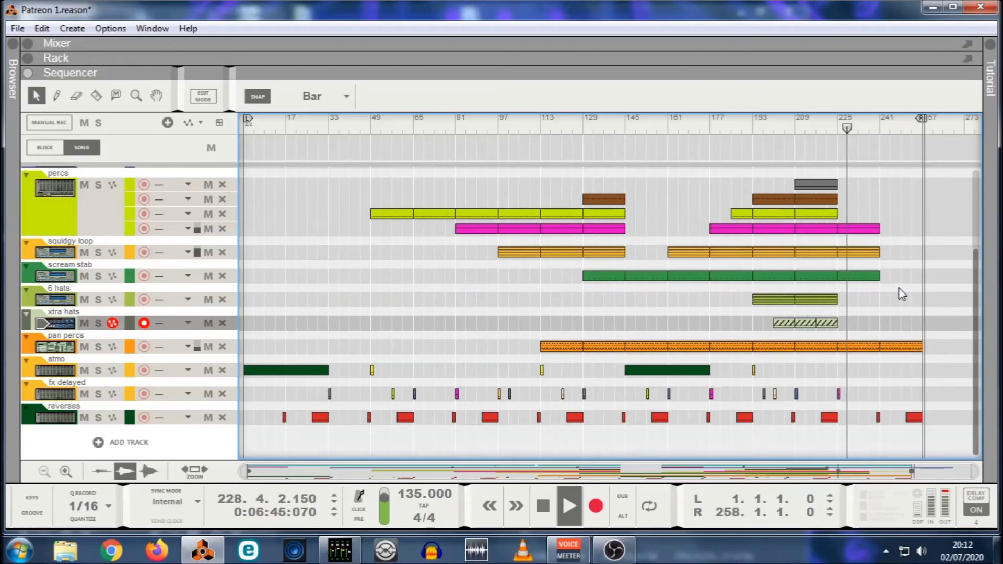
pyautogui.scroll(3, 899, 290)
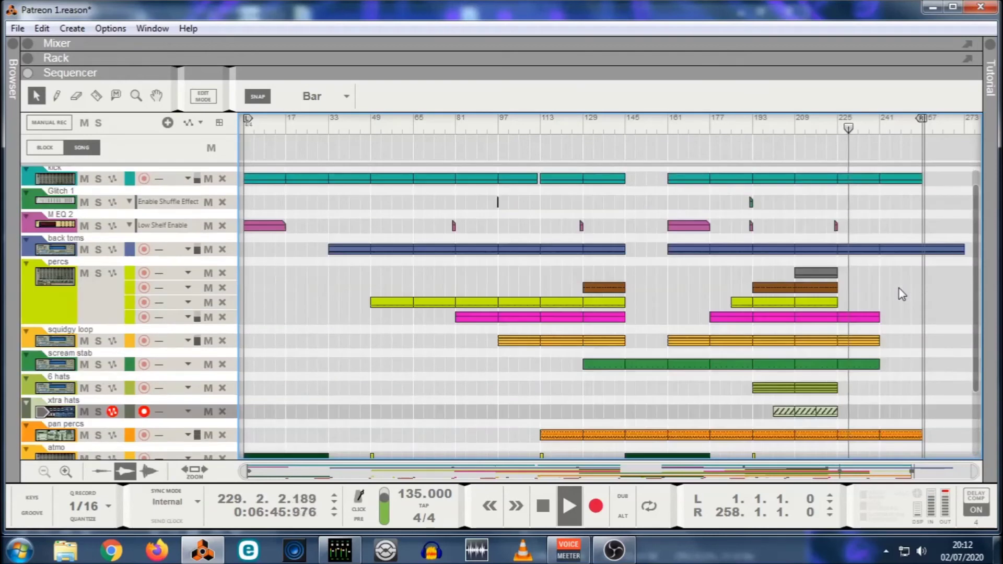
pyautogui.click(870, 369)
pyautogui.moveTo(879, 365)
pyautogui.mouseDown()
pyautogui.moveTo(853, 365)
pyautogui.moveTo(861, 369)
pyautogui.mouseUp()
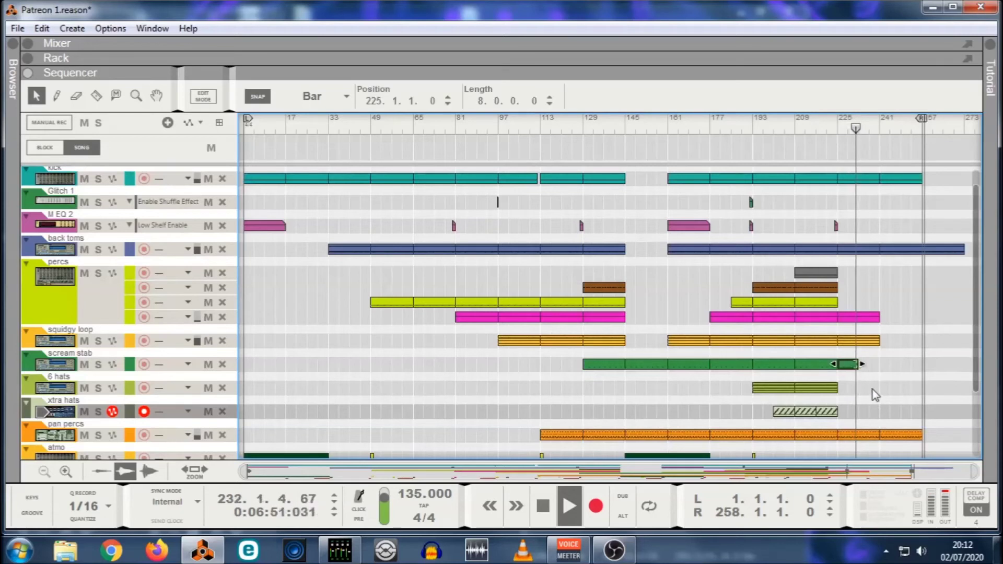
pyautogui.click(912, 352)
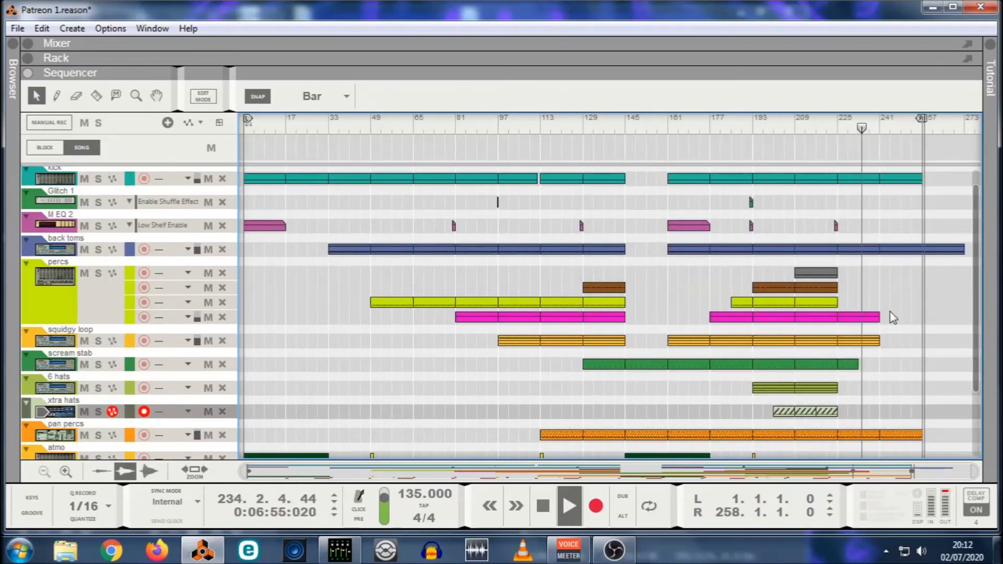
# Copy the dark green atmo clip at bar 145 to bar 225 and play from bar 223.
pyautogui.scroll(-3, 893, 318)
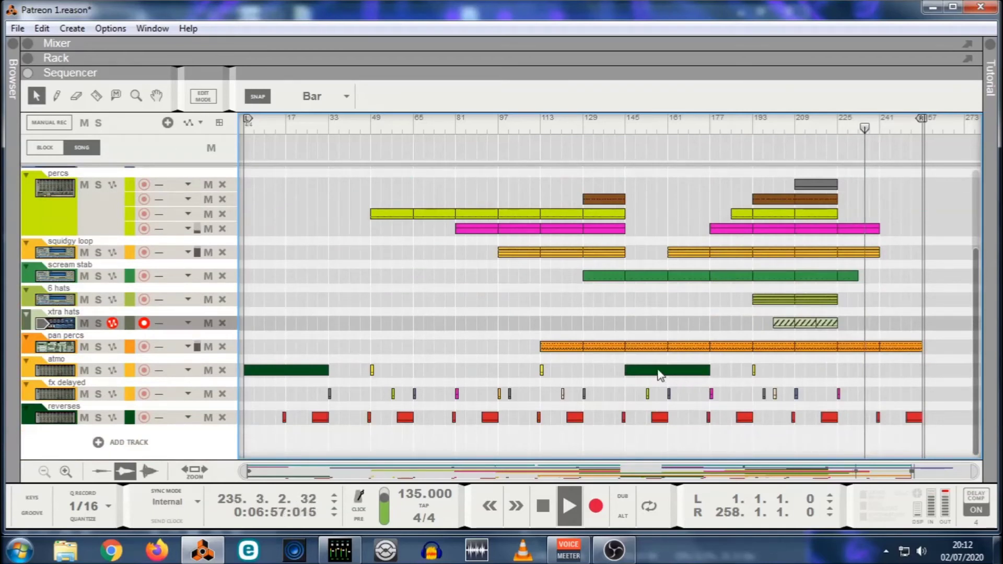
pyautogui.moveTo(652, 376); pyautogui.dragTo(861, 372)
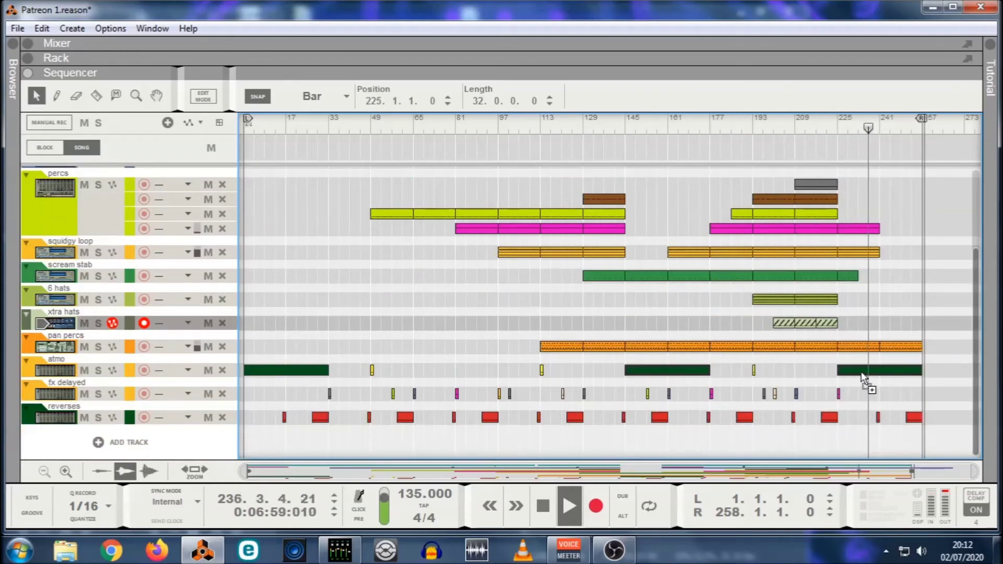
pyautogui.click(835, 137)
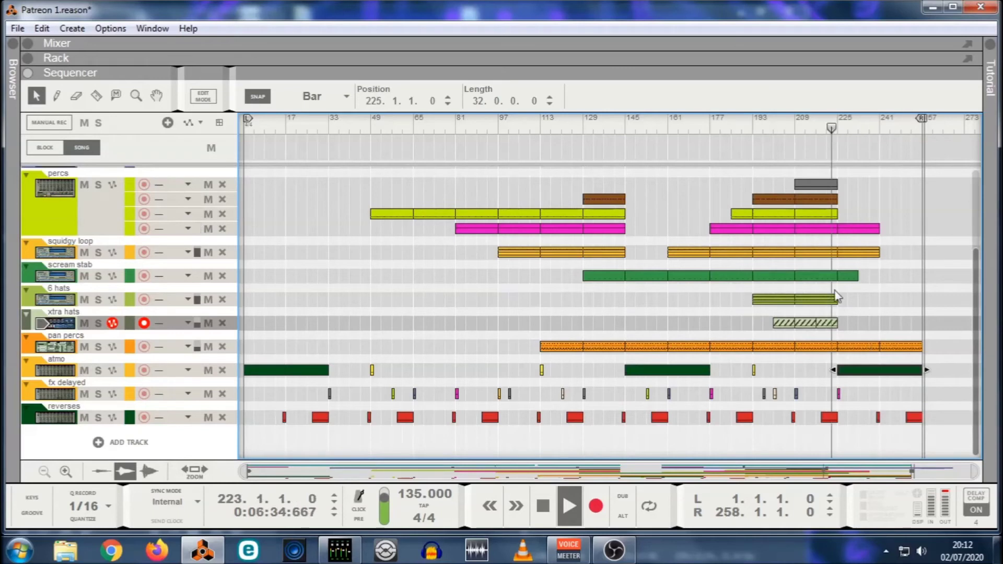
pyautogui.click(964, 321)
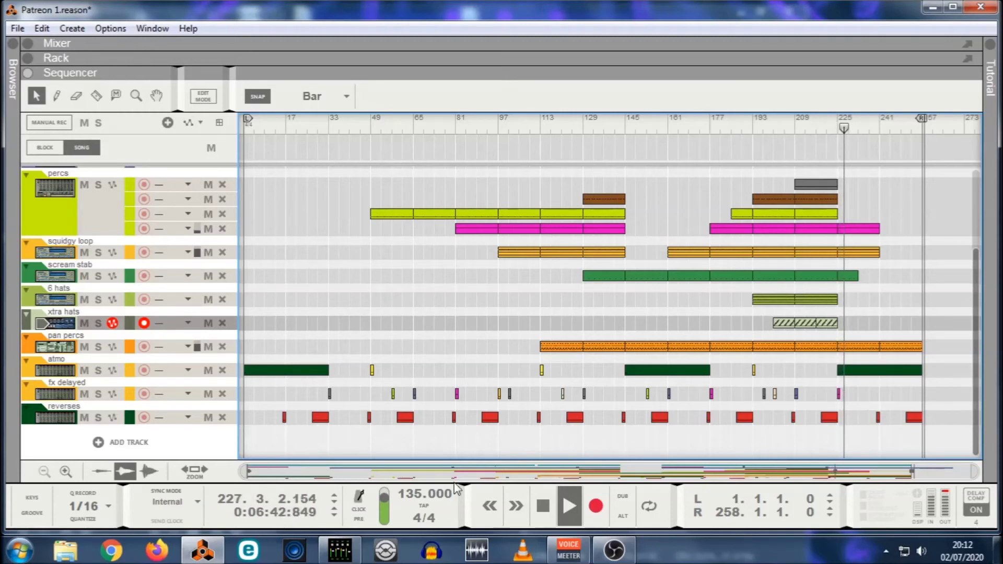
pyautogui.click(545, 505)
pyautogui.moveTo(847, 128); pyautogui.dragTo(832, 128)
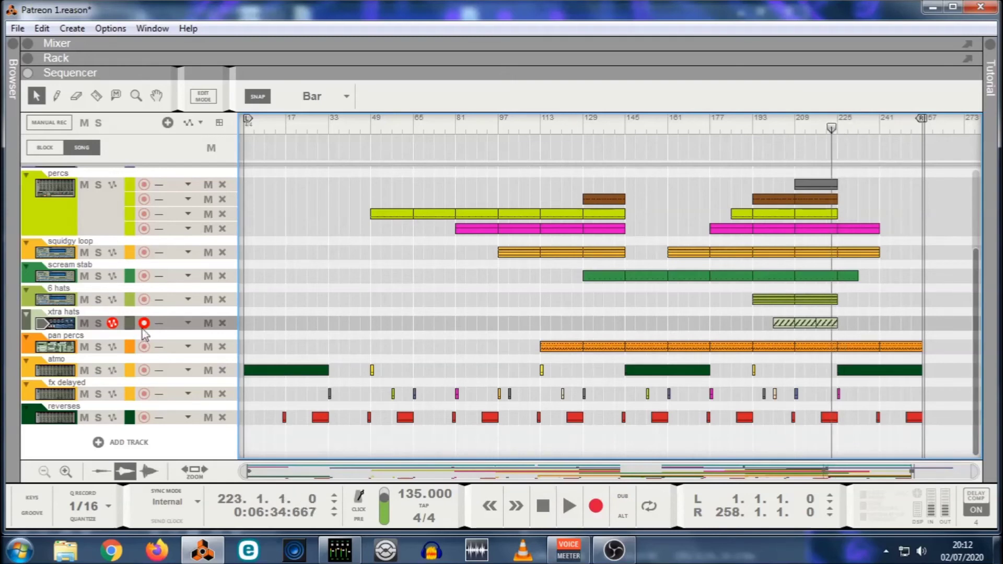
pyautogui.click(405, 58)
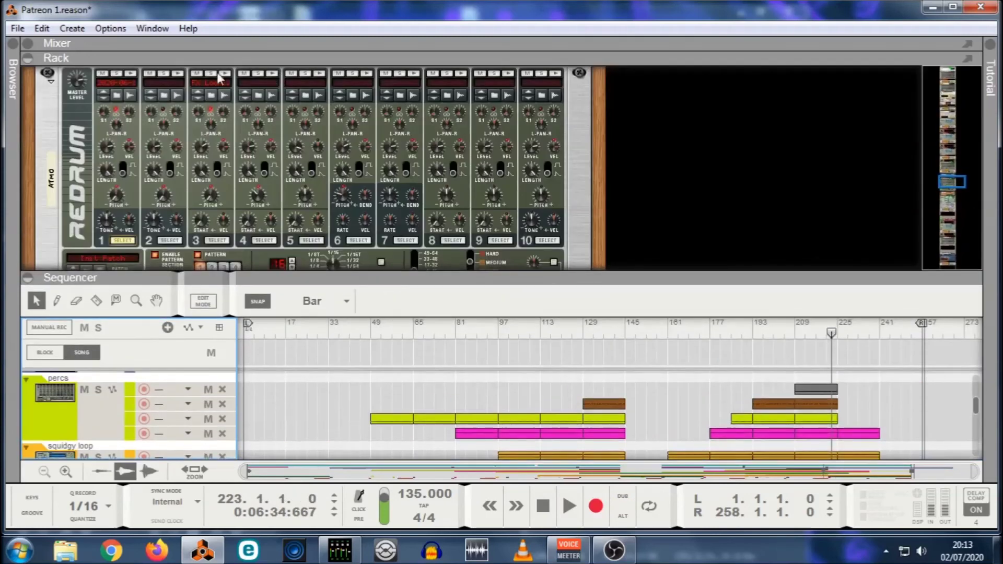
pyautogui.rightClick(131, 91)
pyautogui.click(222, 115)
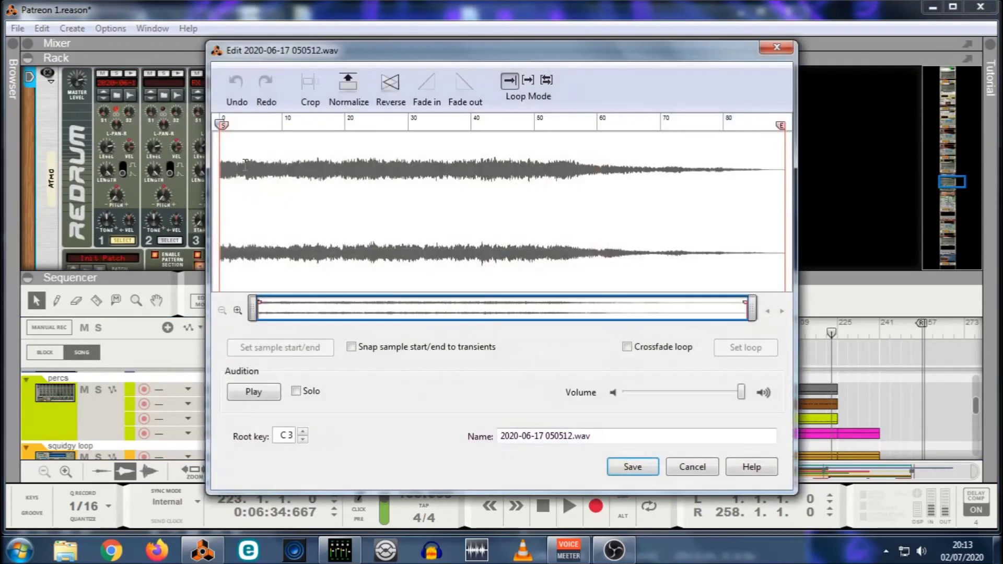
pyautogui.moveTo(237, 163); pyautogui.dragTo(220, 163)
pyautogui.click(427, 93)
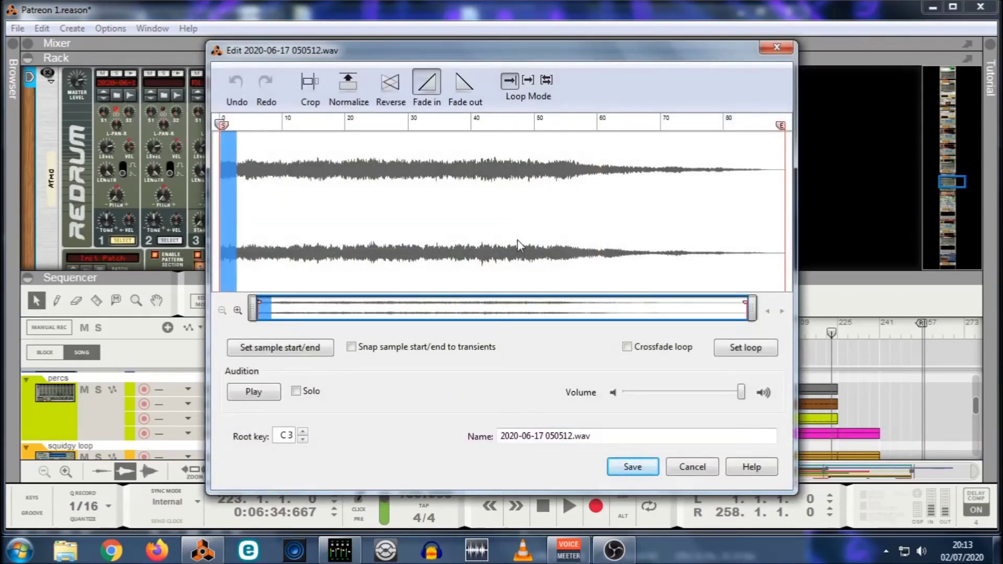
pyautogui.click(633, 467)
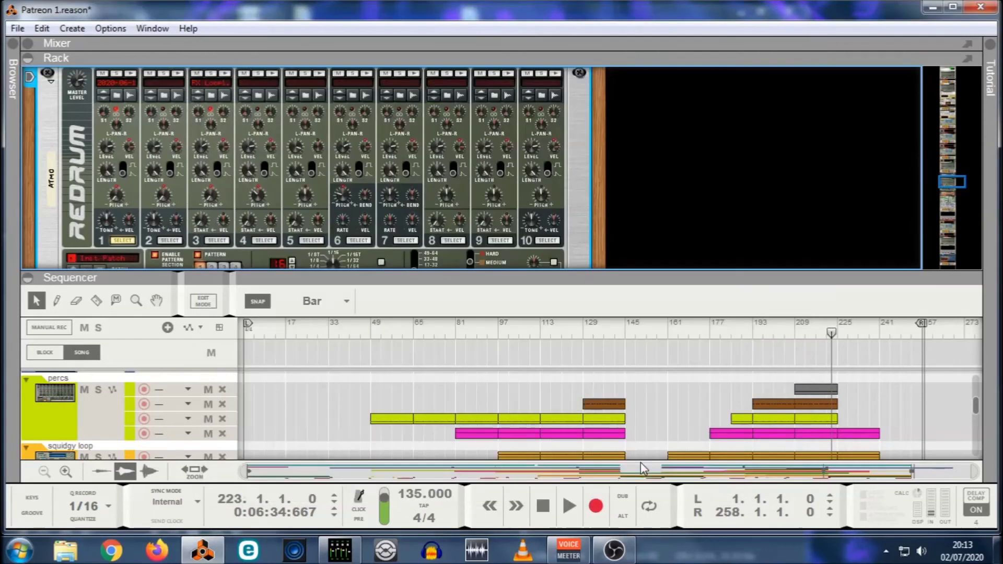
# Play from bar 223 to check the atmo sample's entry with its fade-in, and collapse the rack to restore the full sequencer.
pyautogui.click(834, 337)
pyautogui.moveTo(832, 278); pyautogui.dragTo(839, 201)
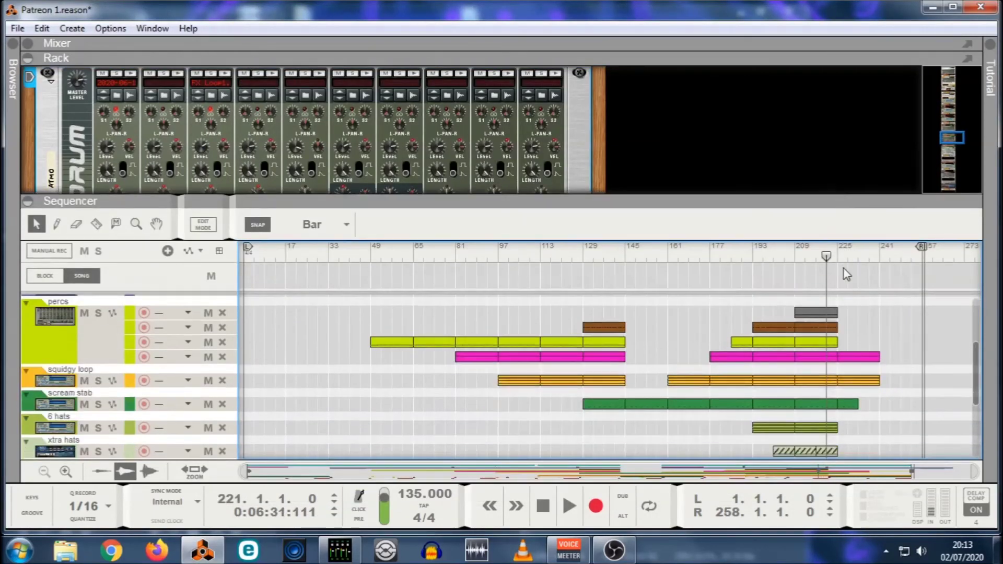
pyautogui.moveTo(827, 257)
pyautogui.mouseDown()
pyautogui.moveTo(839, 255)
pyautogui.moveTo(831, 264)
pyautogui.mouseUp()
pyautogui.click(569, 506)
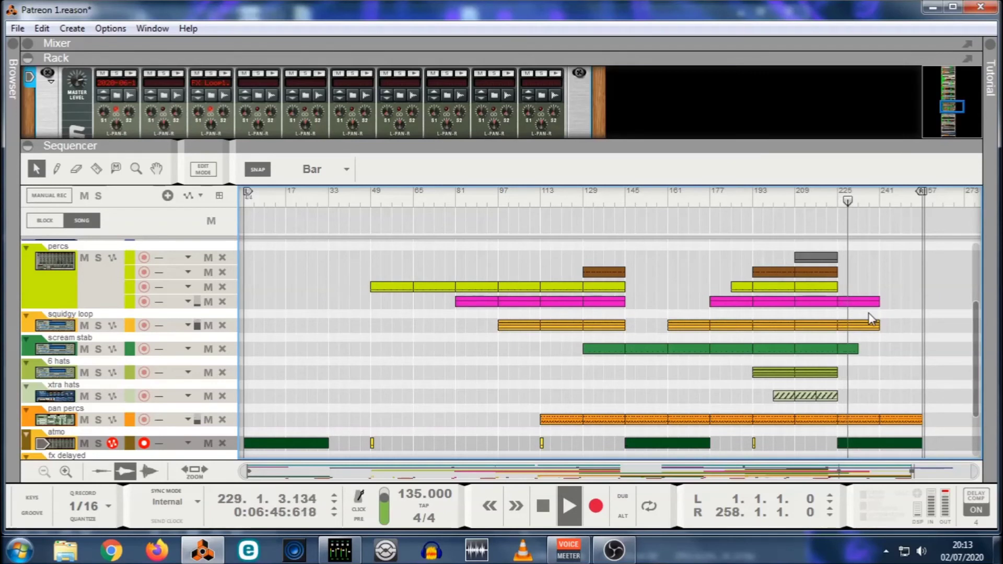
pyautogui.click(889, 445)
pyautogui.click(313, 445)
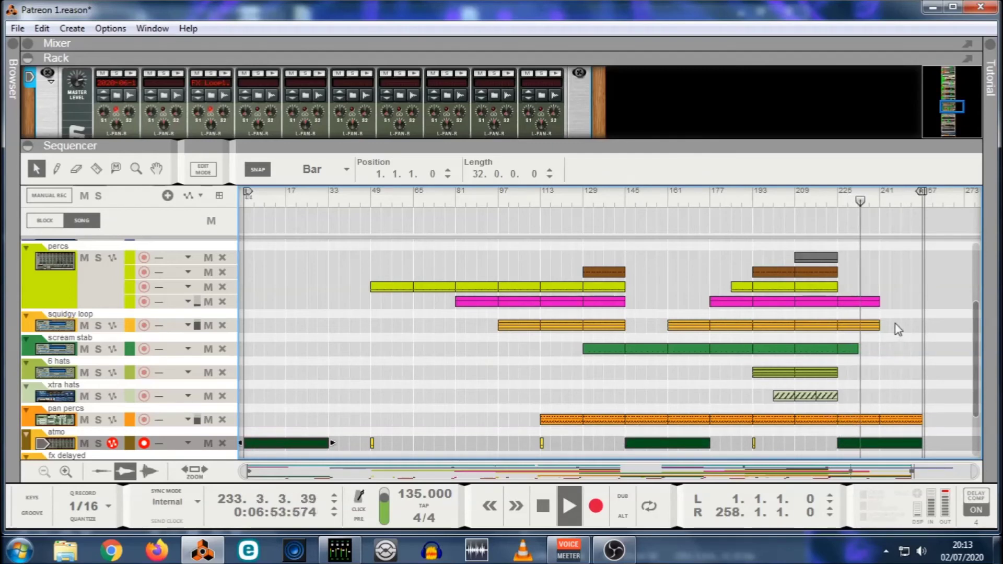
pyautogui.scroll(3, 895, 324)
pyautogui.moveTo(928, 149); pyautogui.dragTo(929, 79)
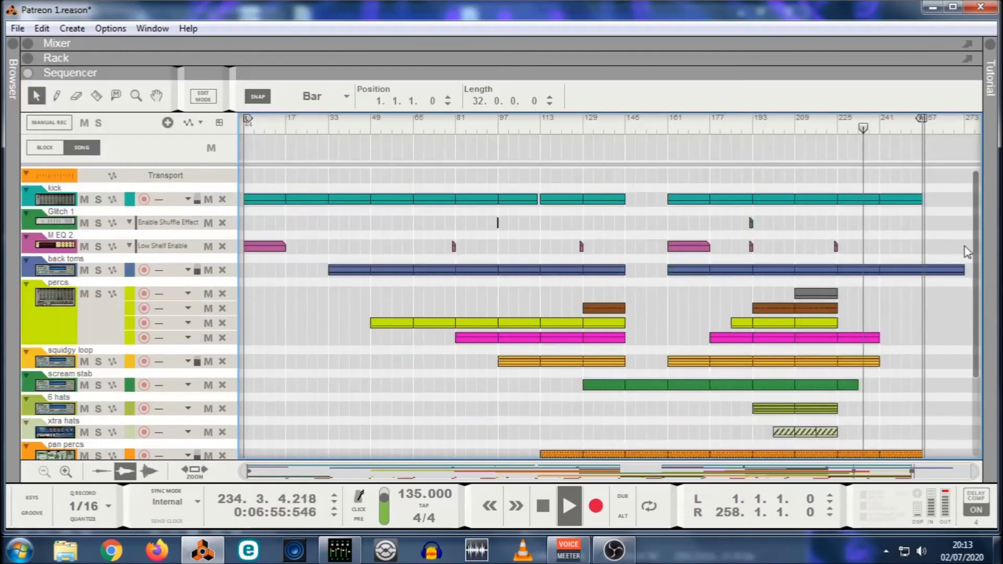
# Copy the pink percs clip at bar 225 to bar 241, directly after the original.
pyautogui.scroll(-2, 919, 312)
pyautogui.moveTo(862, 297); pyautogui.dragTo(896, 292)
pyautogui.click(891, 334)
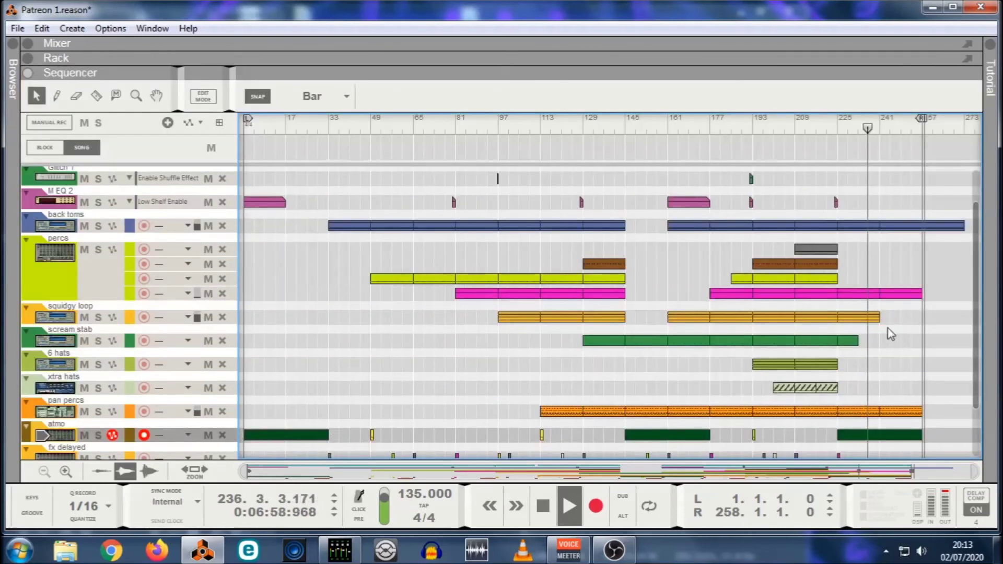
# Copy the squidgy loop clip at bar 225 to bar 241 and delete the pan percs clips at bars 241 and 225.
pyautogui.click(896, 413)
pyautogui.moveTo(894, 413); pyautogui.dragTo(903, 319)
pyautogui.click(943, 363)
pyautogui.scroll(-3, 943, 363)
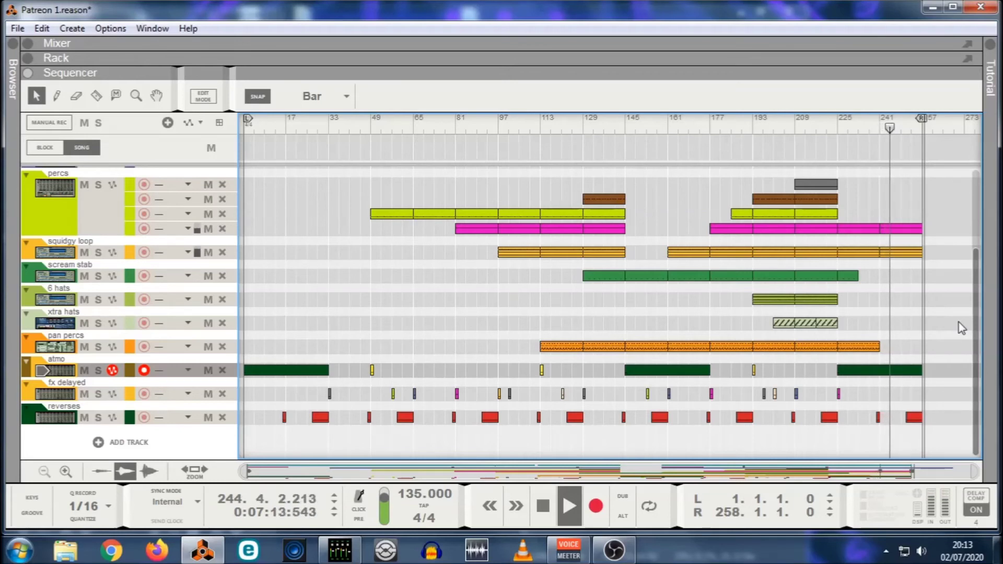
pyautogui.click(869, 347)
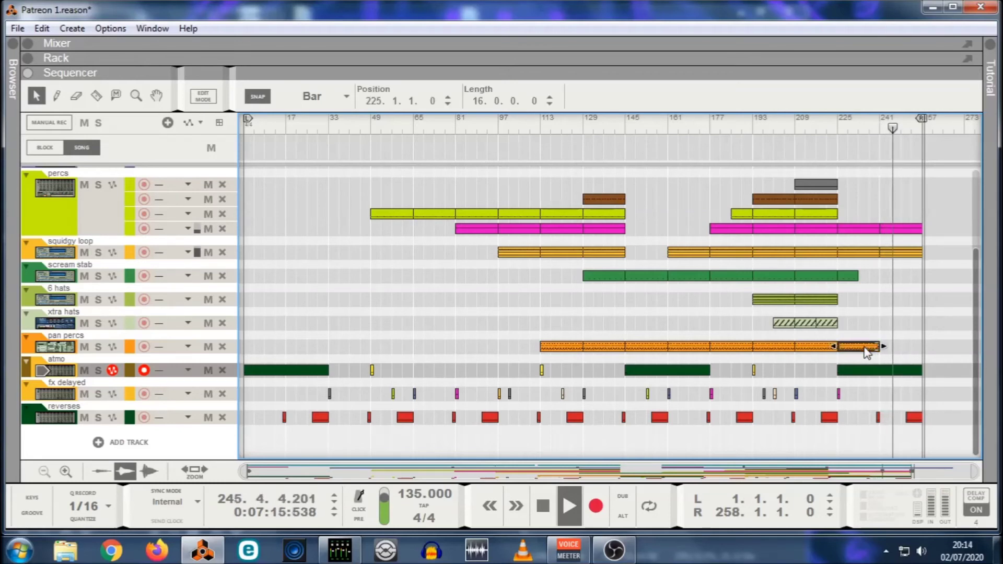
pyautogui.press('Delete')
# Play from bar 223 and copy the fx delayed clips: the grey one at bar 197 to bar 237, the lime one at bar 153 to bar 241.
pyautogui.click(833, 130)
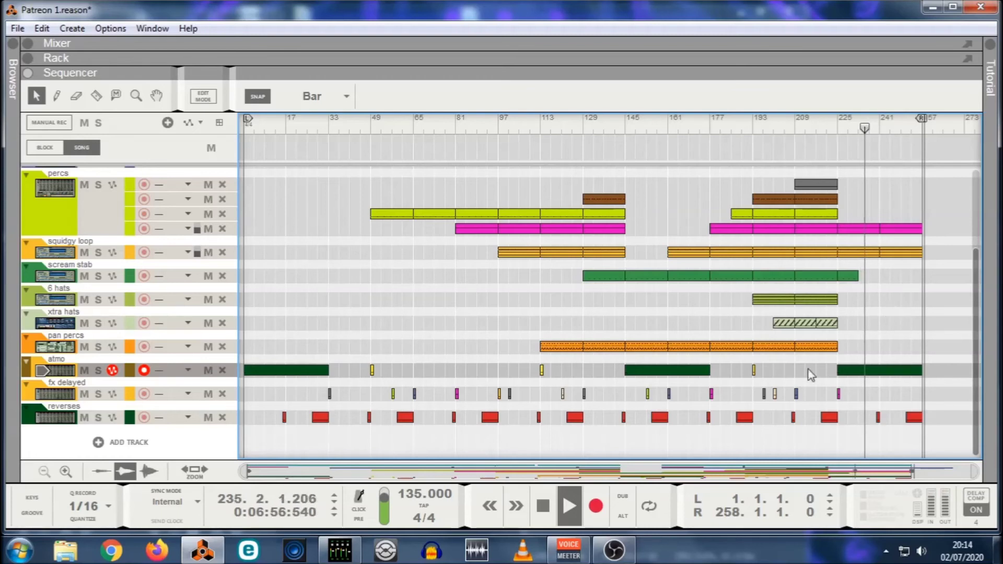
pyautogui.moveTo(764, 392); pyautogui.dragTo(869, 393)
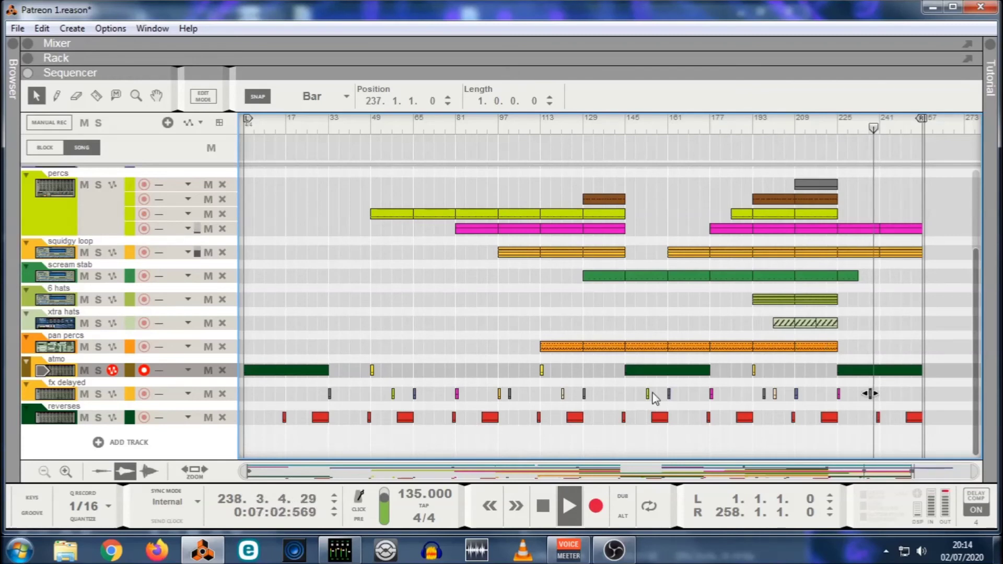
pyautogui.moveTo(648, 396); pyautogui.dragTo(888, 411)
pyautogui.click(953, 321)
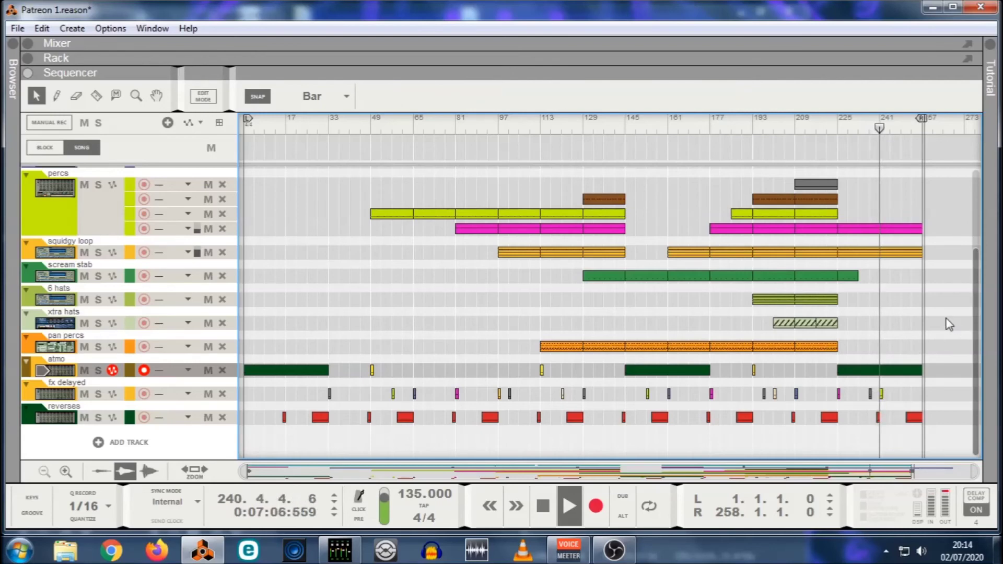
# Delete the pink percs clip at bar 241 and the back toms clip that starts at bar 257.
pyautogui.scroll(3, 899, 292)
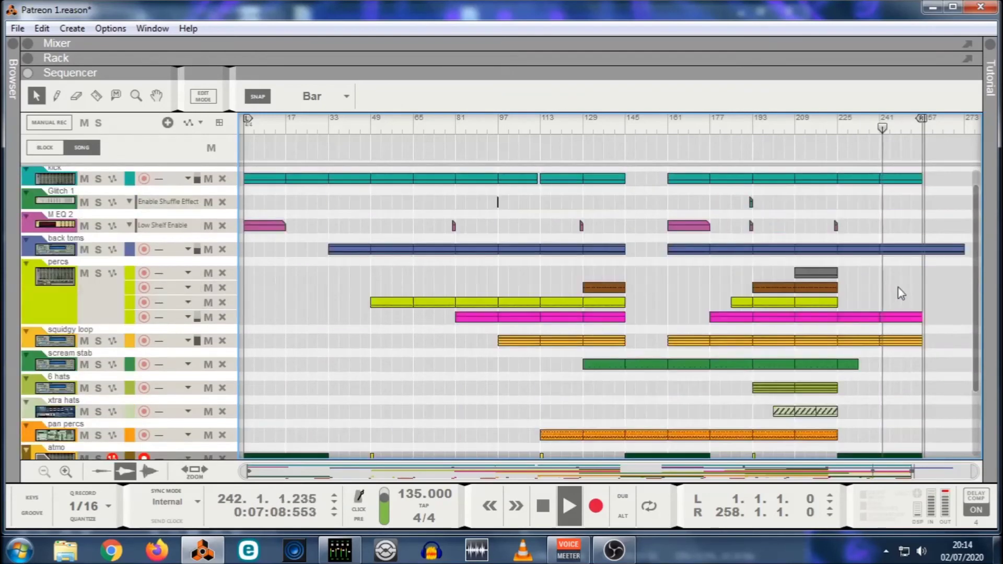
pyautogui.click(896, 318)
pyautogui.press('Delete')
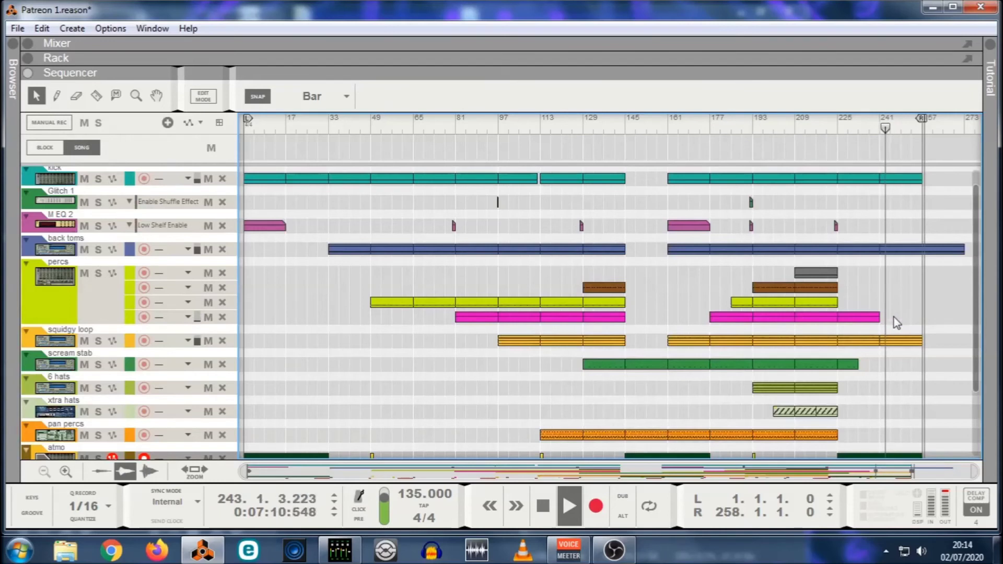
pyautogui.click(941, 252)
pyautogui.press('Delete')
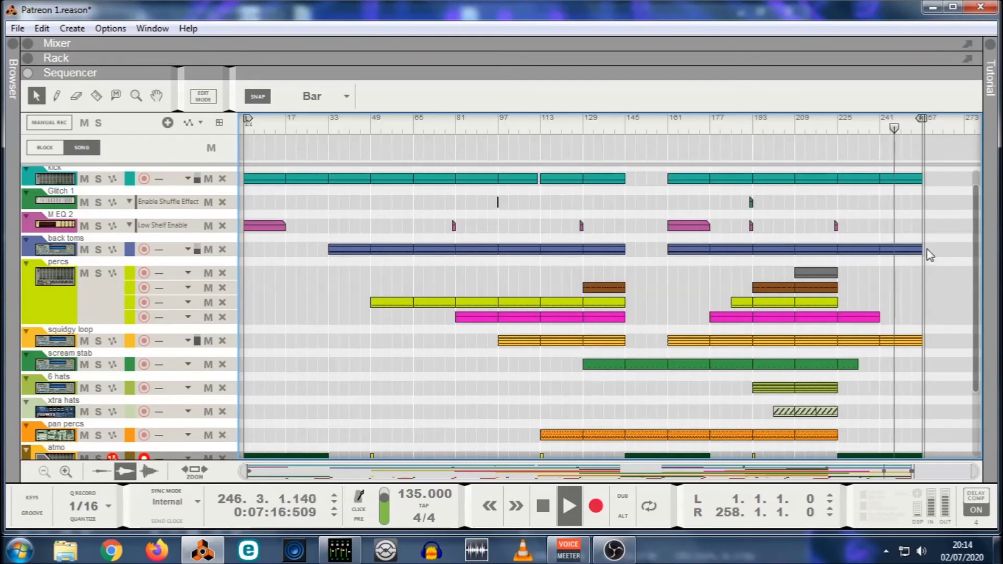
# Copy an earlier fx delayed clip to bar 249 and the grey fx delayed clip at bar 33 to bar 257.
pyautogui.scroll(-3, 928, 257)
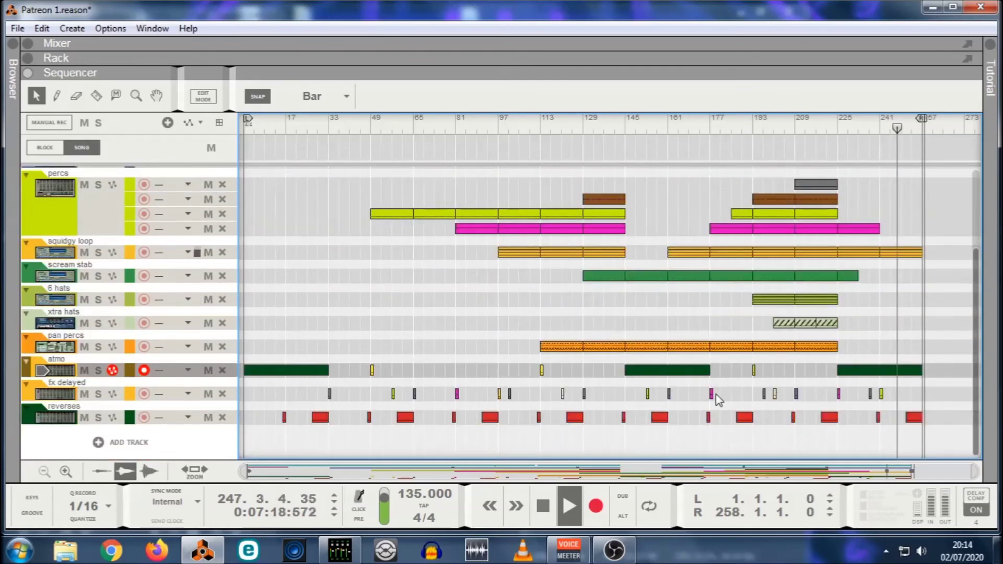
pyautogui.moveTo(584, 394); pyautogui.dragTo(903, 394)
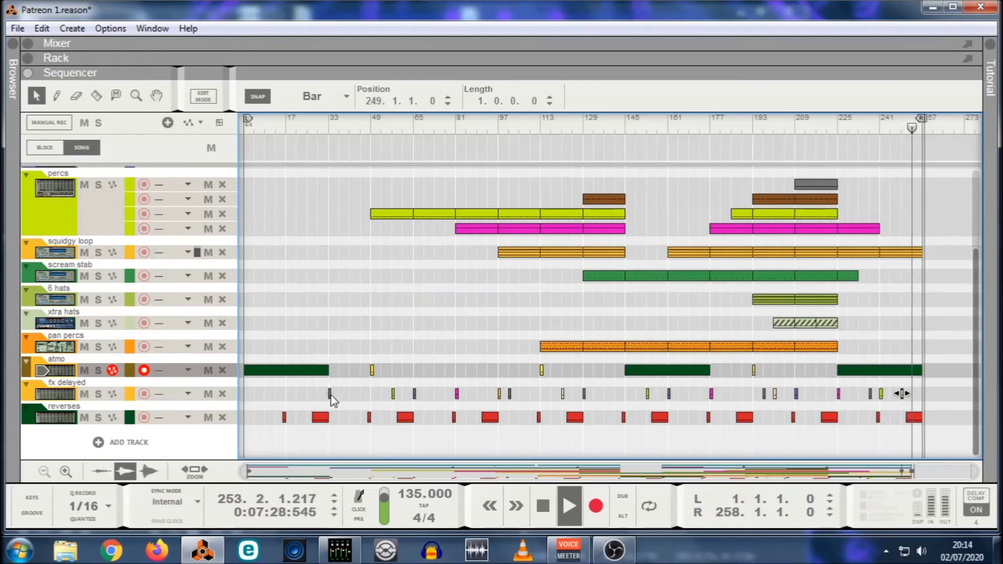
pyautogui.moveTo(331, 396); pyautogui.dragTo(928, 401)
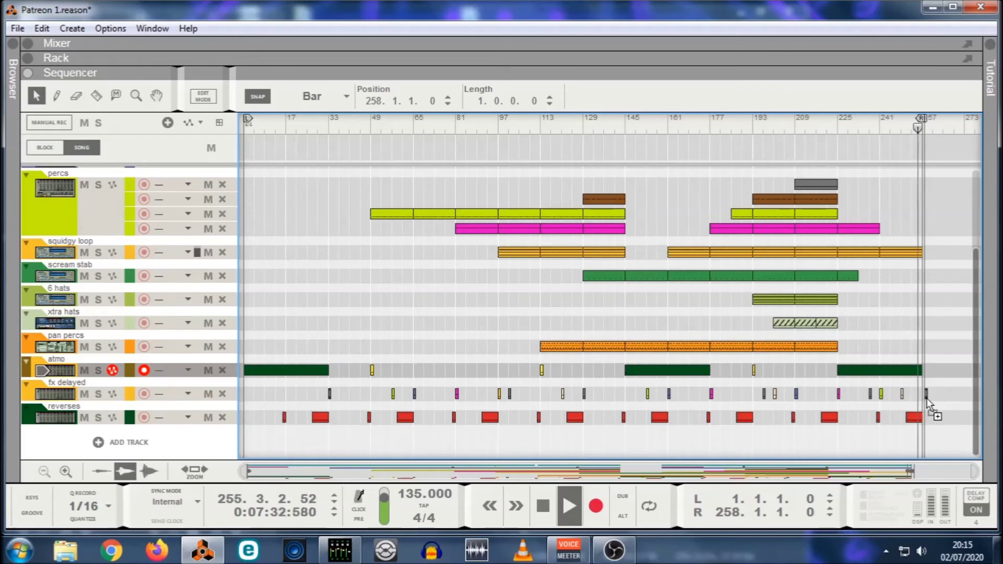
pyautogui.moveTo(928, 400); pyautogui.dragTo(924, 394)
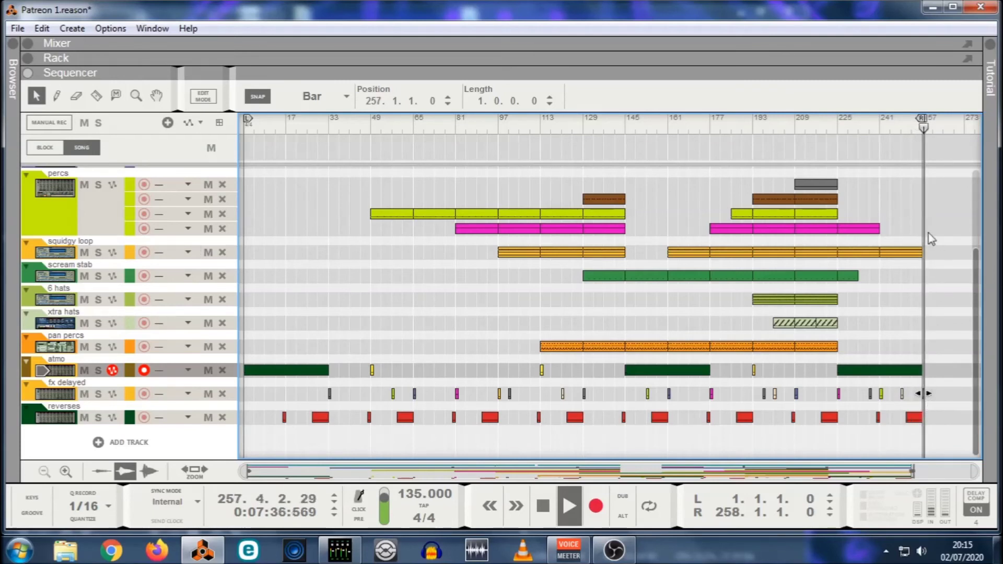
# Replay the ending at bar 257, return to the song's start and play the arrangement from bar 1 while reviewing the tracks.
pyautogui.click(924, 129)
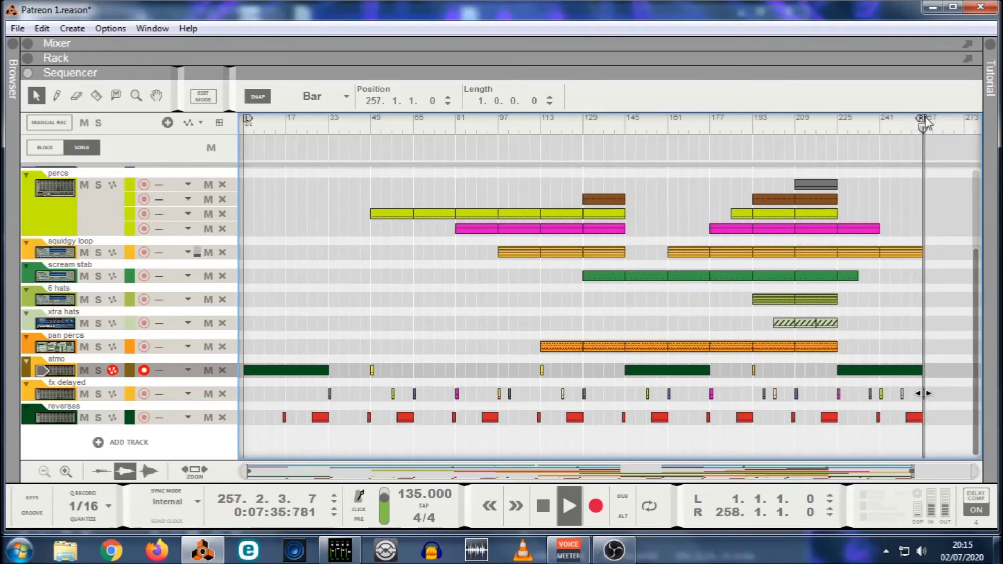
pyautogui.doubleClick(543, 504)
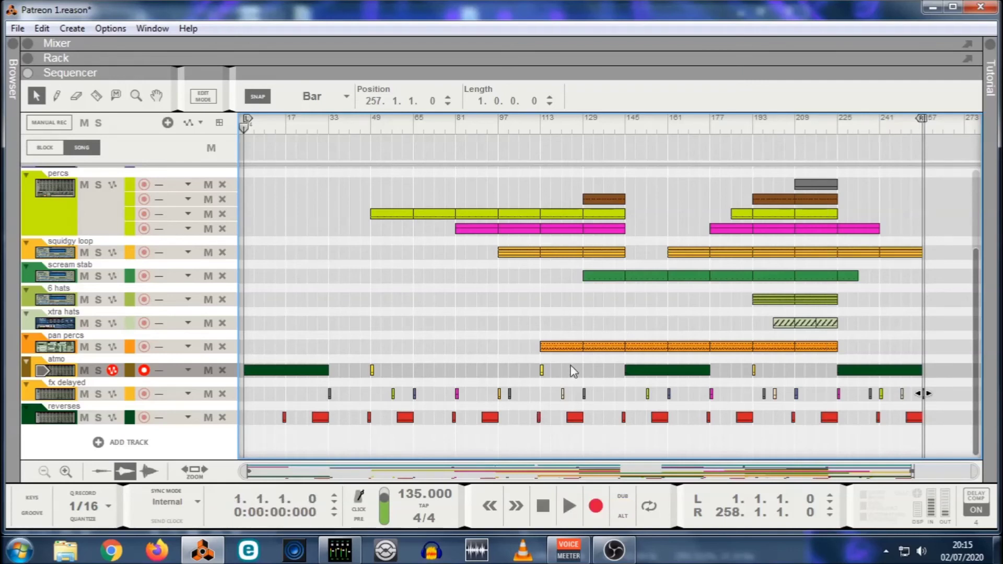
pyautogui.scroll(3, 544, 361)
pyautogui.scroll(-3, 476, 337)
pyautogui.scroll(3, 486, 337)
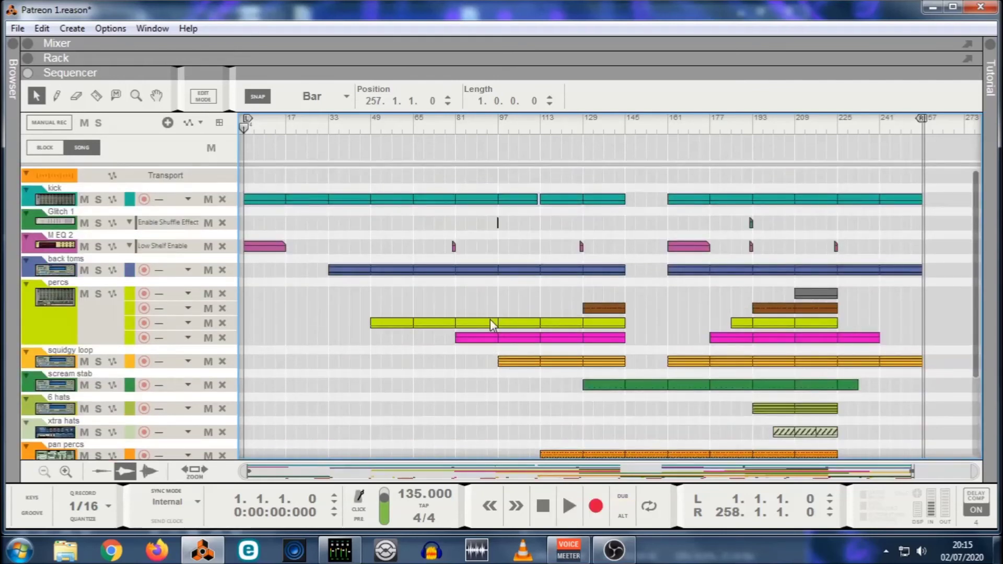
pyautogui.click(569, 506)
pyautogui.scroll(-1, 646, 323)
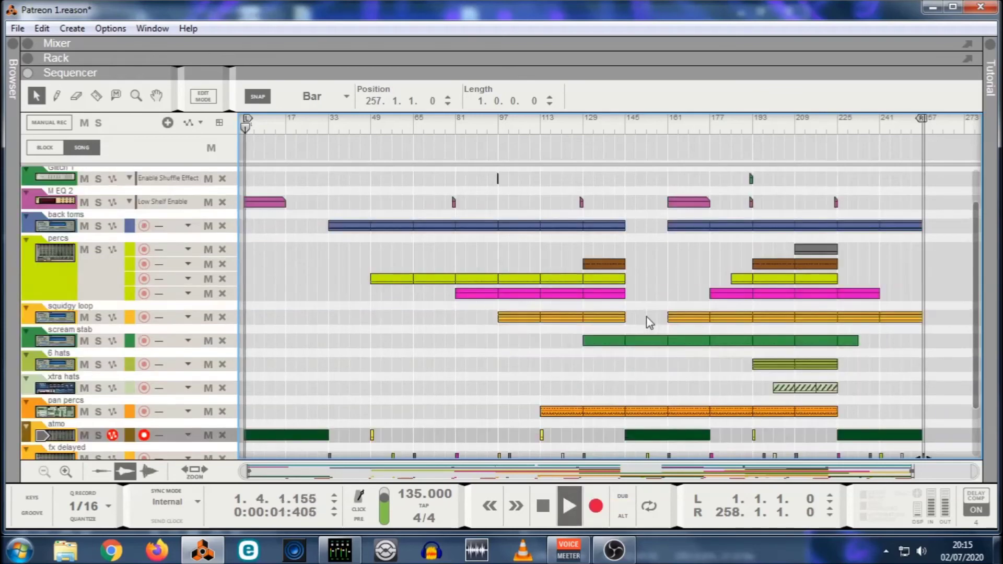
pyautogui.scroll(-1, 649, 323)
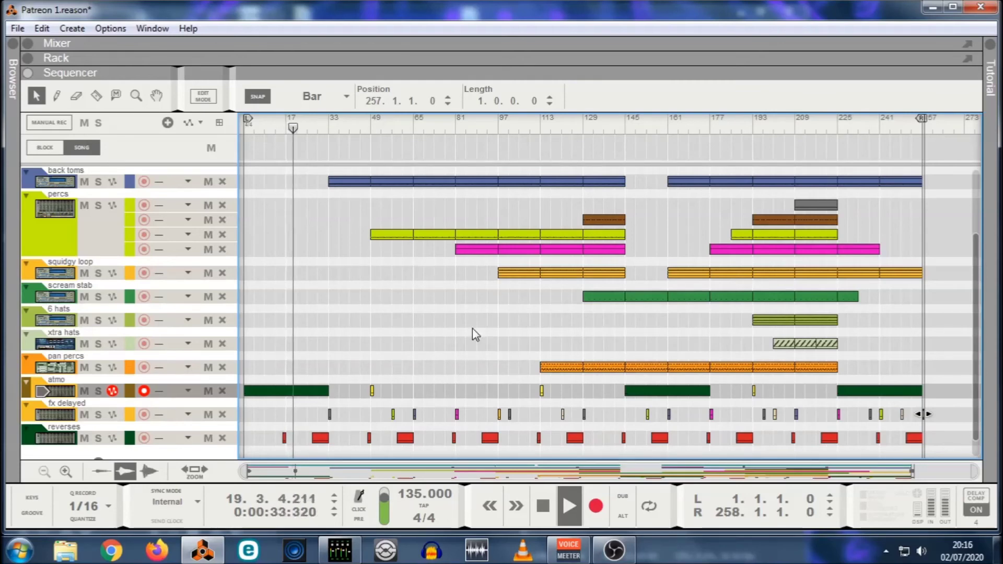
# Show the rack, select the reverses drum machine, and restore the full-height sequencer view.
pyautogui.scroll(-1, 136, 443)
pyautogui.moveTo(417, 76); pyautogui.dragTo(416, 197)
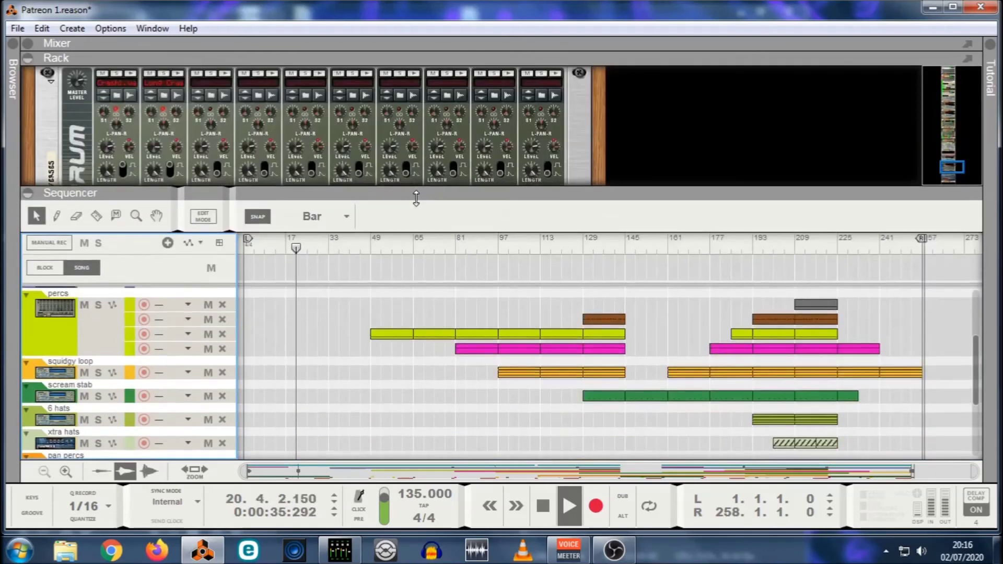
pyautogui.click(126, 152)
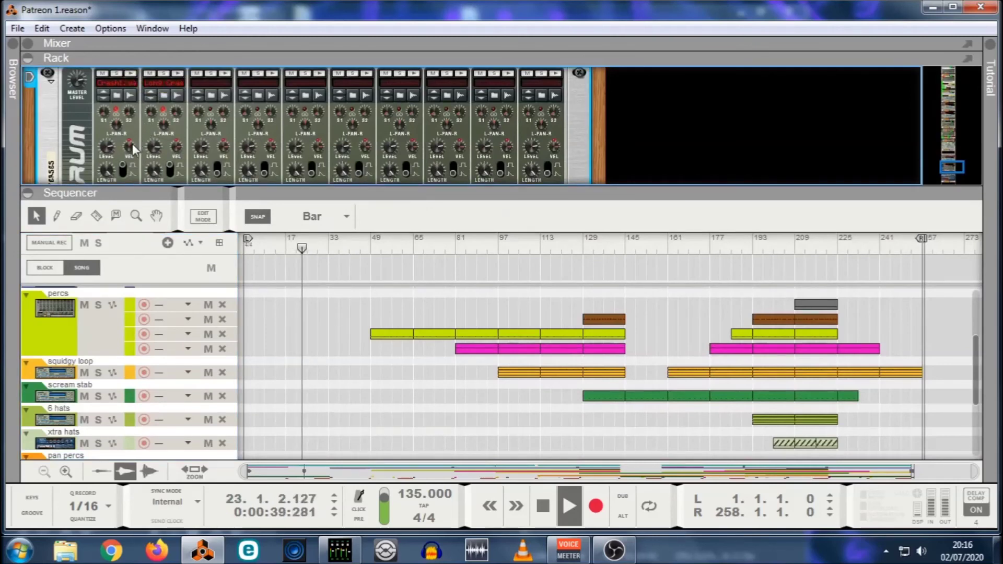
pyautogui.moveTo(289, 188); pyautogui.dragTo(357, 18)
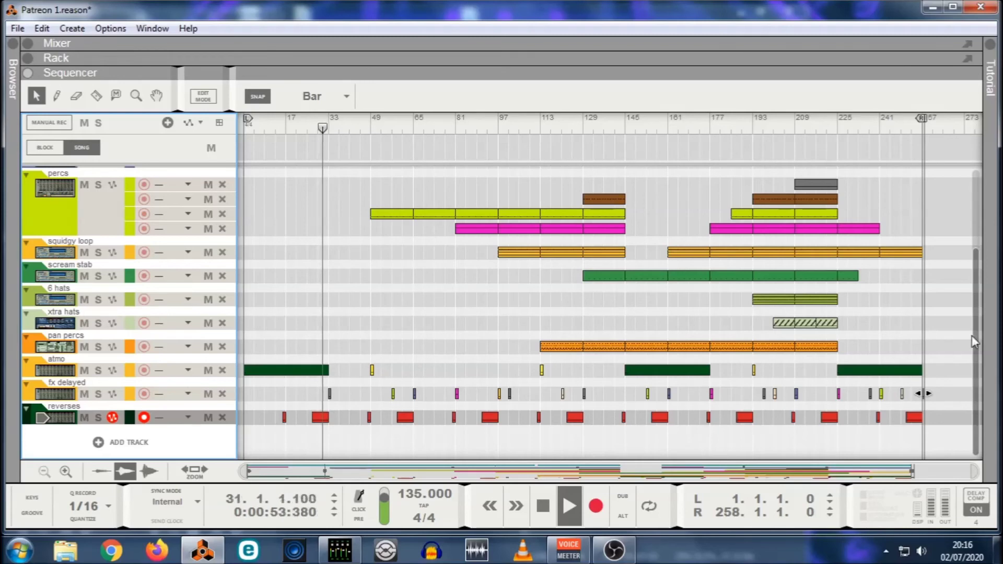
# Copy the orange fx delayed clip at bar 97 to bar 137 while the arrangement plays.
pyautogui.moveTo(974, 336); pyautogui.dragTo(972, 314)
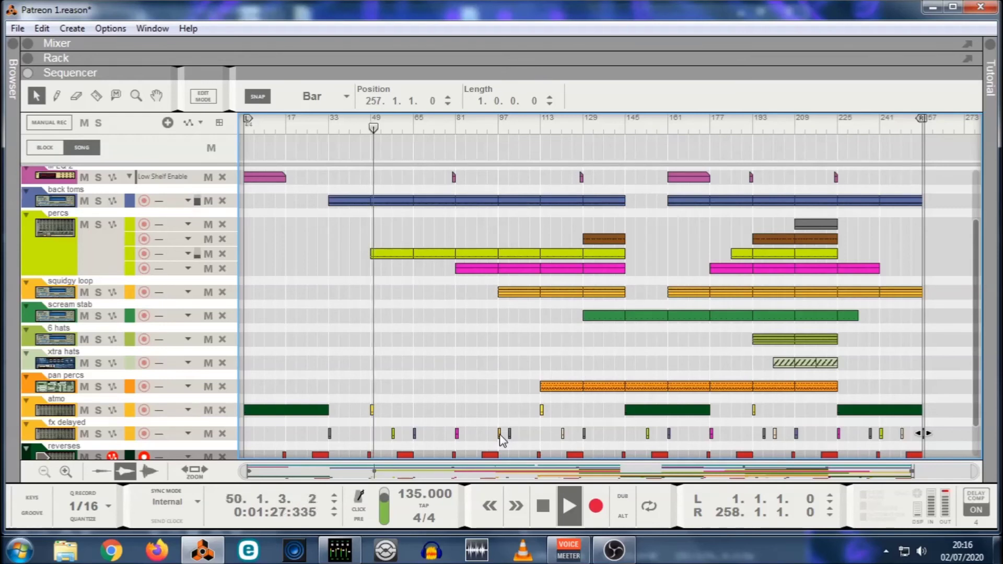
pyautogui.moveTo(500, 434); pyautogui.dragTo(604, 432)
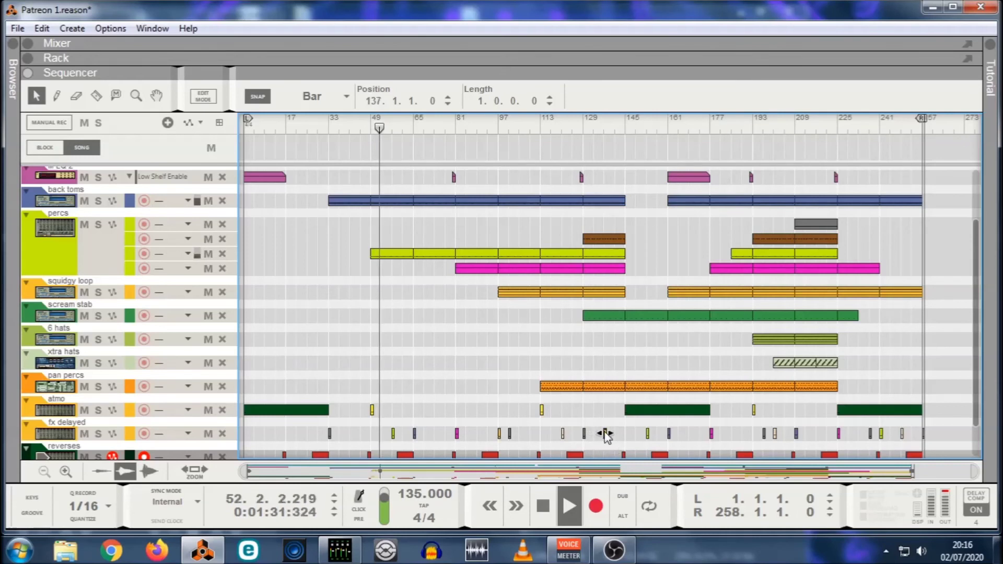
pyautogui.click(471, 391)
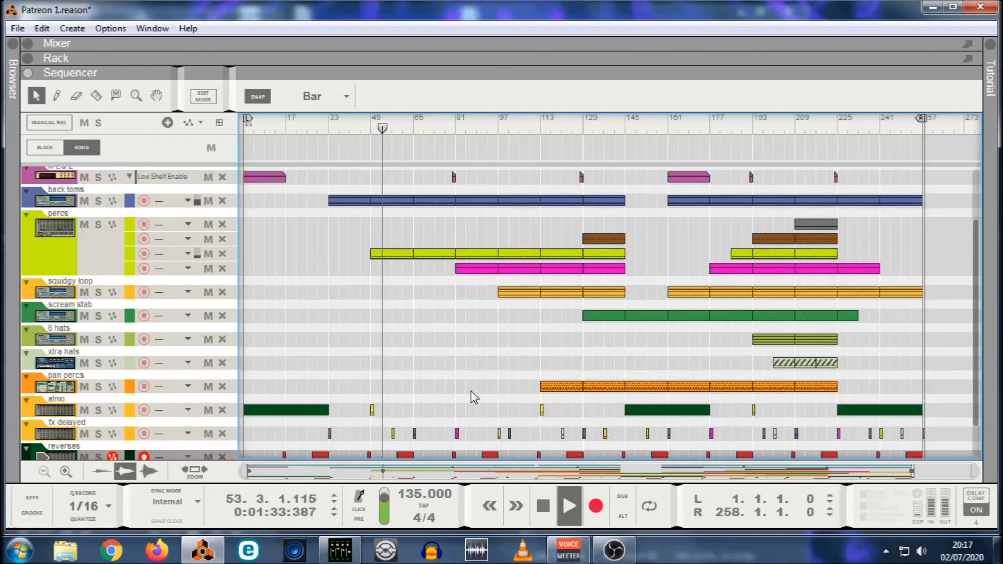
pyautogui.click(605, 434)
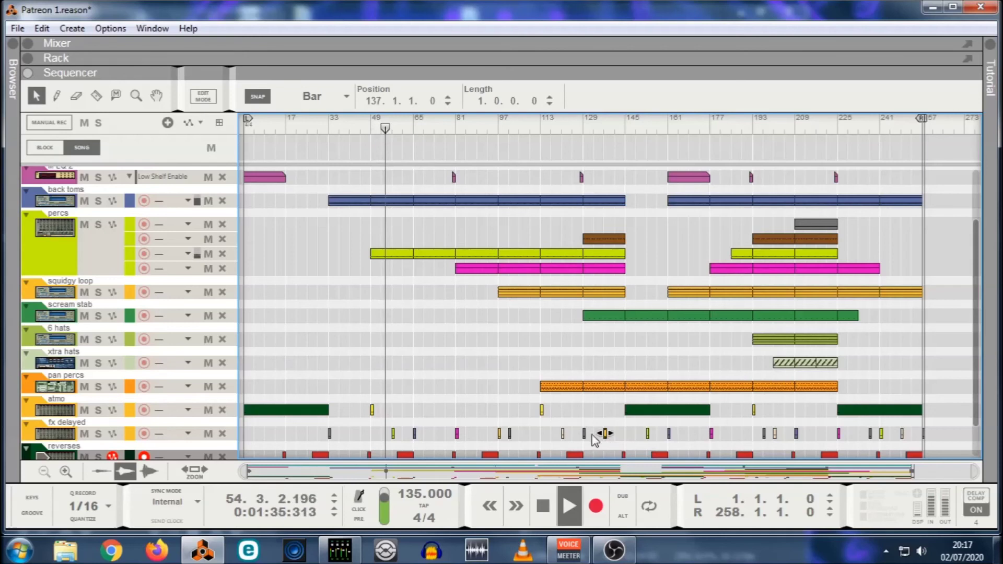
pyautogui.click(500, 433)
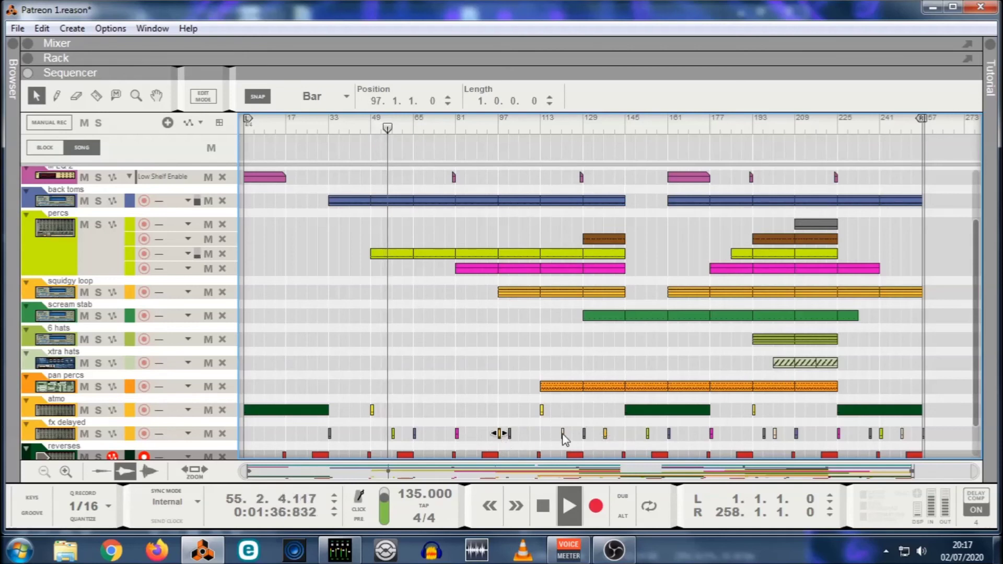
pyautogui.click(601, 435)
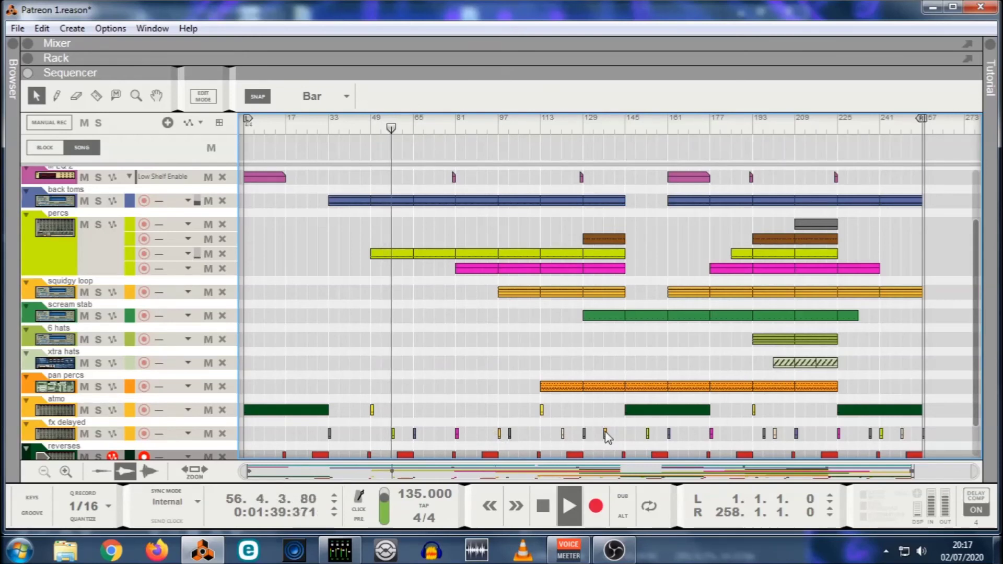
# Copy the orange fx delayed clip at bar 137 to bar 217, let the song play through its ending and stop playback.
pyautogui.moveTo(605, 434); pyautogui.dragTo(818, 440)
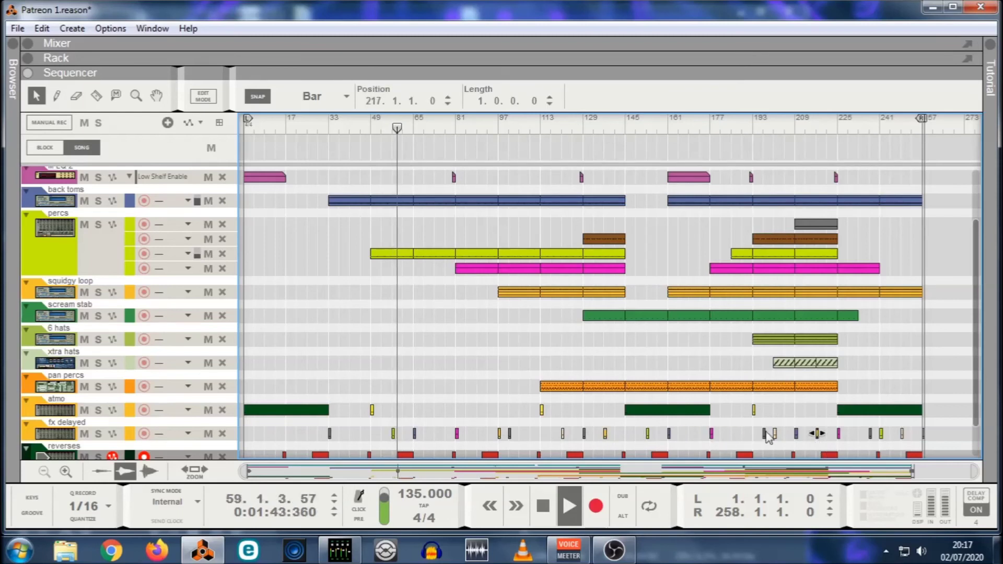
pyautogui.click(442, 342)
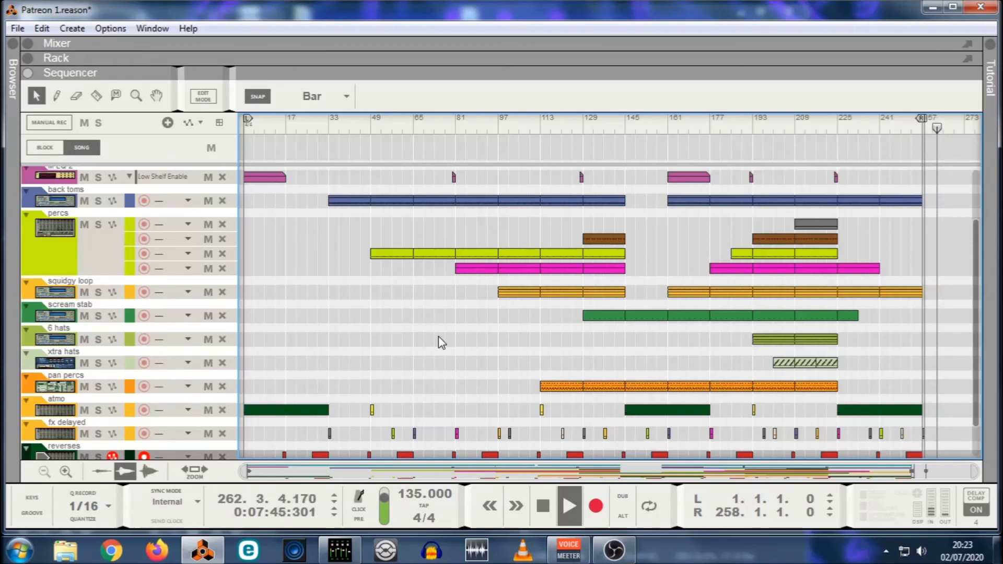
pyautogui.click(543, 519)
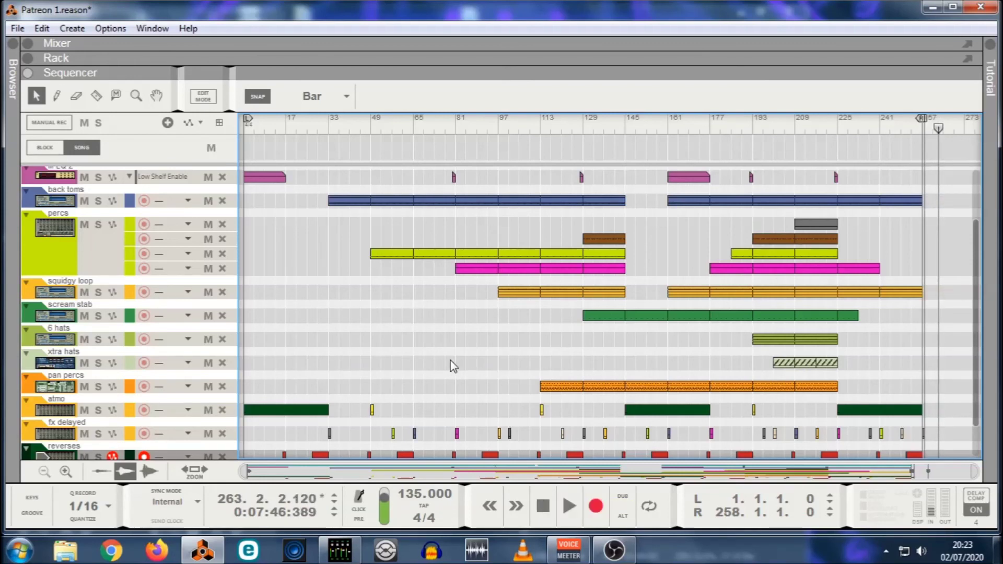